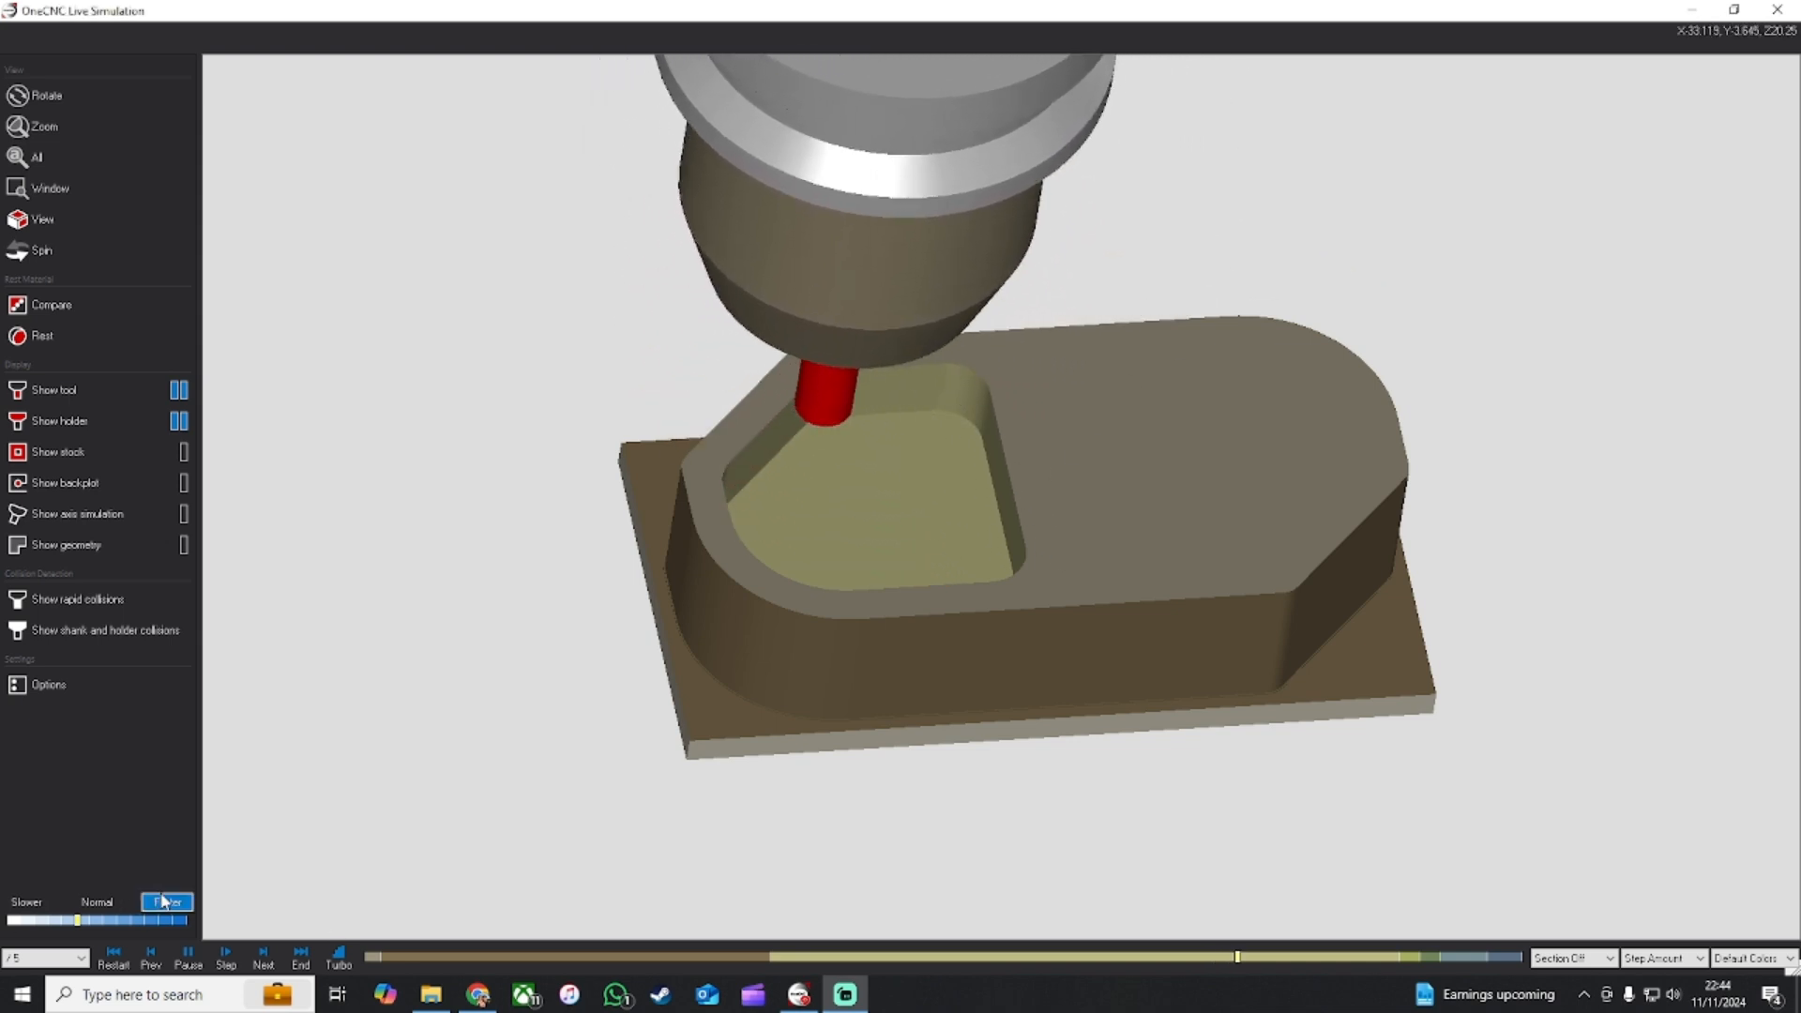
Step: Run the milling simulation at a faster speed, inspect the machined part, and close the simulation
{"action": "left_click", "coordinate": [162, 901]}
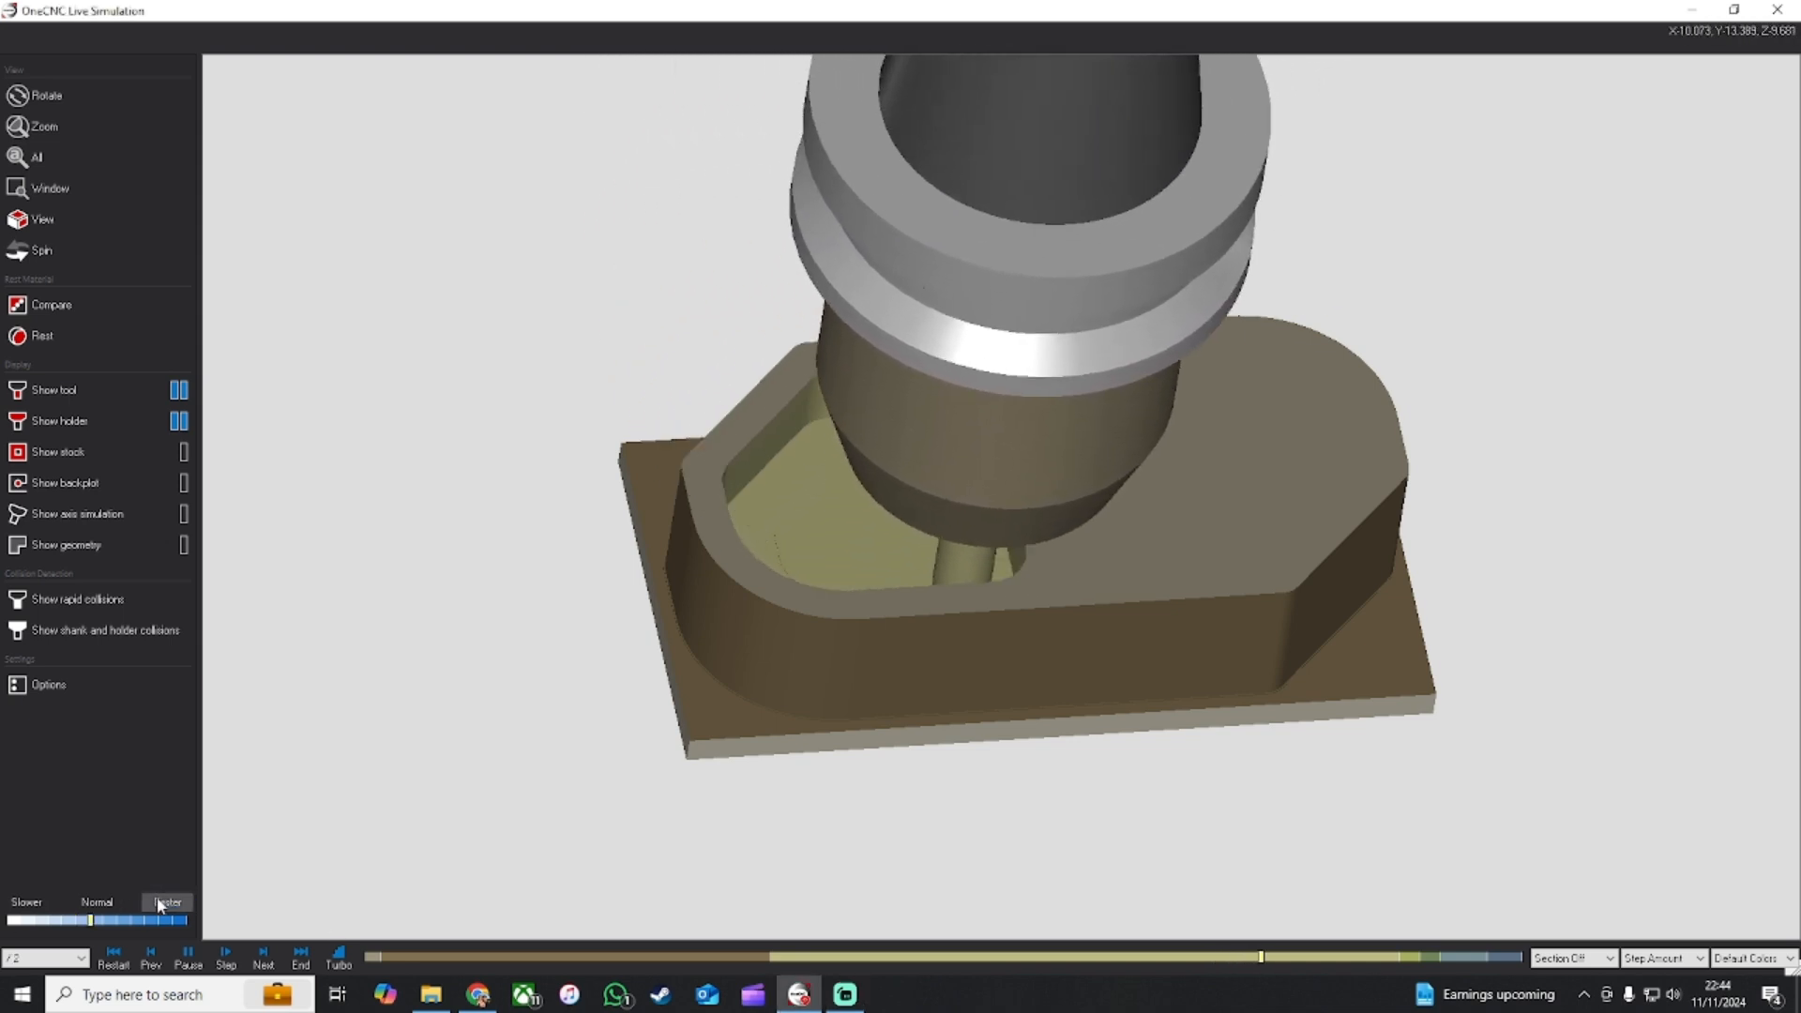
{"action": "left_click", "coordinate": [159, 900]}
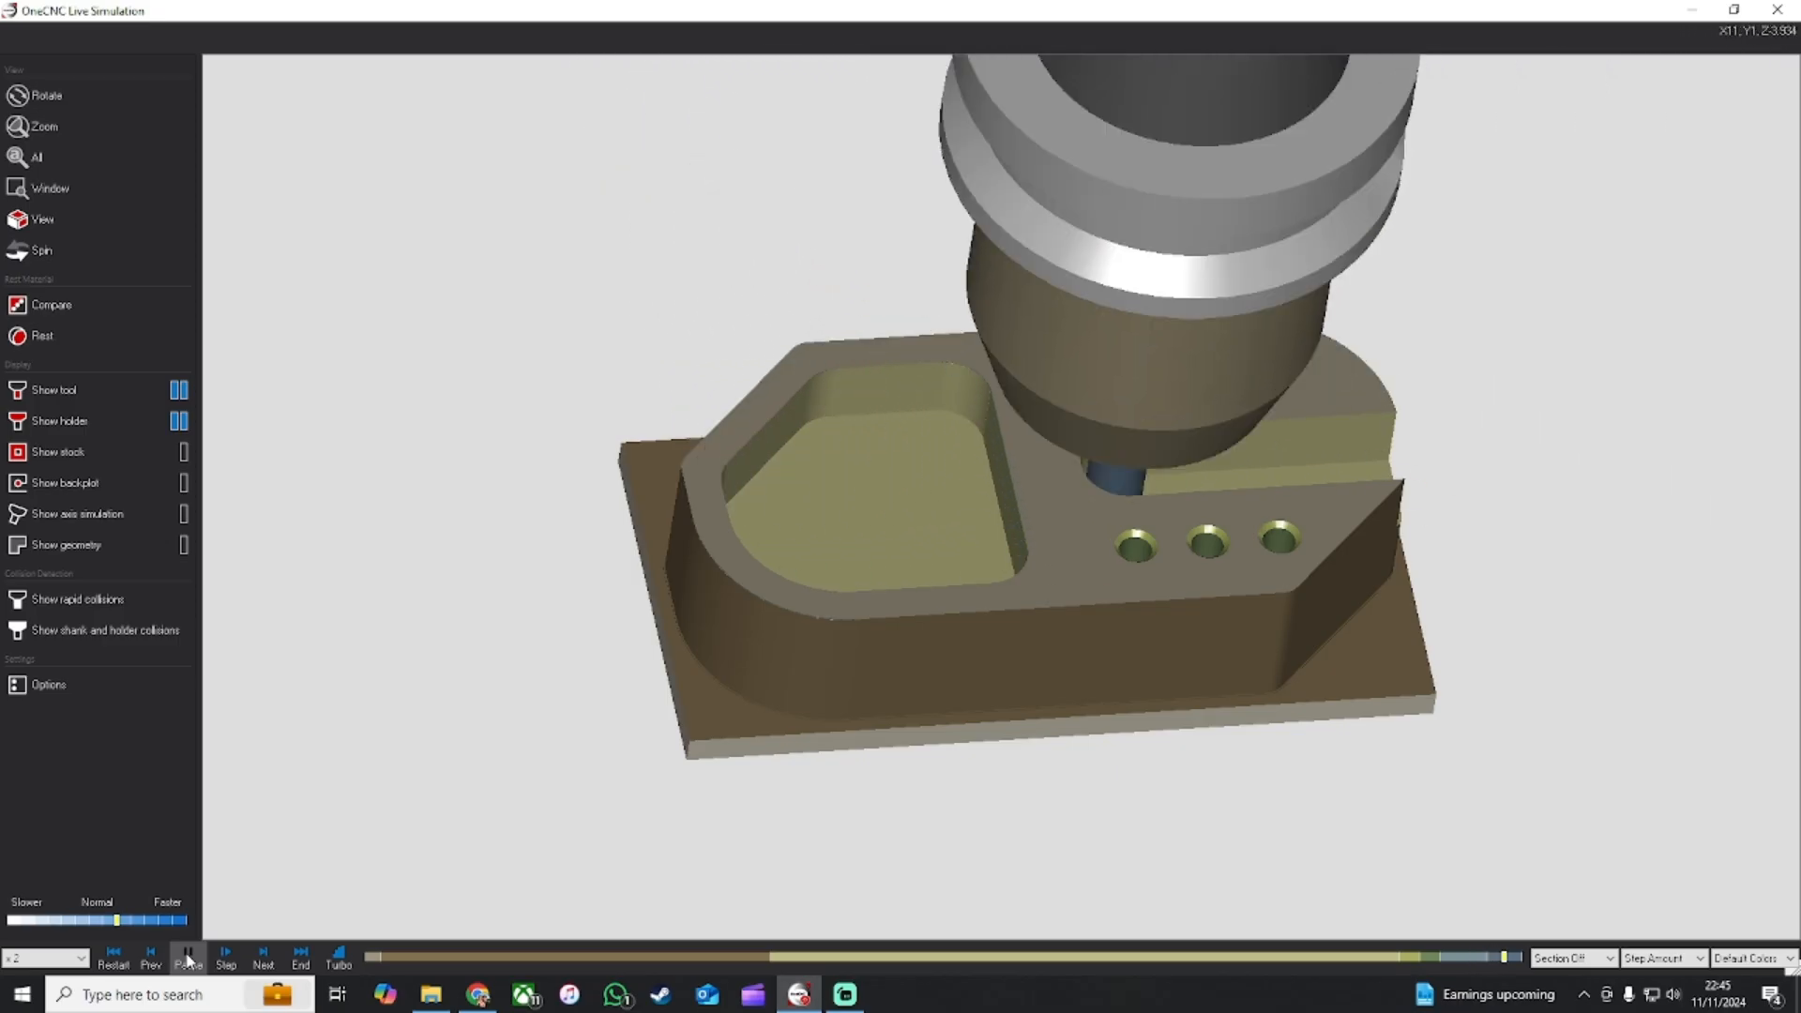
{"action": "middle_click_drag", "start_coordinate": [700, 707], "coordinate": [996, 437]}
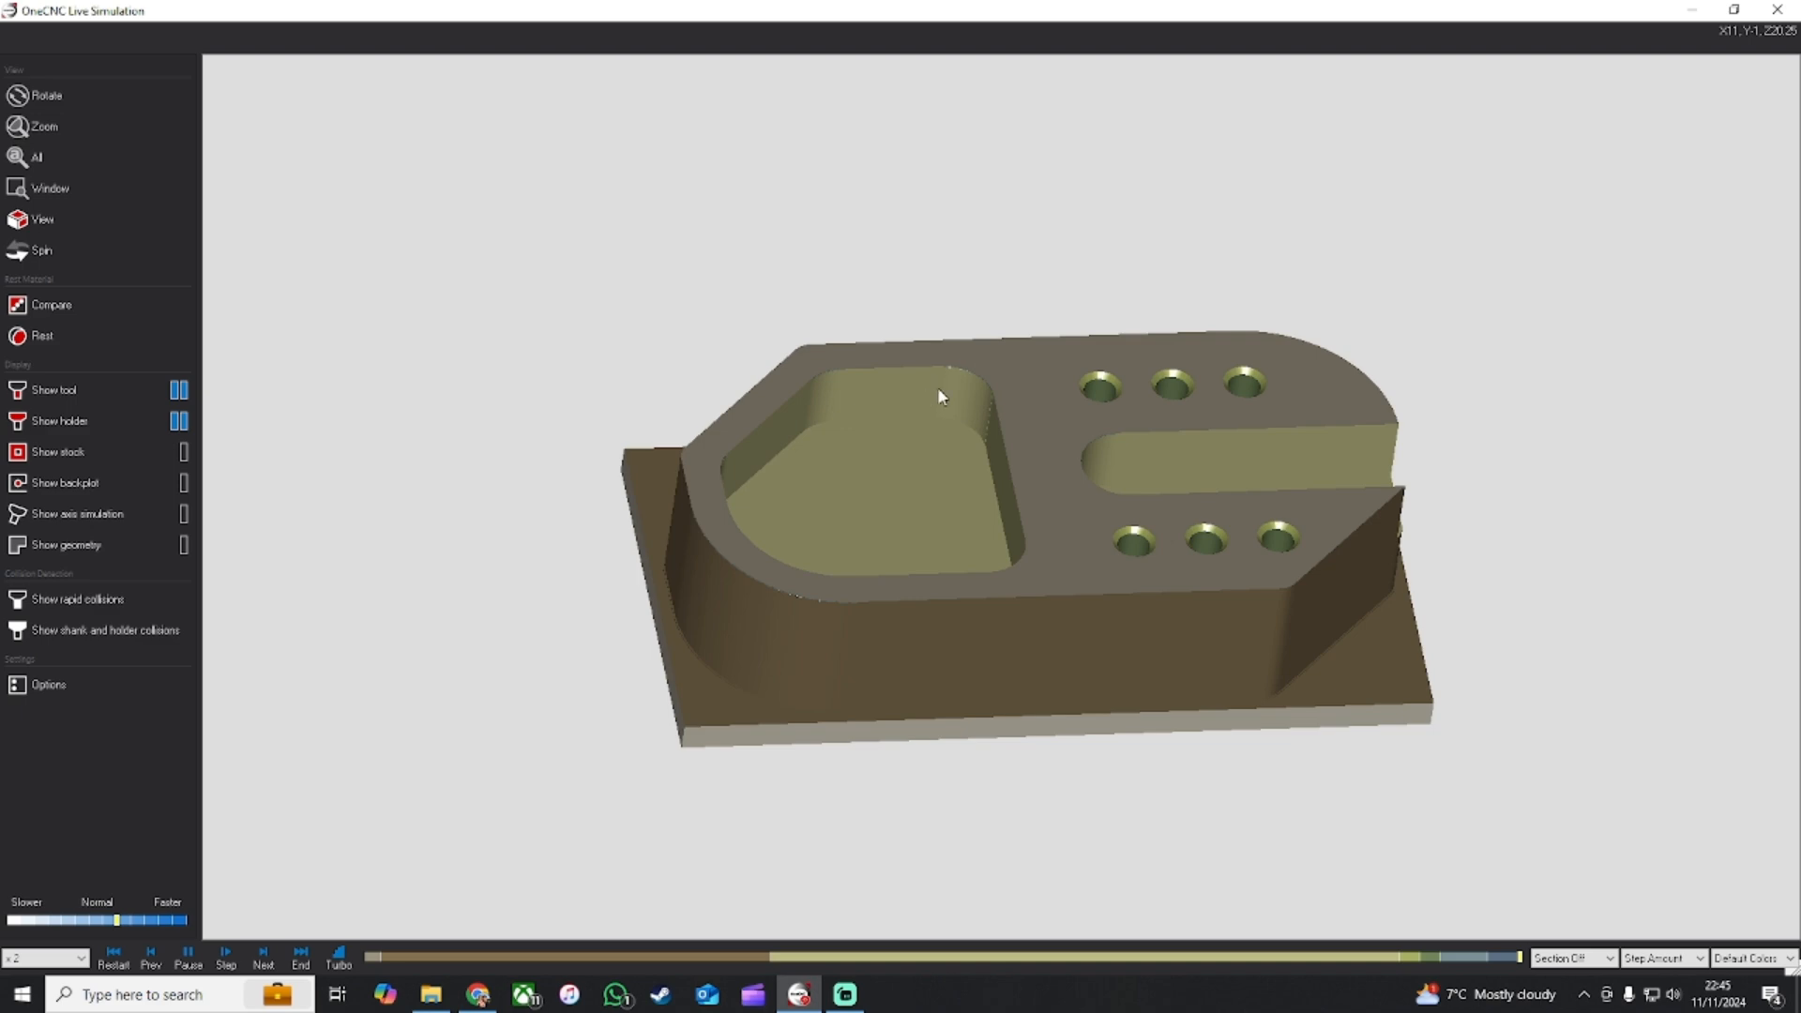
{"action": "left_click", "coordinate": [1775, 11]}
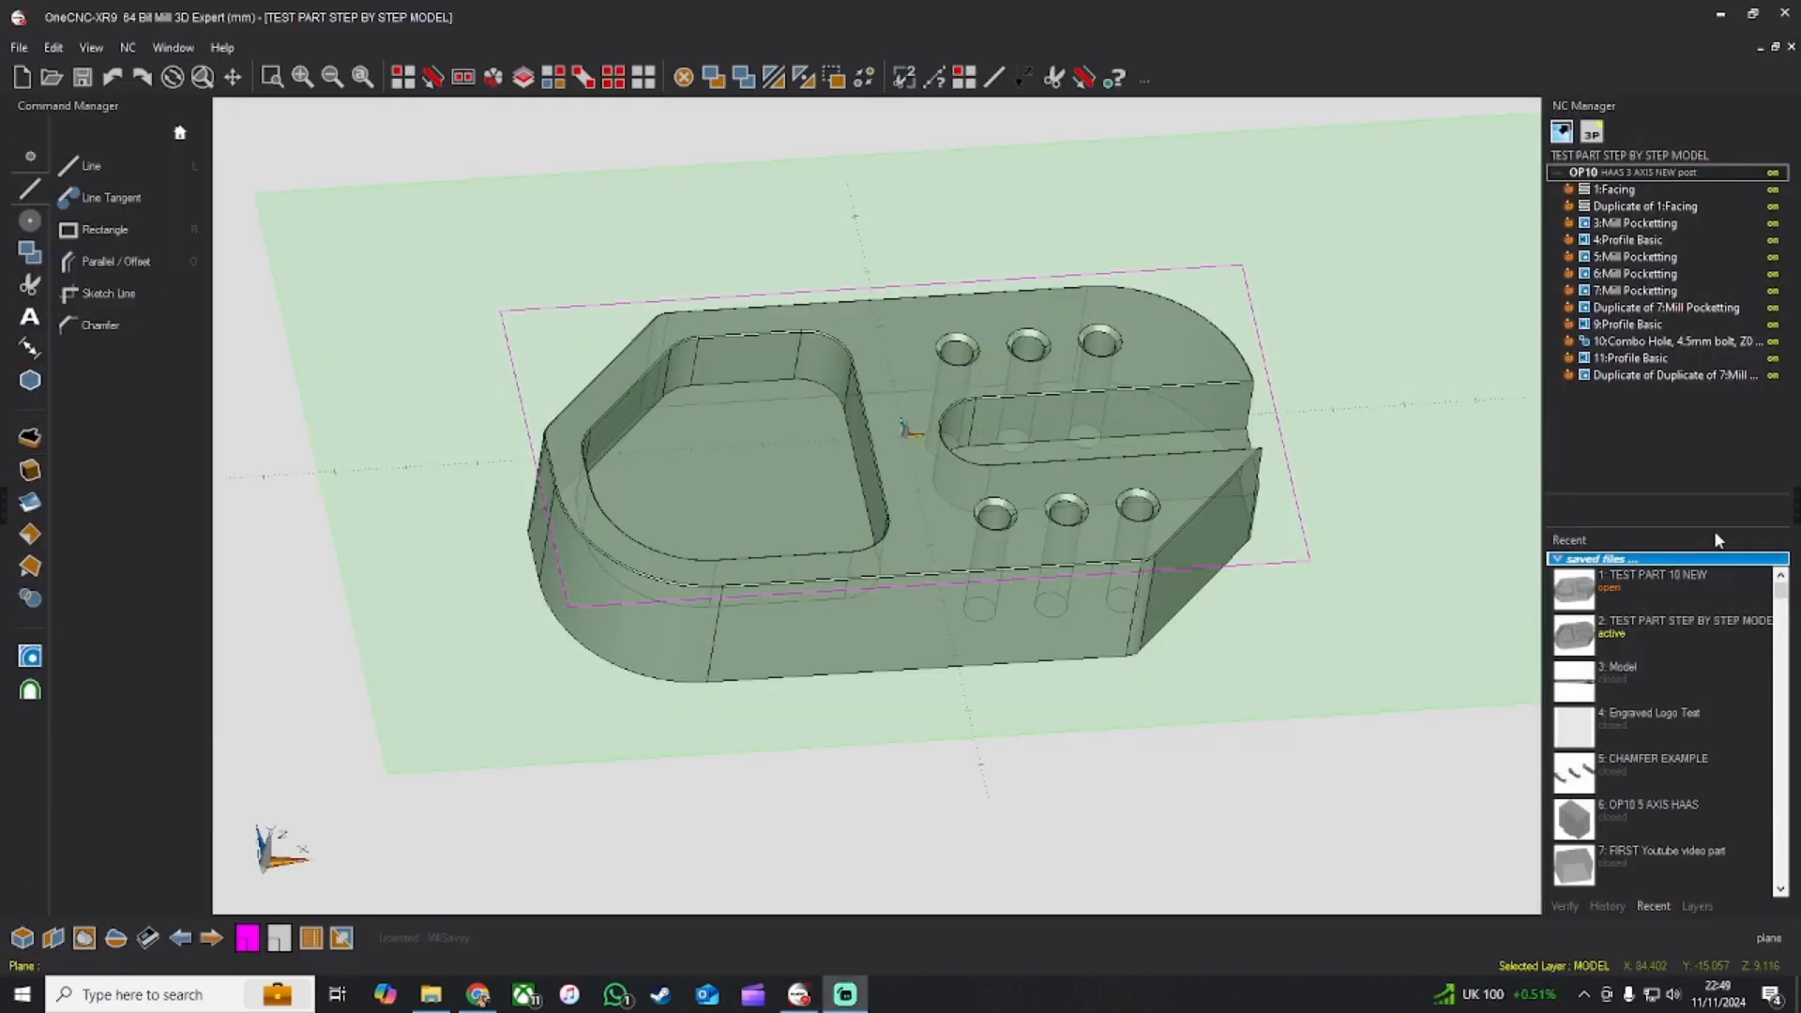
Step: Create a new file and switch to a flat top-down view of the XY plane
{"action": "left_click", "coordinate": [18, 47]}
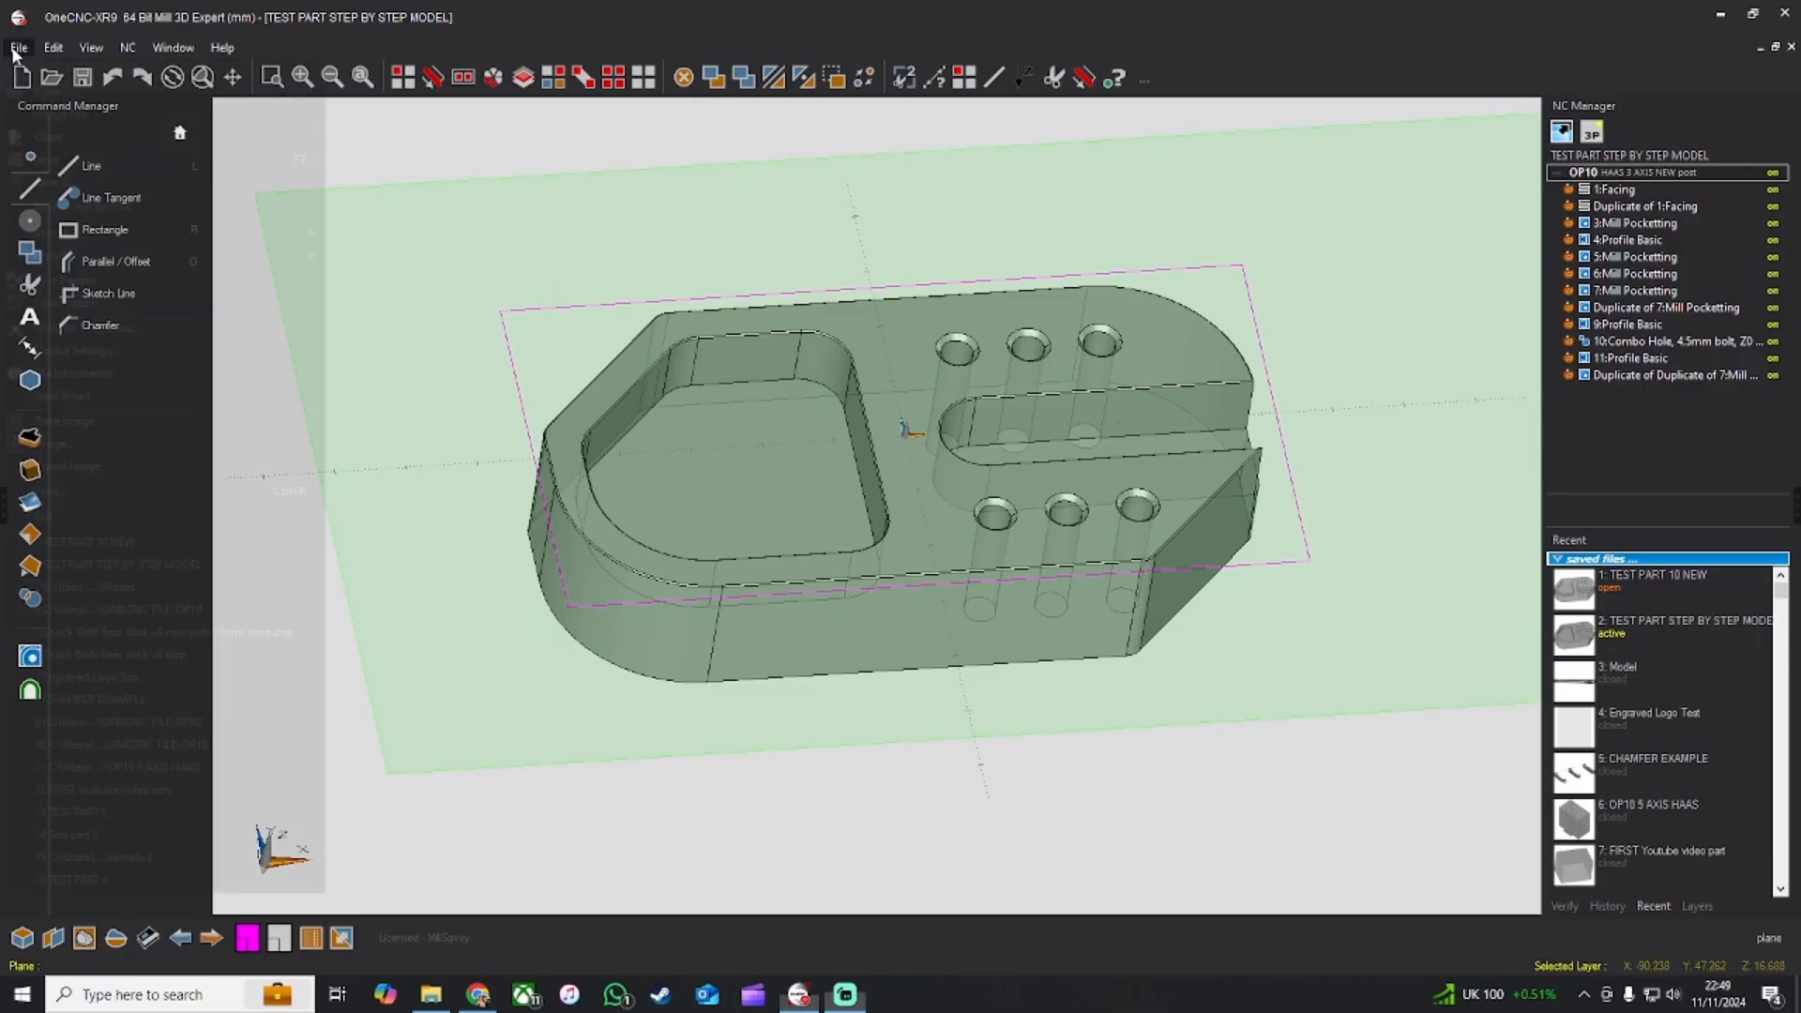
{"action": "left_click", "coordinate": [33, 73]}
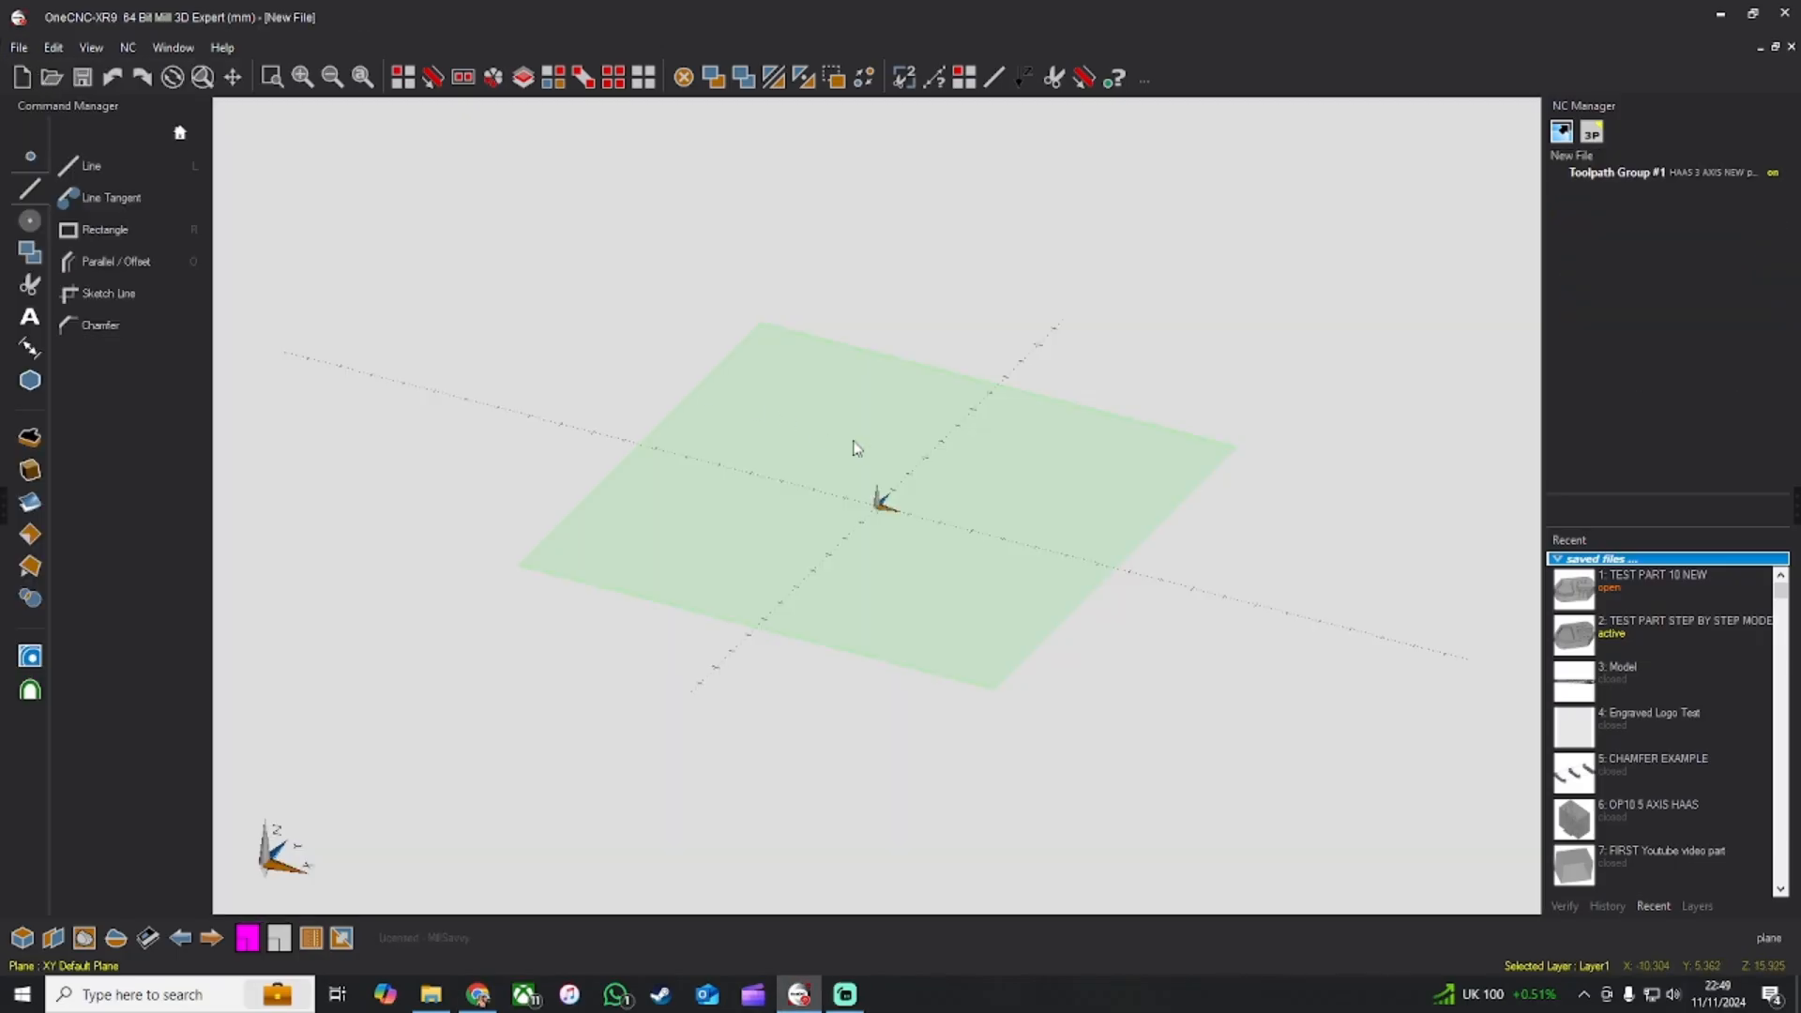
{"action": "right_click", "coordinate": [857, 448]}
{"action": "left_click", "coordinate": [870, 434]}
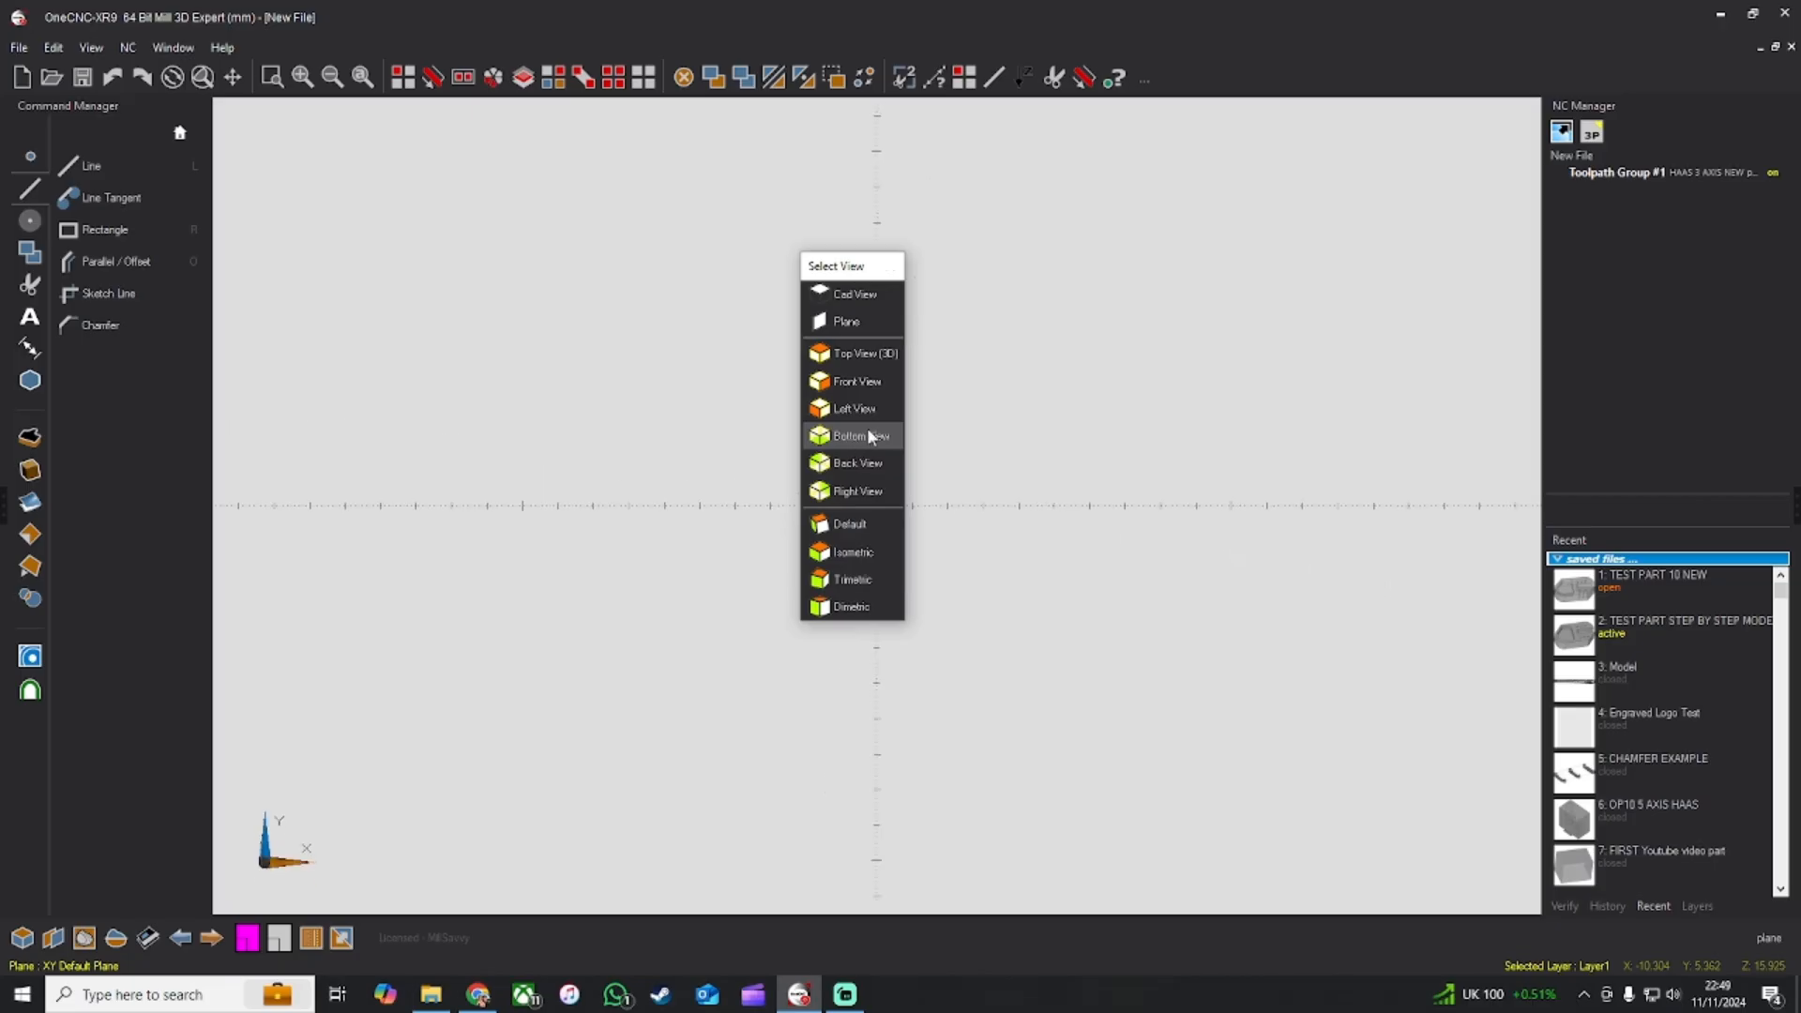
Step: Draw connected lines from the origin, 100 mm right, 50 mm down and 50 mm left, plus a separate 20 mm line down from the origin
{"action": "left_click", "coordinate": [178, 166]}
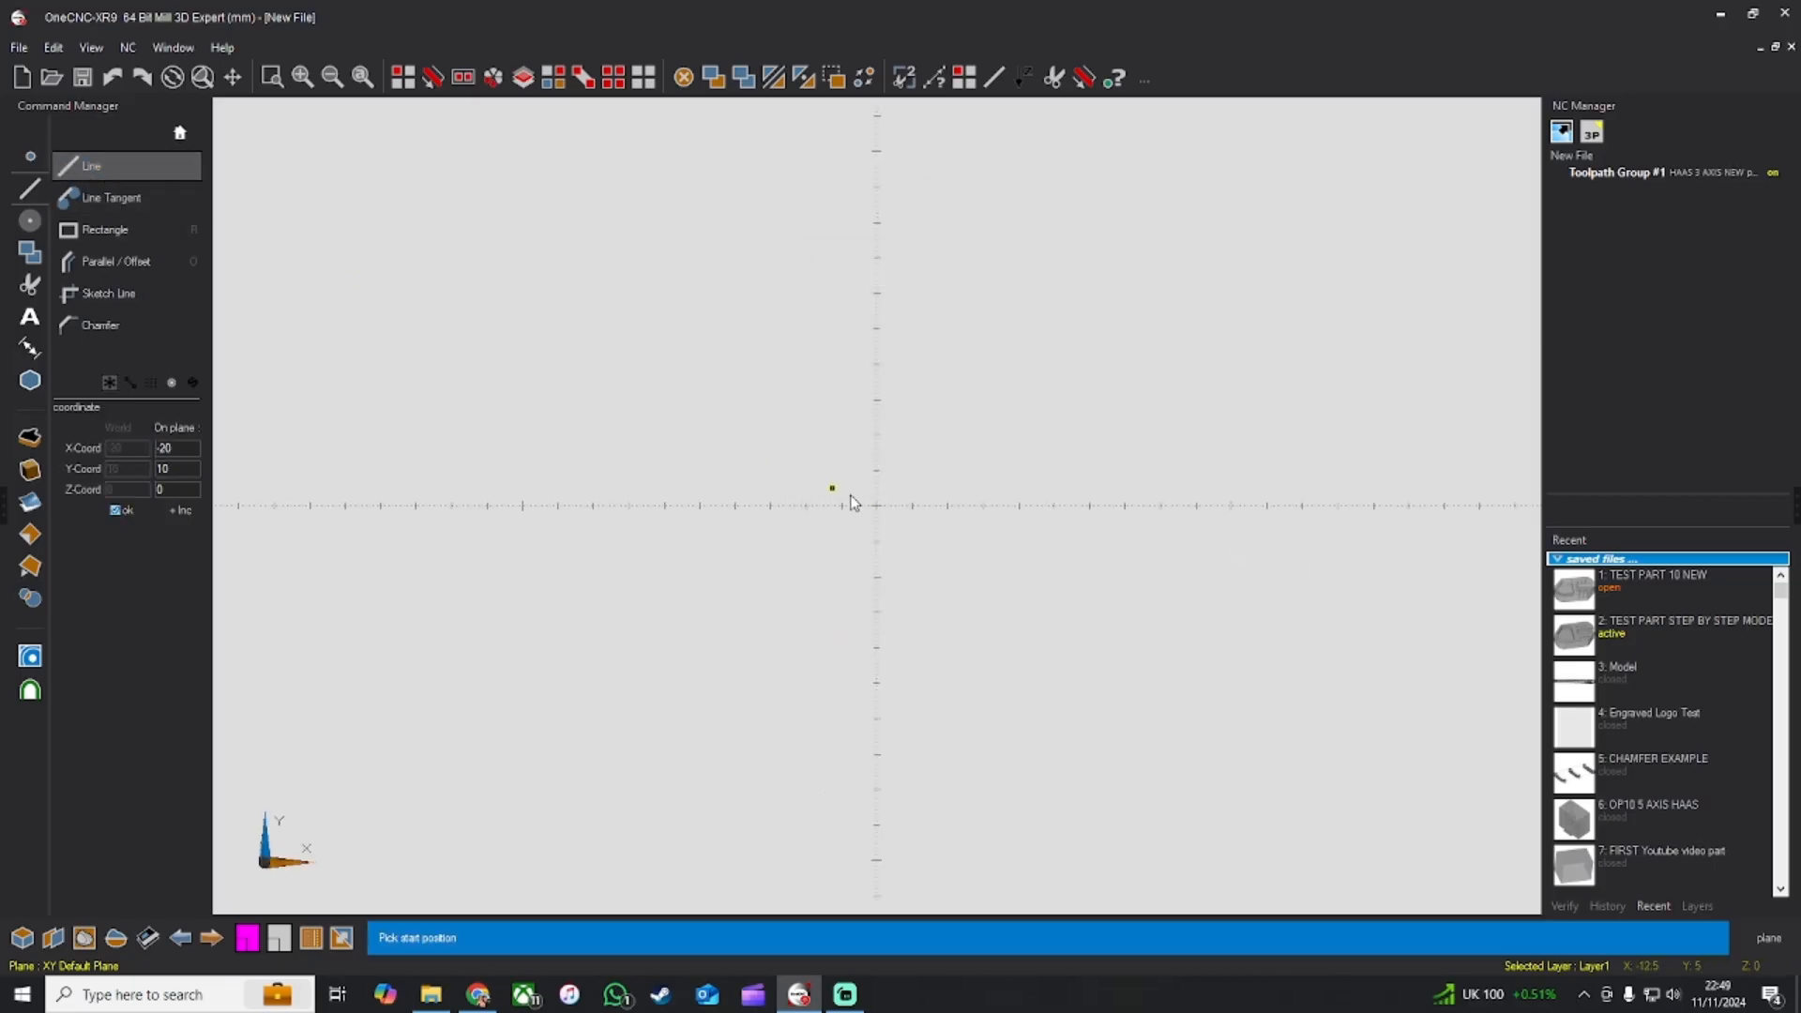
{"action": "left_click", "coordinate": [877, 505]}
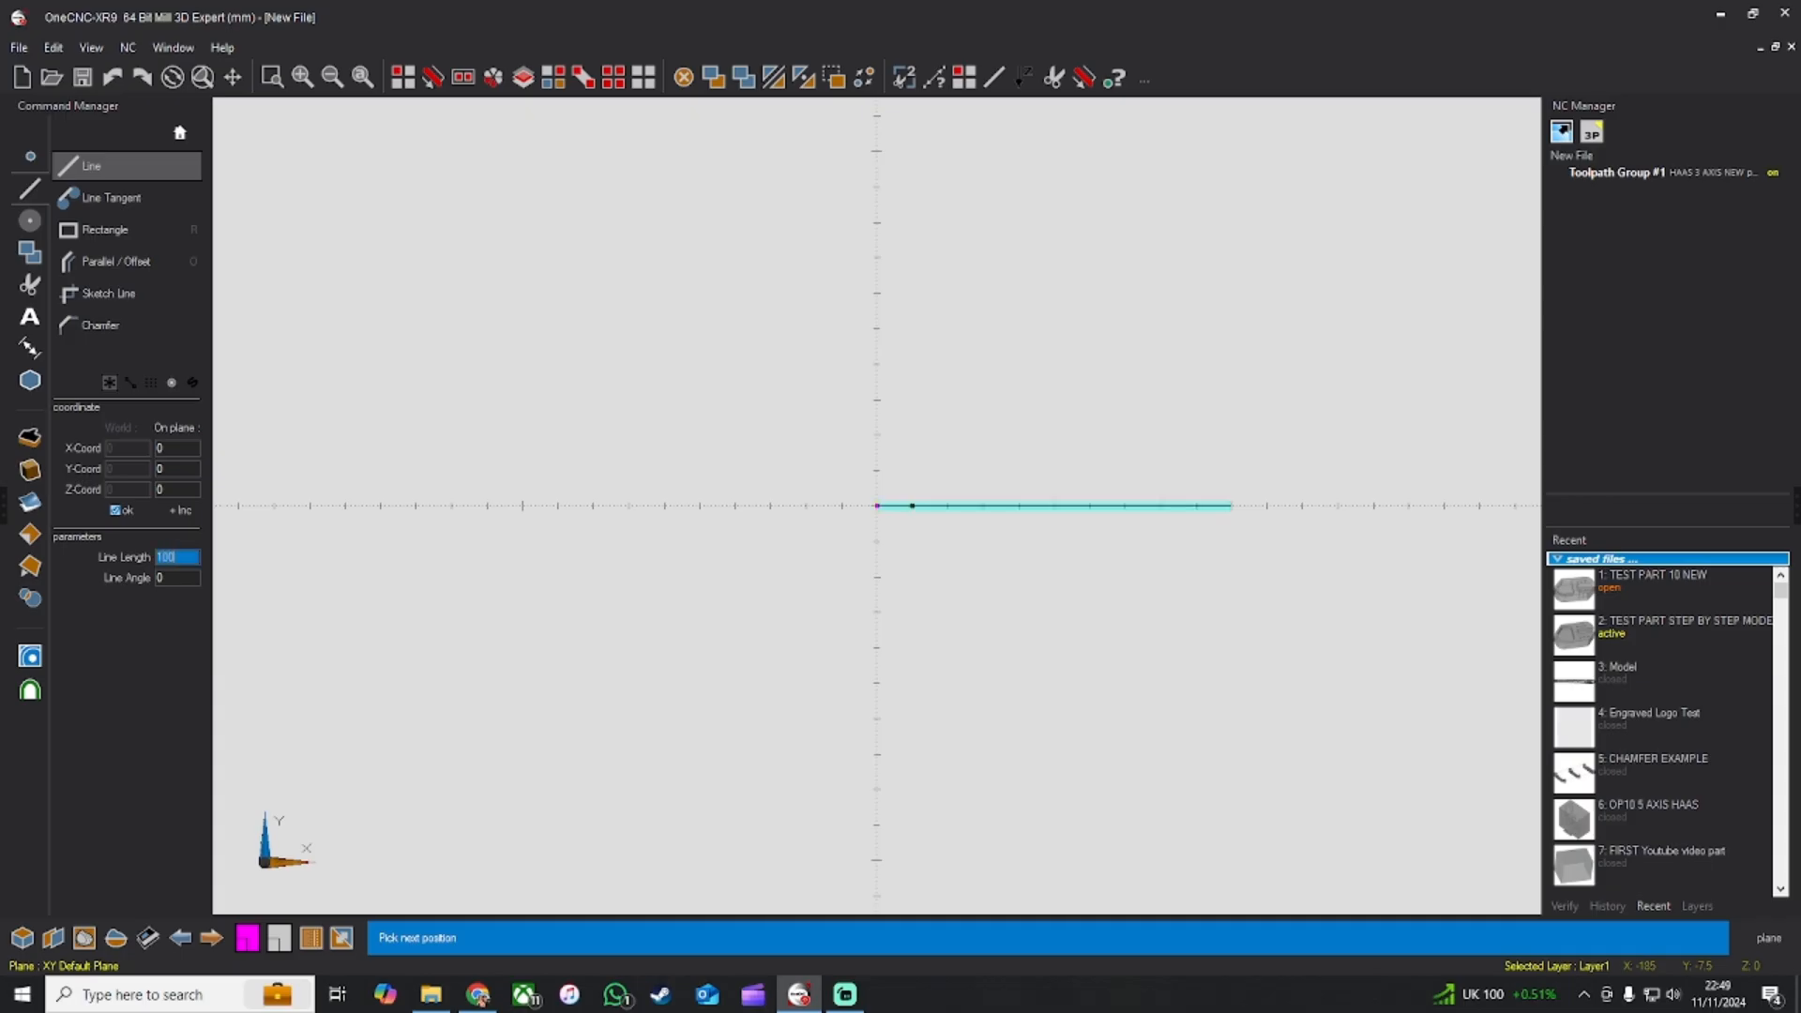
{"action": "left_click", "coordinate": [1238, 509]}
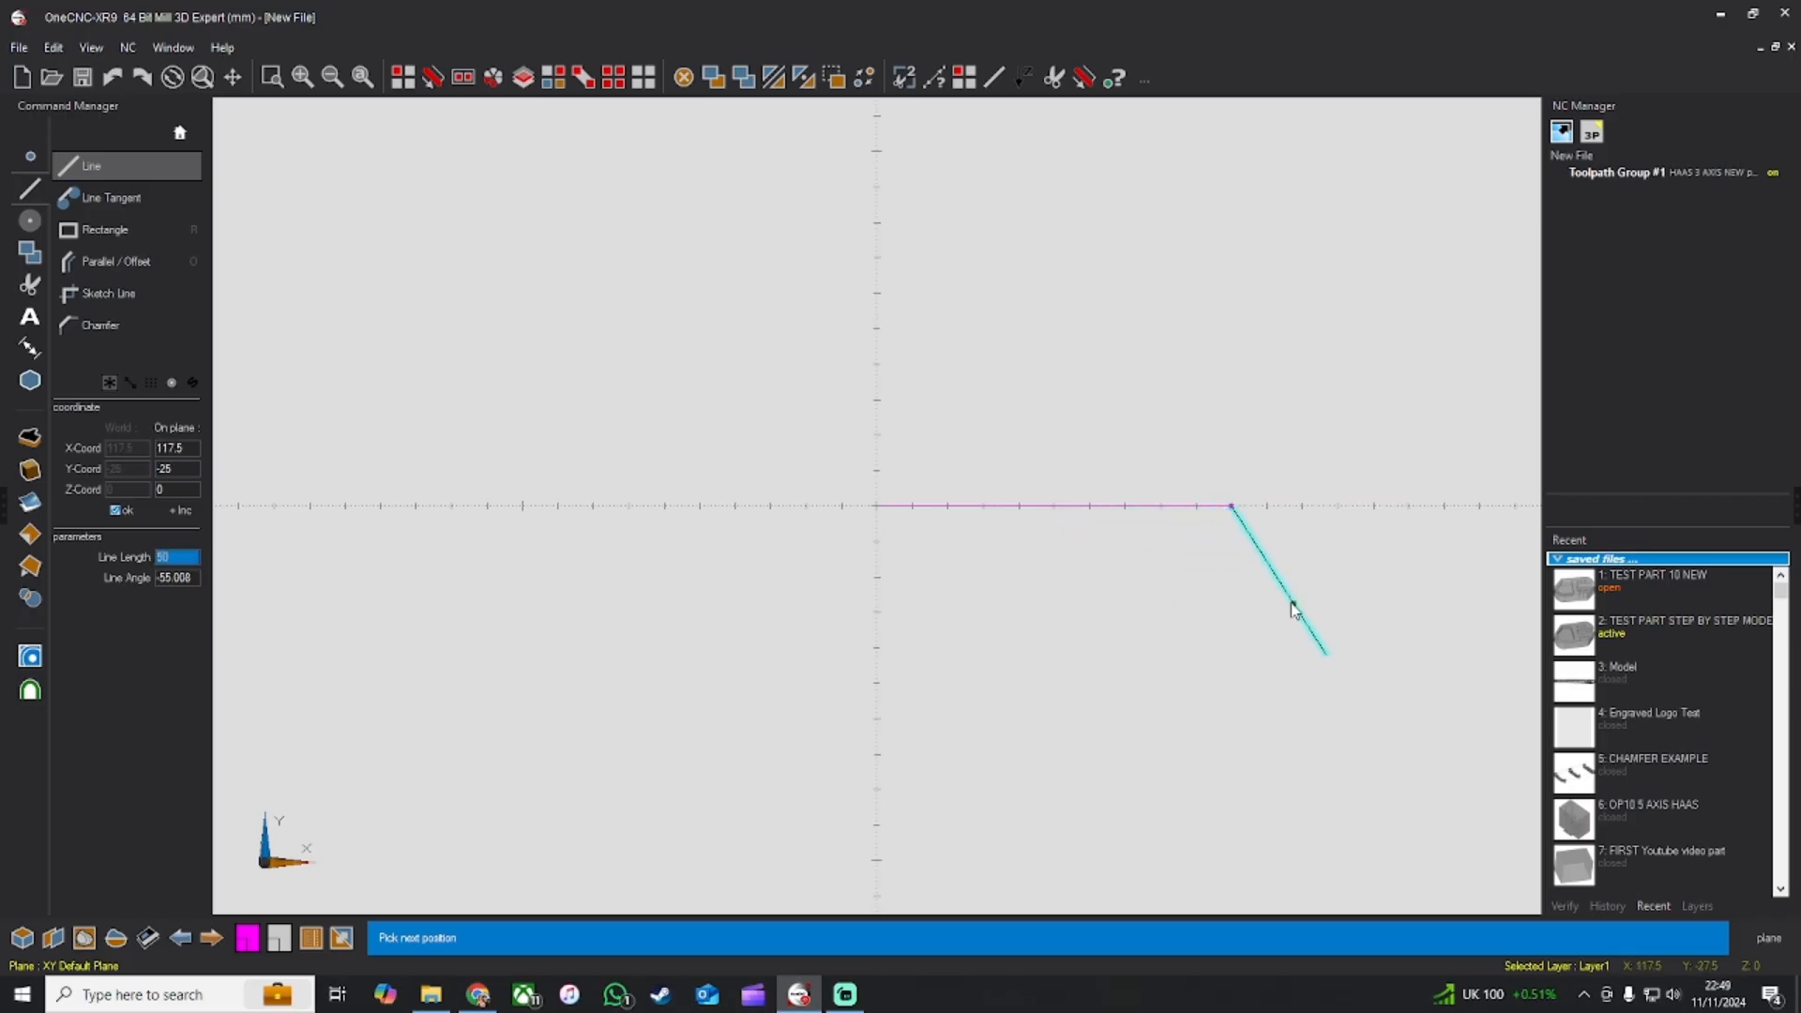
{"action": "left_click", "coordinate": [1224, 636]}
{"action": "left_click", "coordinate": [1224, 636]}
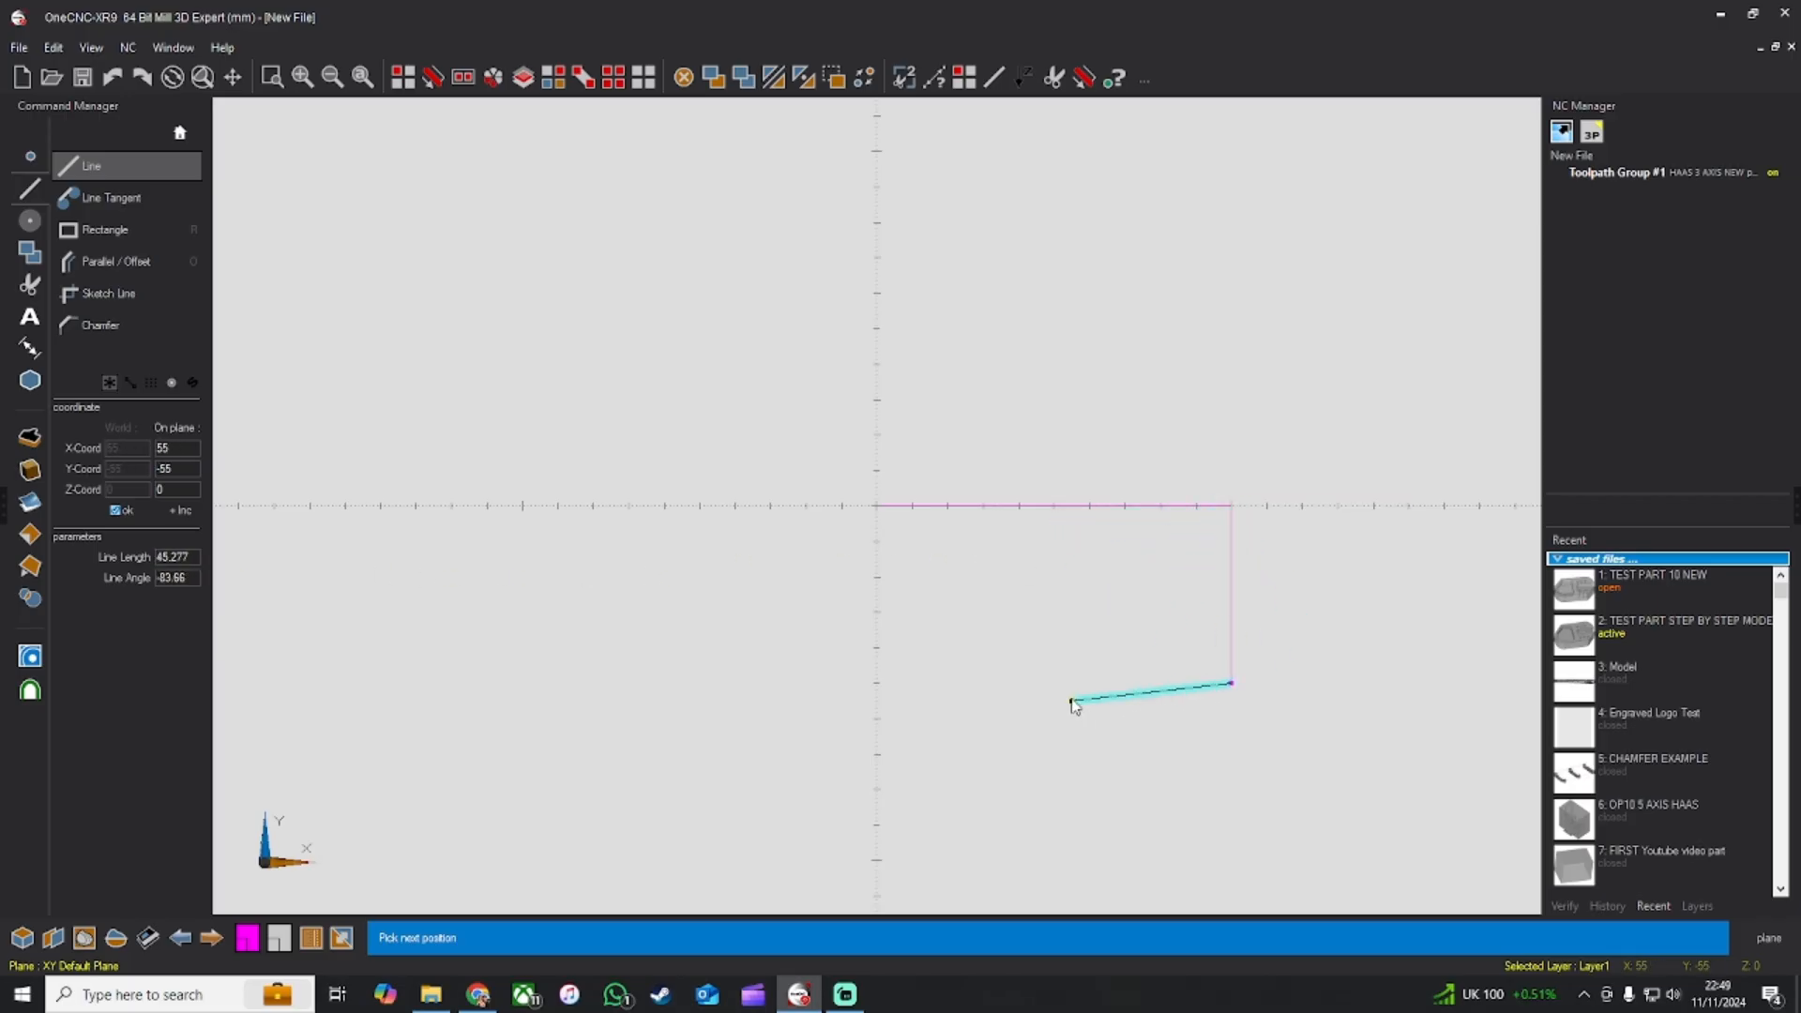
{"action": "left_click", "coordinate": [1061, 689]}
{"action": "right_click", "coordinate": [1061, 688]}
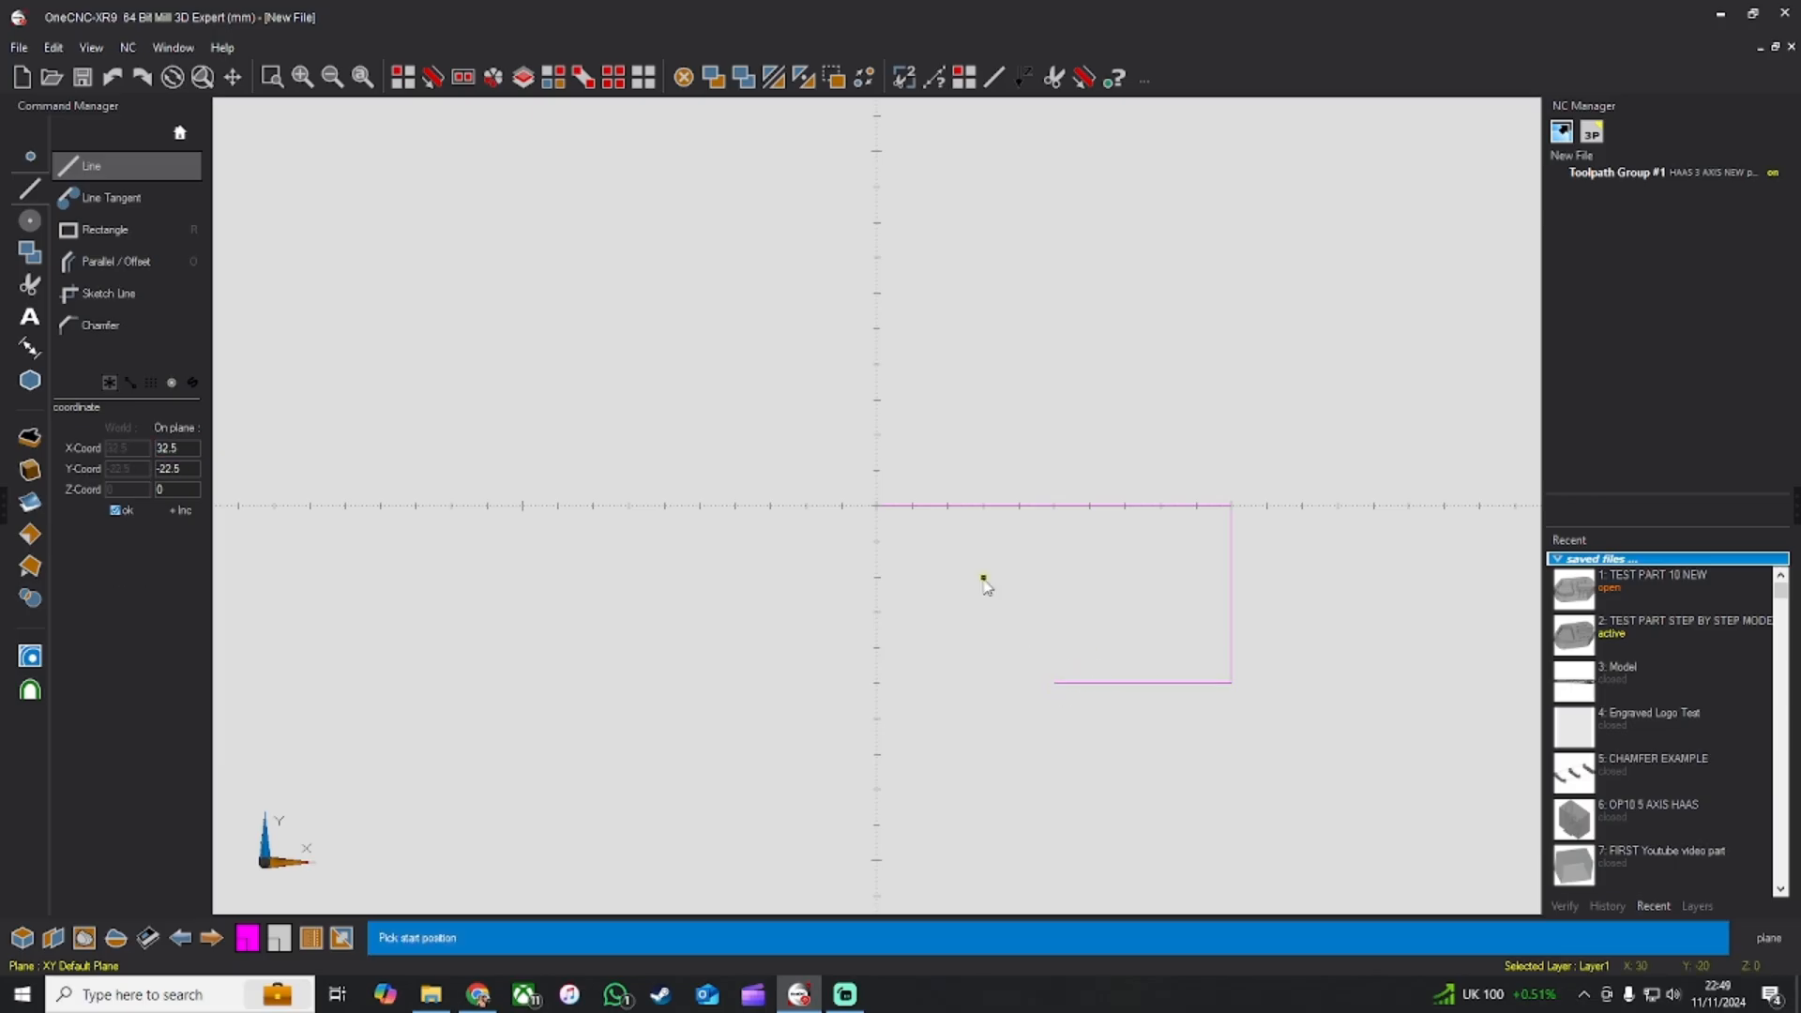
{"action": "left_click", "coordinate": [876, 507]}
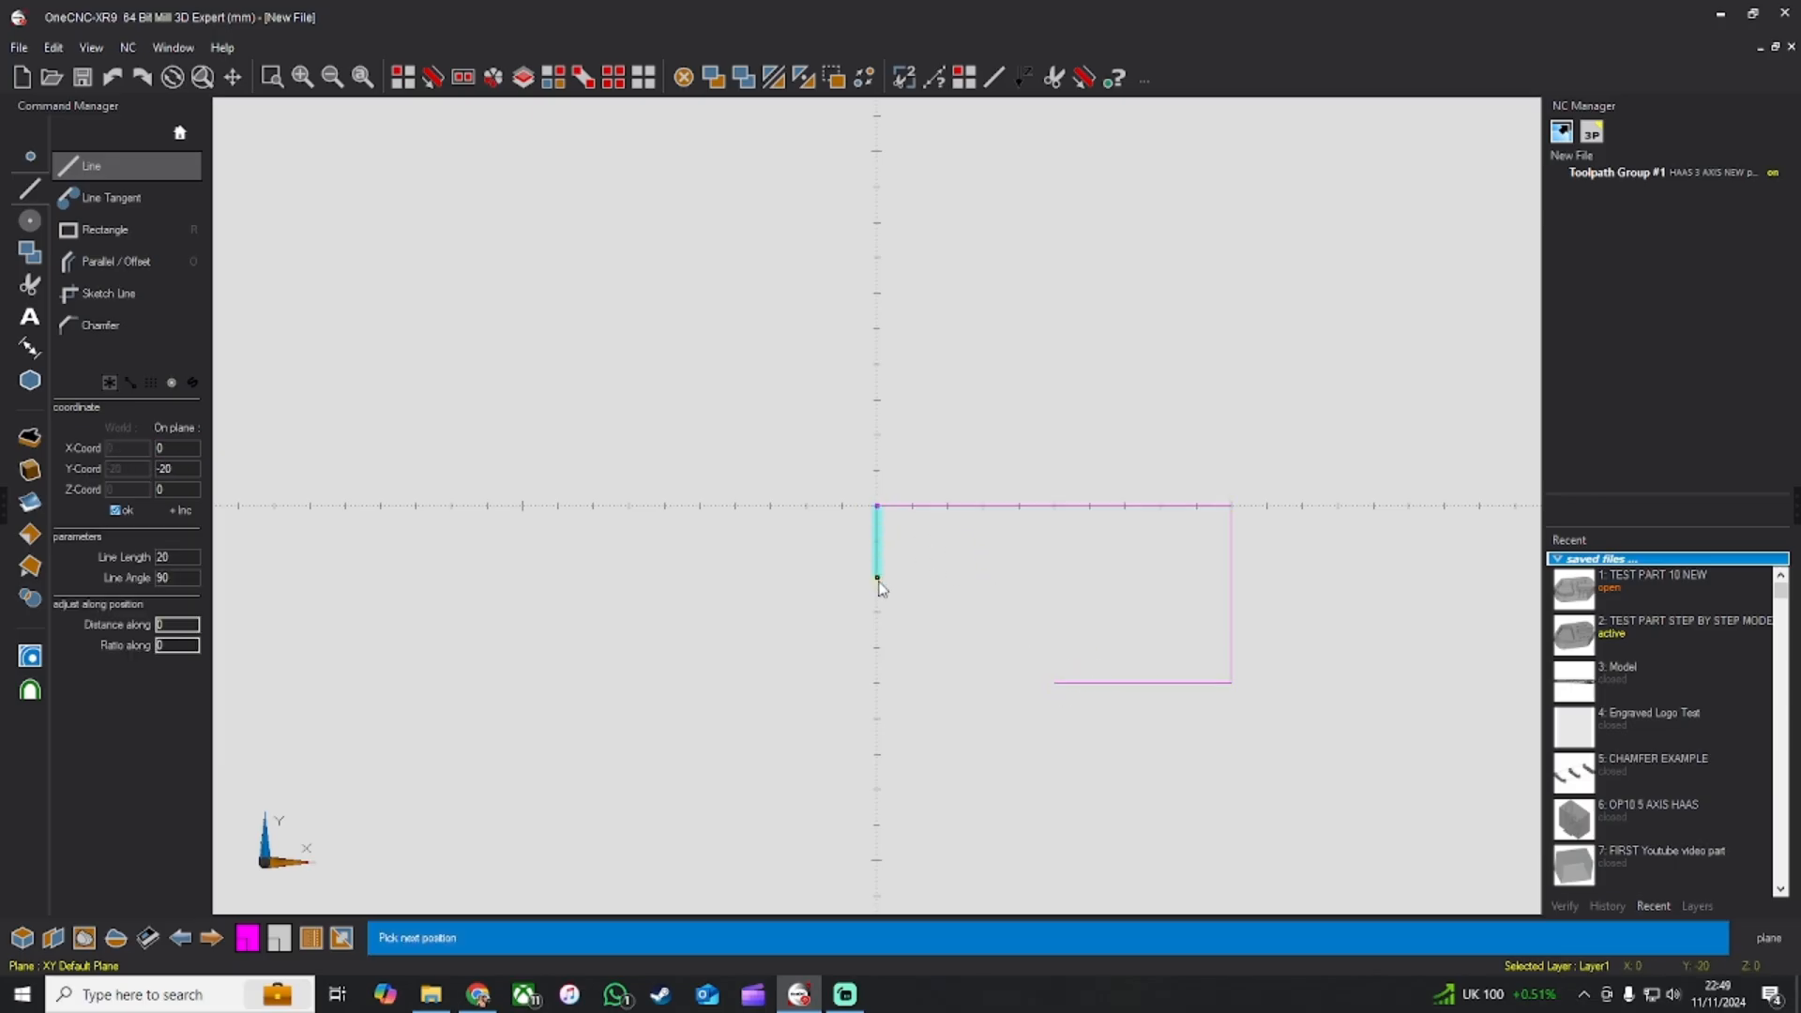
{"action": "right_click", "coordinate": [952, 552]}
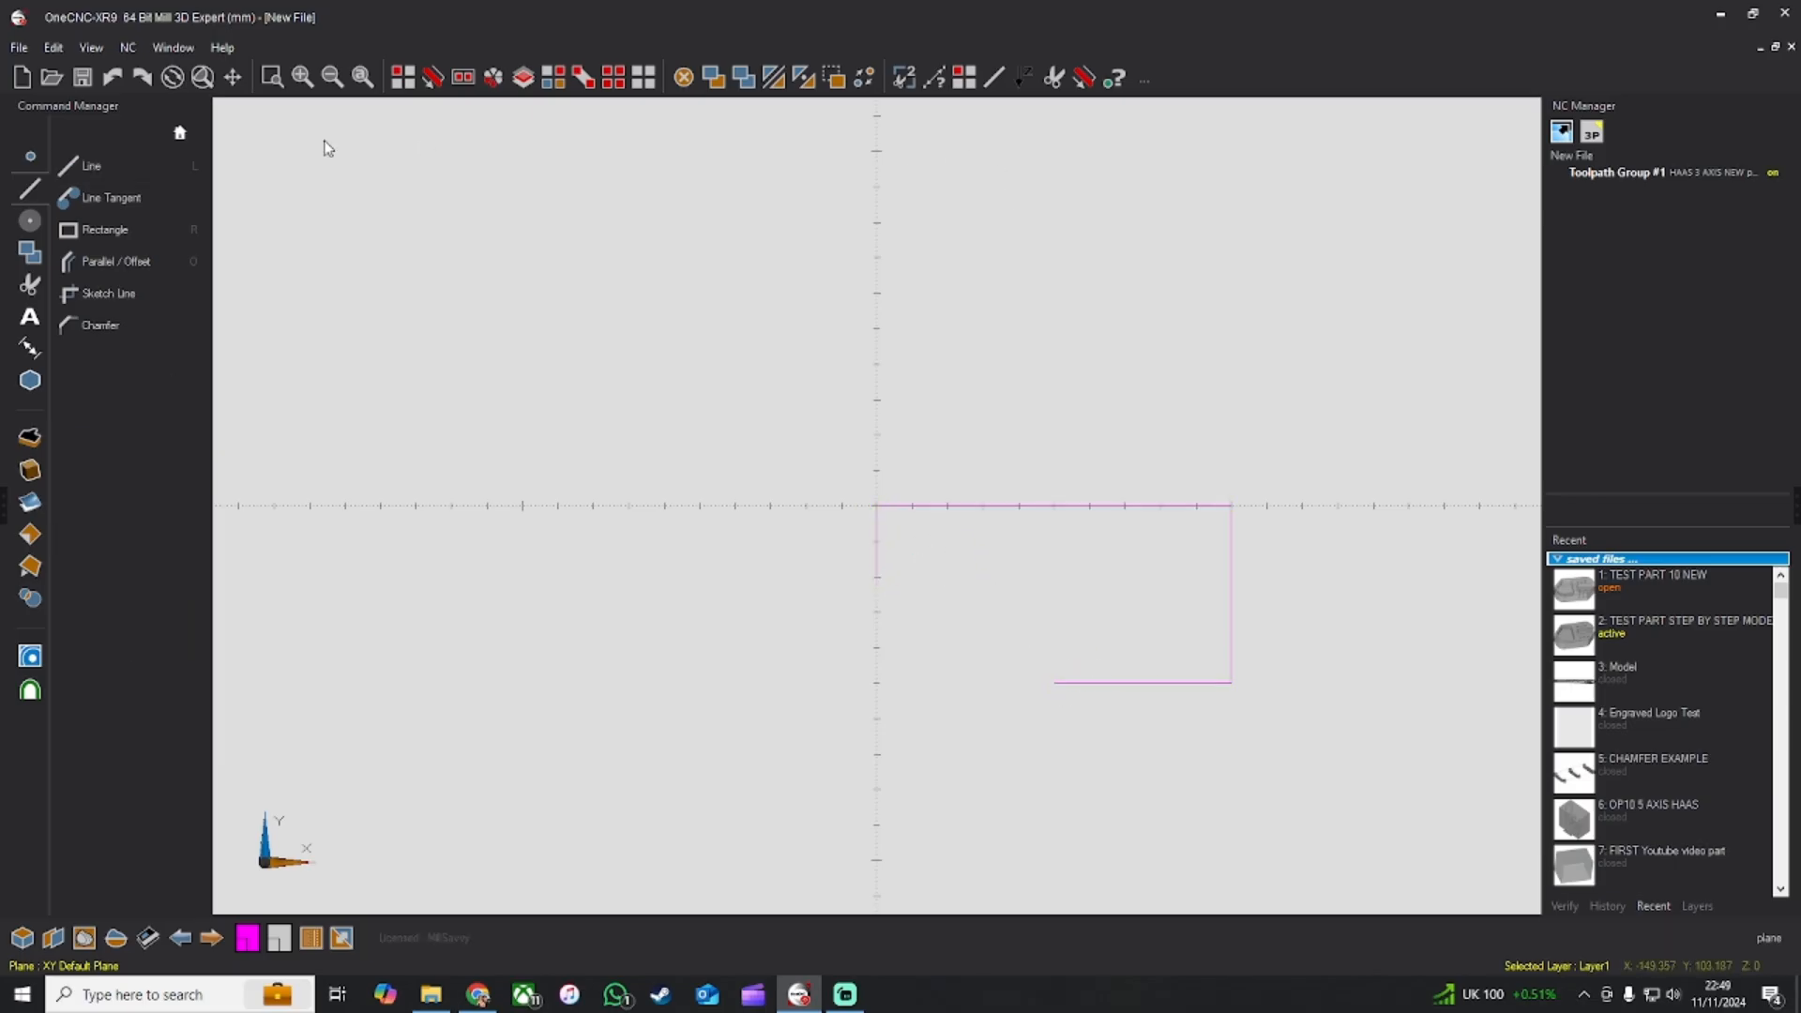
Step: Fillet the profile's lower-left and upper-right corners with a 20 mm radius
{"action": "left_click", "coordinate": [31, 223]}
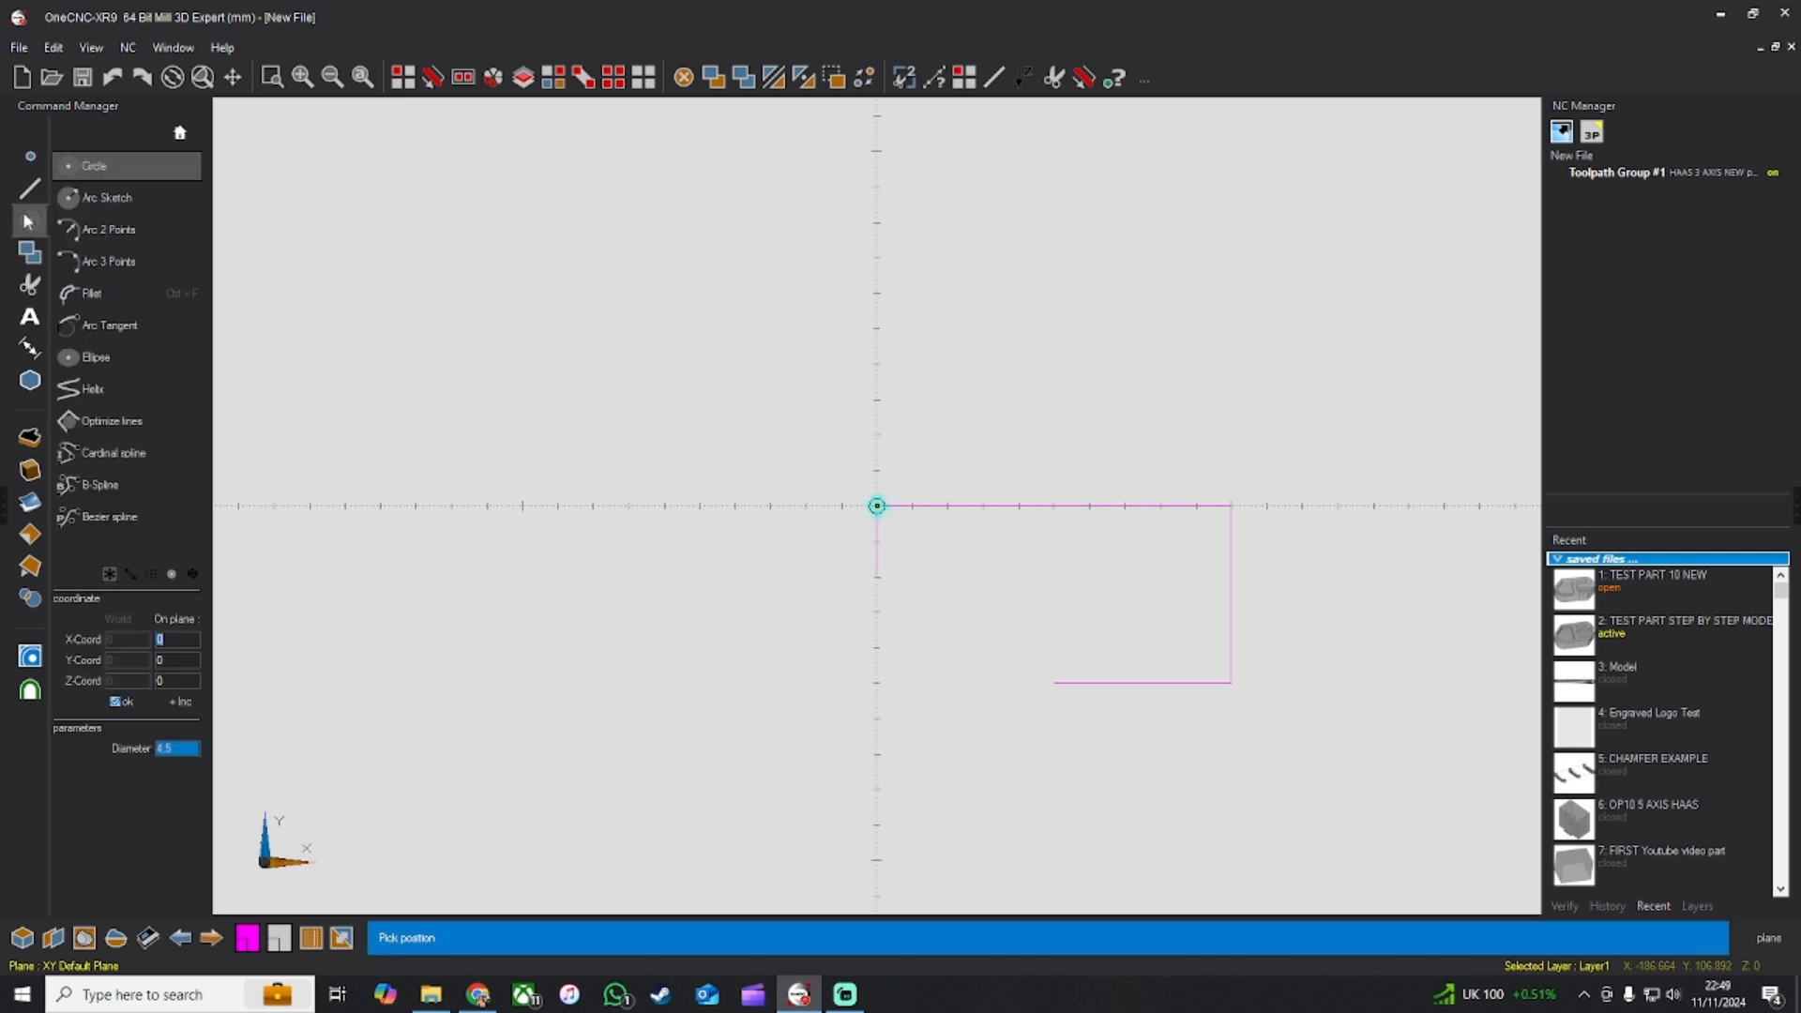
{"action": "left_click", "coordinate": [112, 298]}
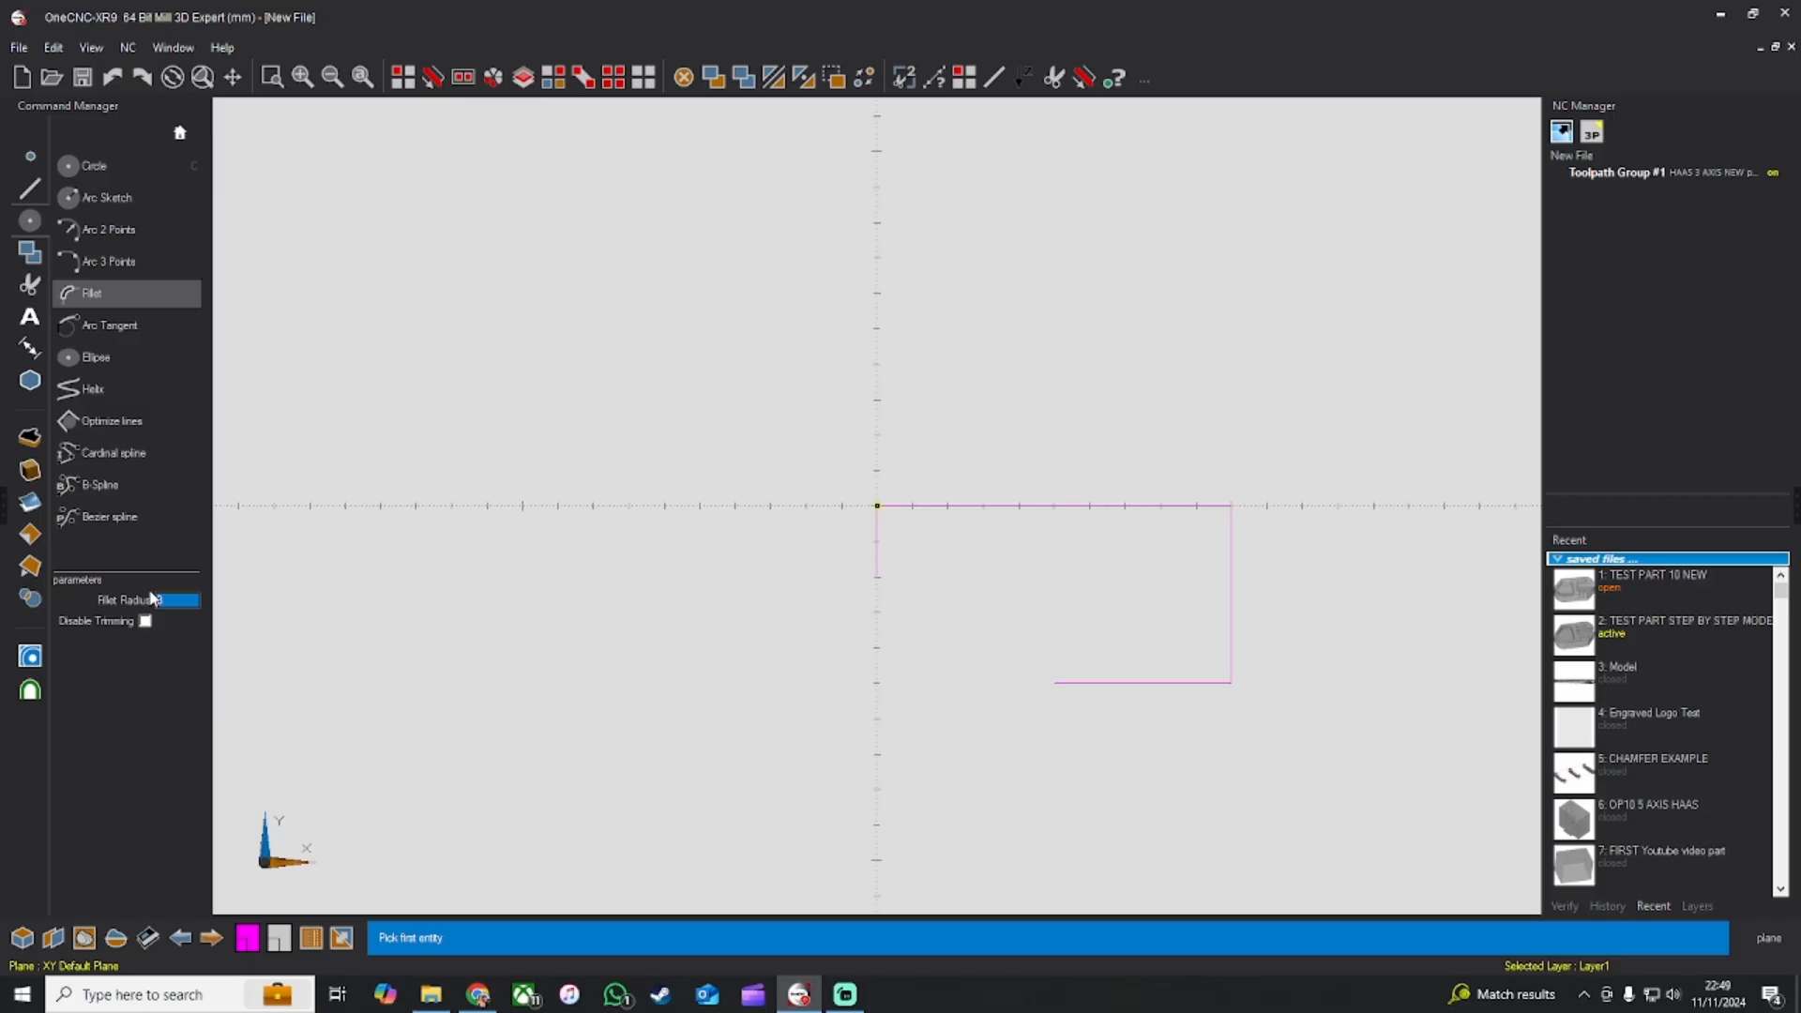
{"action": "left_click", "coordinate": [877, 586]}
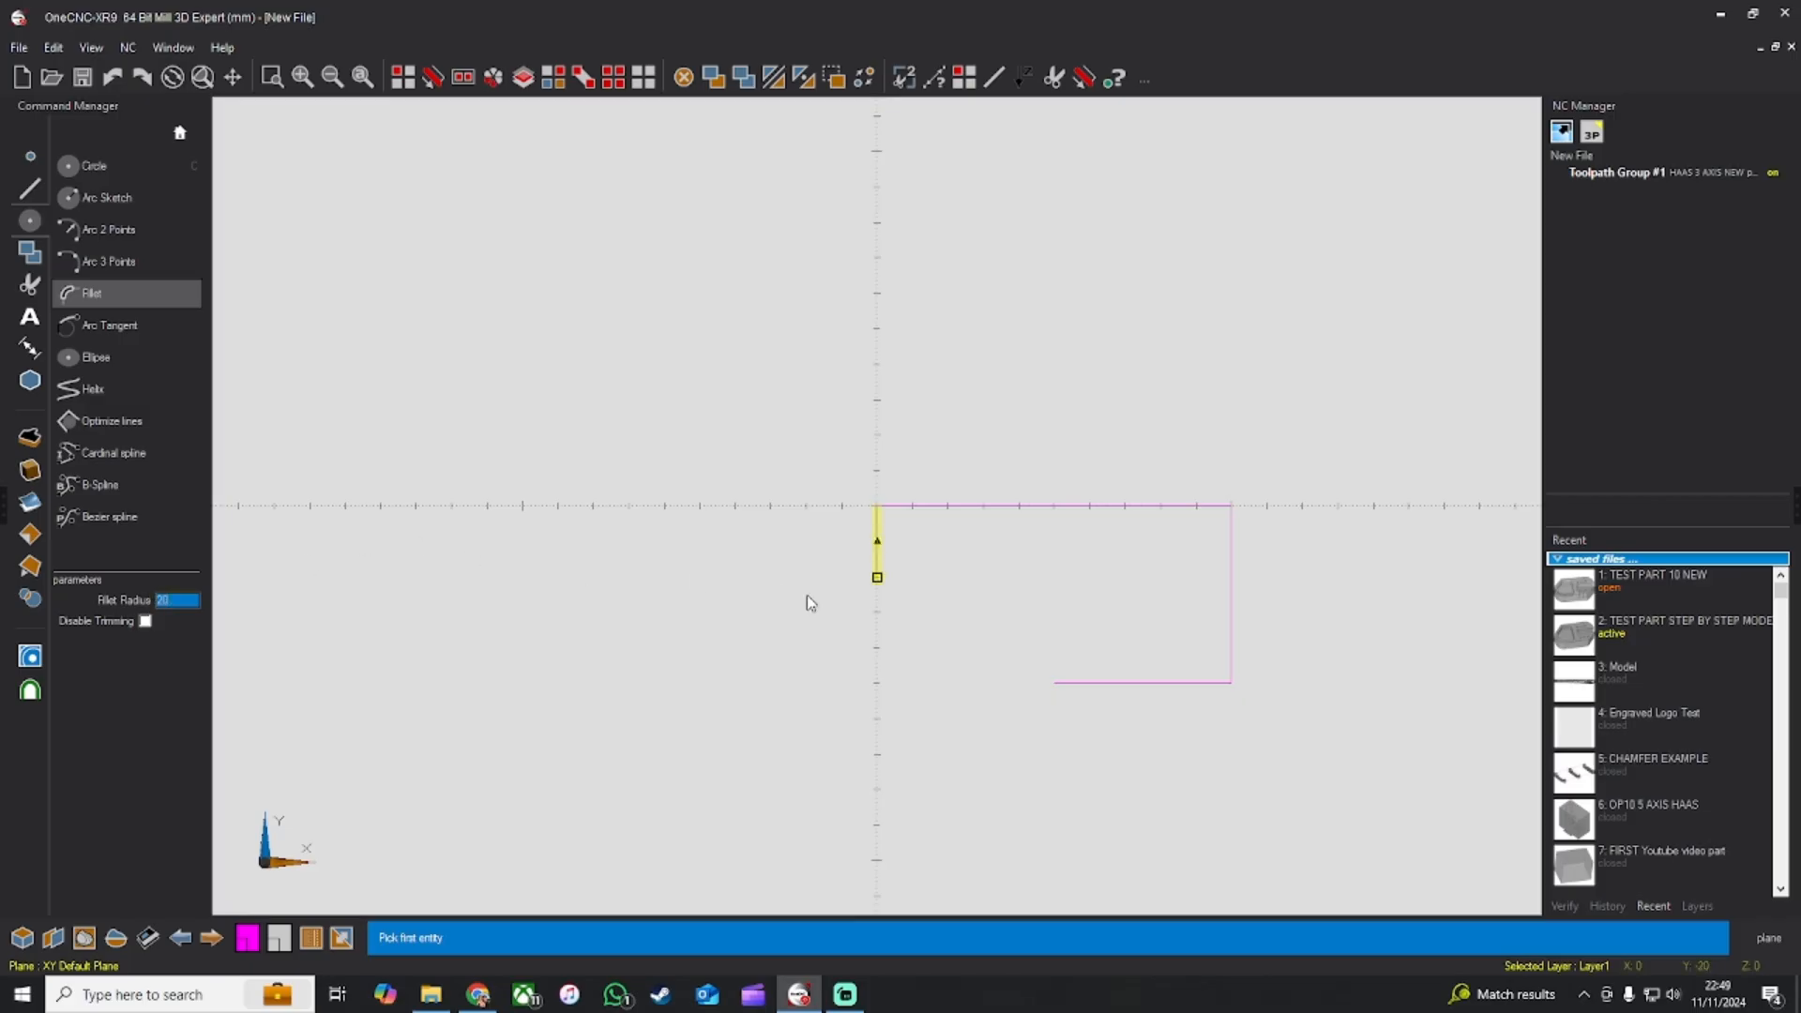
{"action": "left_click", "coordinate": [1064, 682]}
{"action": "left_click", "coordinate": [1065, 507]}
{"action": "left_click", "coordinate": [1230, 522]}
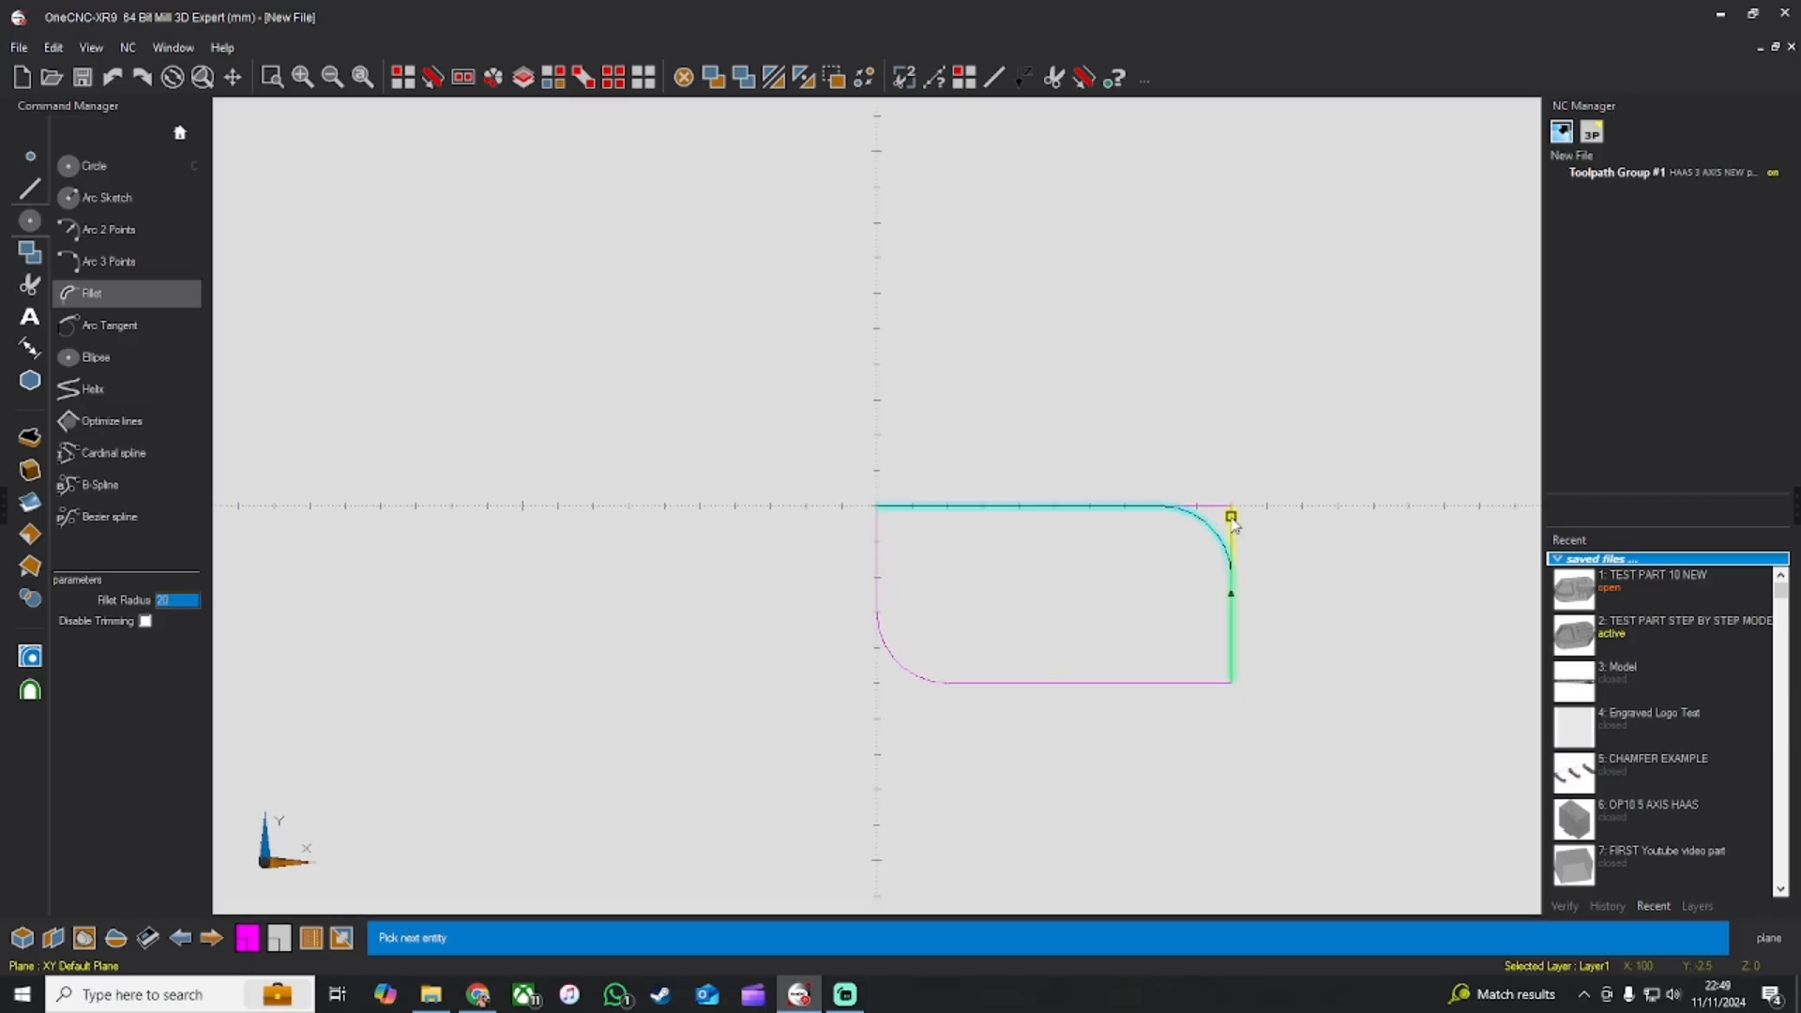
Step: Chamfer the profile's upper-left and lower-right corners with a 20 mm chamfer distance
{"action": "left_click", "coordinate": [30, 187]}
{"action": "left_click", "coordinate": [103, 325]}
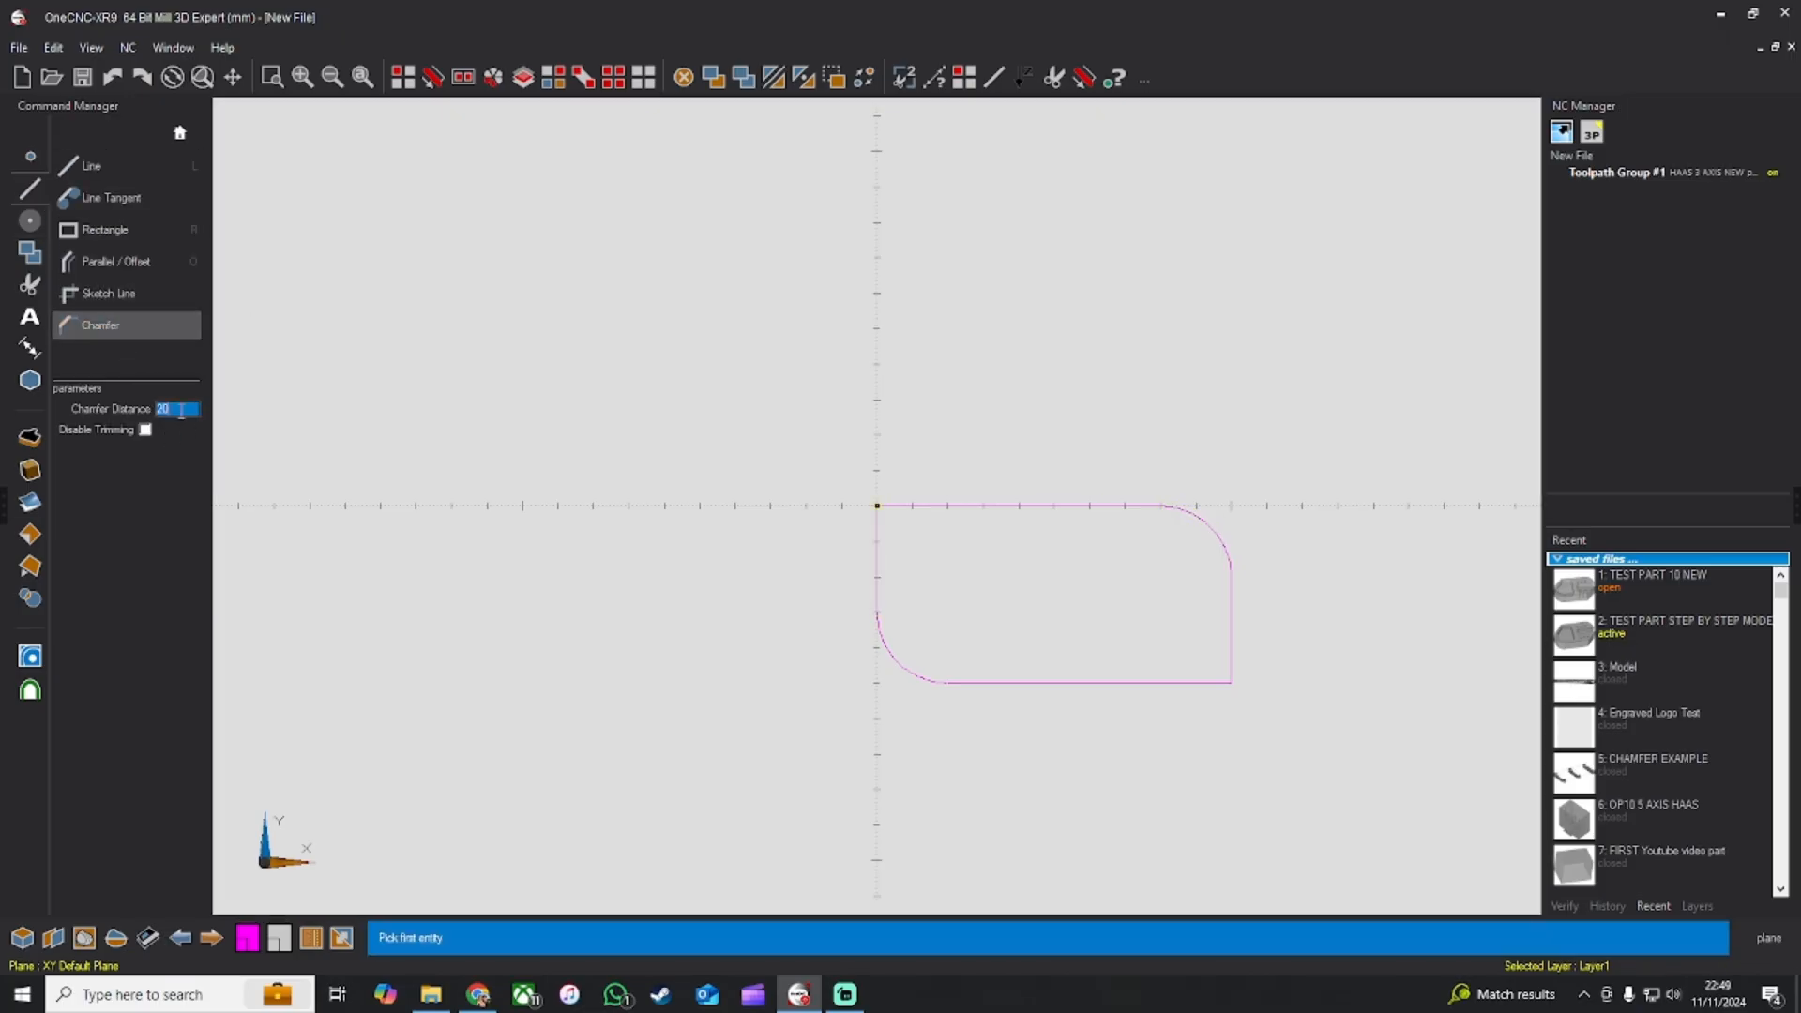
{"action": "left_click", "coordinate": [877, 551]}
{"action": "left_click", "coordinate": [981, 507]}
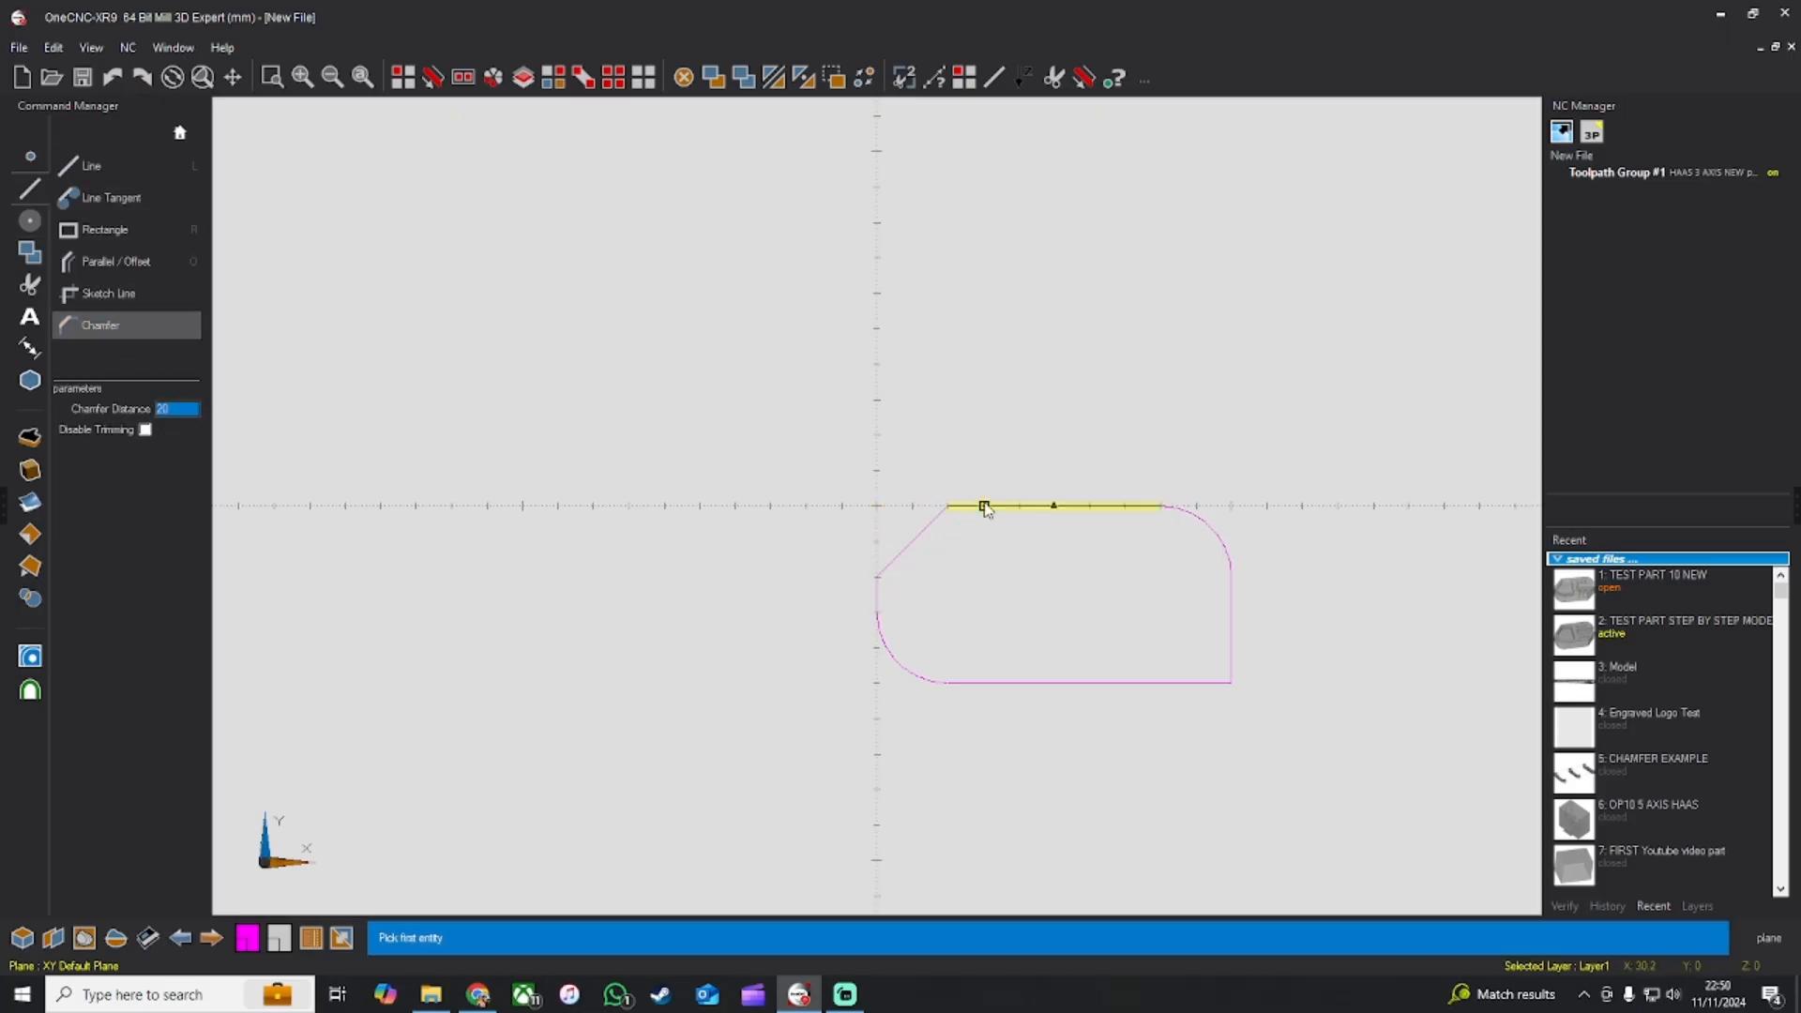
{"action": "left_click", "coordinate": [1232, 608]}
{"action": "left_click", "coordinate": [1129, 683]}
{"action": "left_click", "coordinate": [30, 221]}
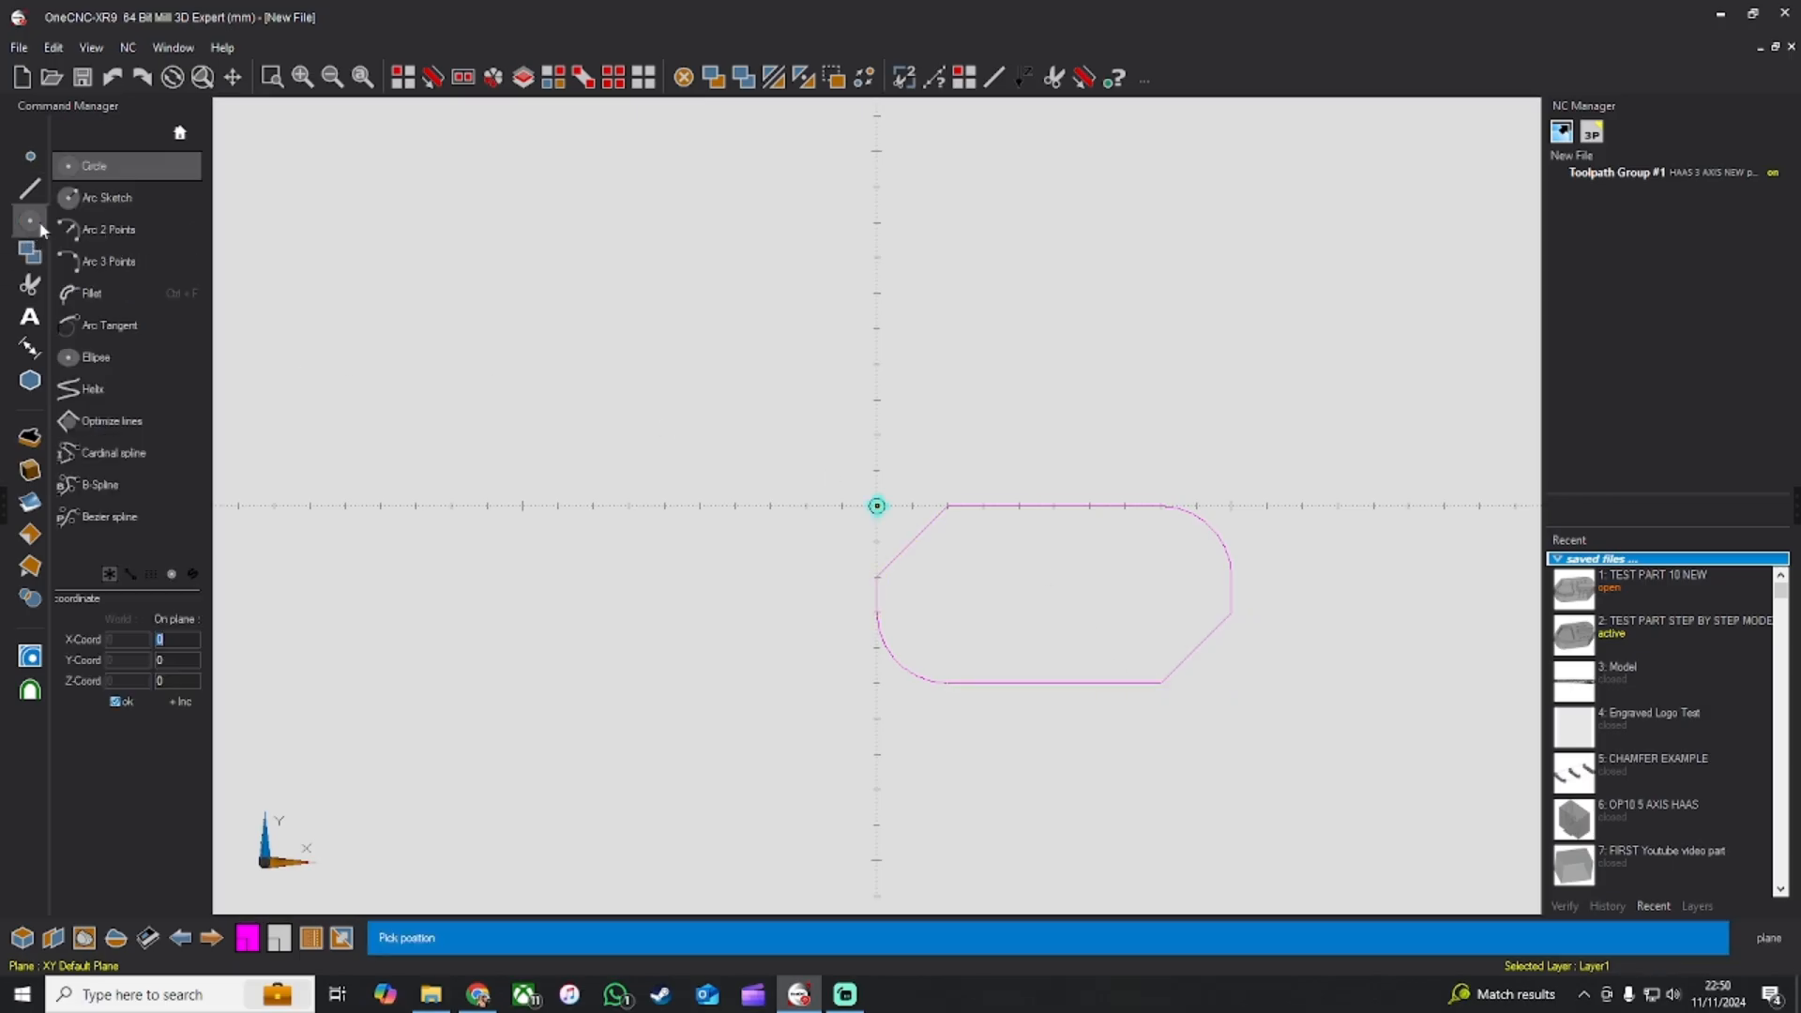
{"action": "left_click", "coordinate": [109, 293]}
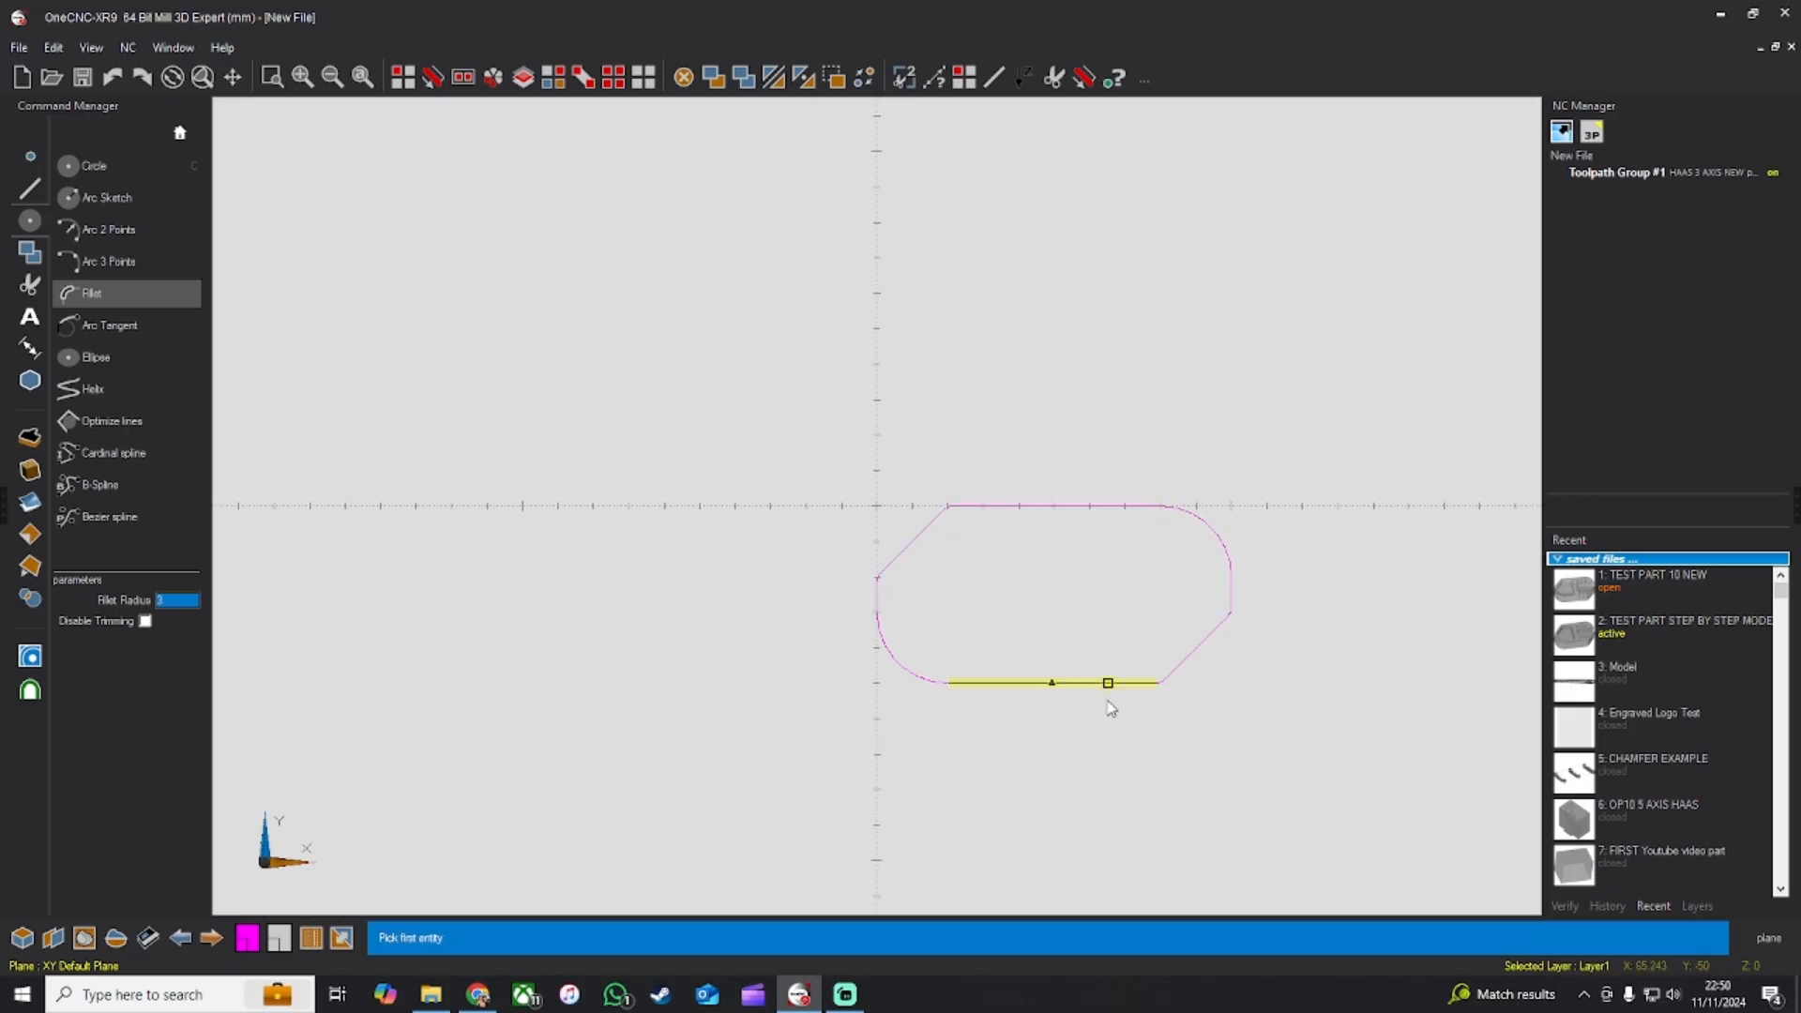
{"action": "key", "text": "Escape"}
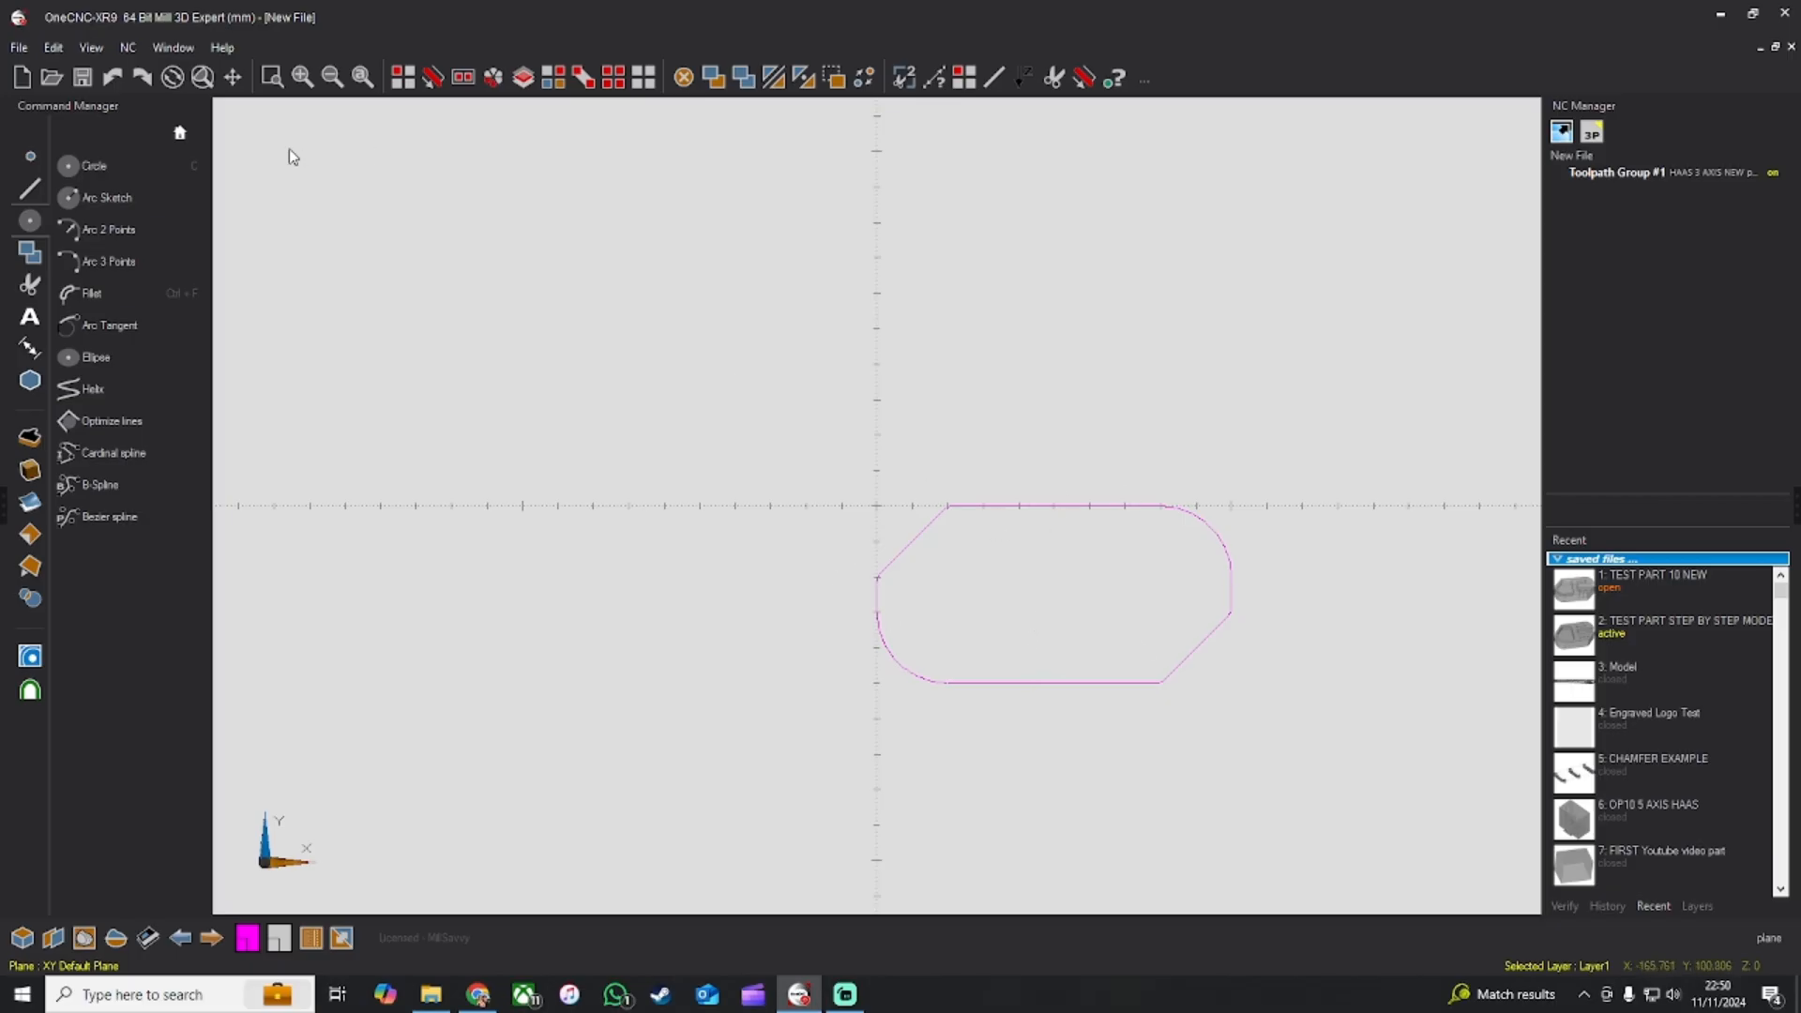
Step: Offset the profile's top edge 25 mm inward and its short left vertical edge 50 mm inward to form crossing centre lines
{"action": "left_click", "coordinate": [30, 188]}
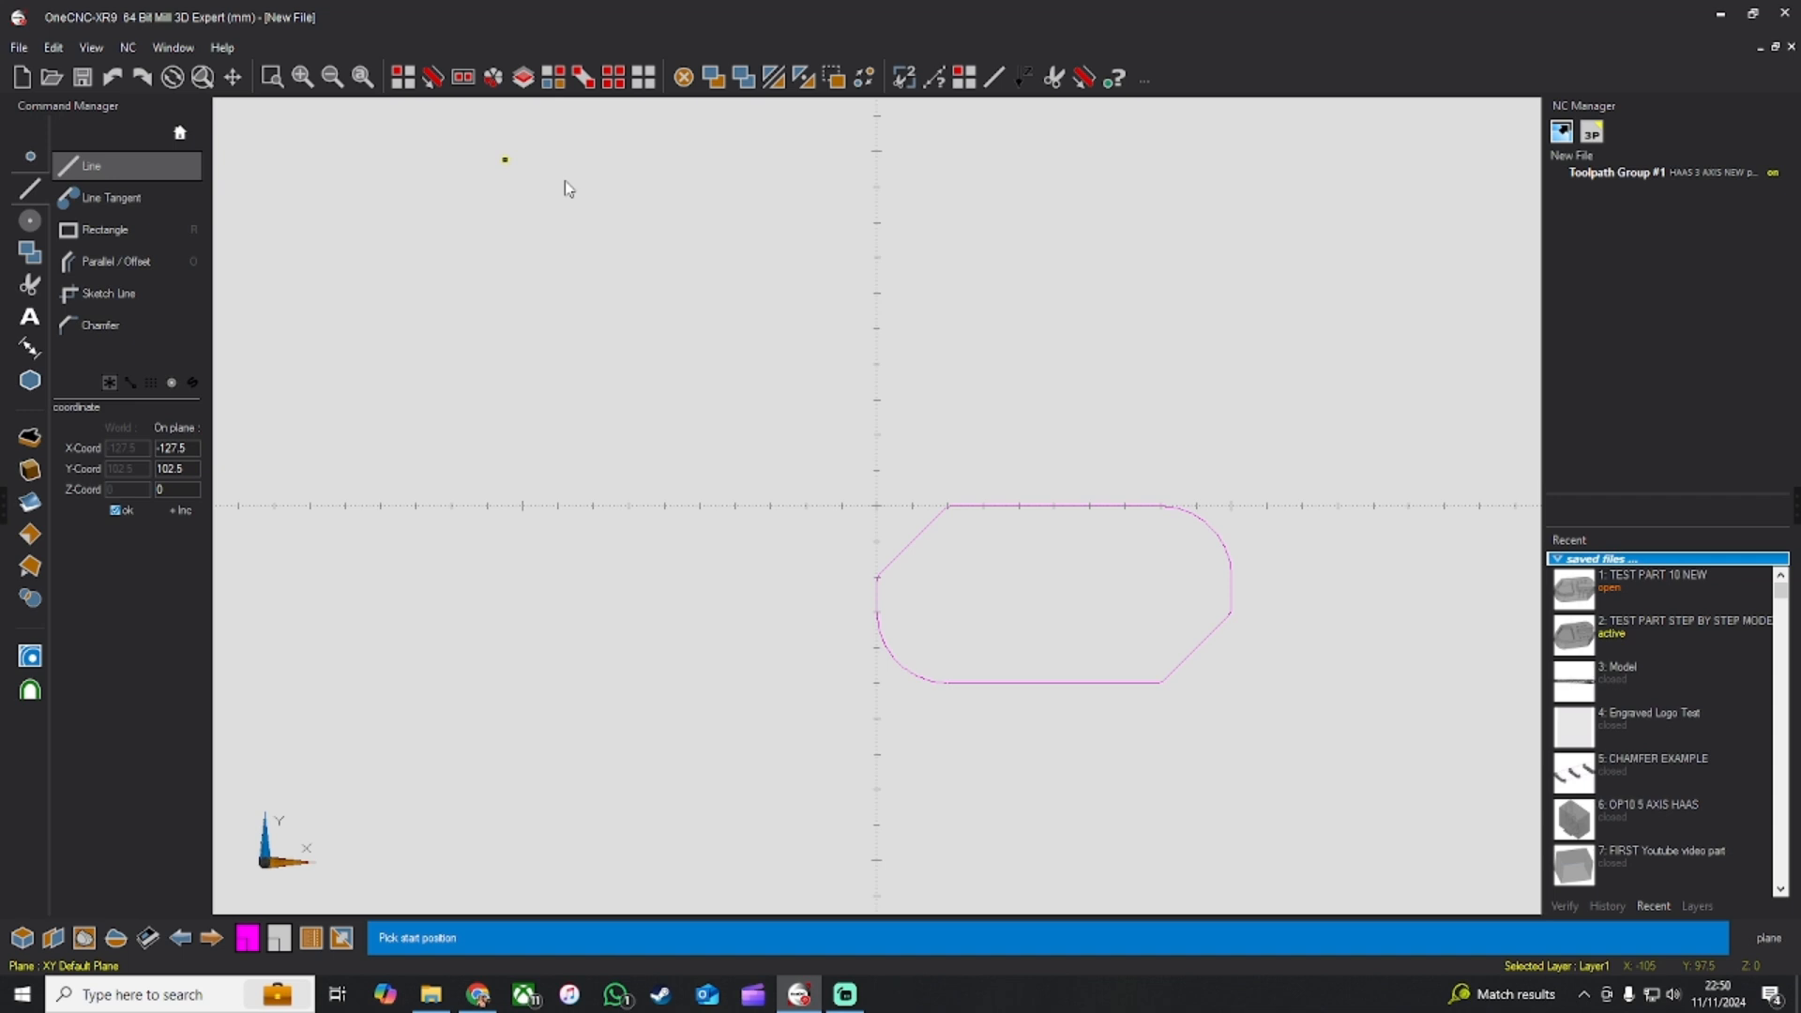
{"action": "left_click", "coordinate": [112, 261]}
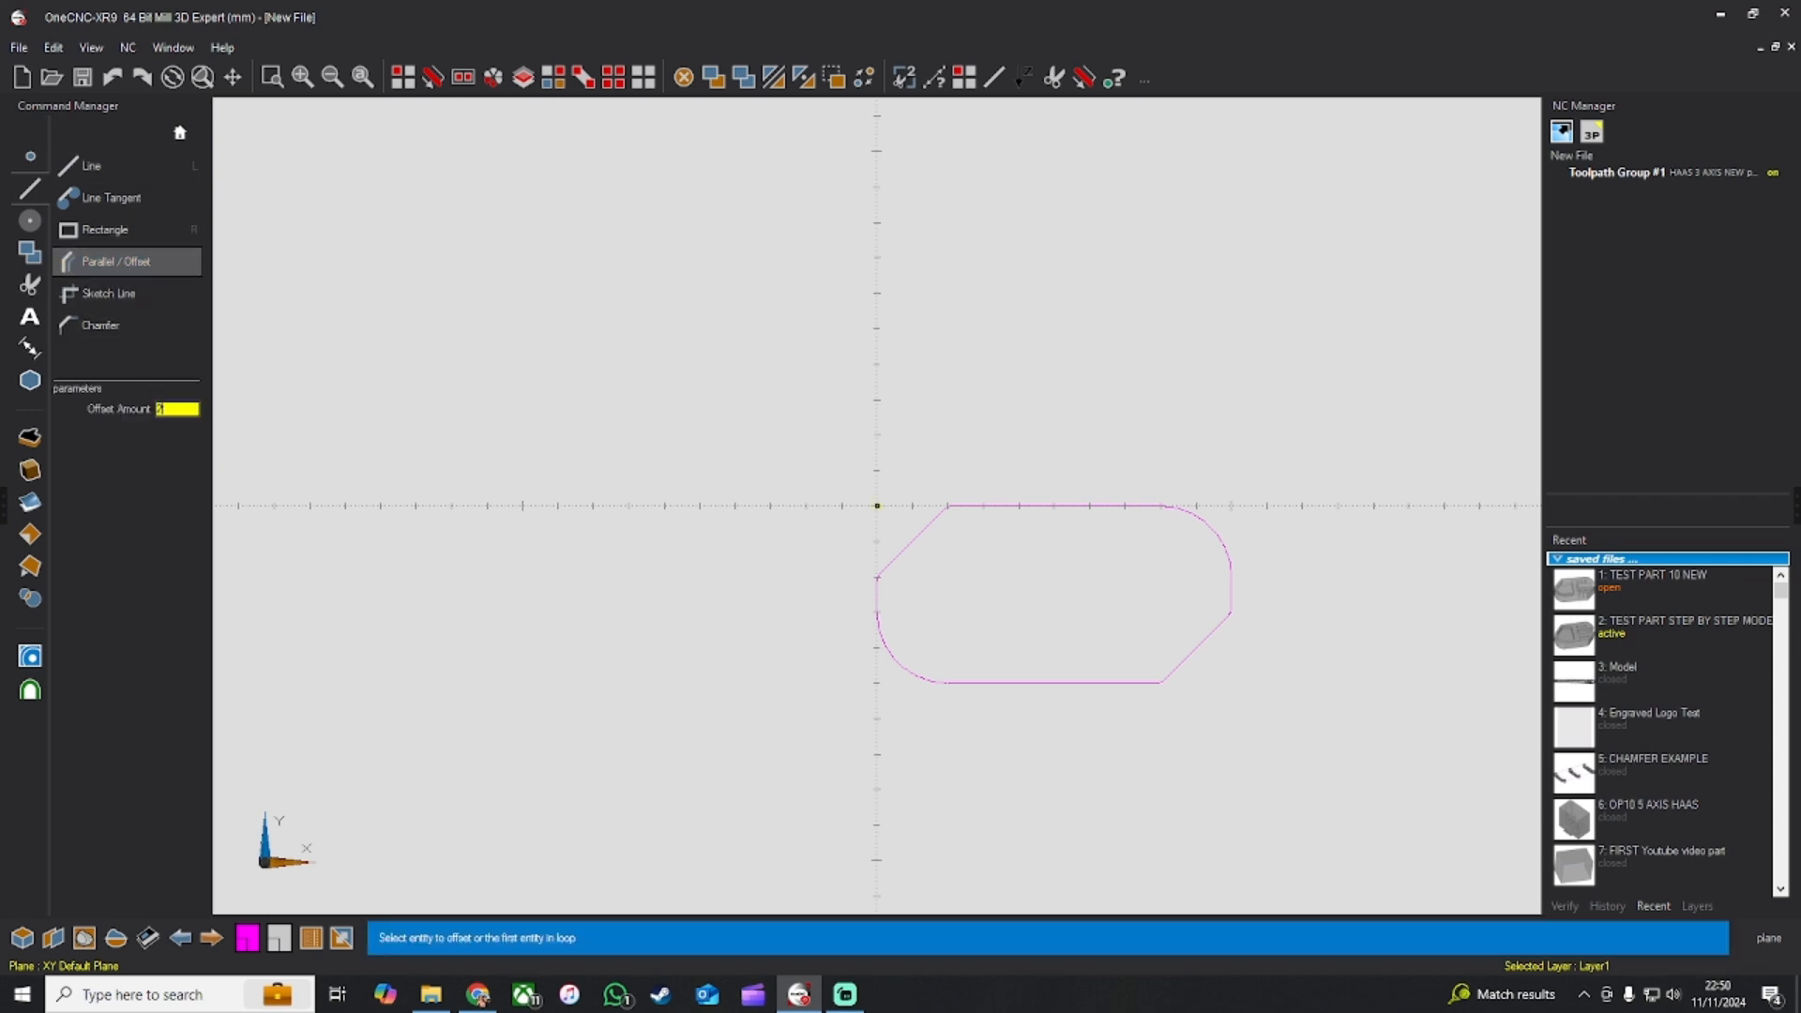
{"action": "type", "text": "25"}
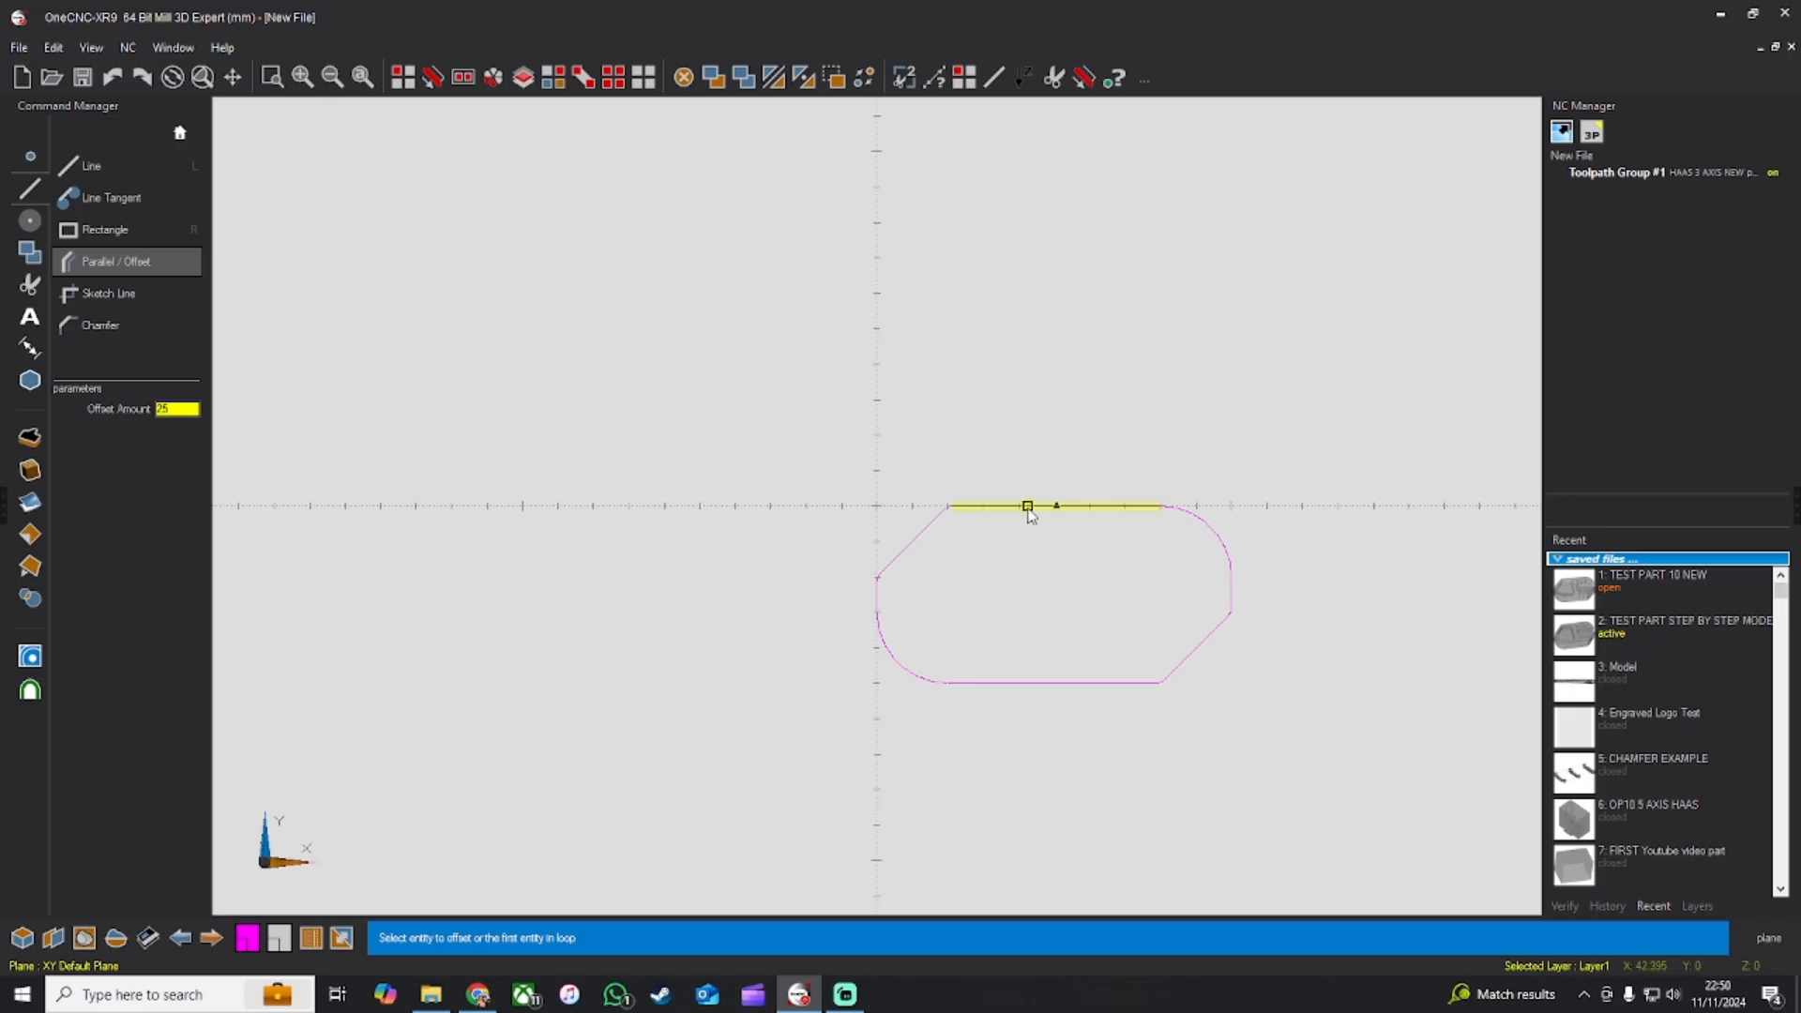
{"action": "left_click", "coordinate": [1025, 507]}
{"action": "left_click", "coordinate": [1017, 579]}
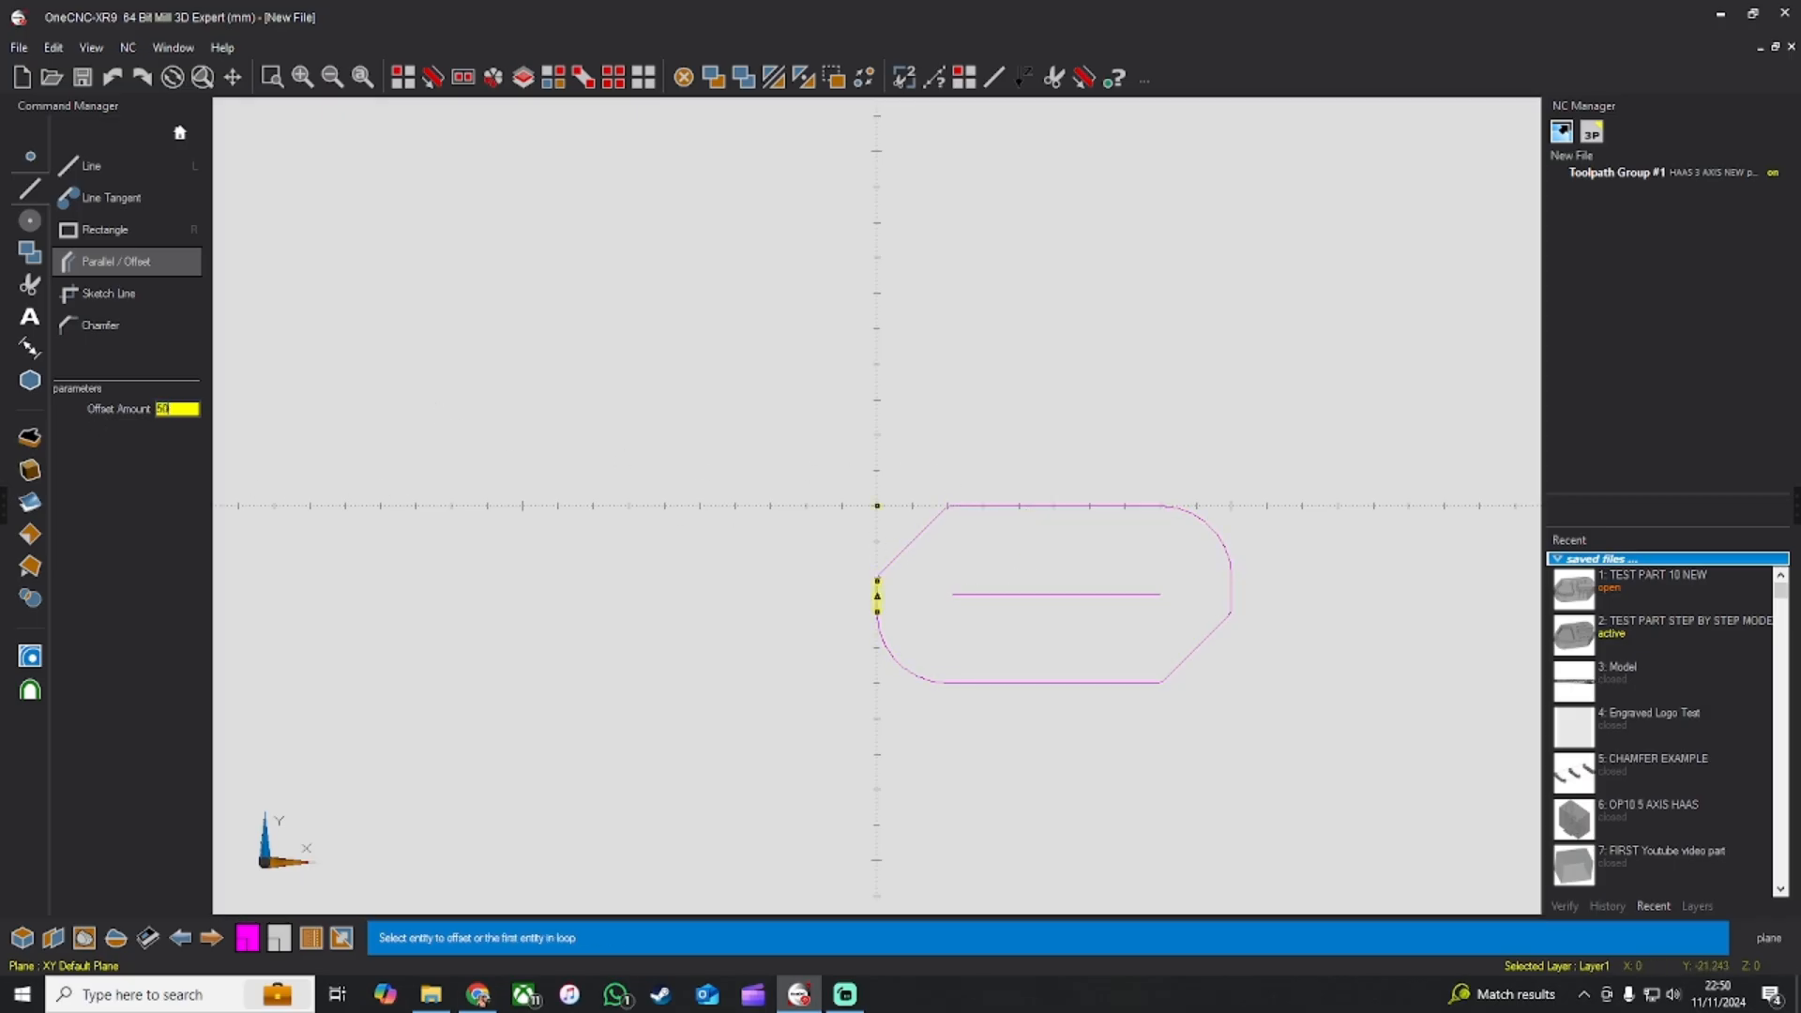
{"action": "left_click", "coordinate": [877, 583]}
{"action": "left_click", "coordinate": [1054, 542]}
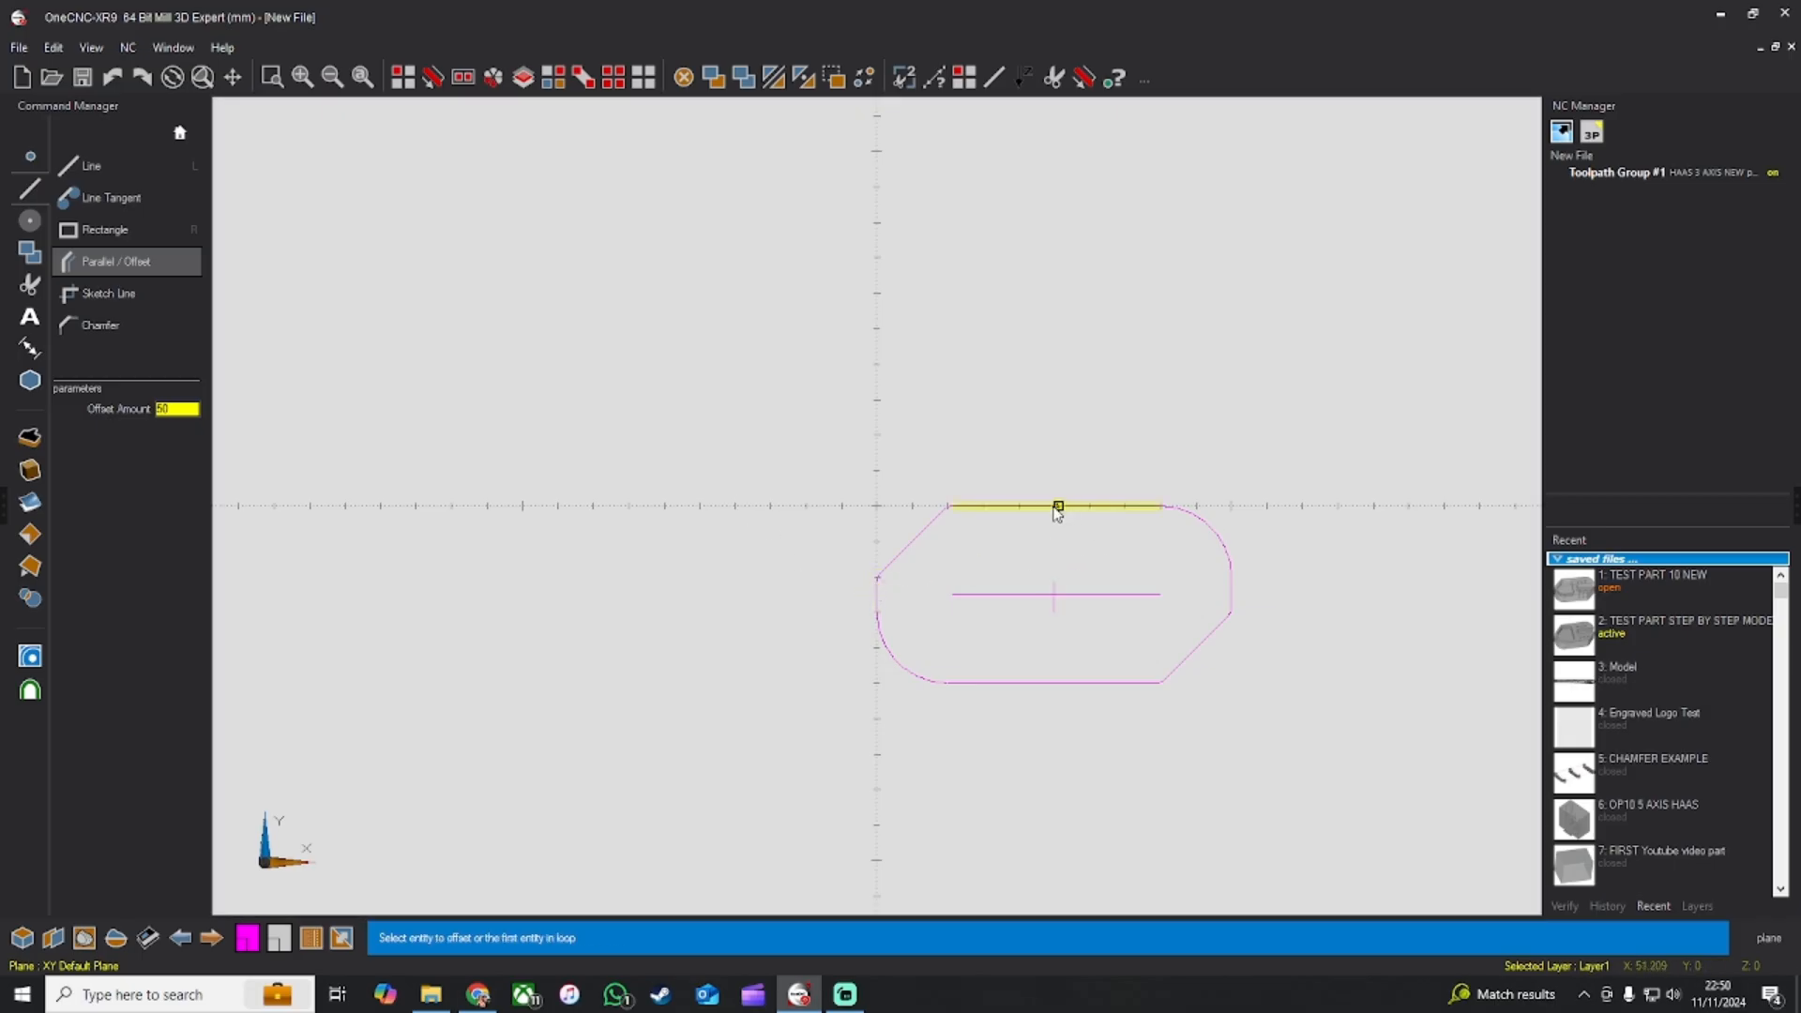
{"action": "key", "text": "Escape"}
Step: Place a point at the intersection of the two centre lines inside the profile
{"action": "left_click", "coordinate": [30, 156]}
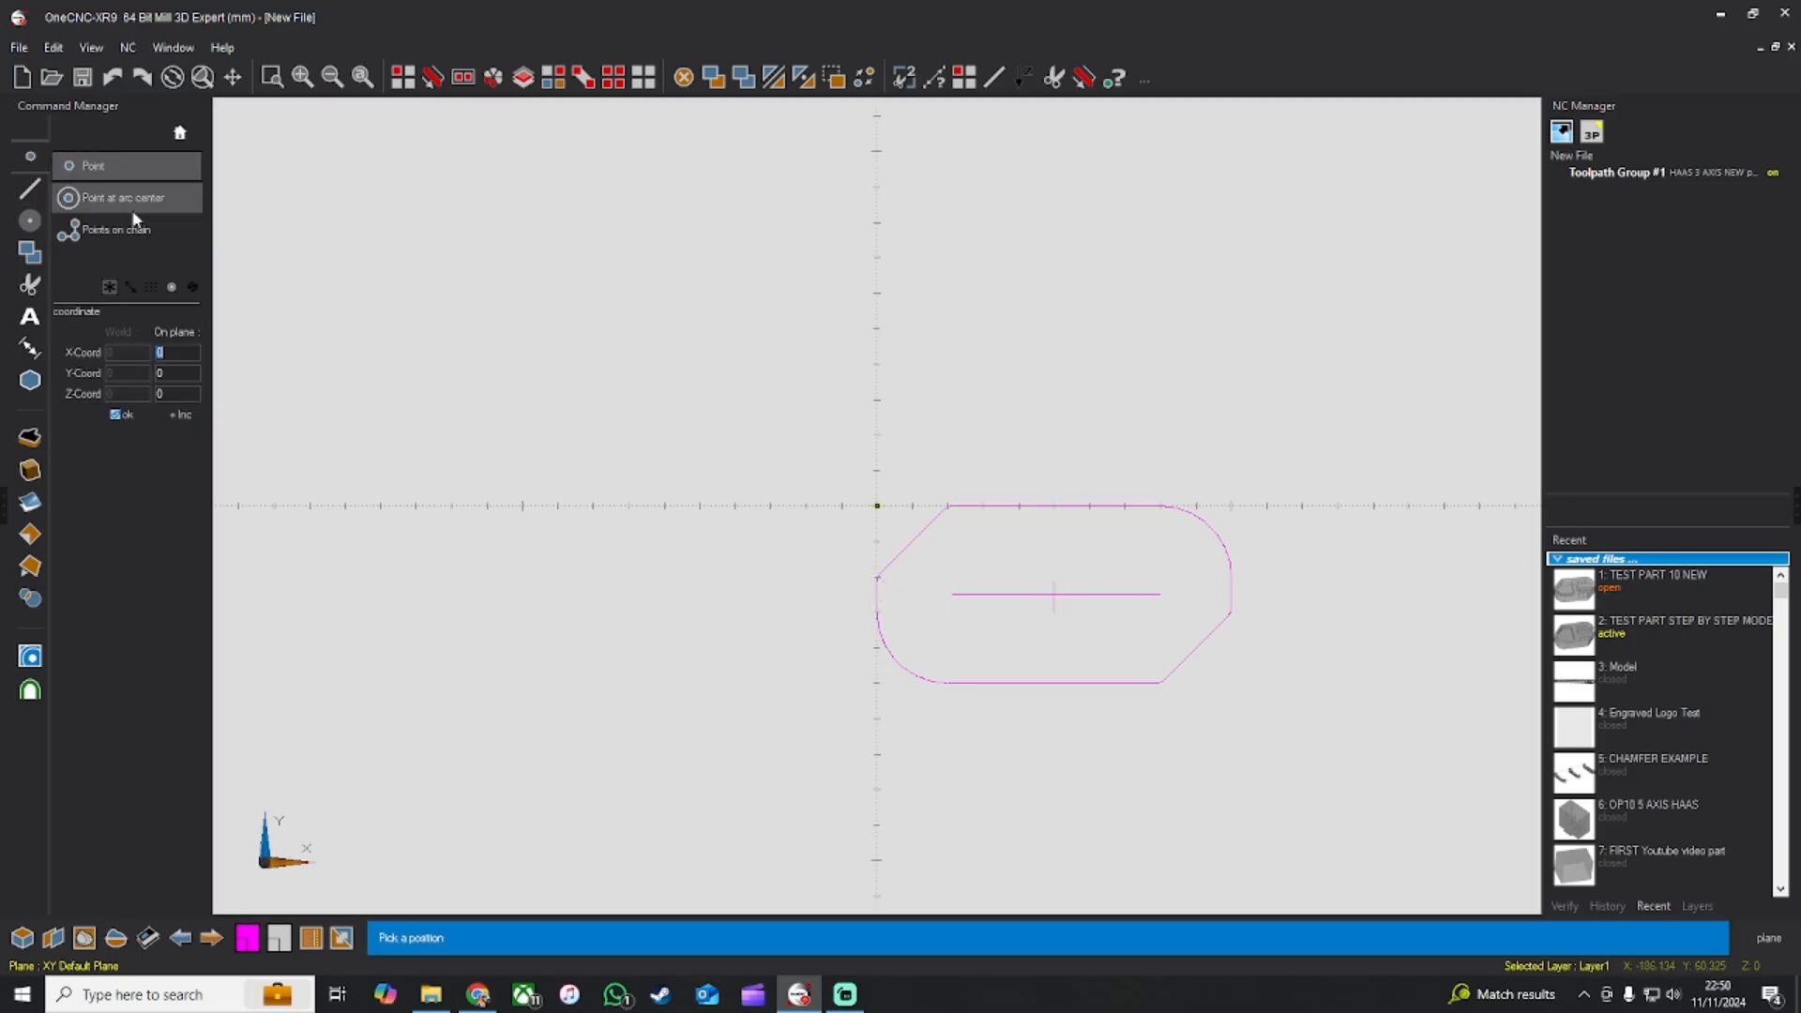
{"action": "scroll", "coordinate": [1053, 600], "scroll_direction": "up", "scroll_amount": 6}
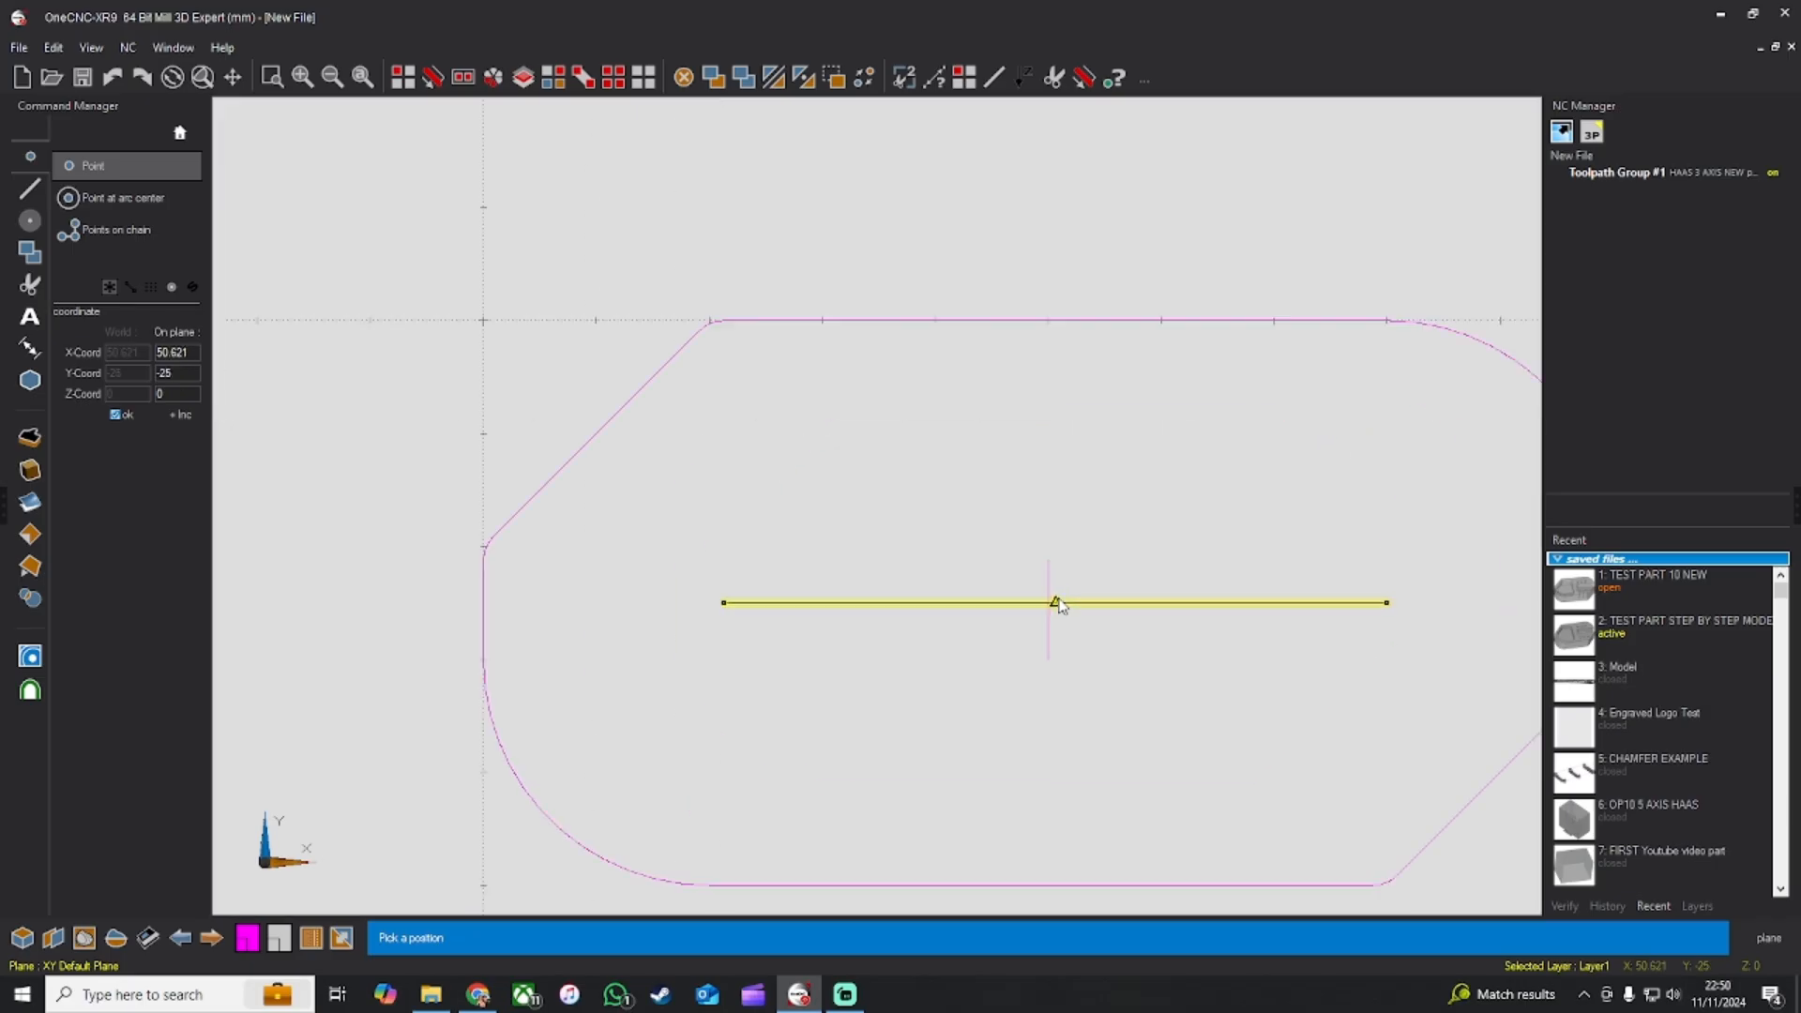
{"action": "scroll", "coordinate": [1121, 469], "scroll_direction": "down", "scroll_amount": 4}
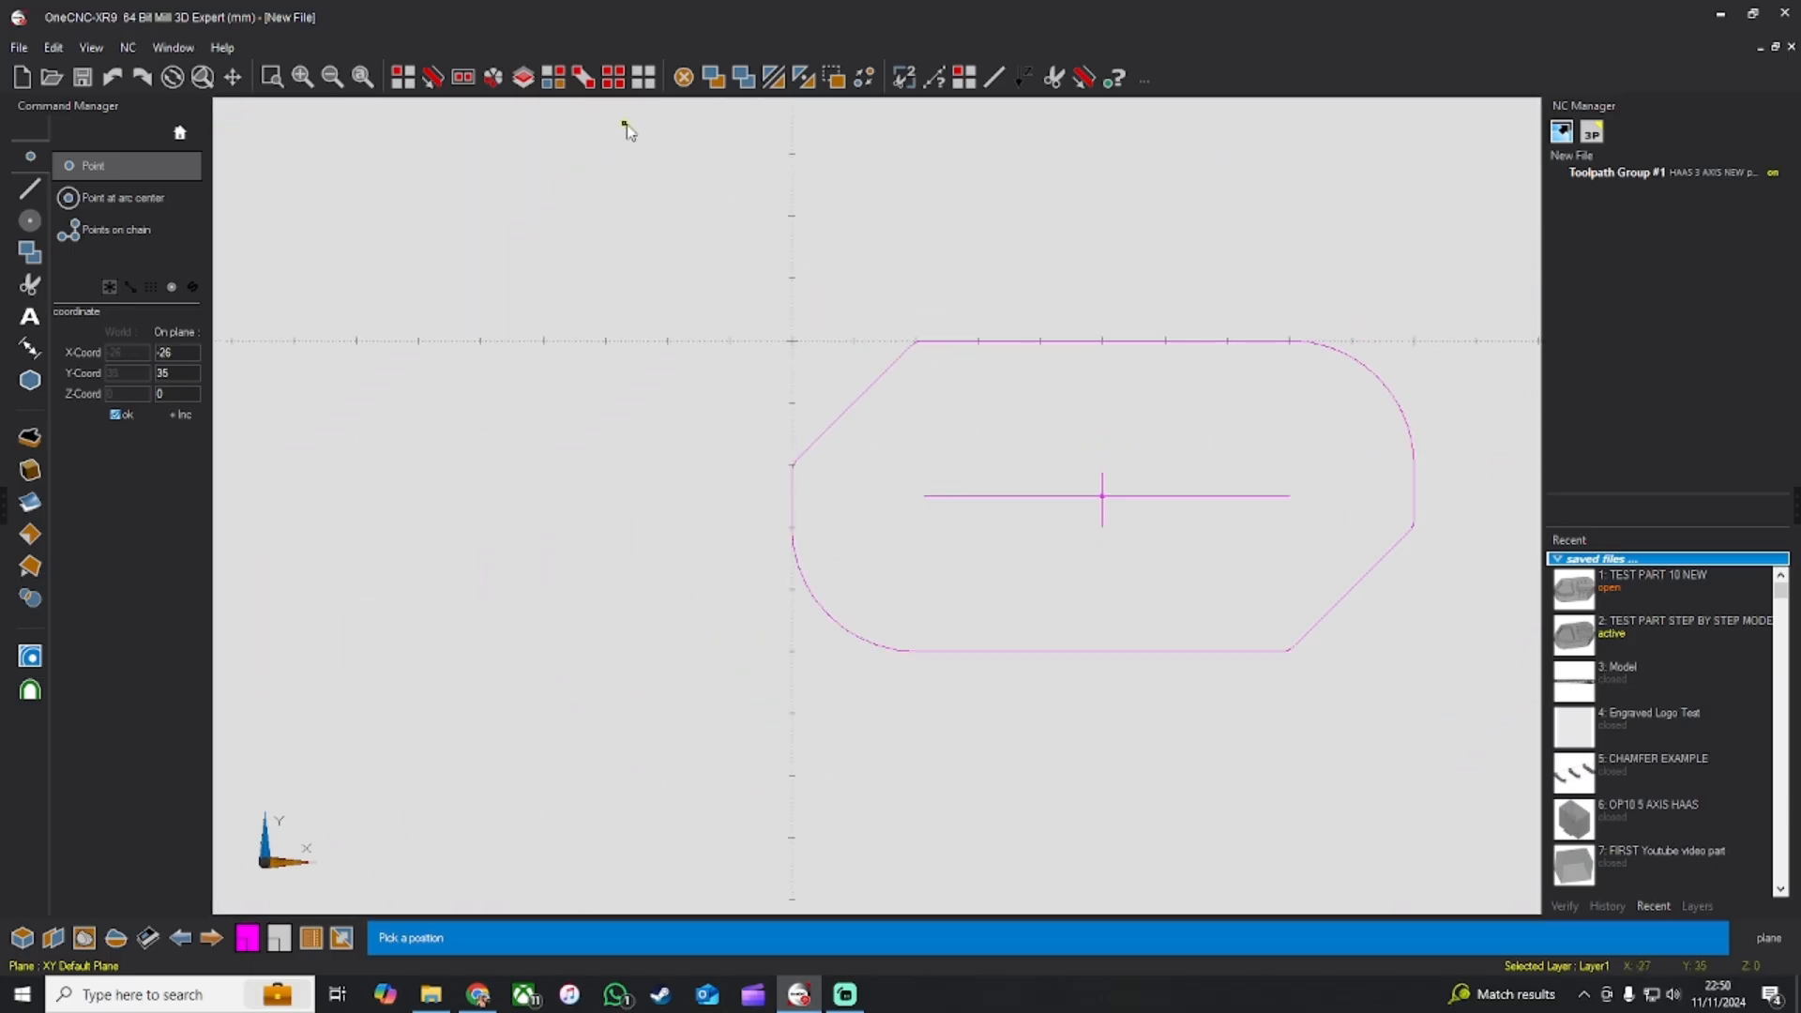
{"action": "key", "text": "Escape"}
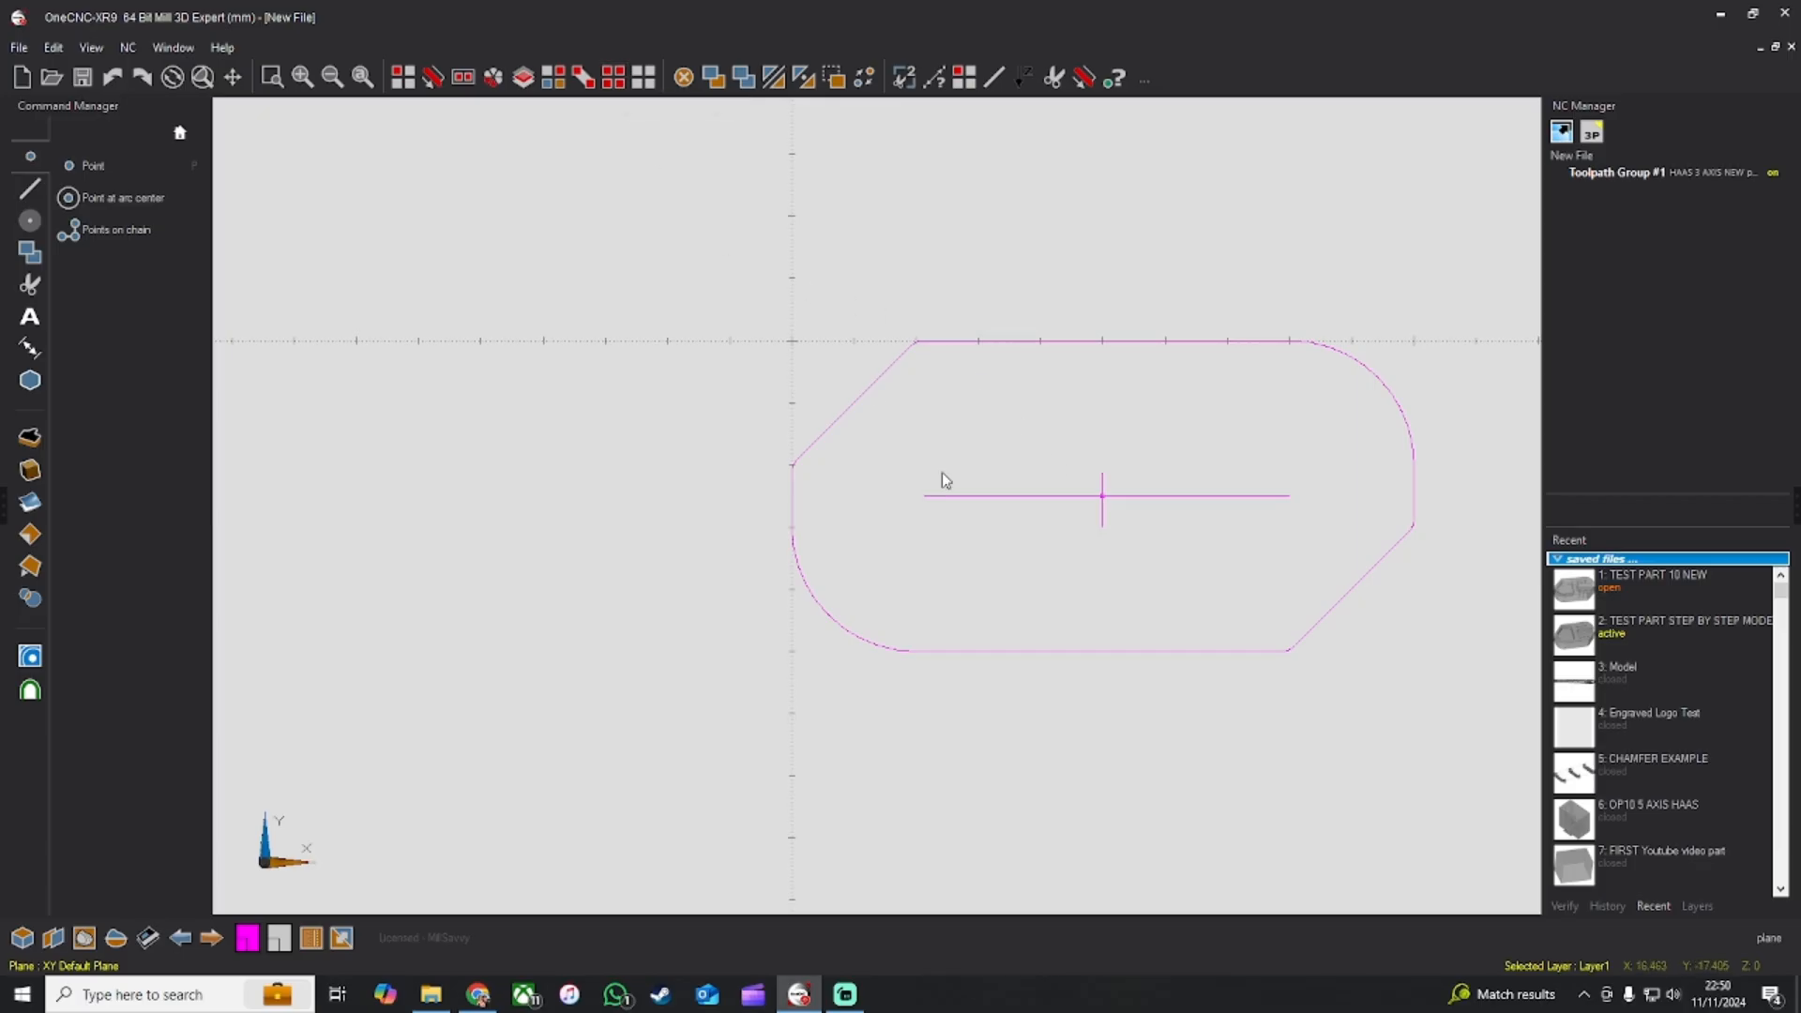
Step: Draw a steep slanted line outside the profile, to its upper left, ending at X -50, Y -10
{"action": "left_click", "coordinate": [30, 189]}
{"action": "left_click", "coordinate": [431, 228]}
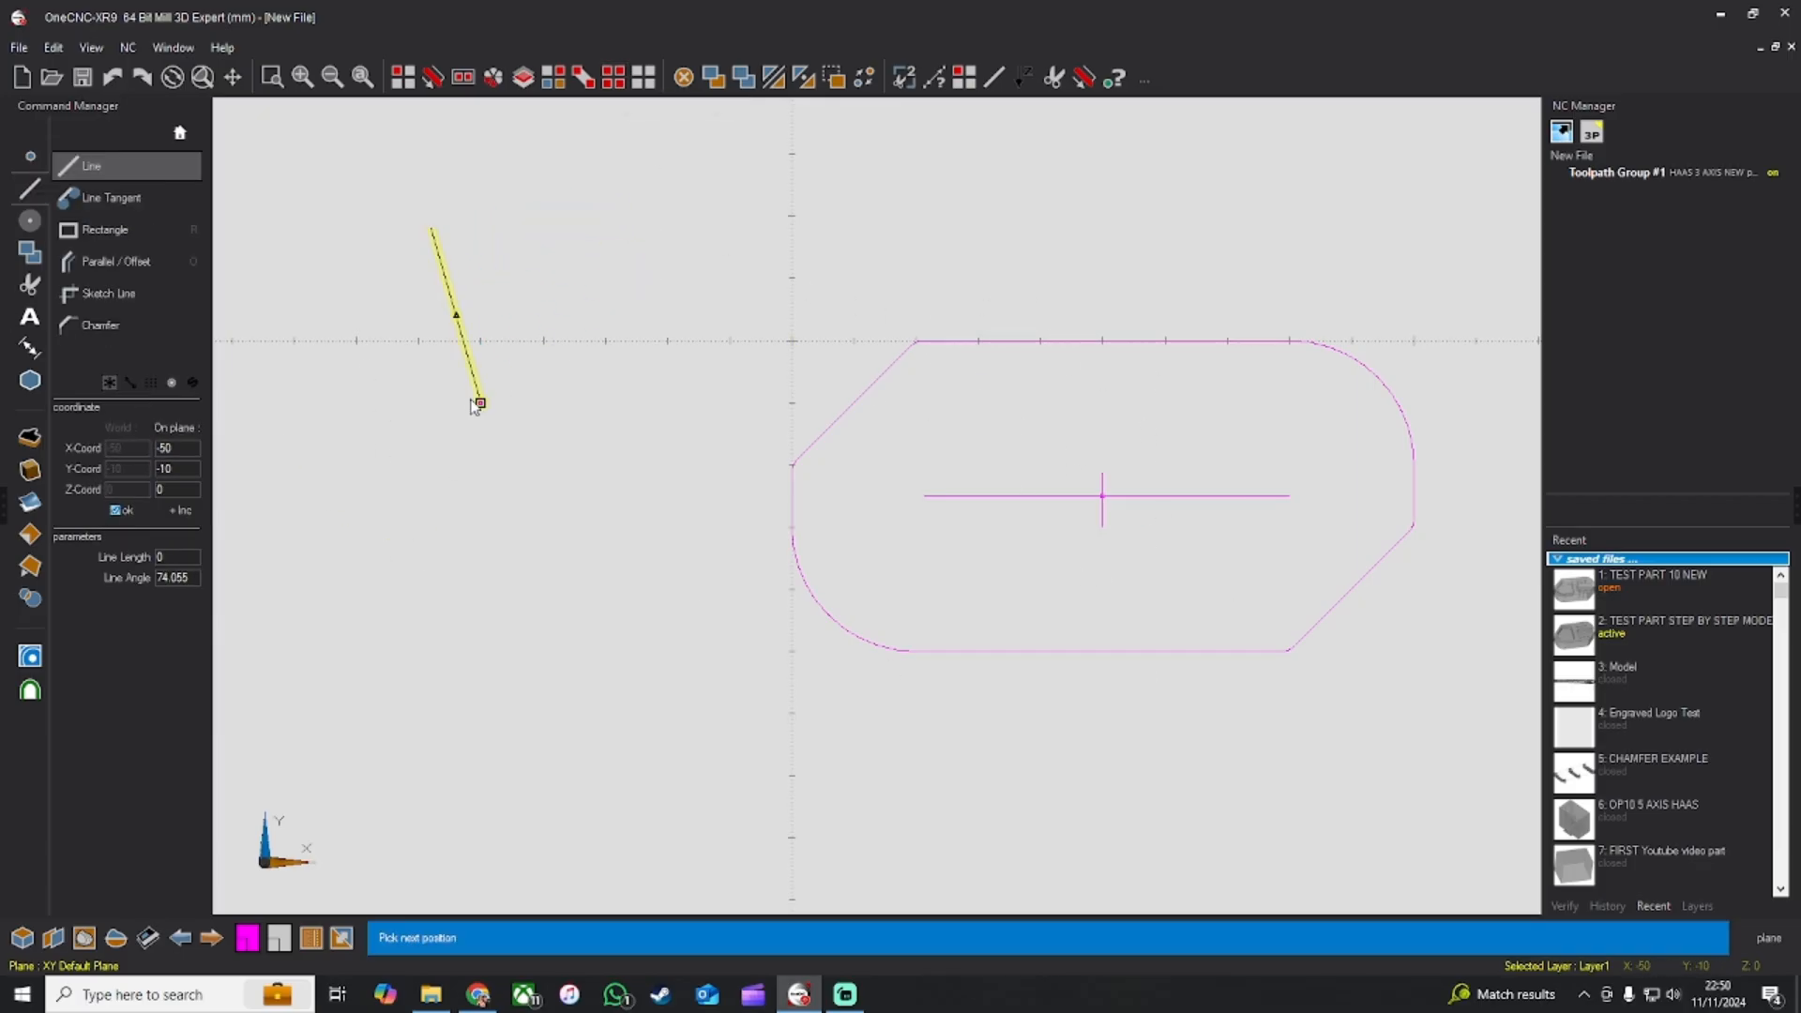
{"action": "left_click", "coordinate": [480, 403]}
{"action": "key", "text": "Escape"}
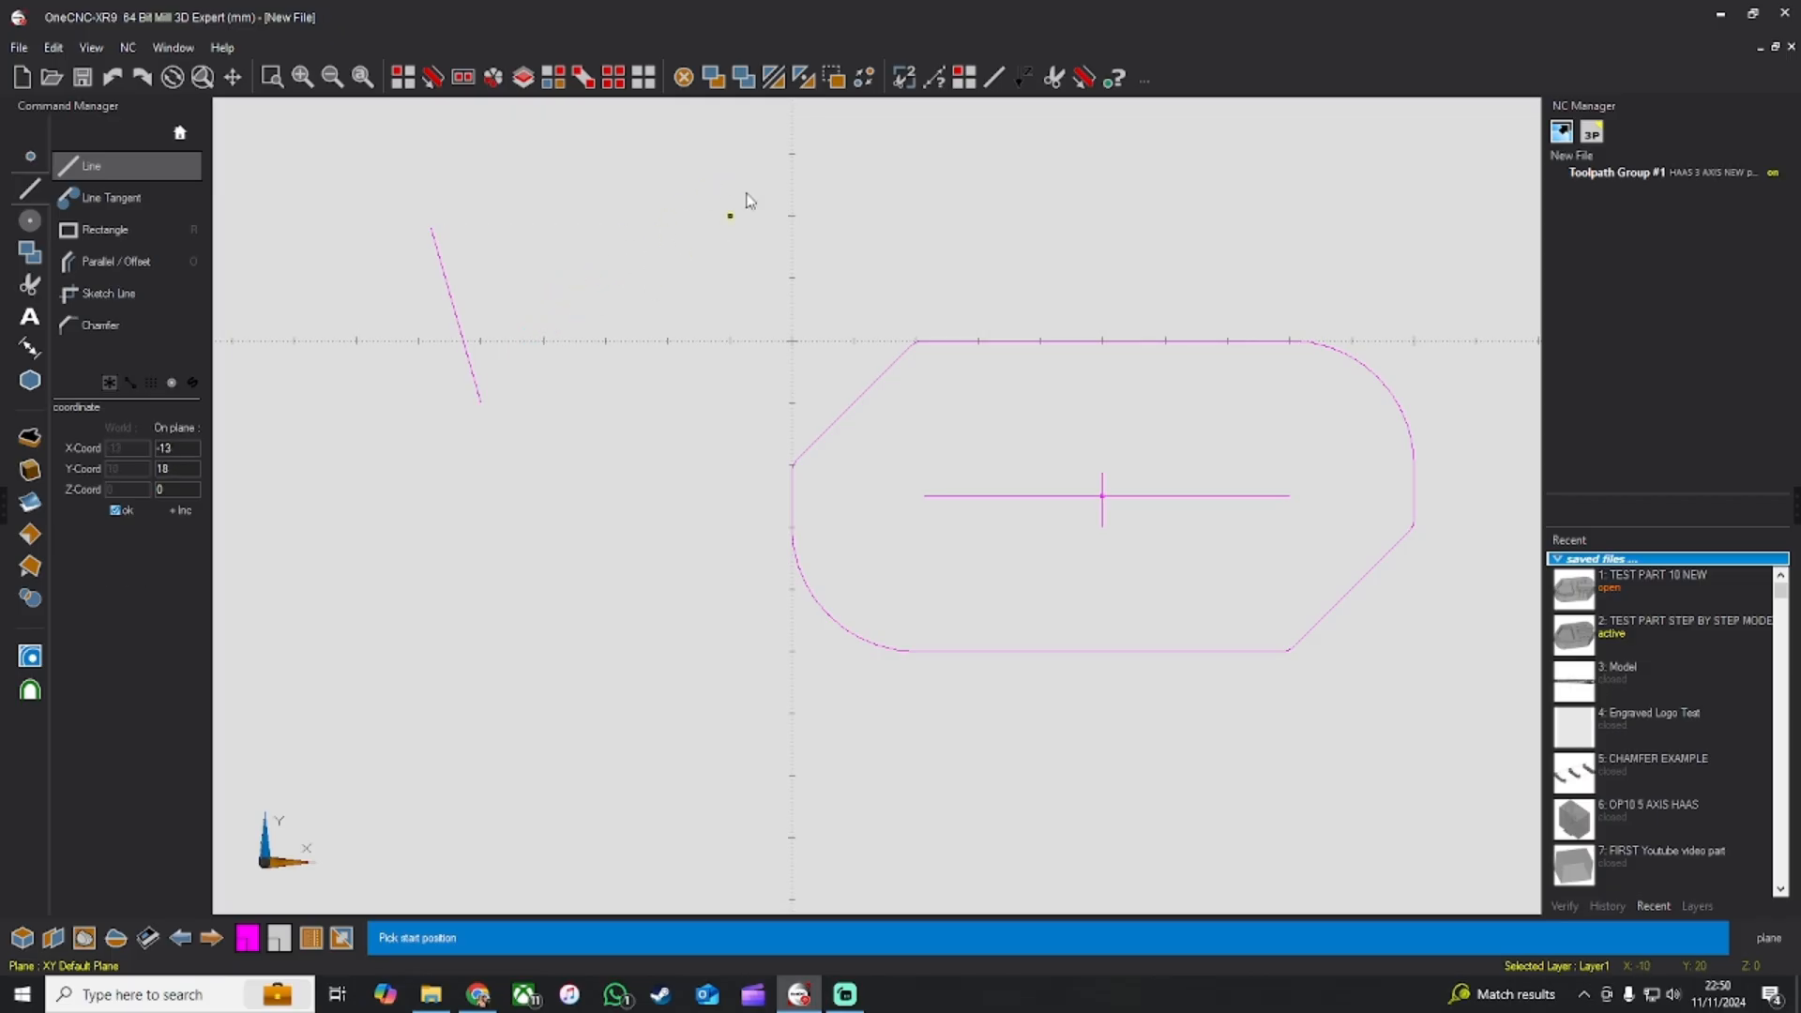
{"action": "key", "text": "Escape"}
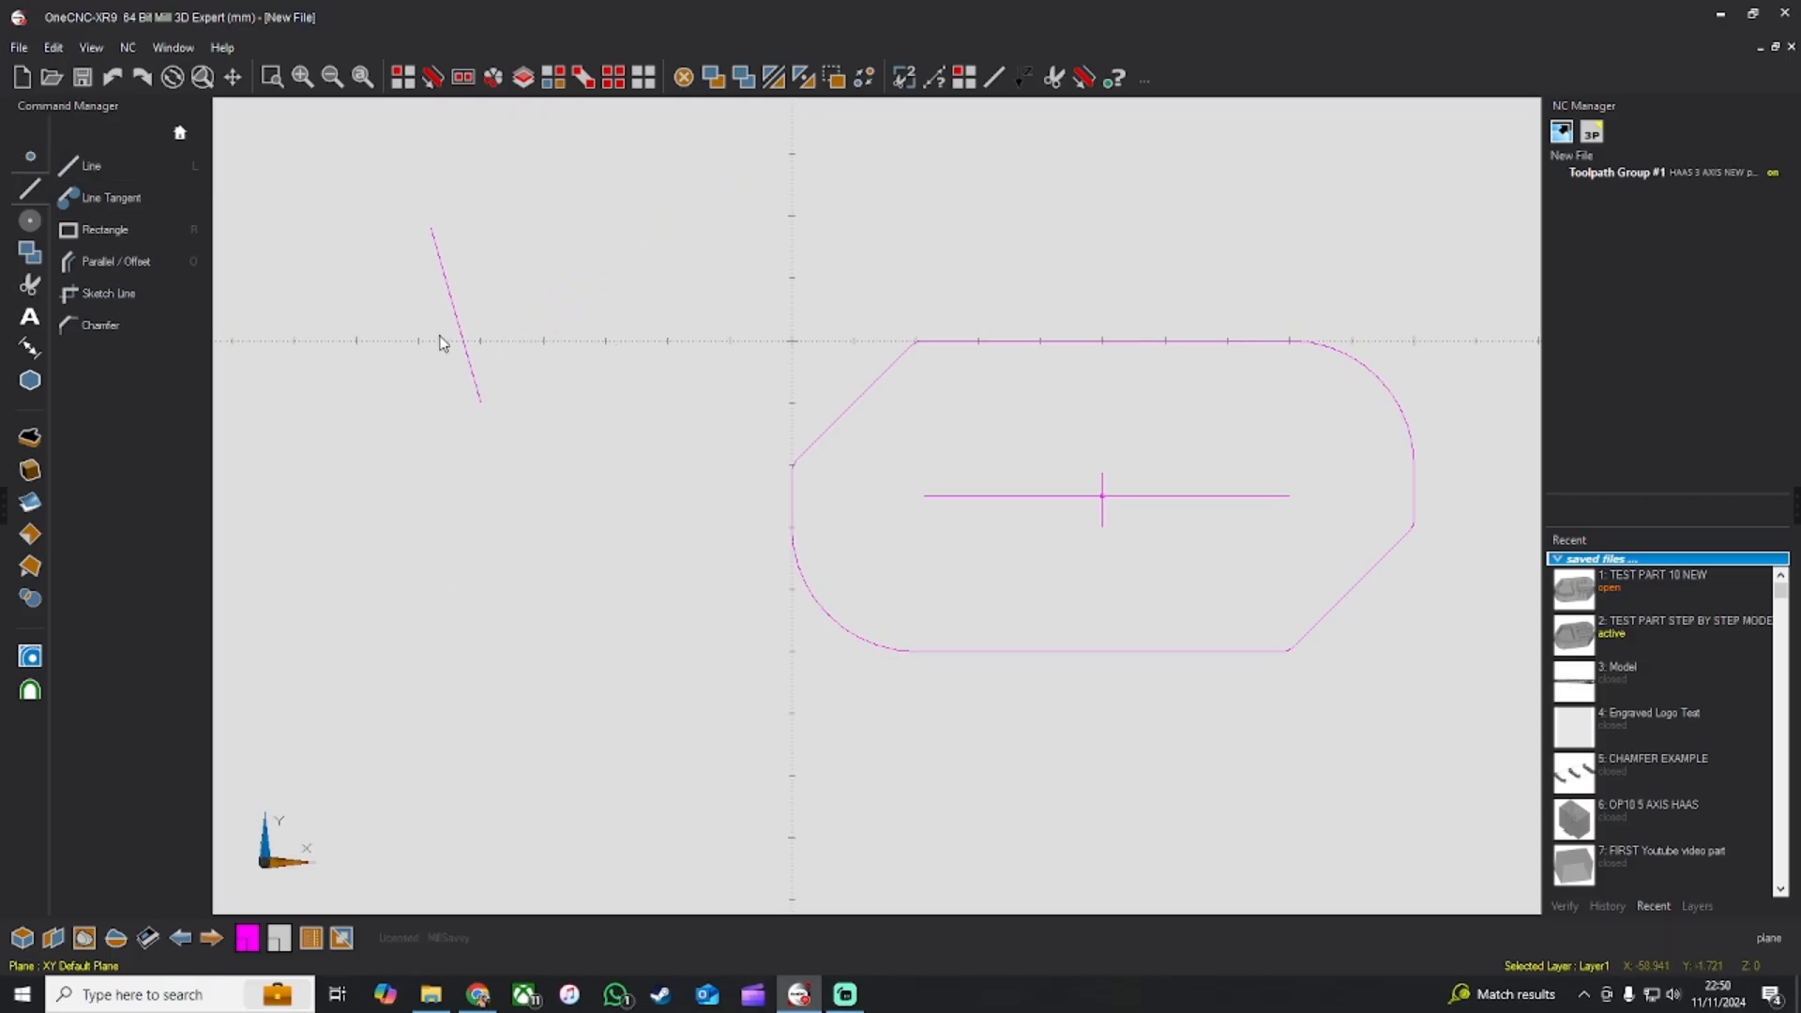
Step: Delete the slanted line outside the profile
{"action": "left_click", "coordinate": [403, 78]}
{"action": "left_click", "coordinate": [450, 298]}
Step: Move all the geometry from the centre point at the crossing centre lines to the origin
{"action": "left_click", "coordinate": [613, 77]}
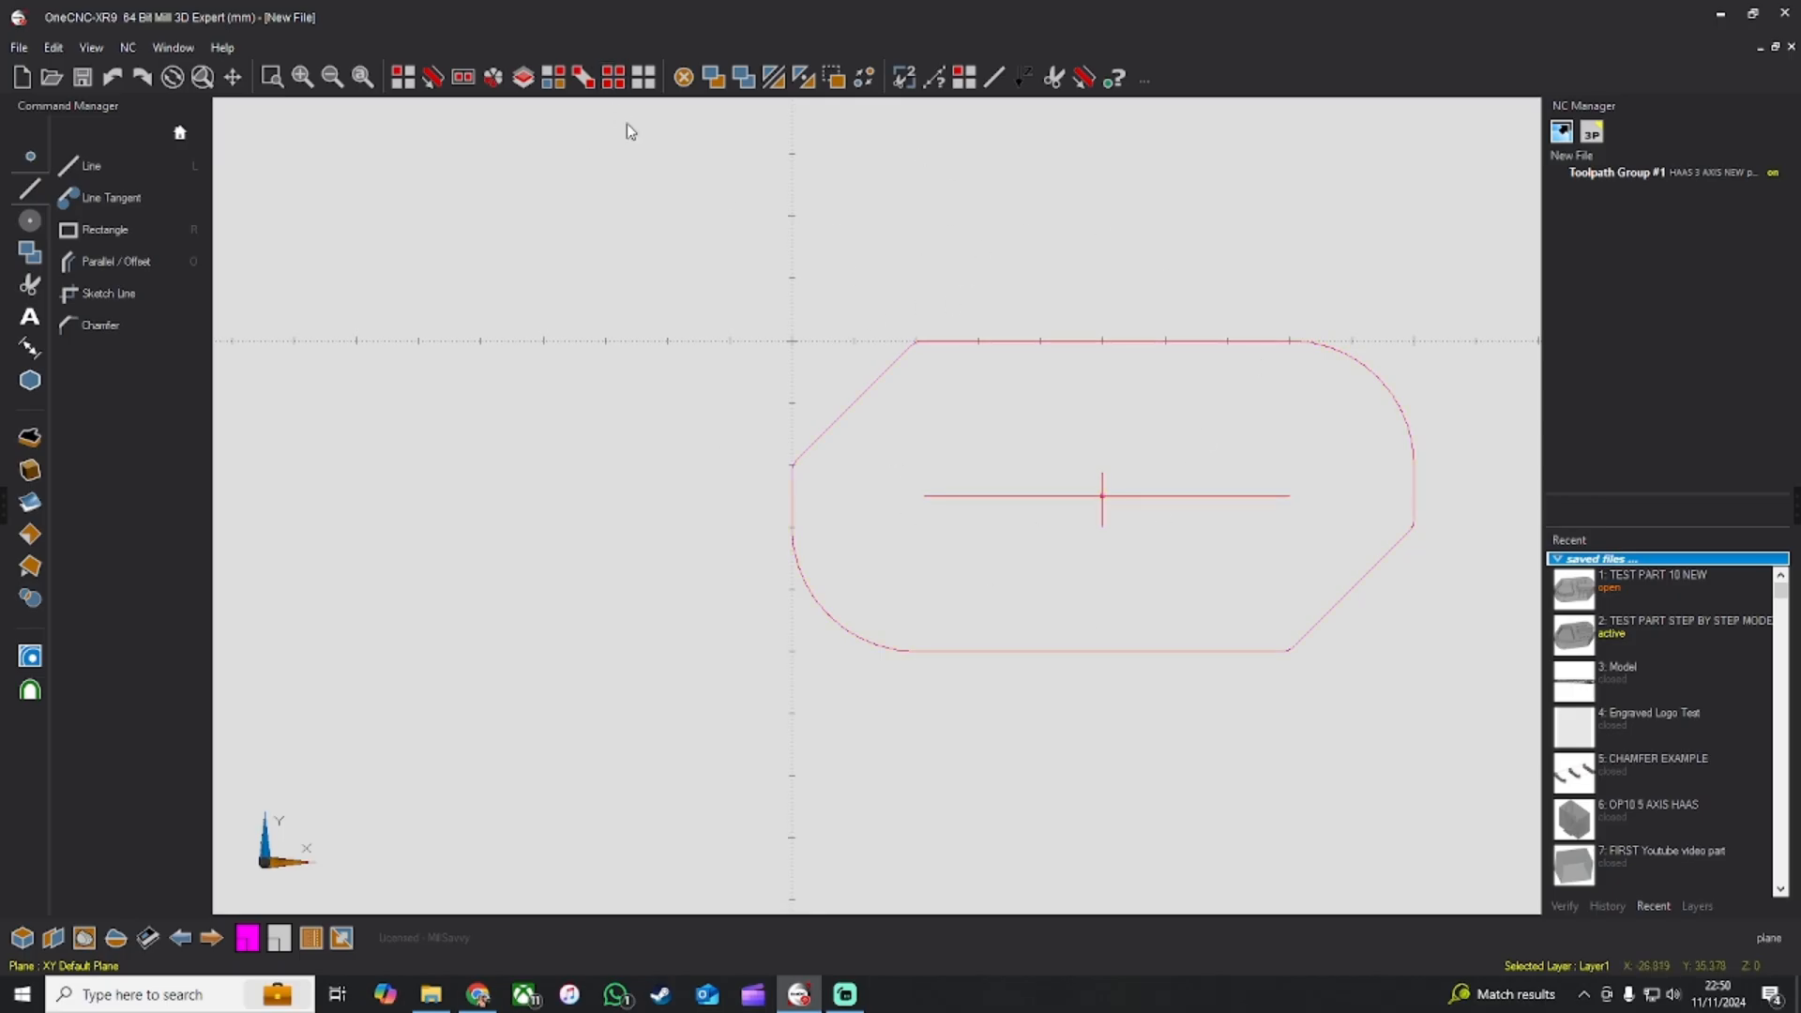
{"action": "left_click", "coordinate": [714, 78]}
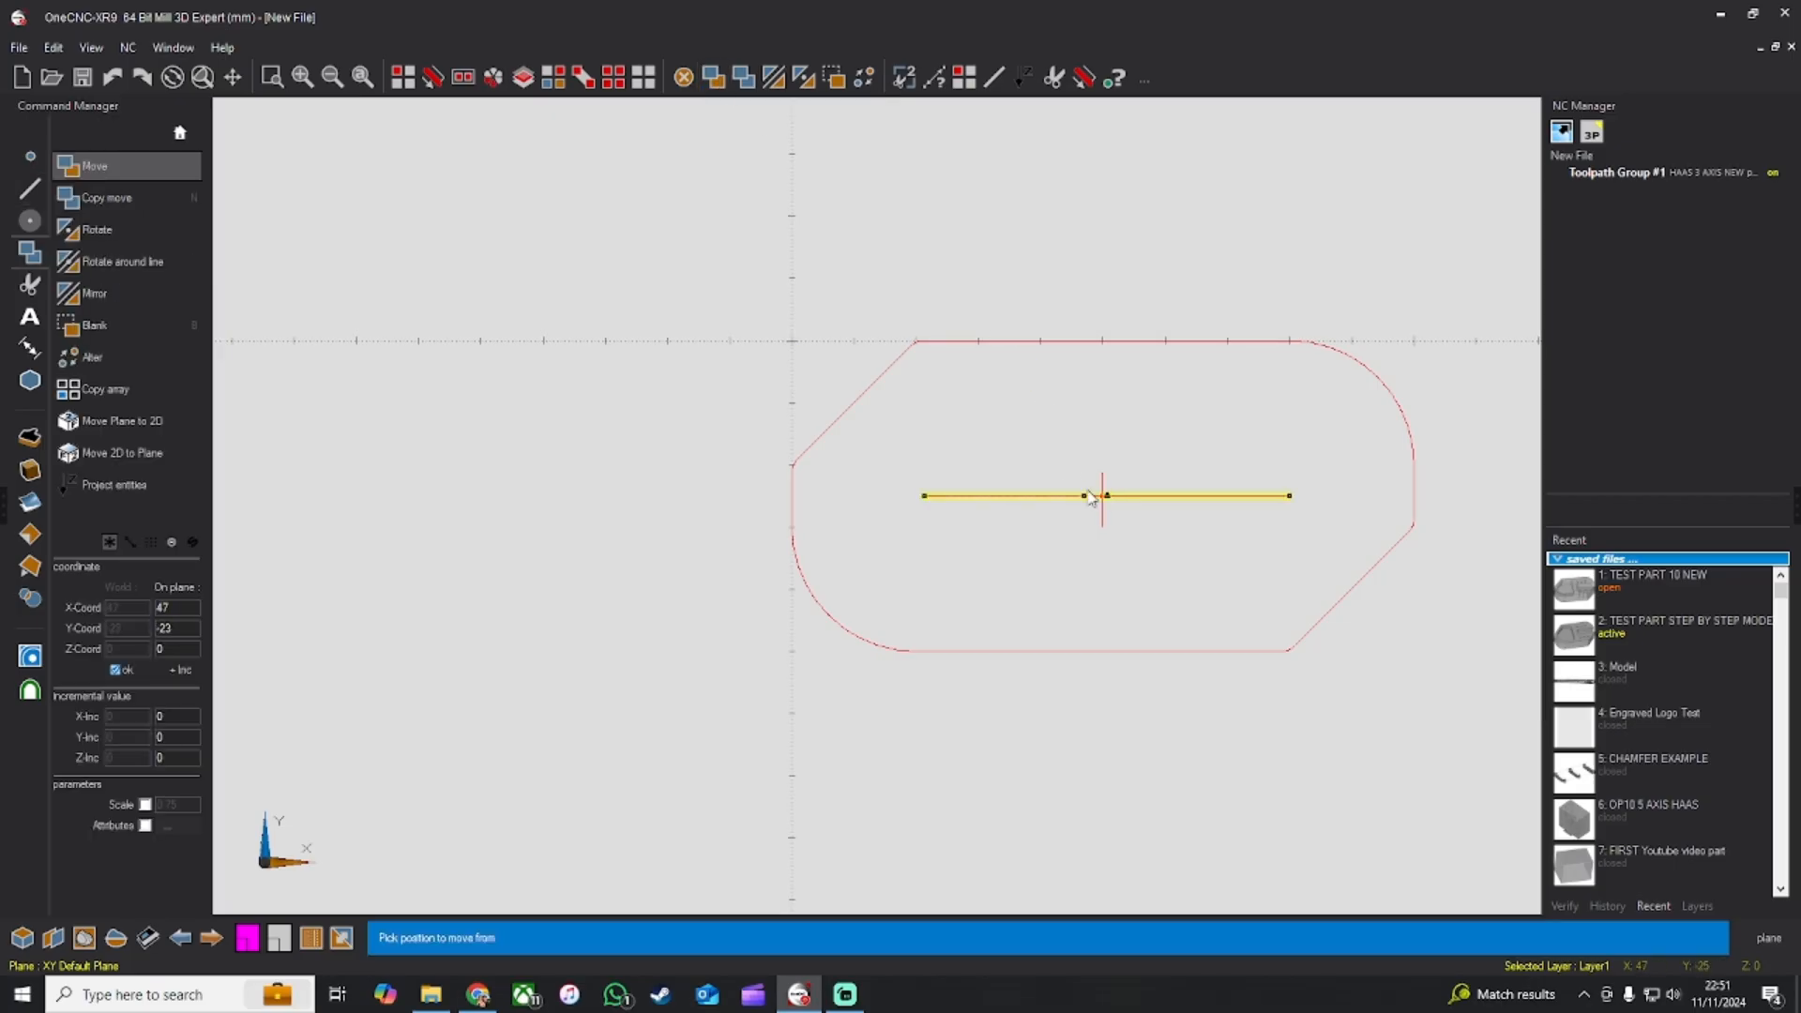
{"action": "scroll", "coordinate": [1104, 503], "scroll_direction": "up", "scroll_amount": 4}
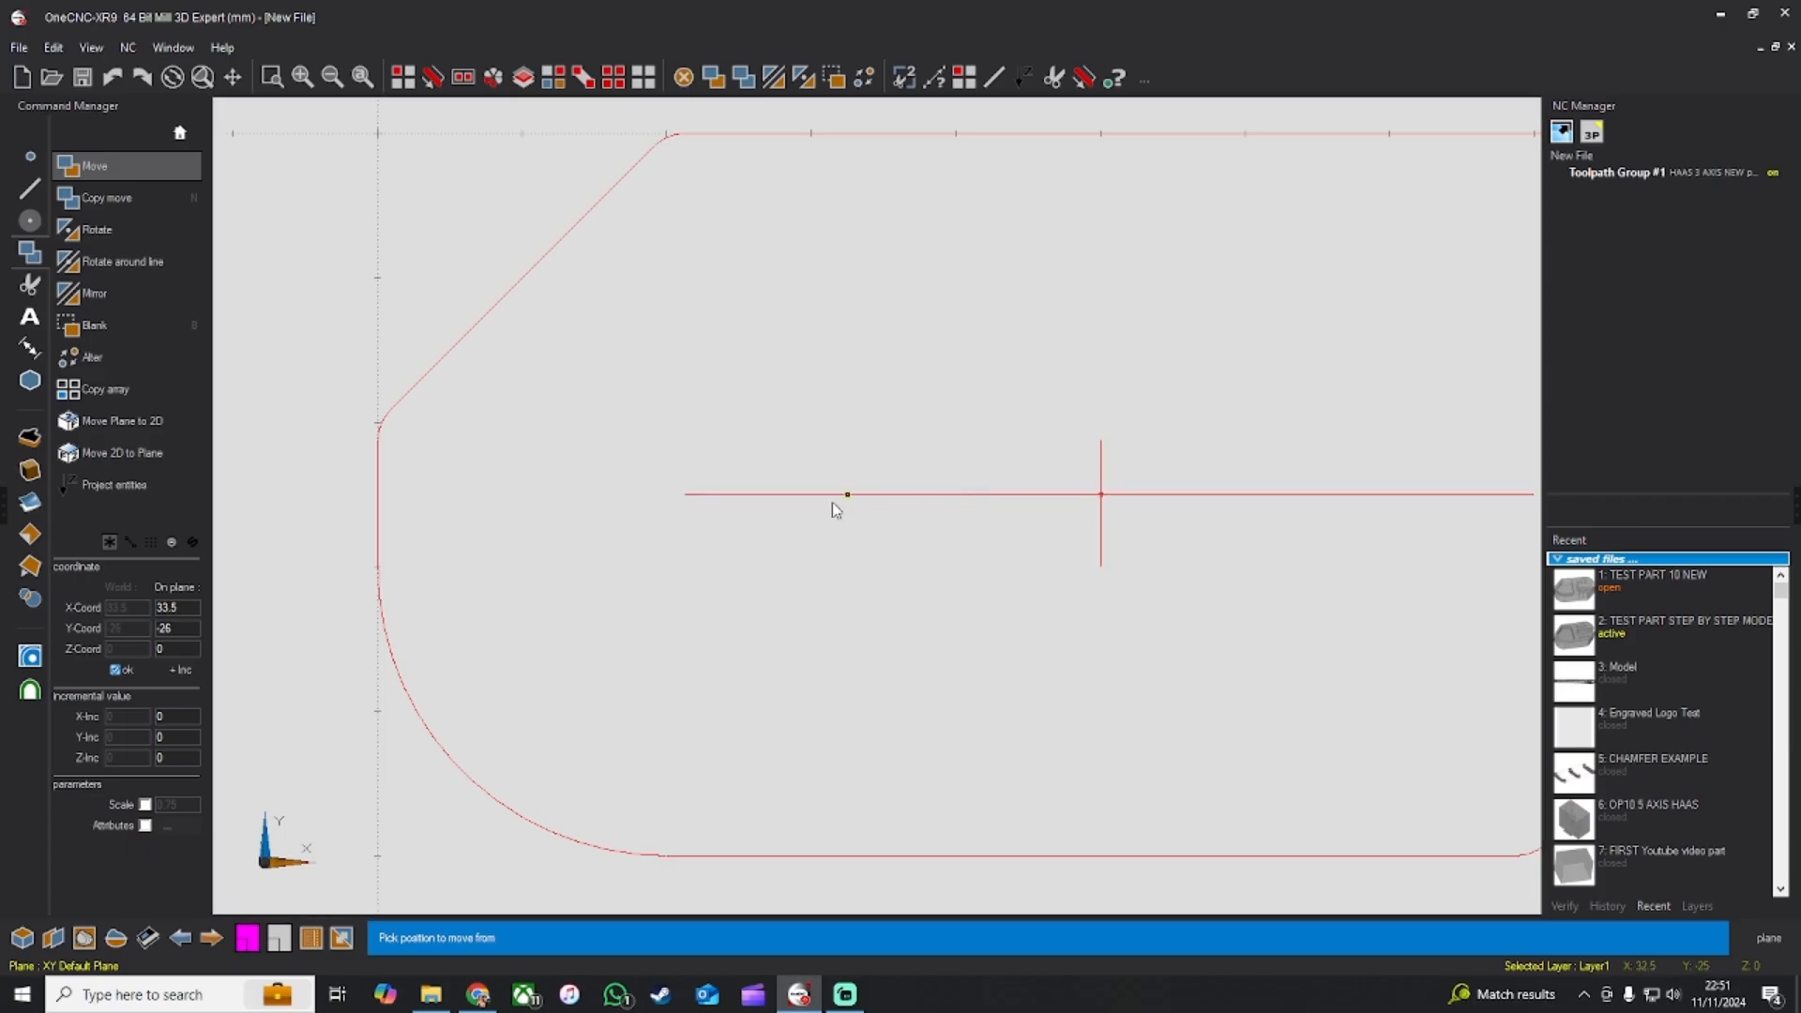
{"action": "scroll", "coordinate": [1097, 506], "scroll_direction": "up", "scroll_amount": 3}
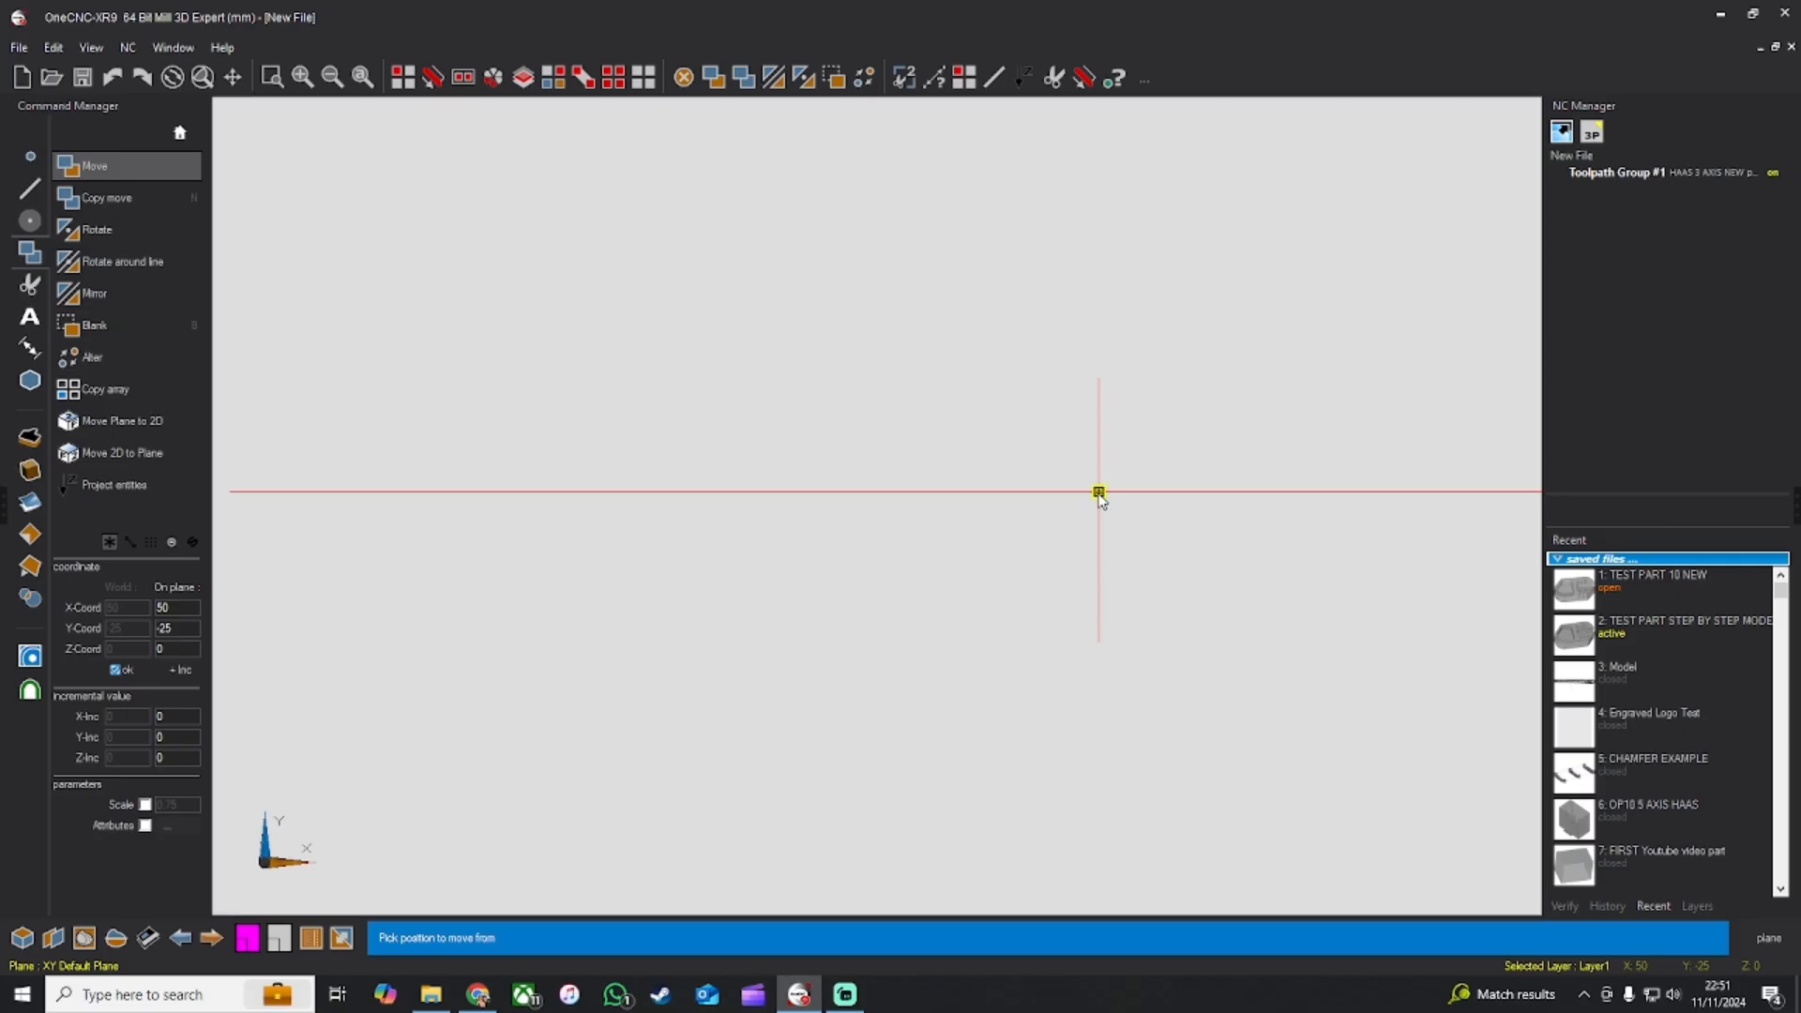
{"action": "left_click", "coordinate": [1098, 493]}
{"action": "scroll", "coordinate": [1099, 495], "scroll_direction": "down", "scroll_amount": 3}
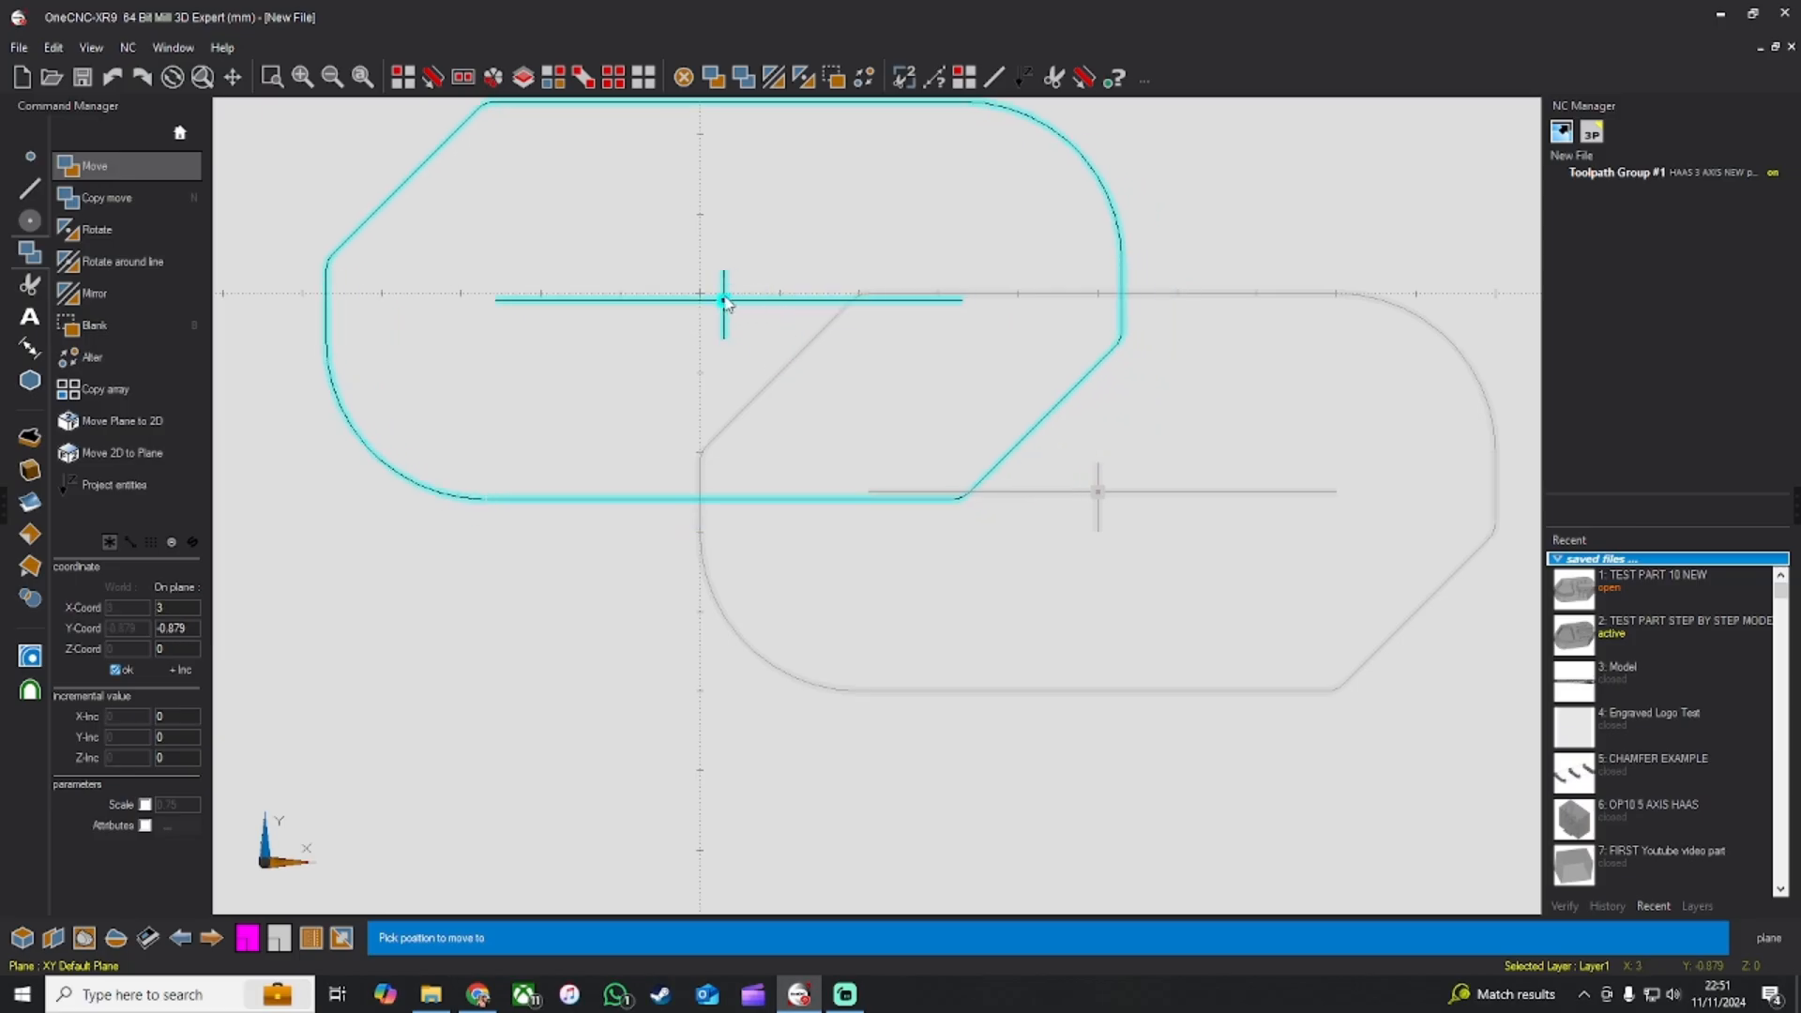
{"action": "left_click", "coordinate": [701, 294]}
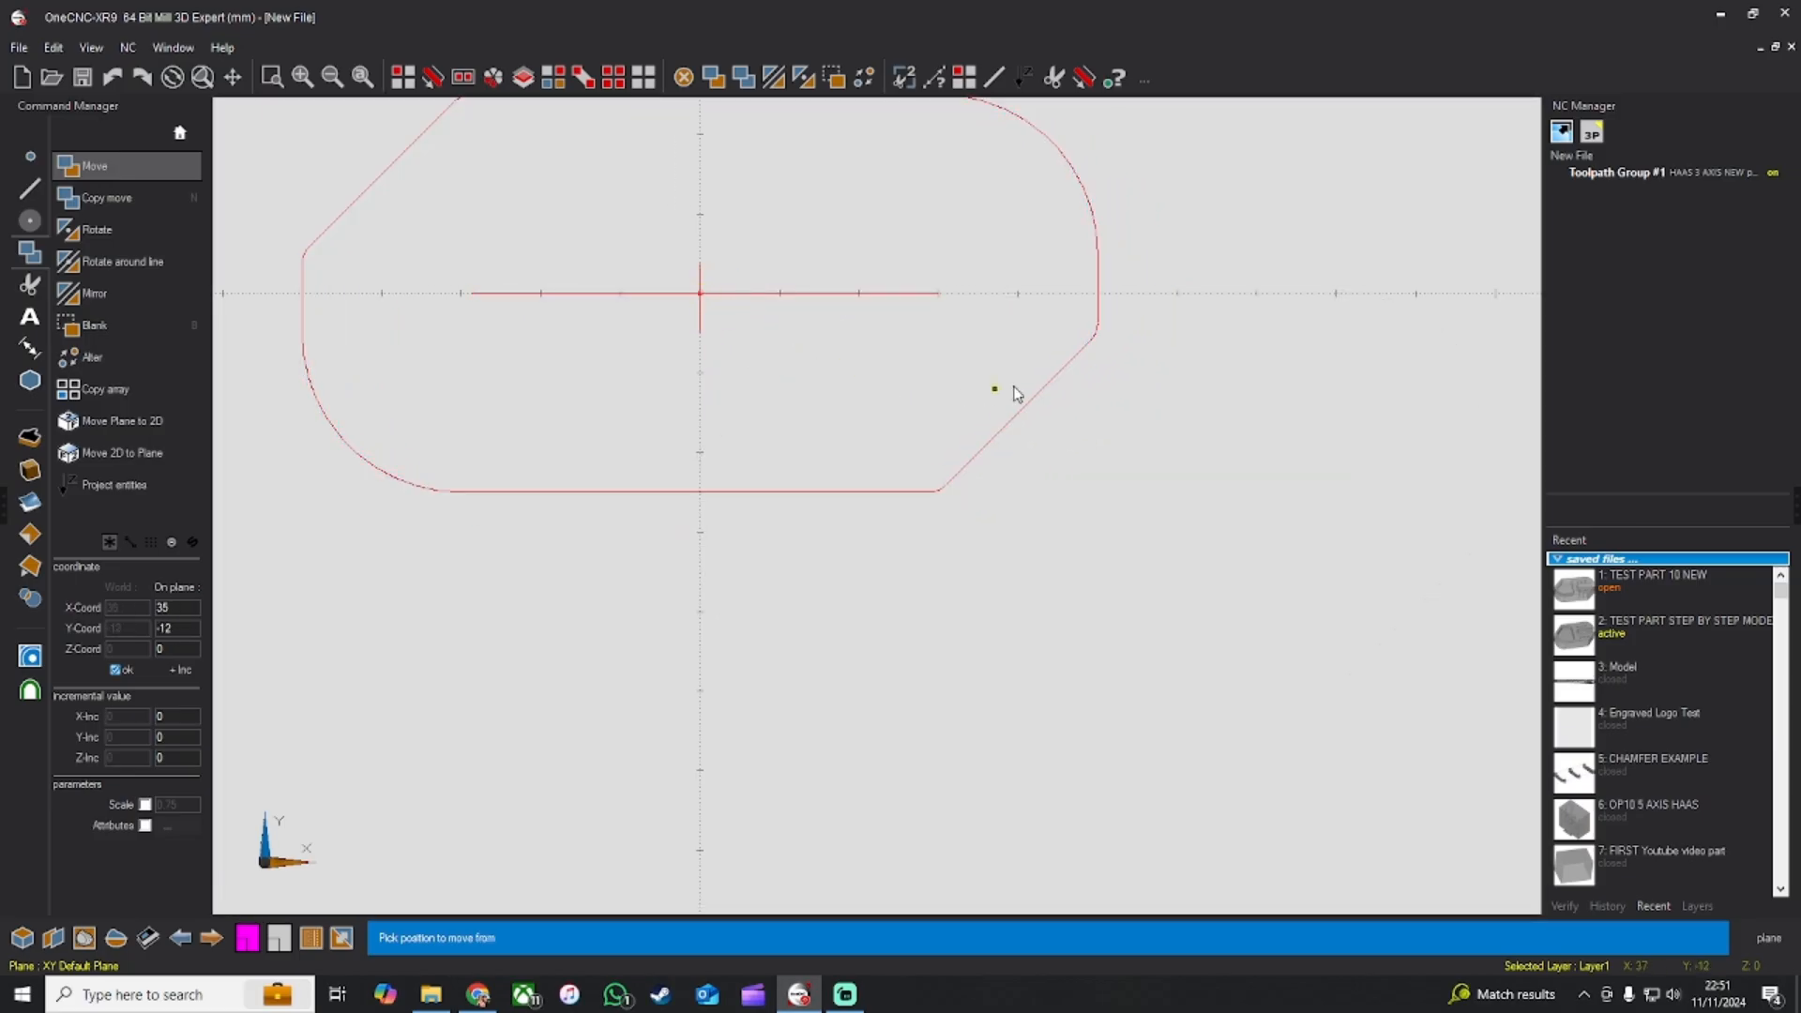
{"action": "key", "text": "Escape"}
Step: Verify the profile's top edge to check its coordinates after the move
{"action": "scroll", "coordinate": [1130, 436], "scroll_direction": "down", "scroll_amount": 1}
{"action": "middle_click_drag", "start_coordinate": [887, 504], "coordinate": [891, 339]}
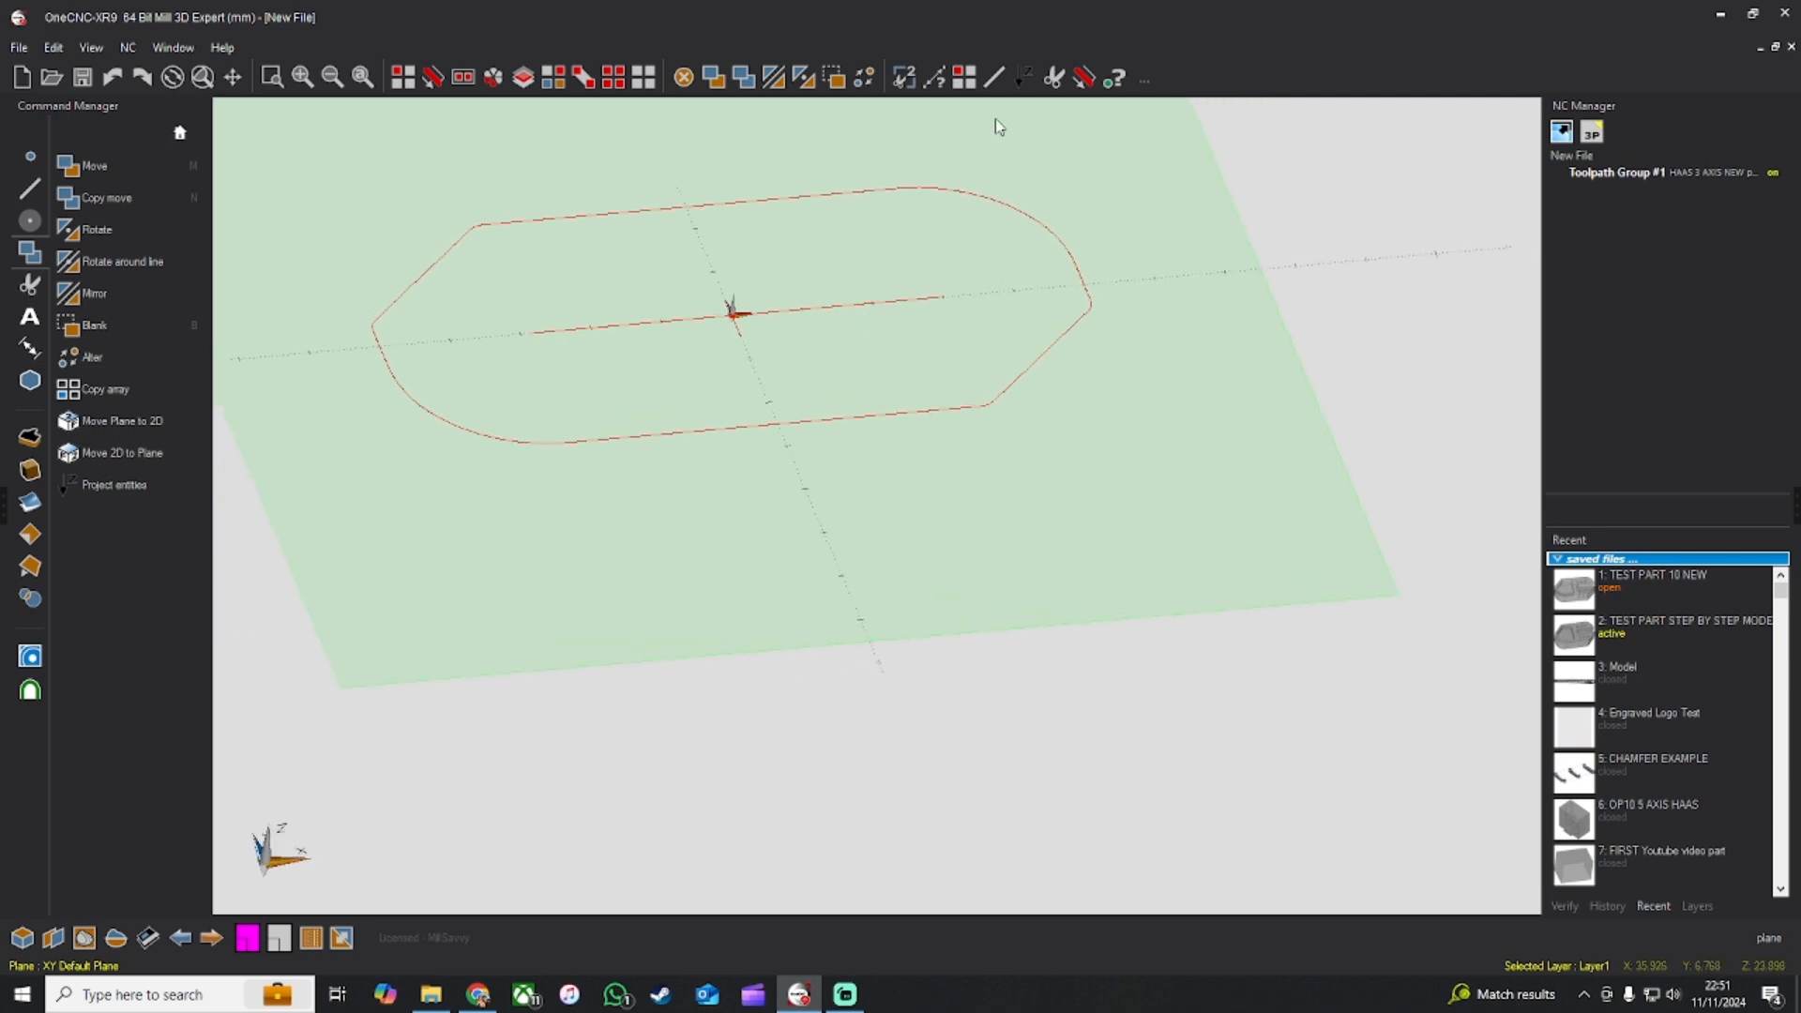
{"action": "left_click", "coordinate": [1114, 78]}
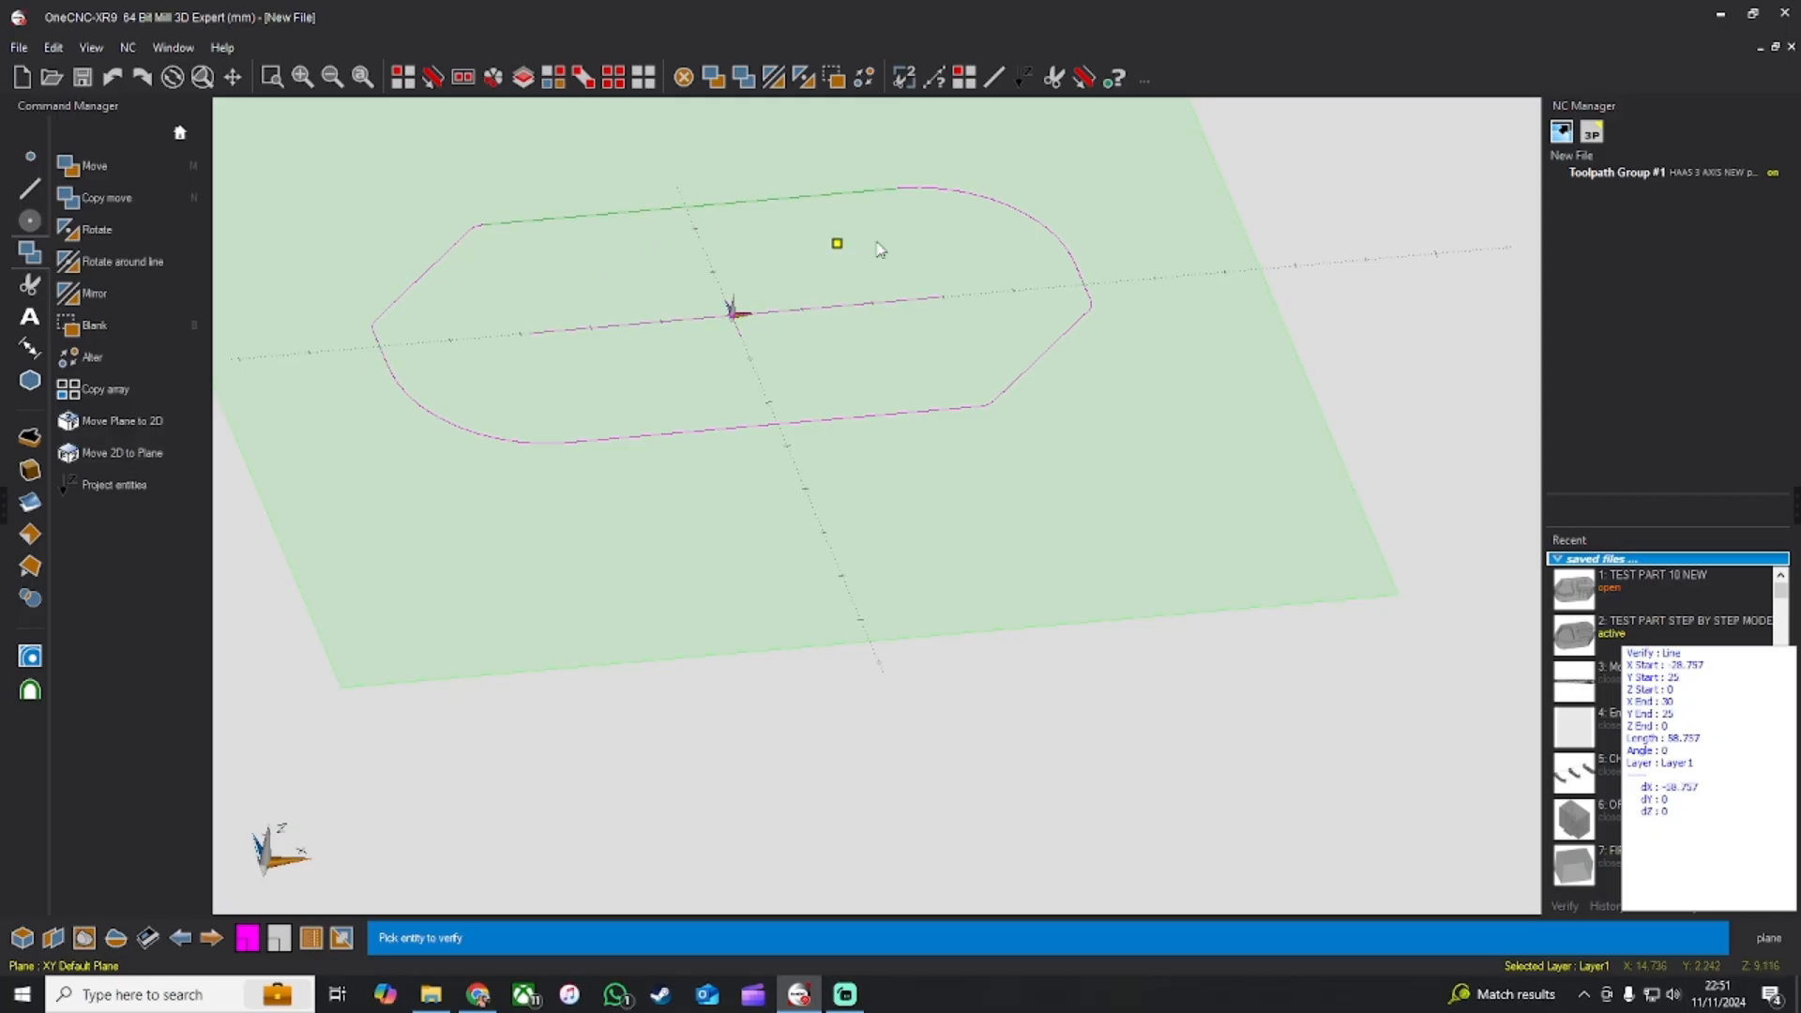
{"action": "key", "text": "Escape"}
{"action": "scroll", "coordinate": [994, 373], "scroll_direction": "down", "scroll_amount": 2}
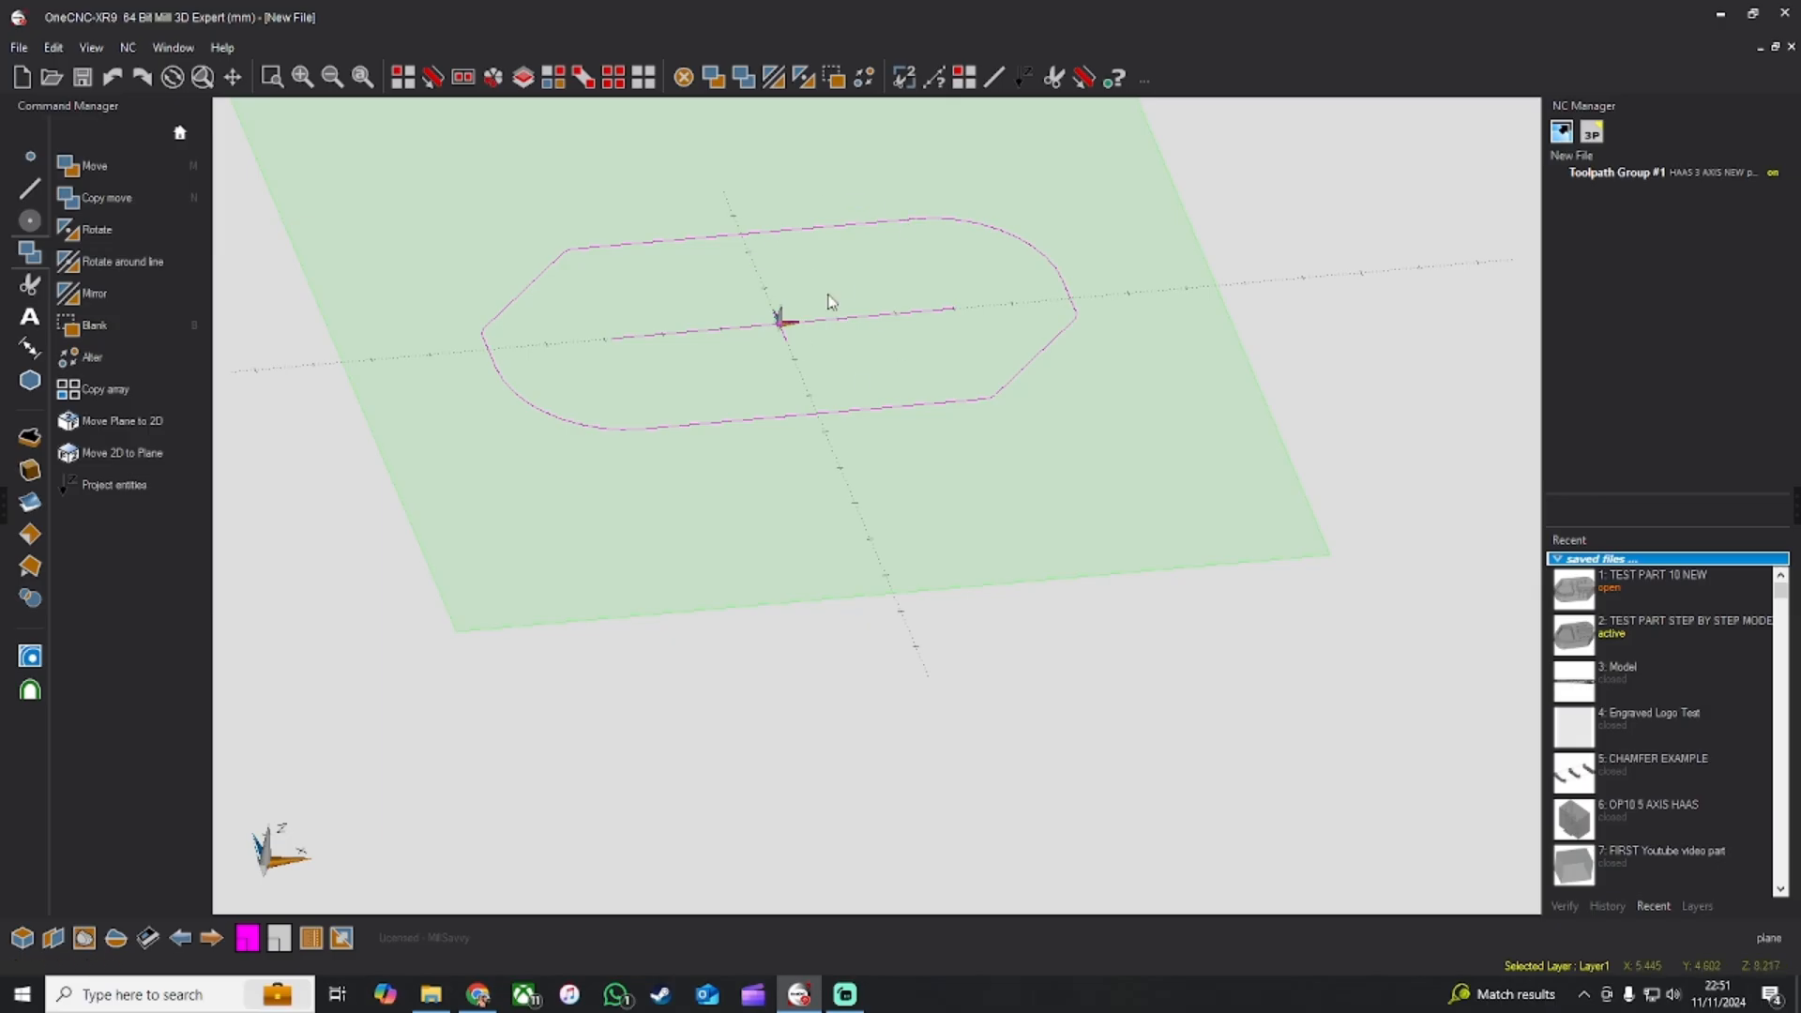
{"action": "left_click", "coordinate": [714, 78]}
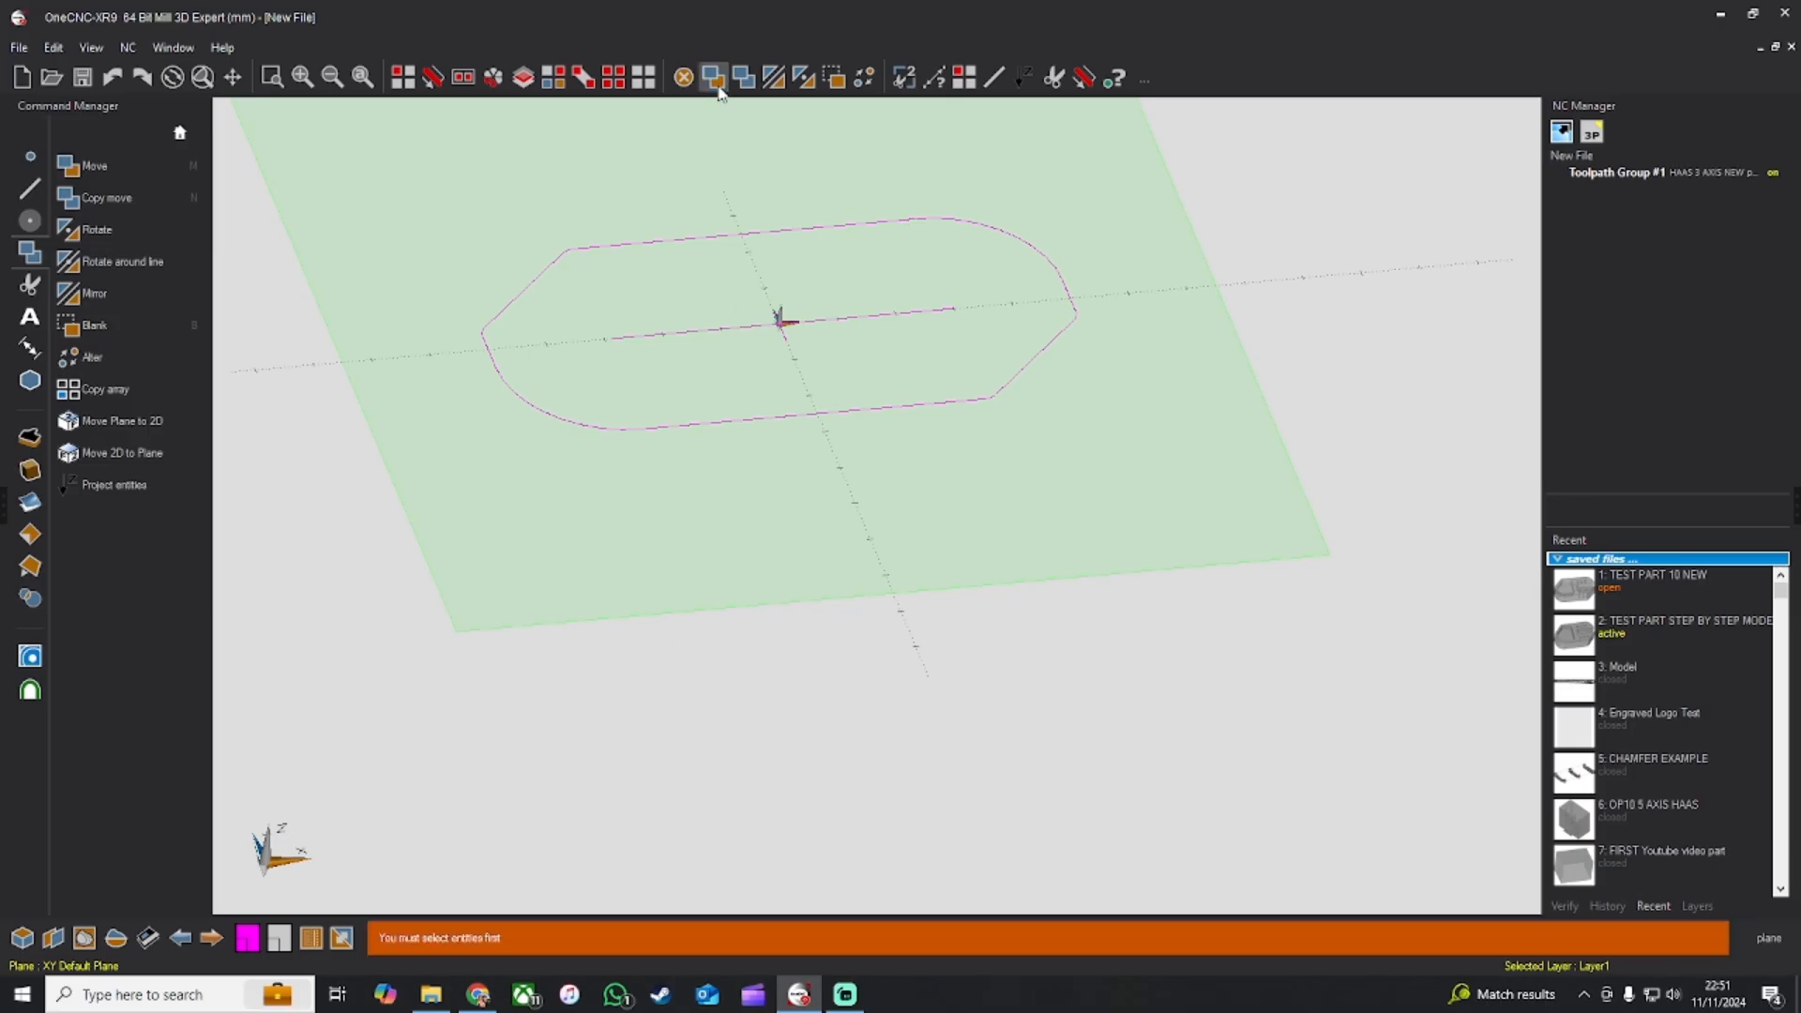
{"action": "left_click", "coordinate": [613, 77]}
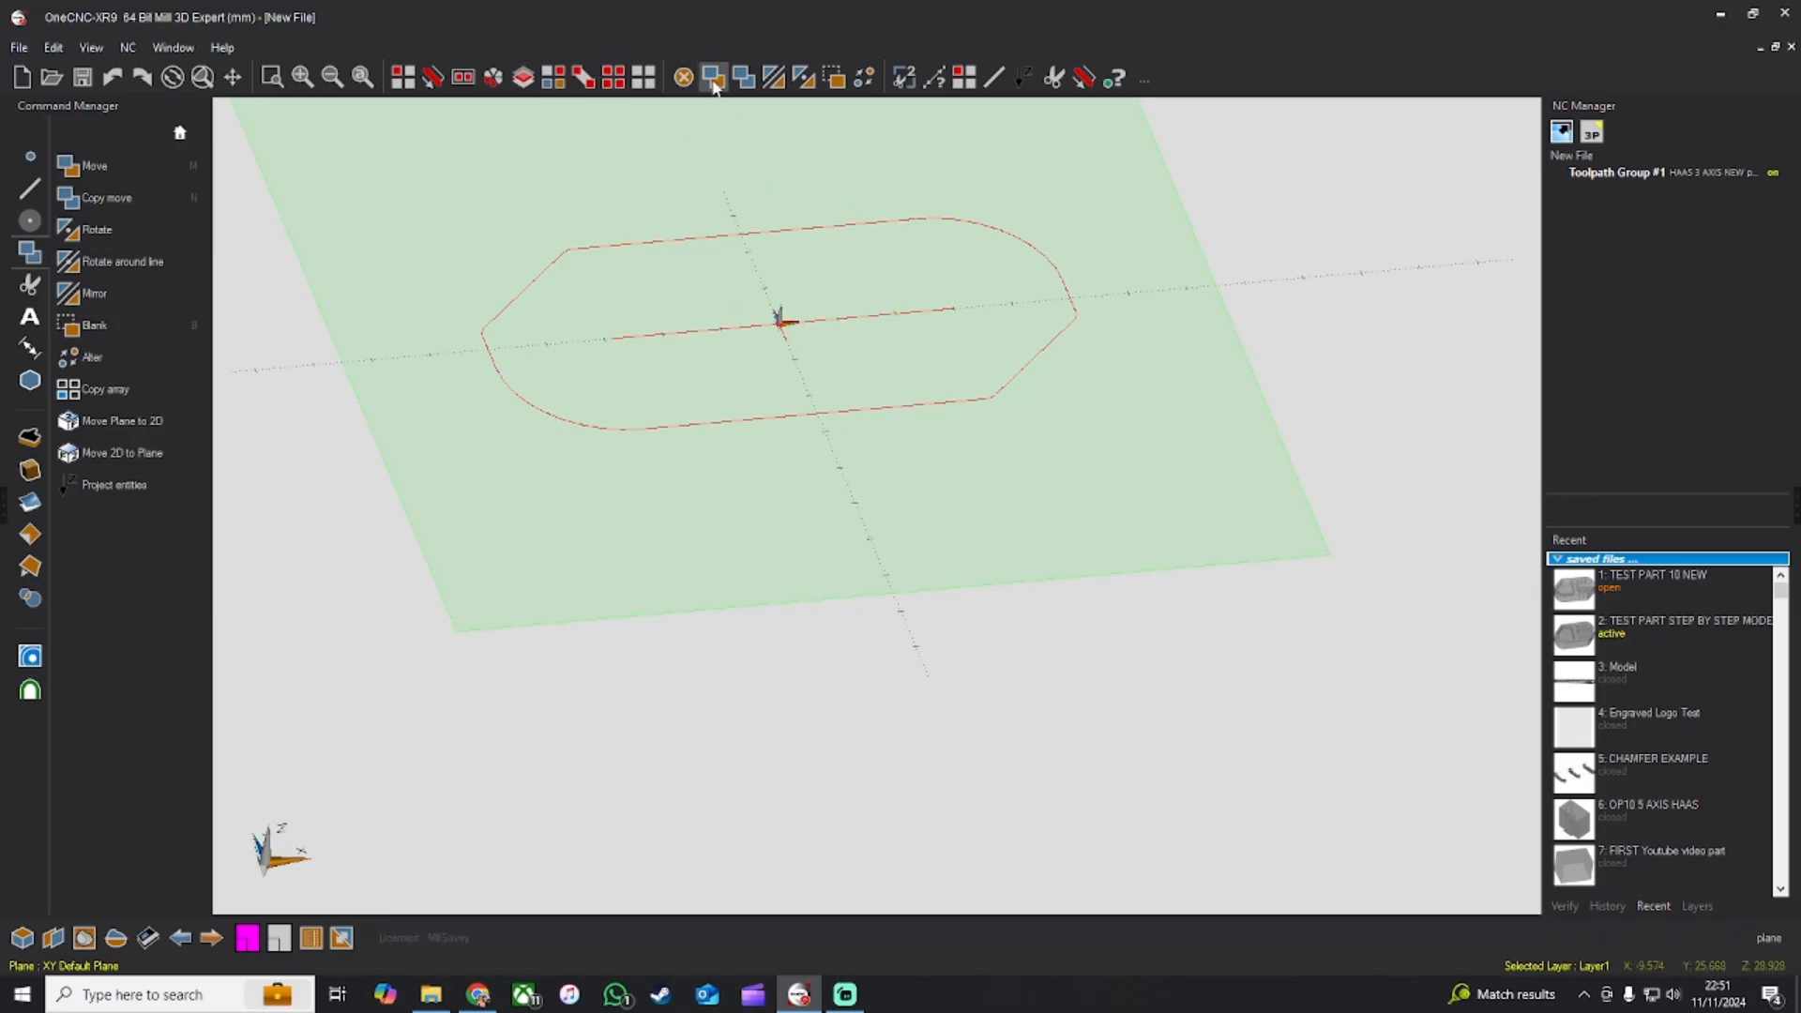
{"action": "left_click", "coordinate": [714, 77]}
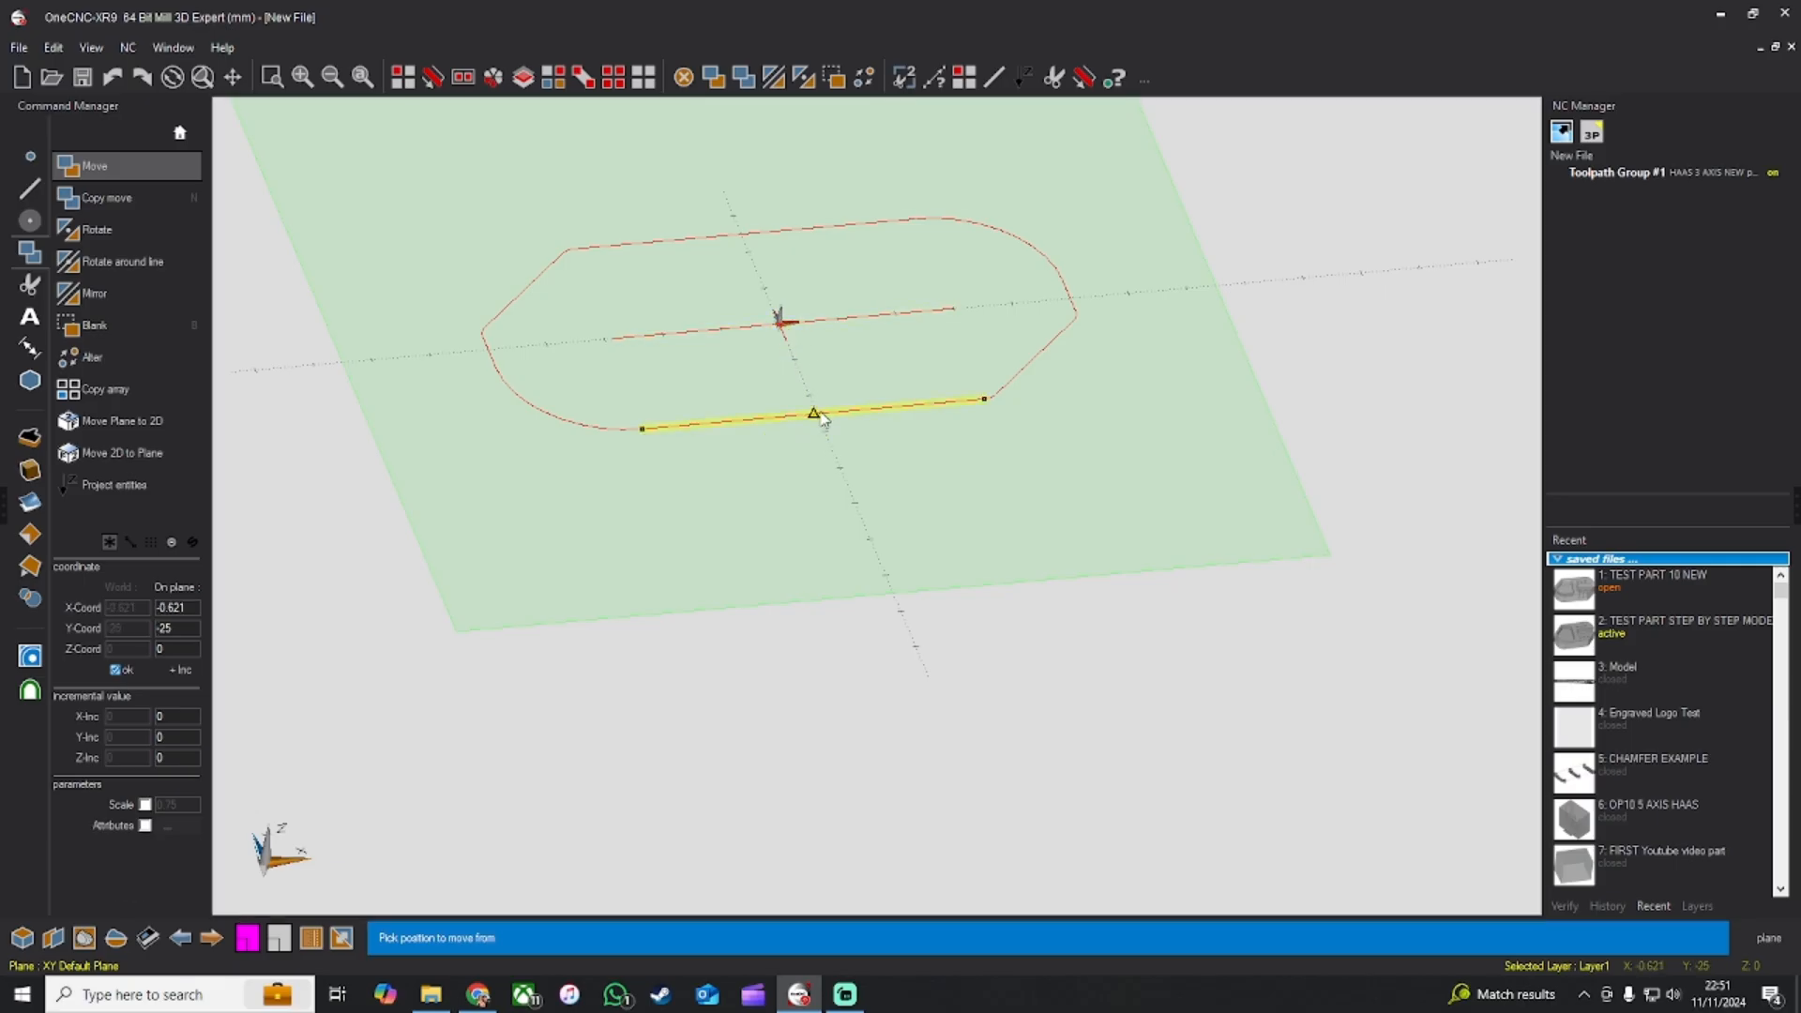
{"action": "left_click", "coordinate": [821, 418]}
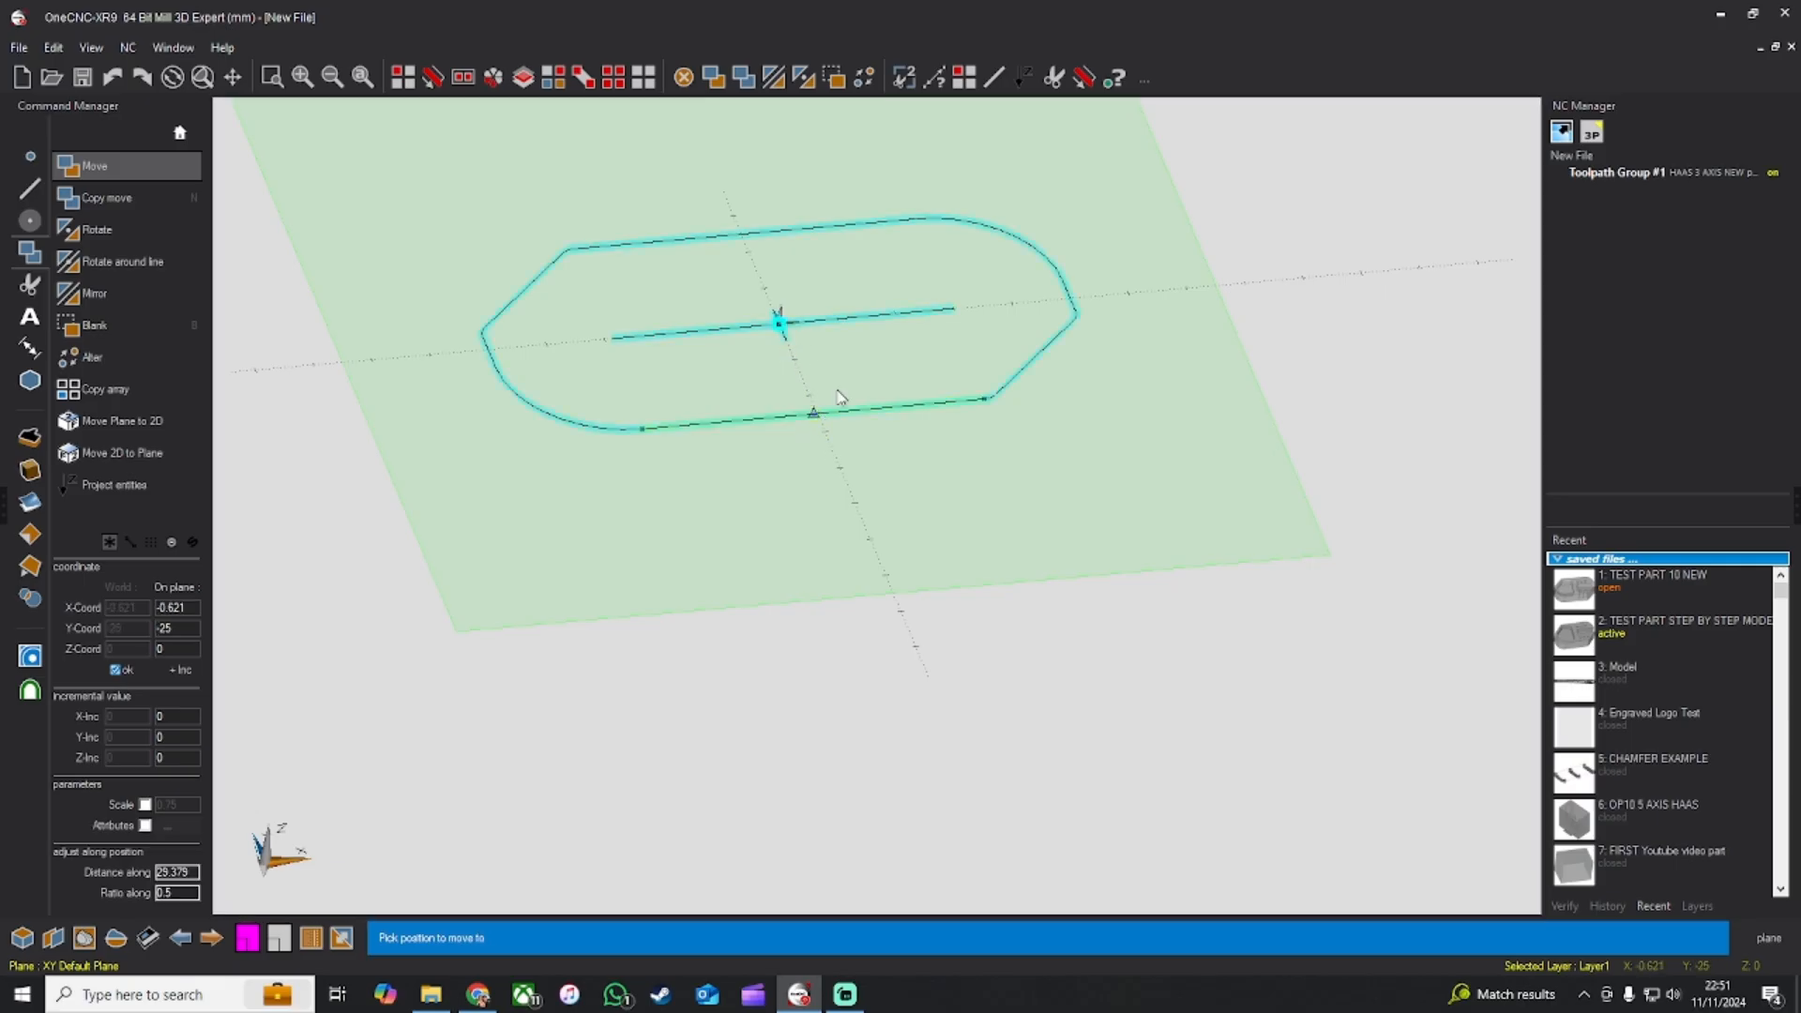
{"action": "left_click", "coordinate": [130, 719]}
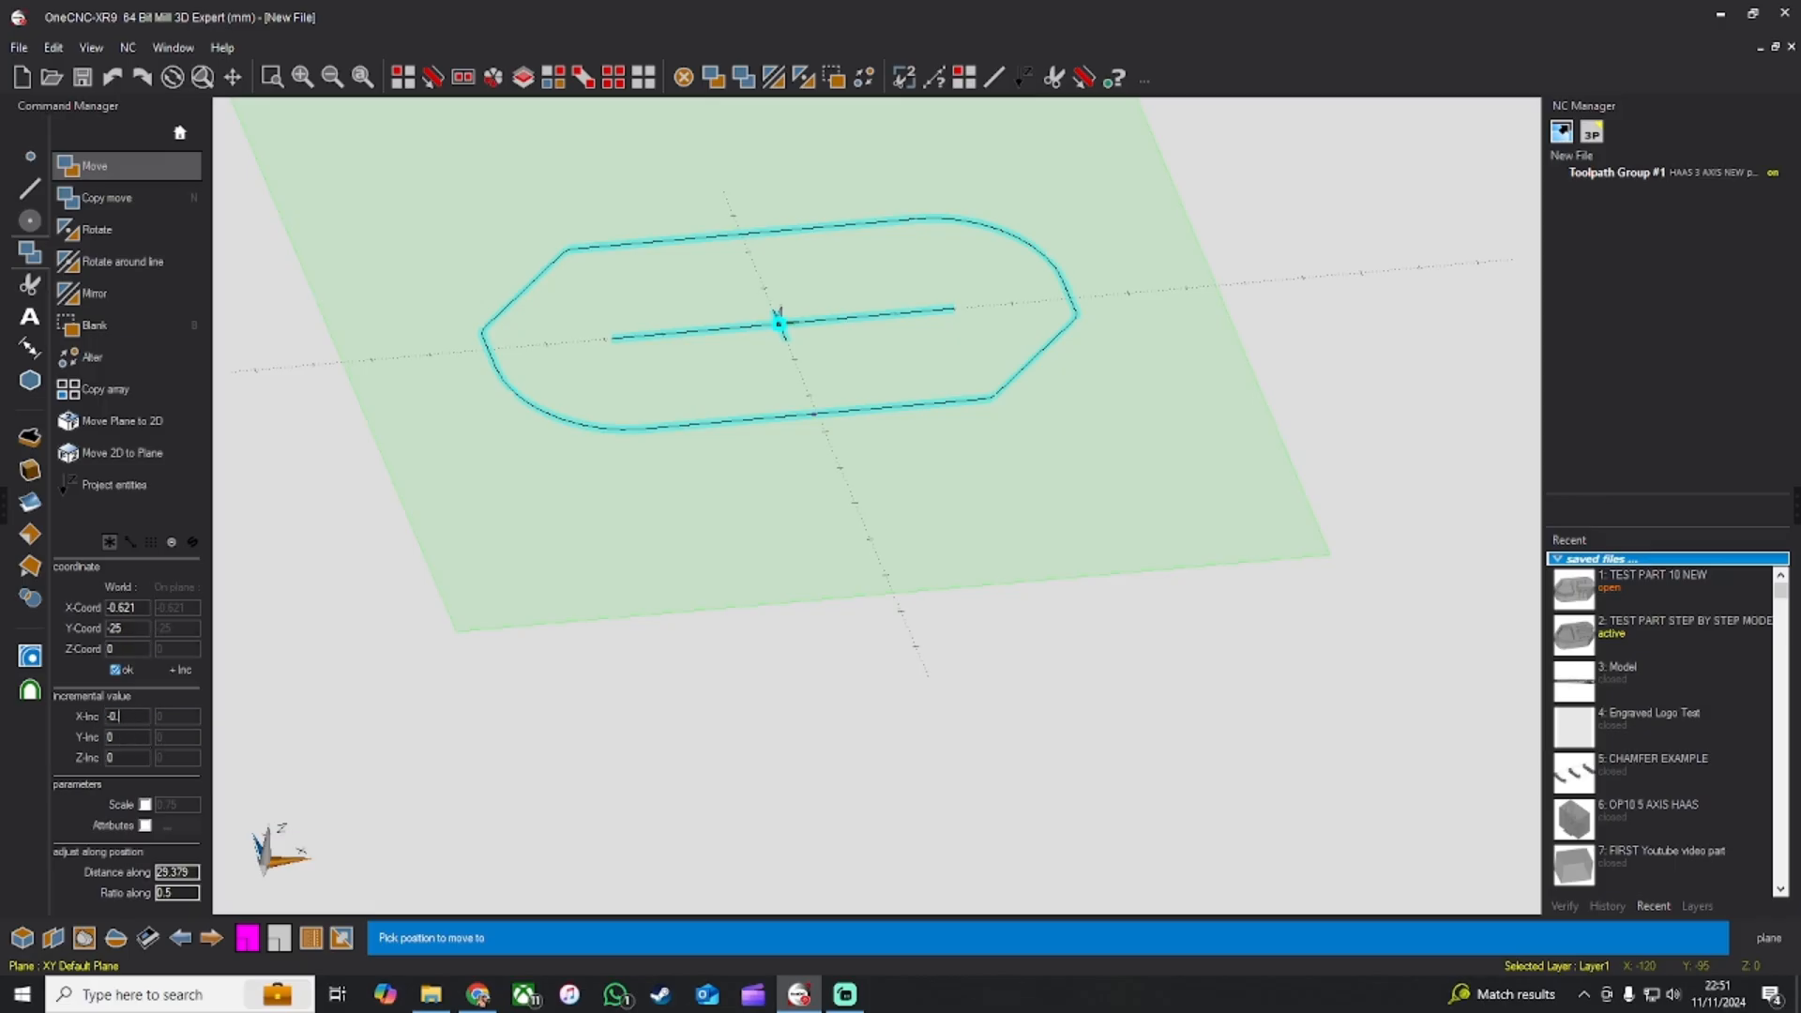
{"action": "type", "text": "1"}
{"action": "key", "text": "Return"}
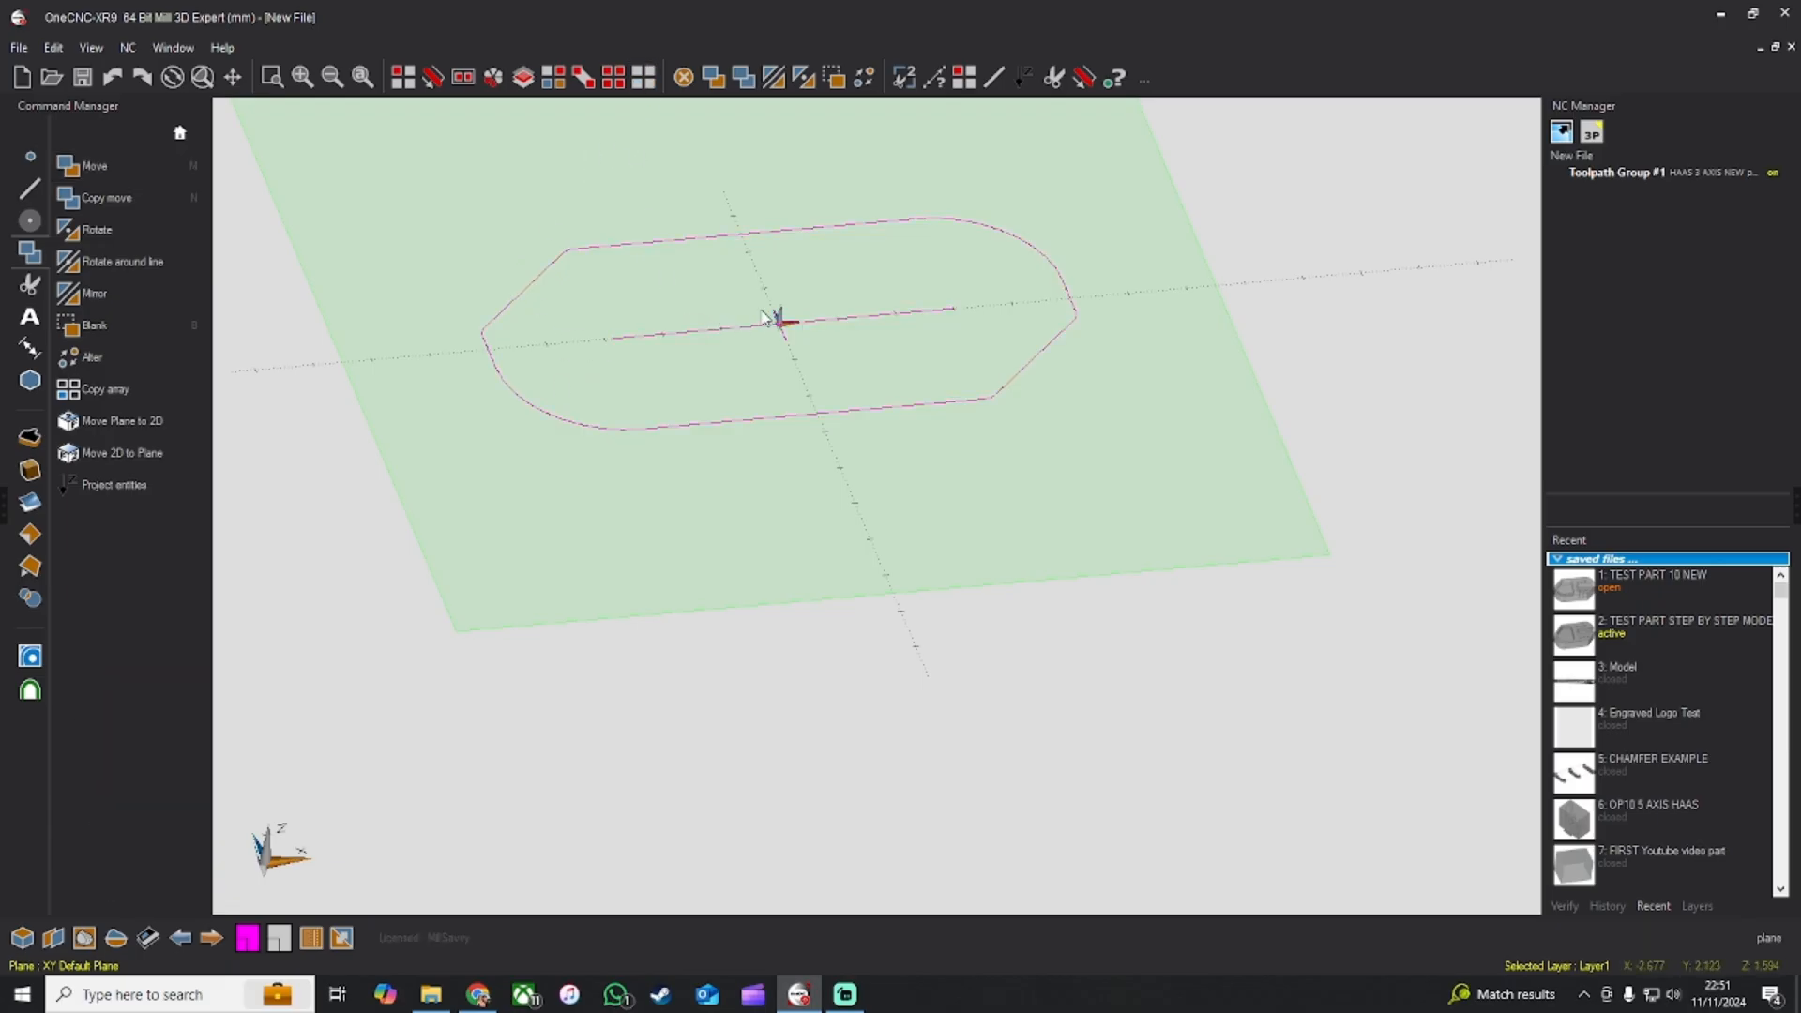
{"action": "scroll", "coordinate": [964, 450], "scroll_direction": "down", "scroll_amount": 1}
{"action": "key", "text": "v"}
{"action": "key", "text": "t"}
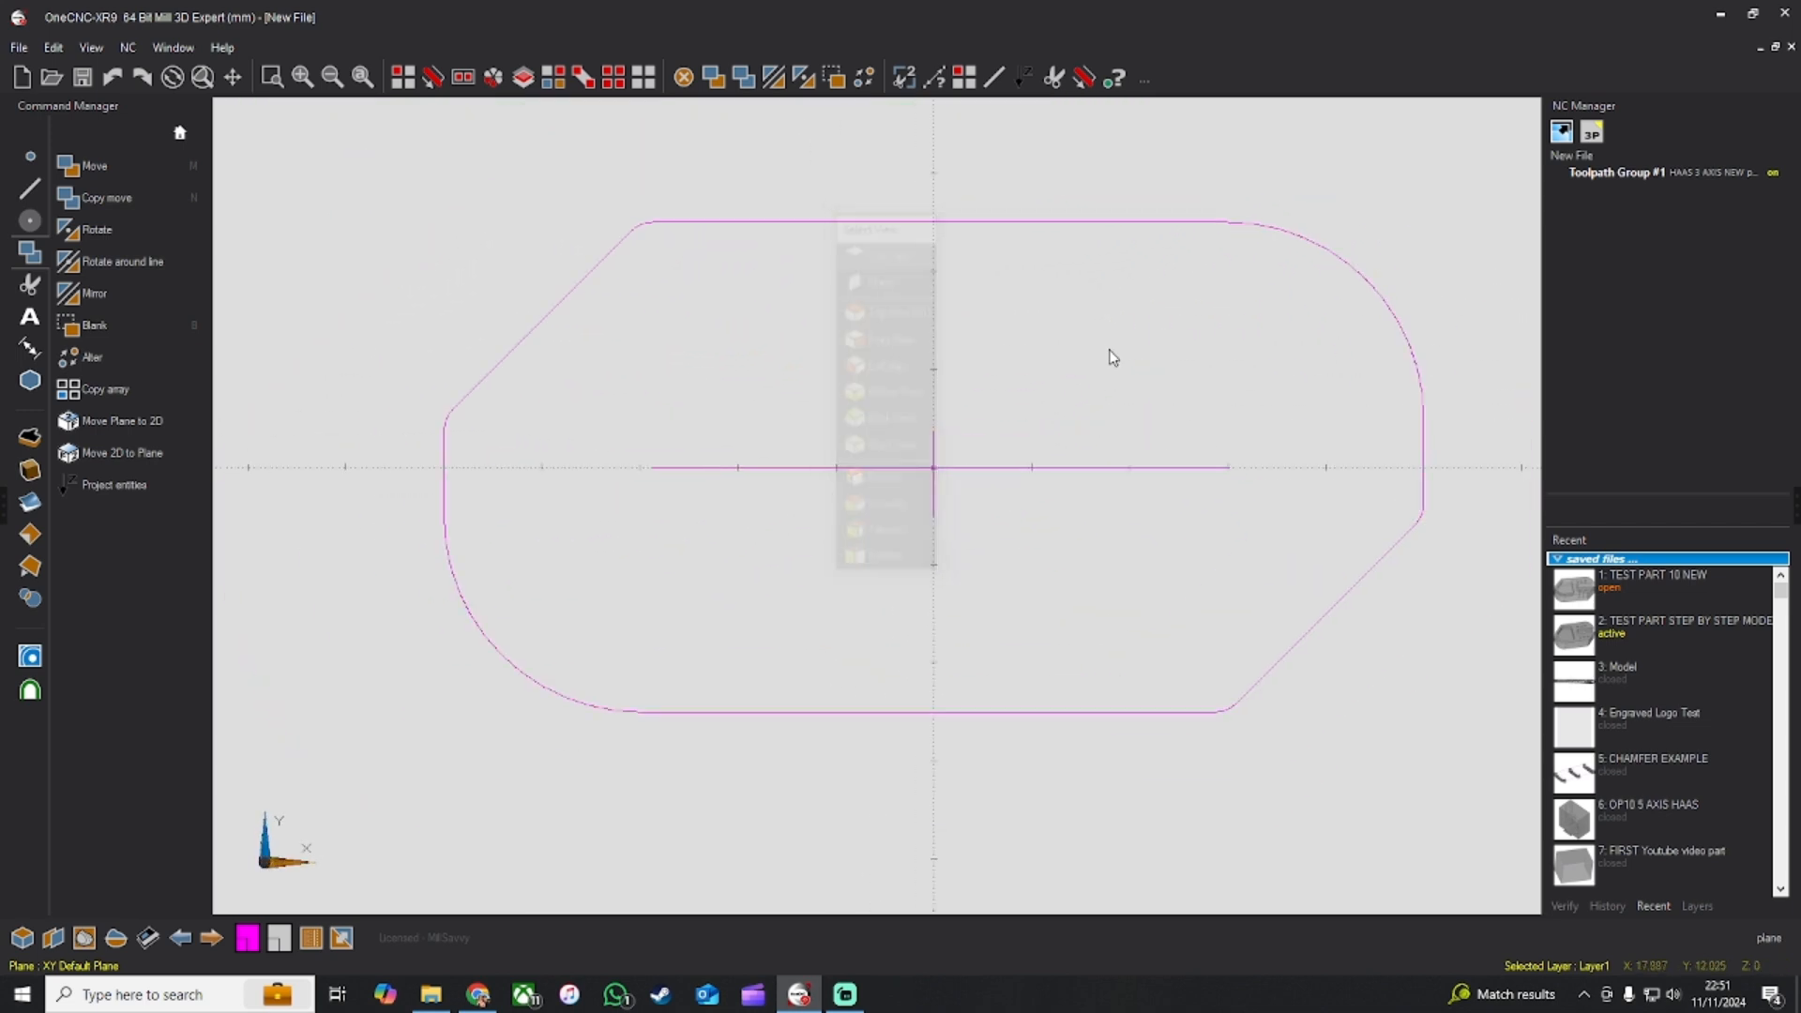
{"action": "scroll", "coordinate": [1113, 357], "scroll_direction": "down", "scroll_amount": 1}
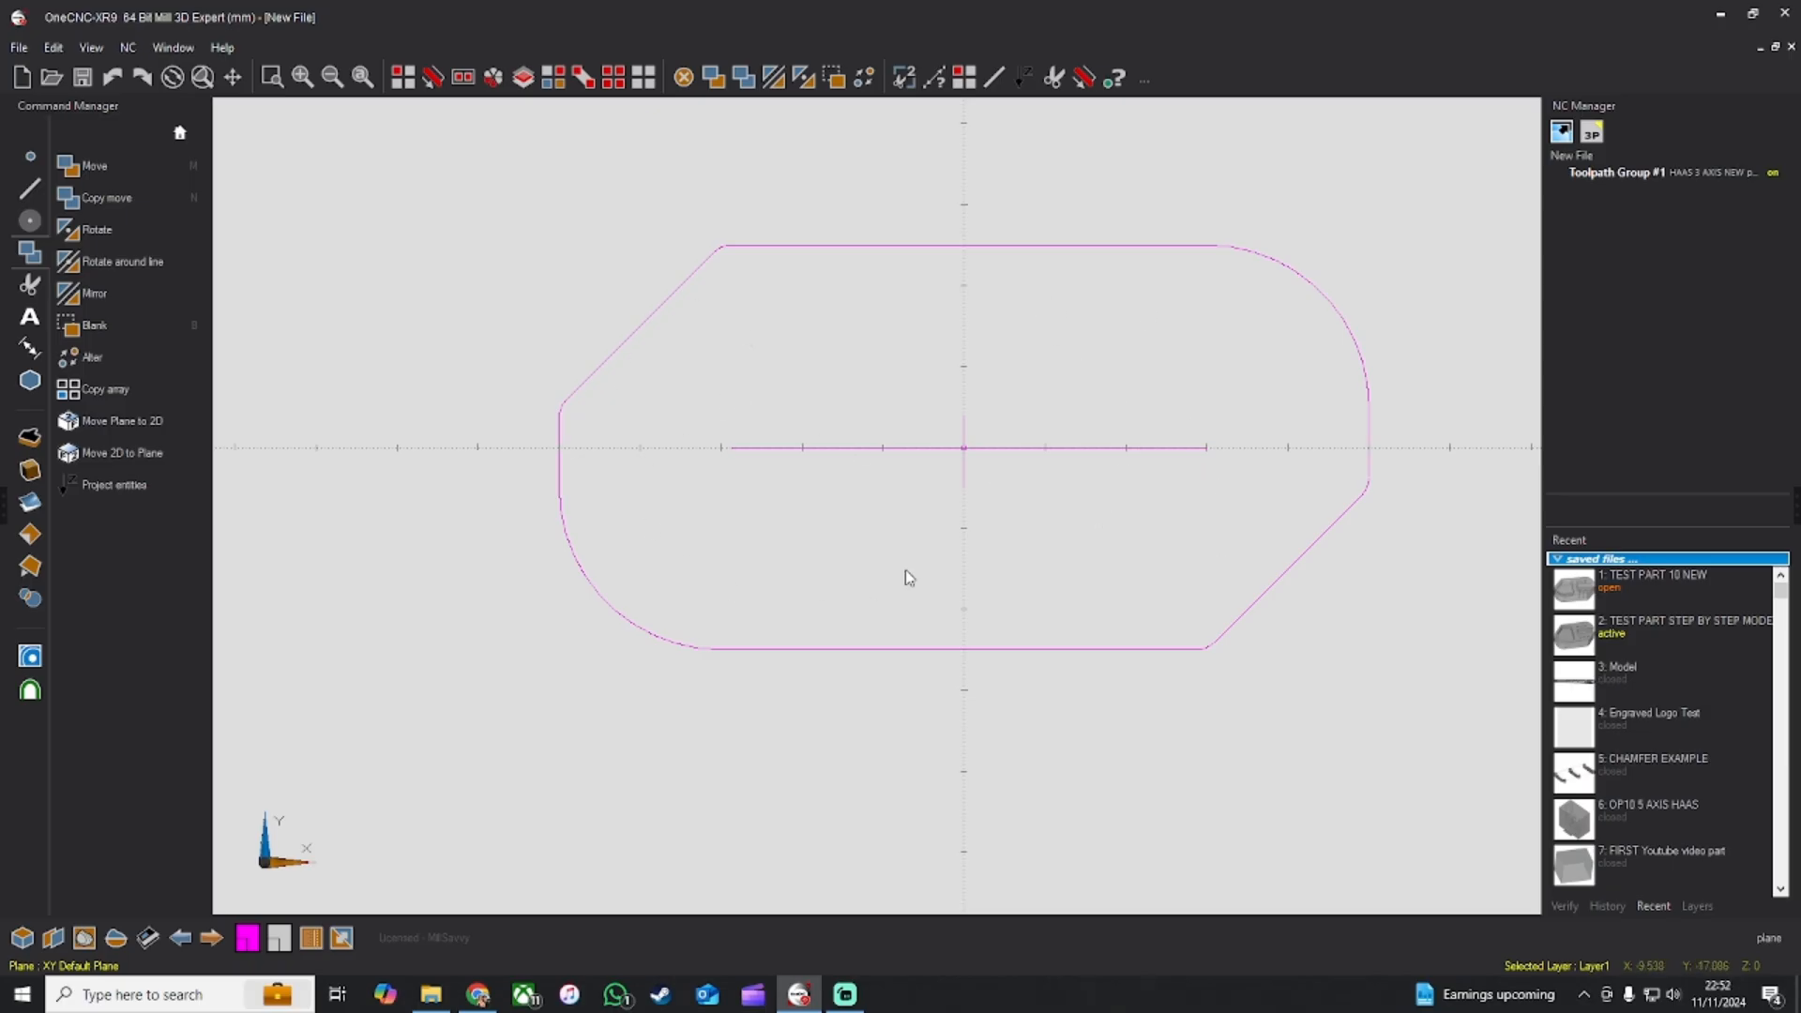
{"action": "middle_click_drag", "start_coordinate": [1039, 421], "coordinate": [1050, 323]}
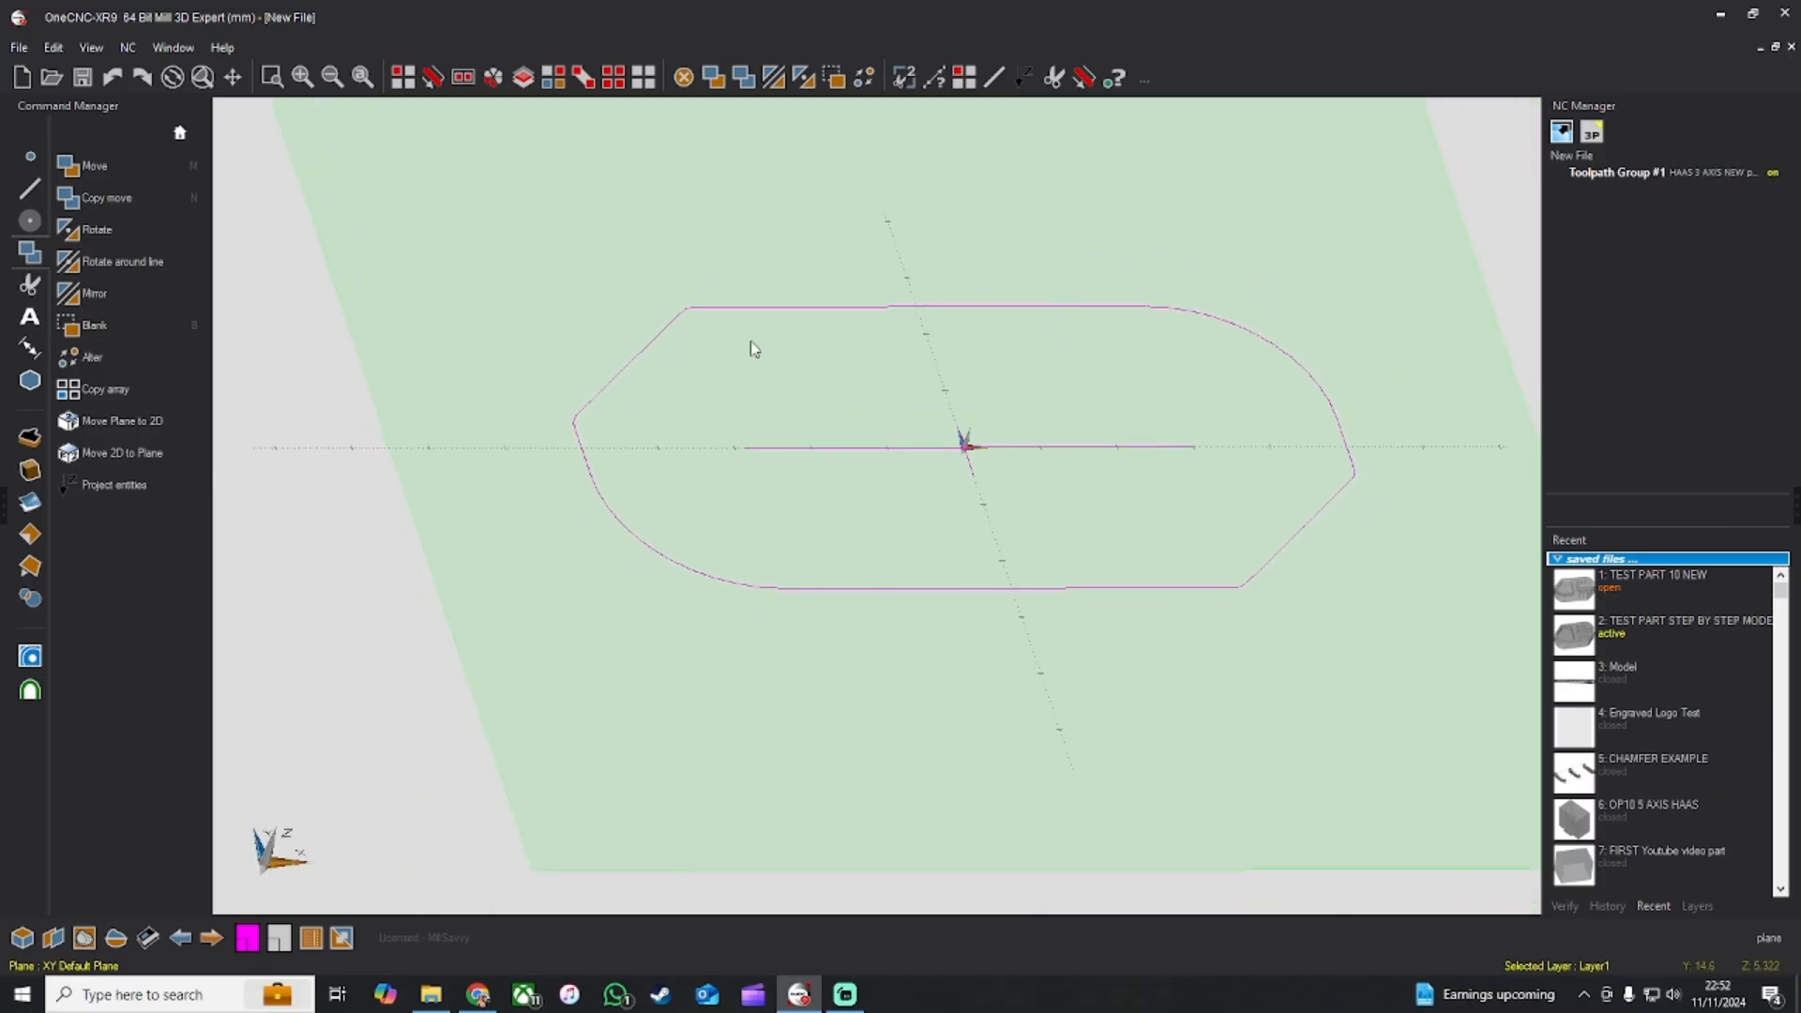
Step: Offset the short vertical centre line 5 mm to both sides
{"action": "left_click", "coordinate": [30, 187]}
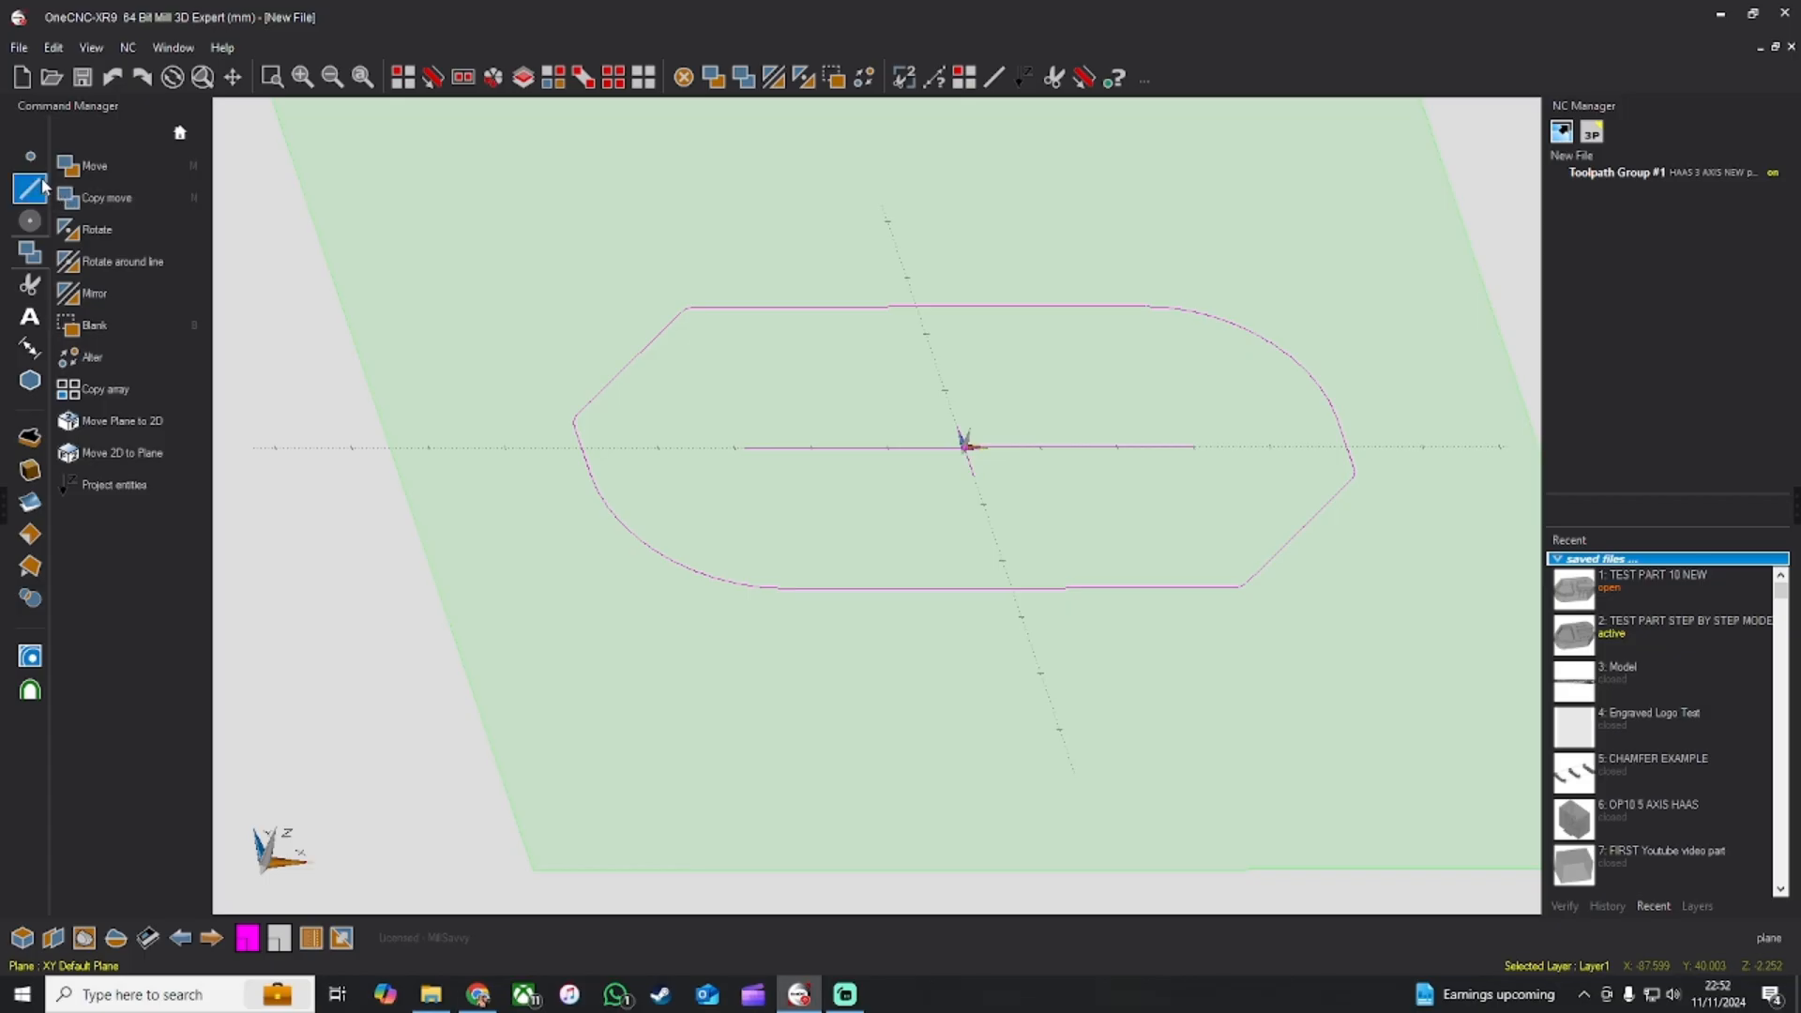
{"action": "left_click", "coordinate": [126, 261]}
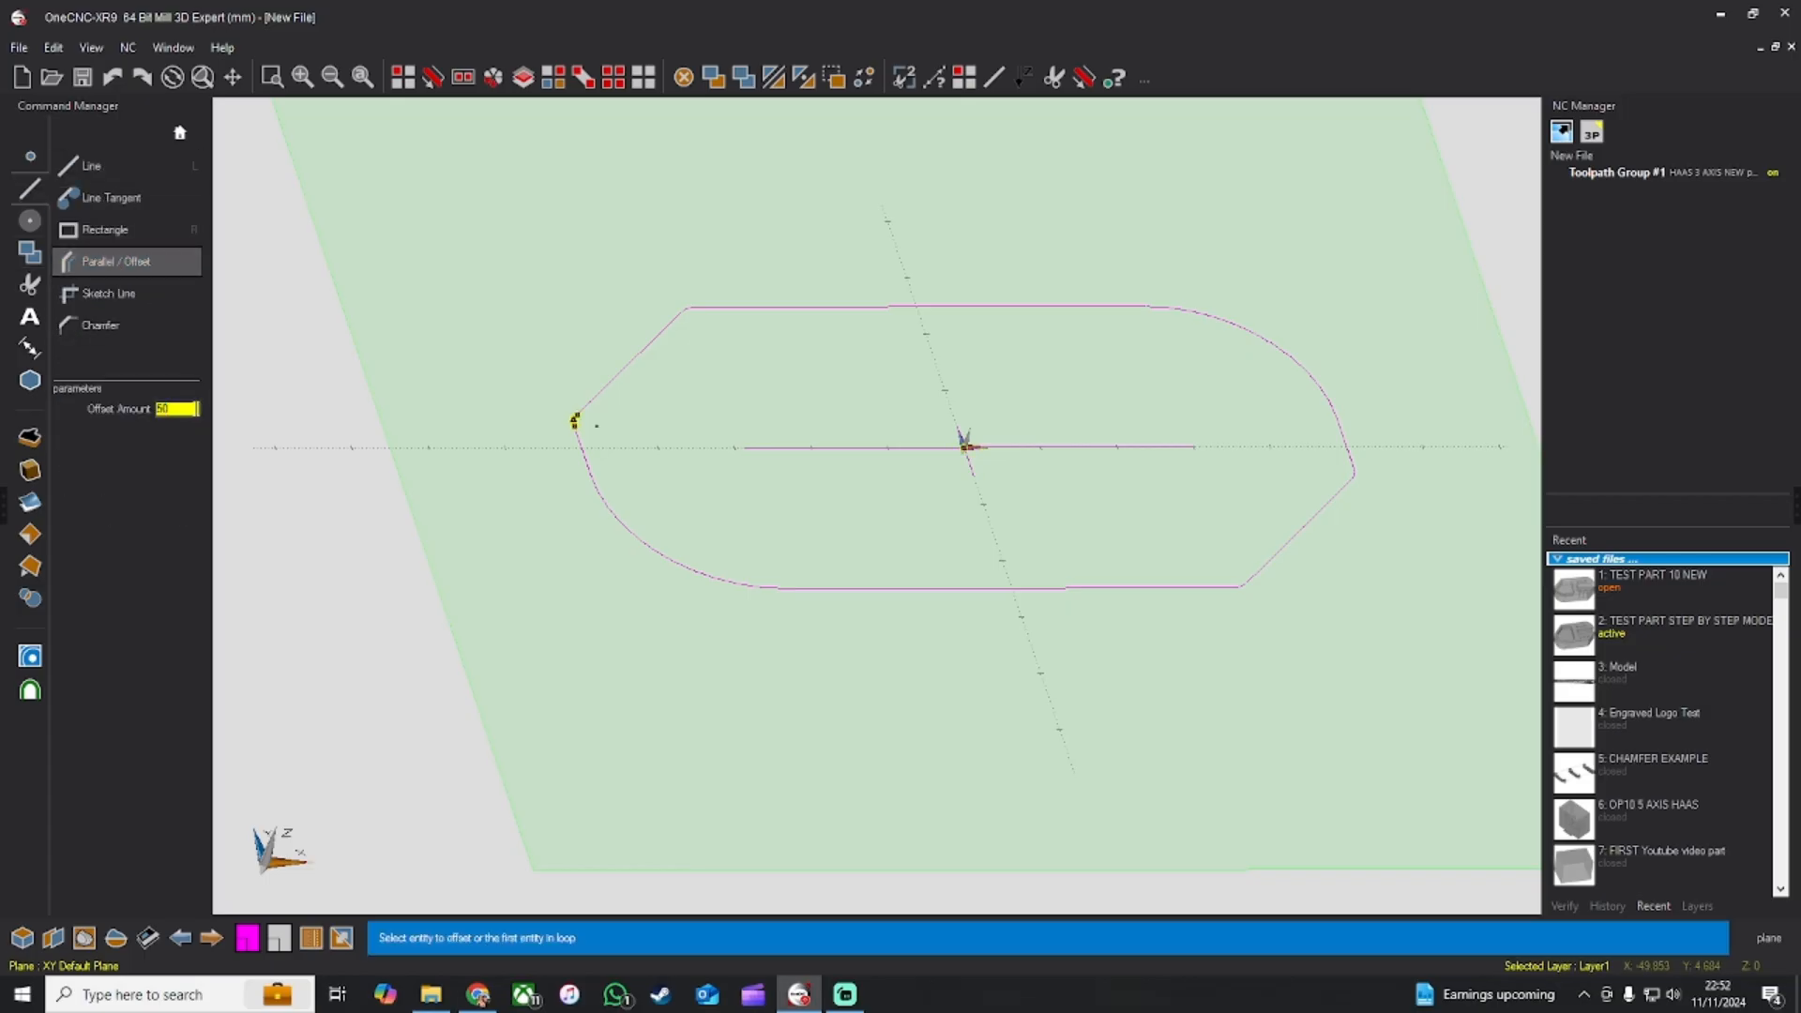
{"action": "type", "text": "5"}
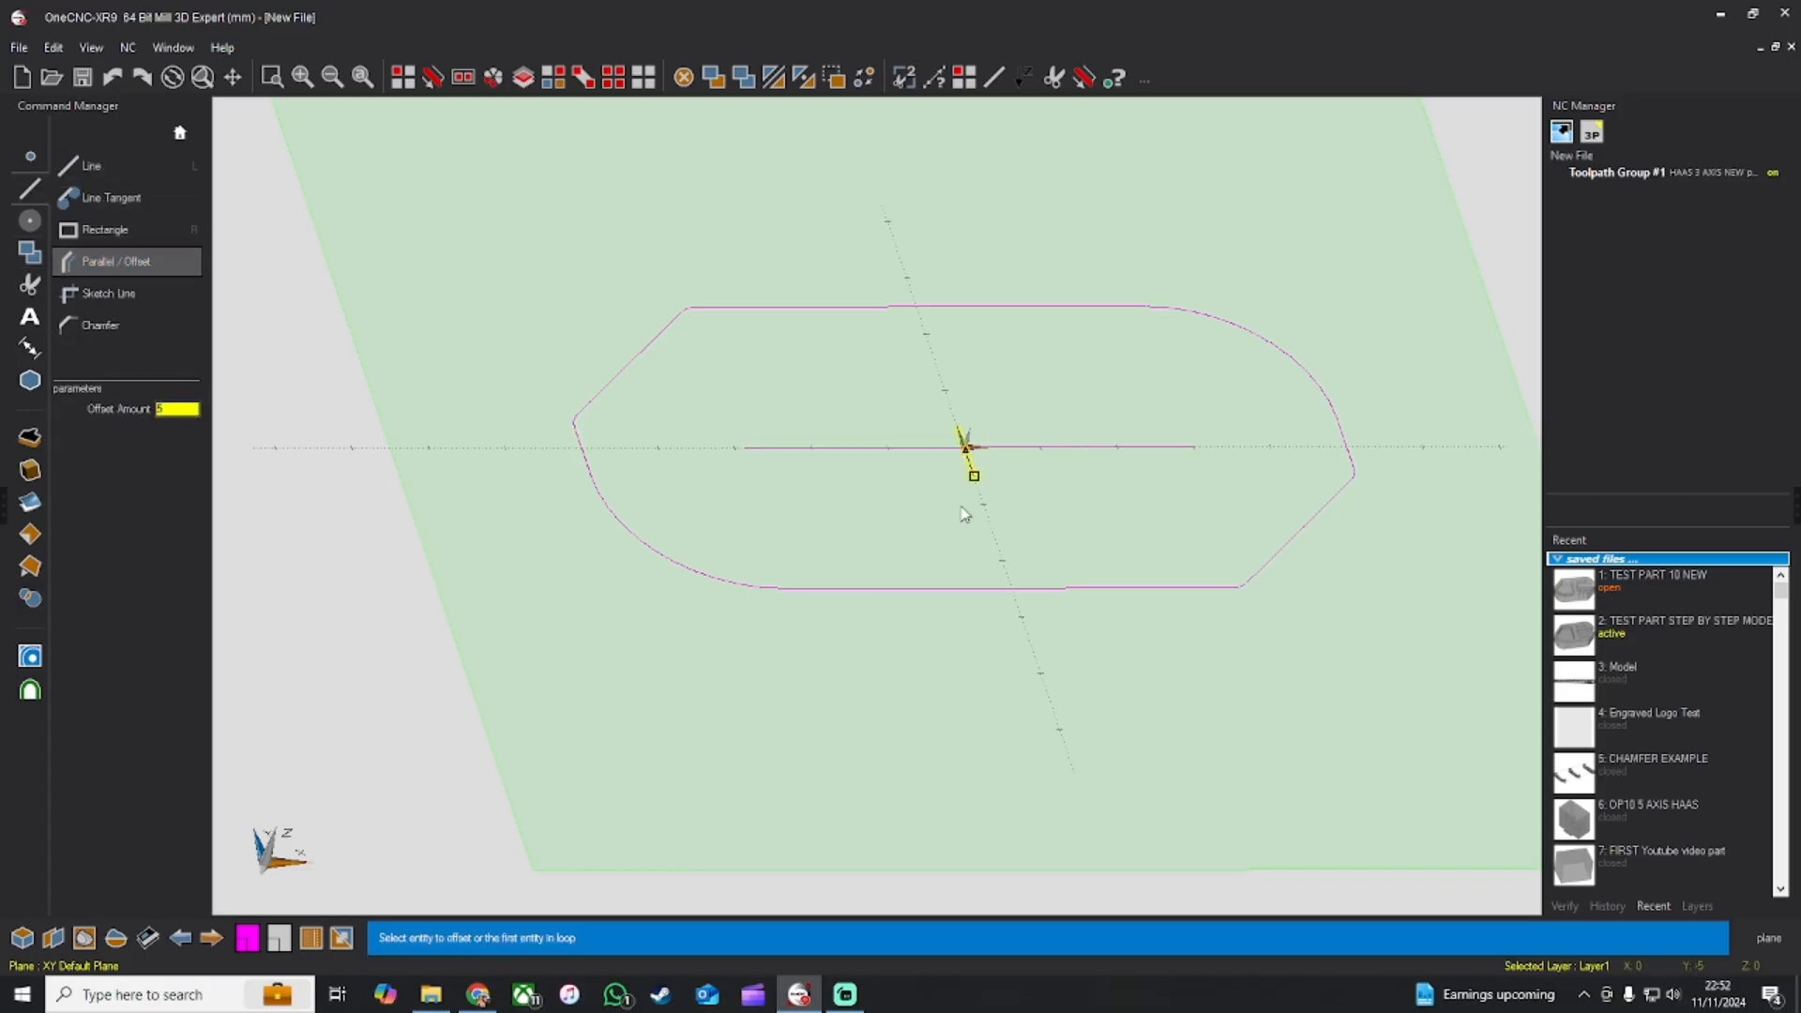
{"action": "left_click", "coordinate": [950, 482]}
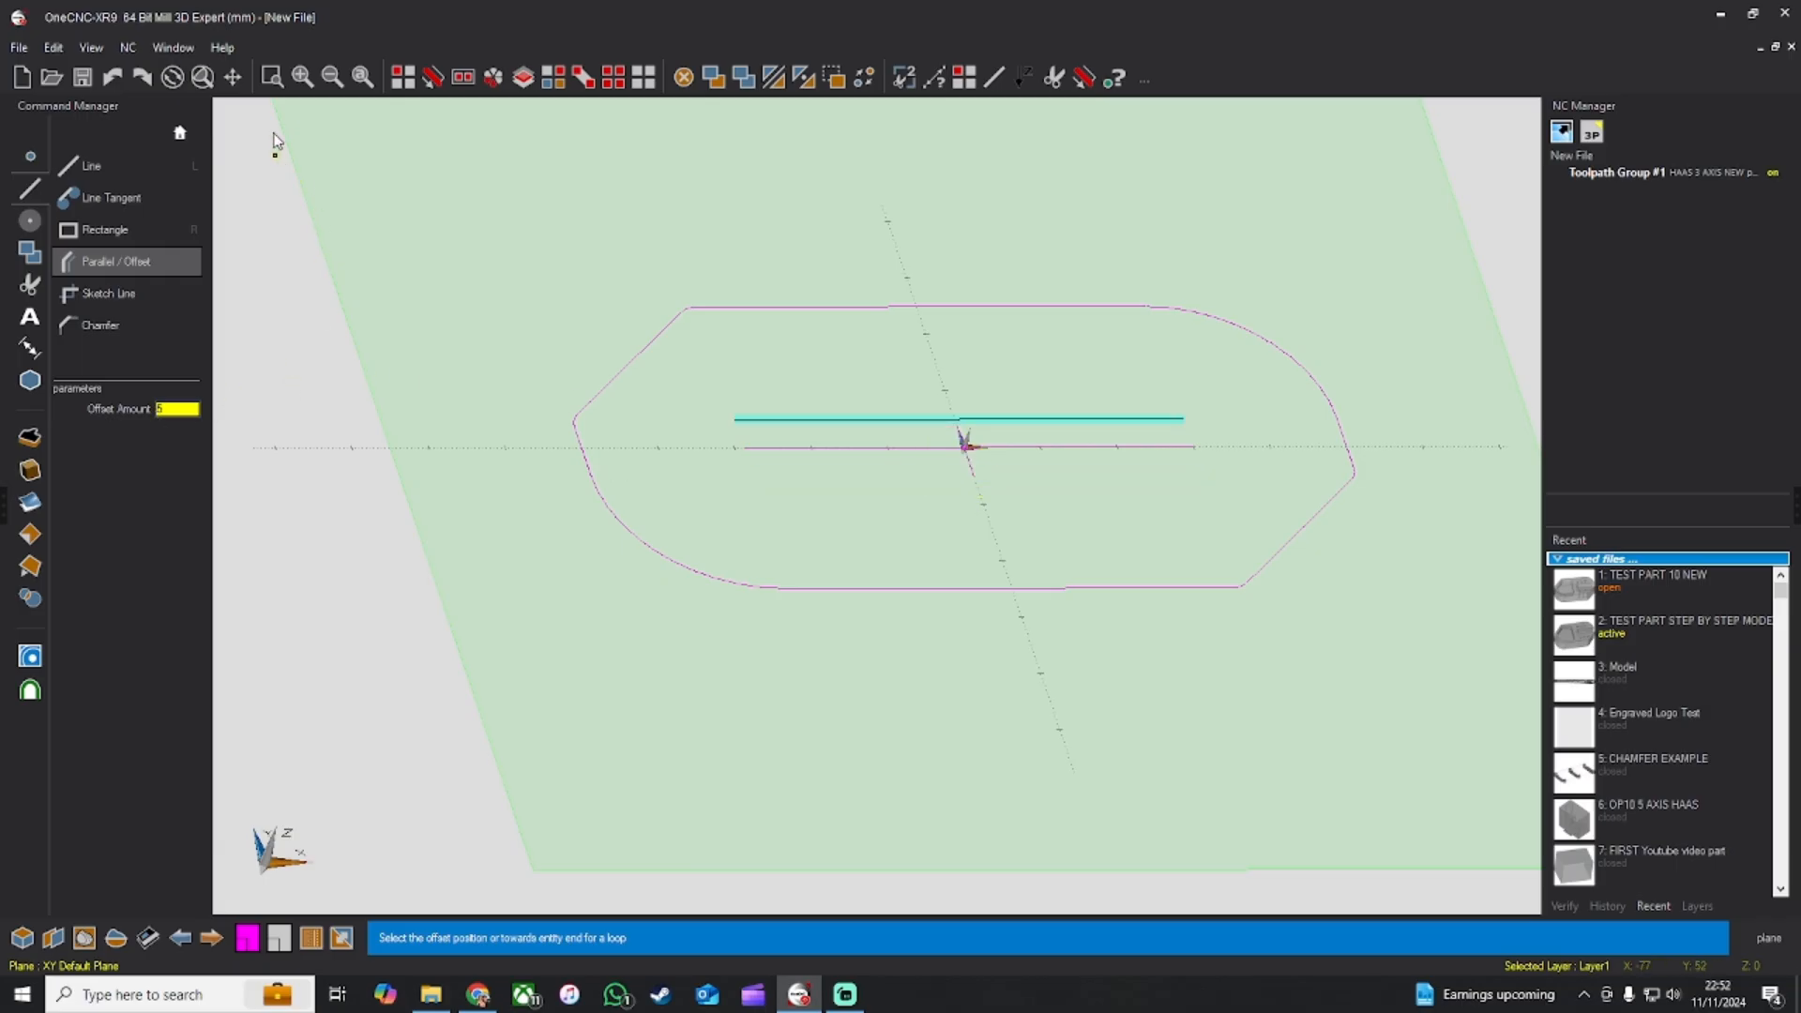
{"action": "key", "text": "Escape"}
{"action": "left_click", "coordinate": [155, 260]}
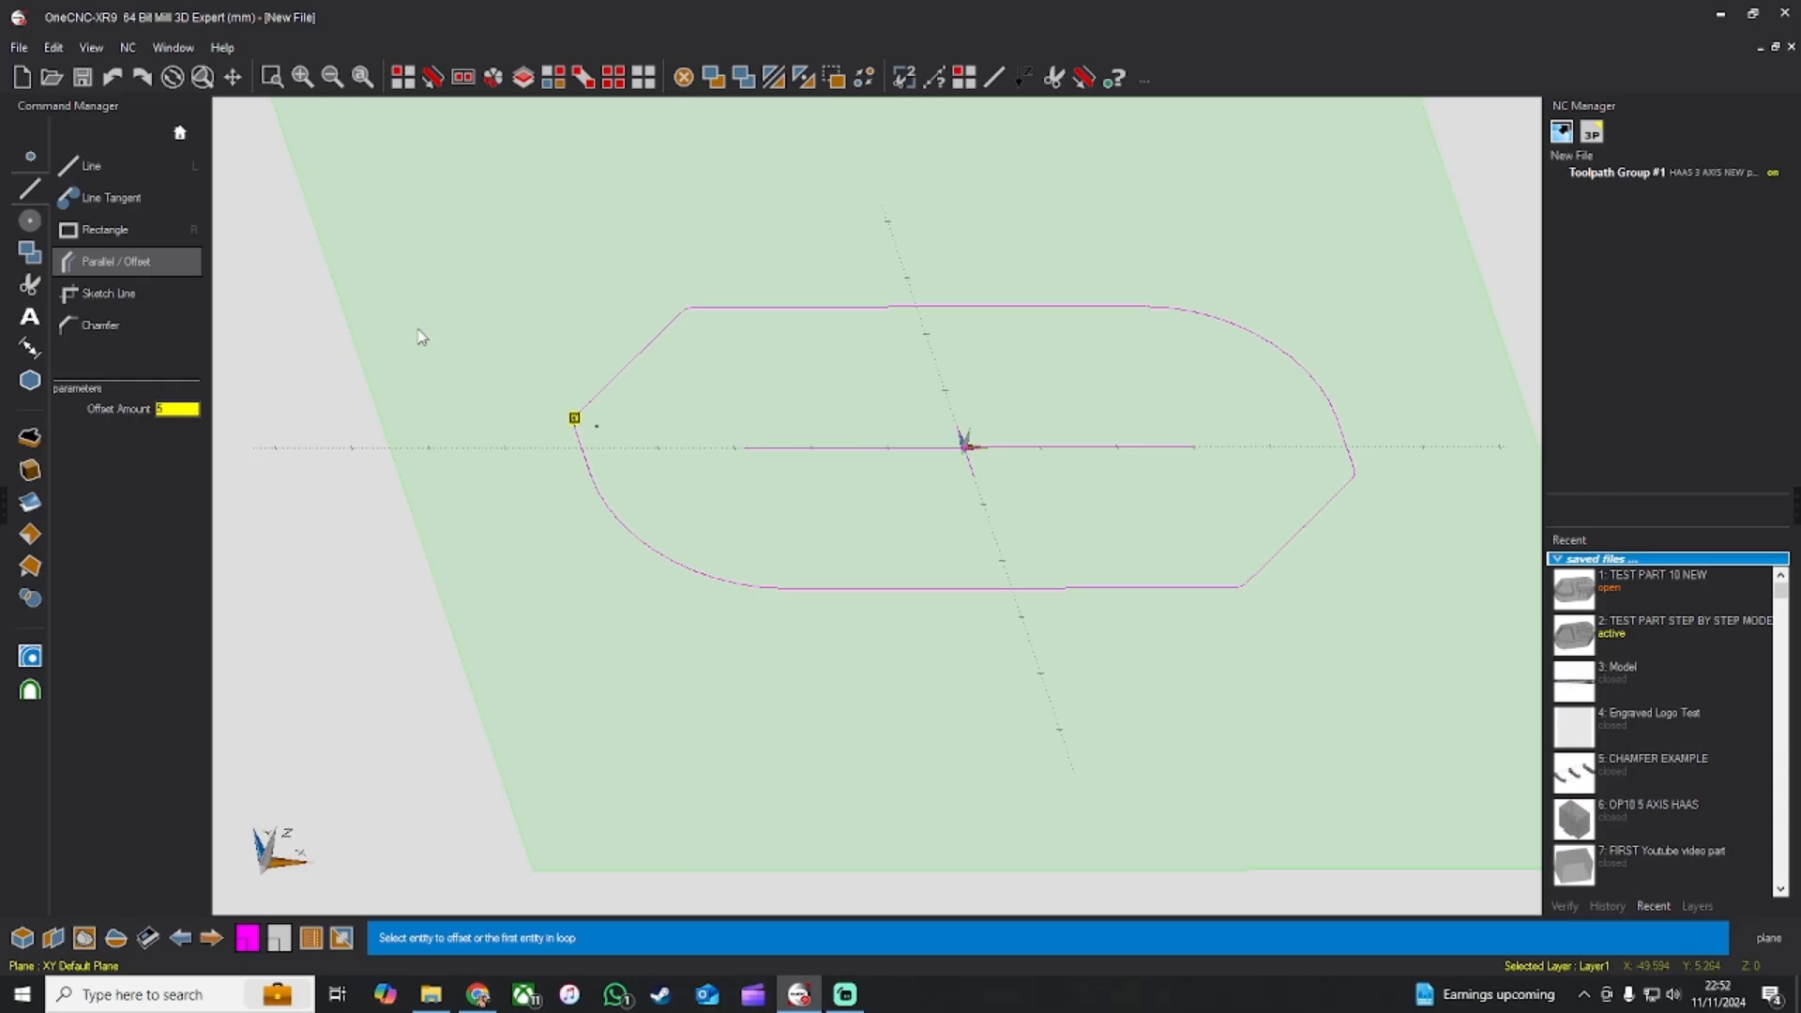
{"action": "left_click", "coordinate": [975, 488]}
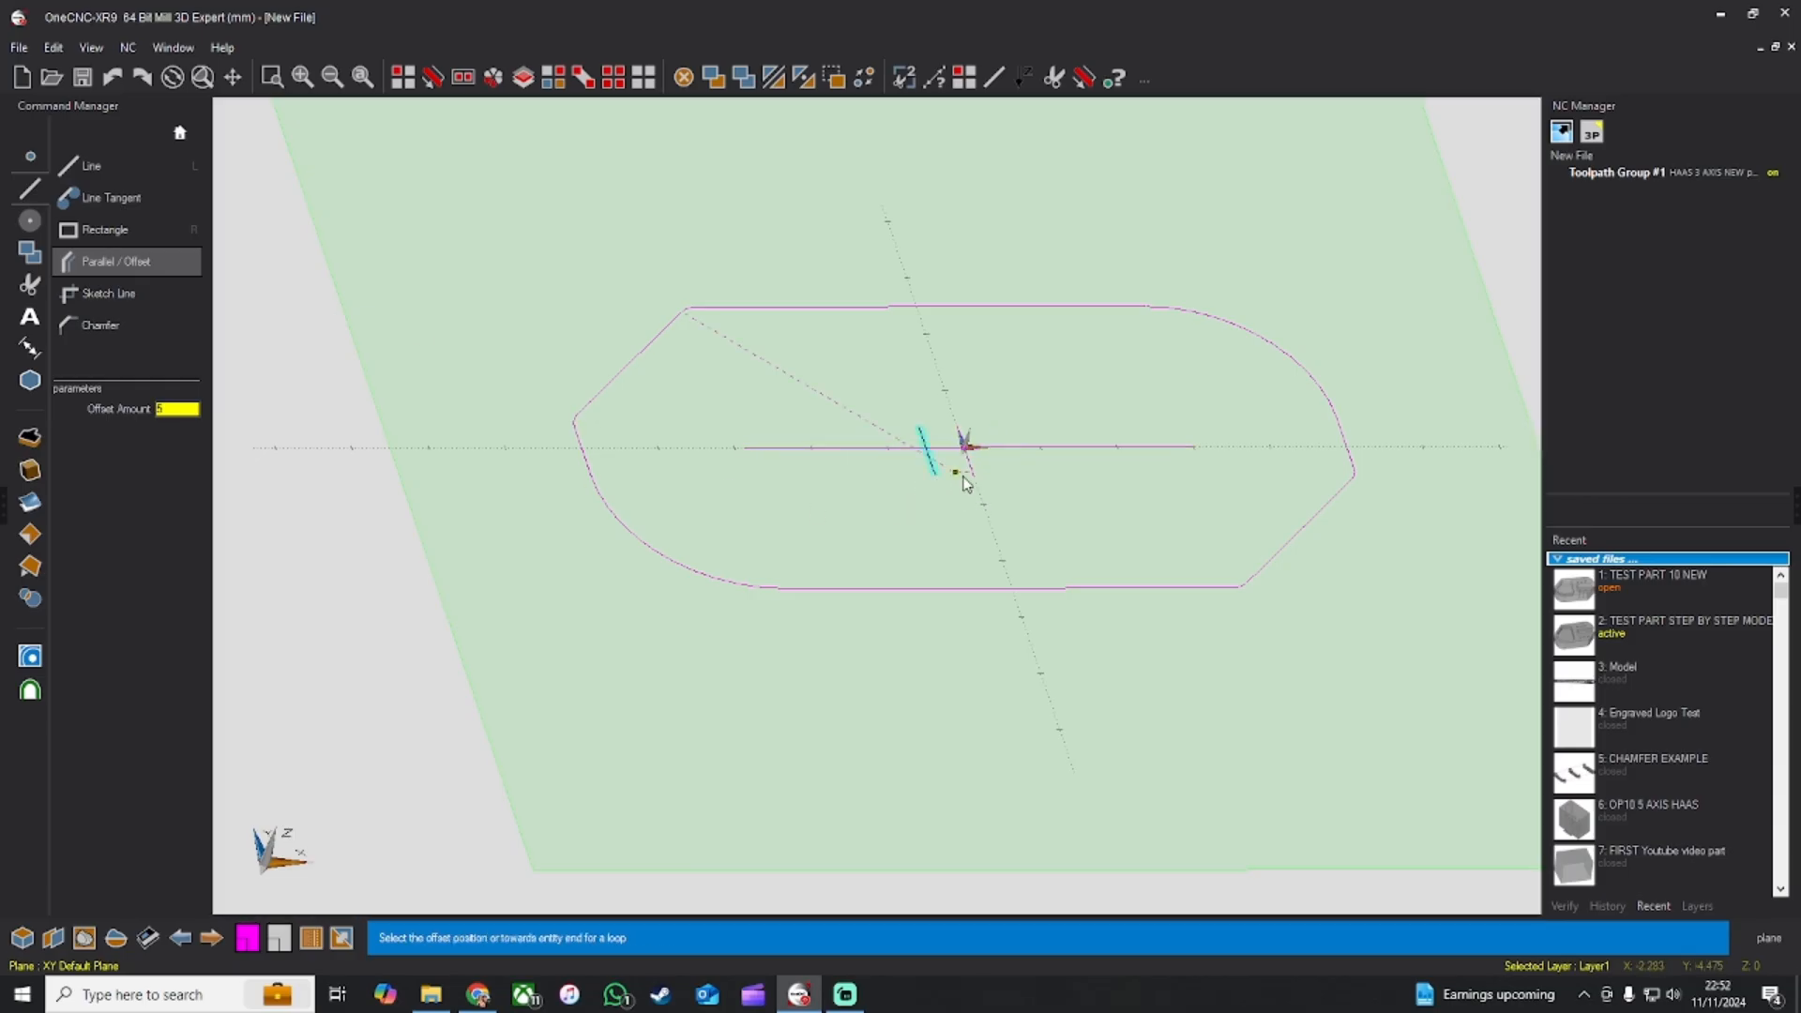
{"action": "left_click", "coordinate": [1015, 474]}
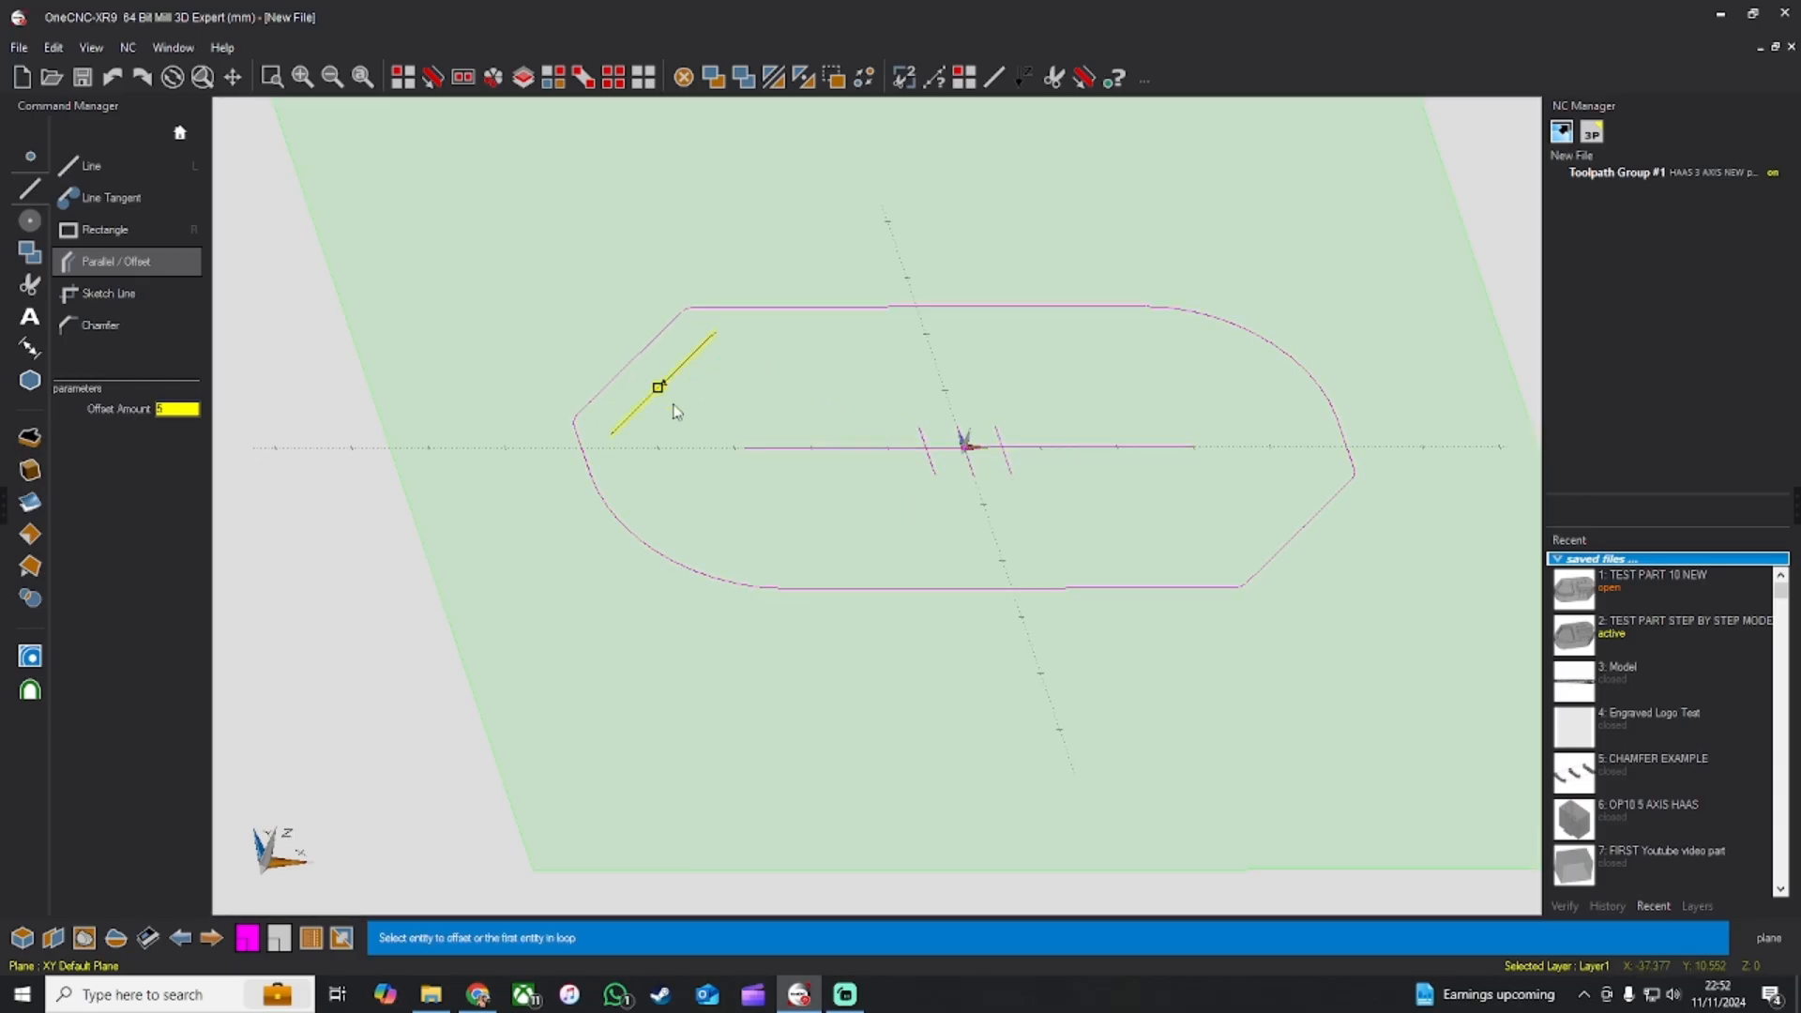
Step: Offset the profile's left chamfer, left vertical edge, lower-left arc, bottom edge and top edge 5 mm inward
{"action": "left_click", "coordinate": [582, 453]}
{"action": "left_click", "coordinate": [632, 465]}
{"action": "left_click", "coordinate": [630, 527]}
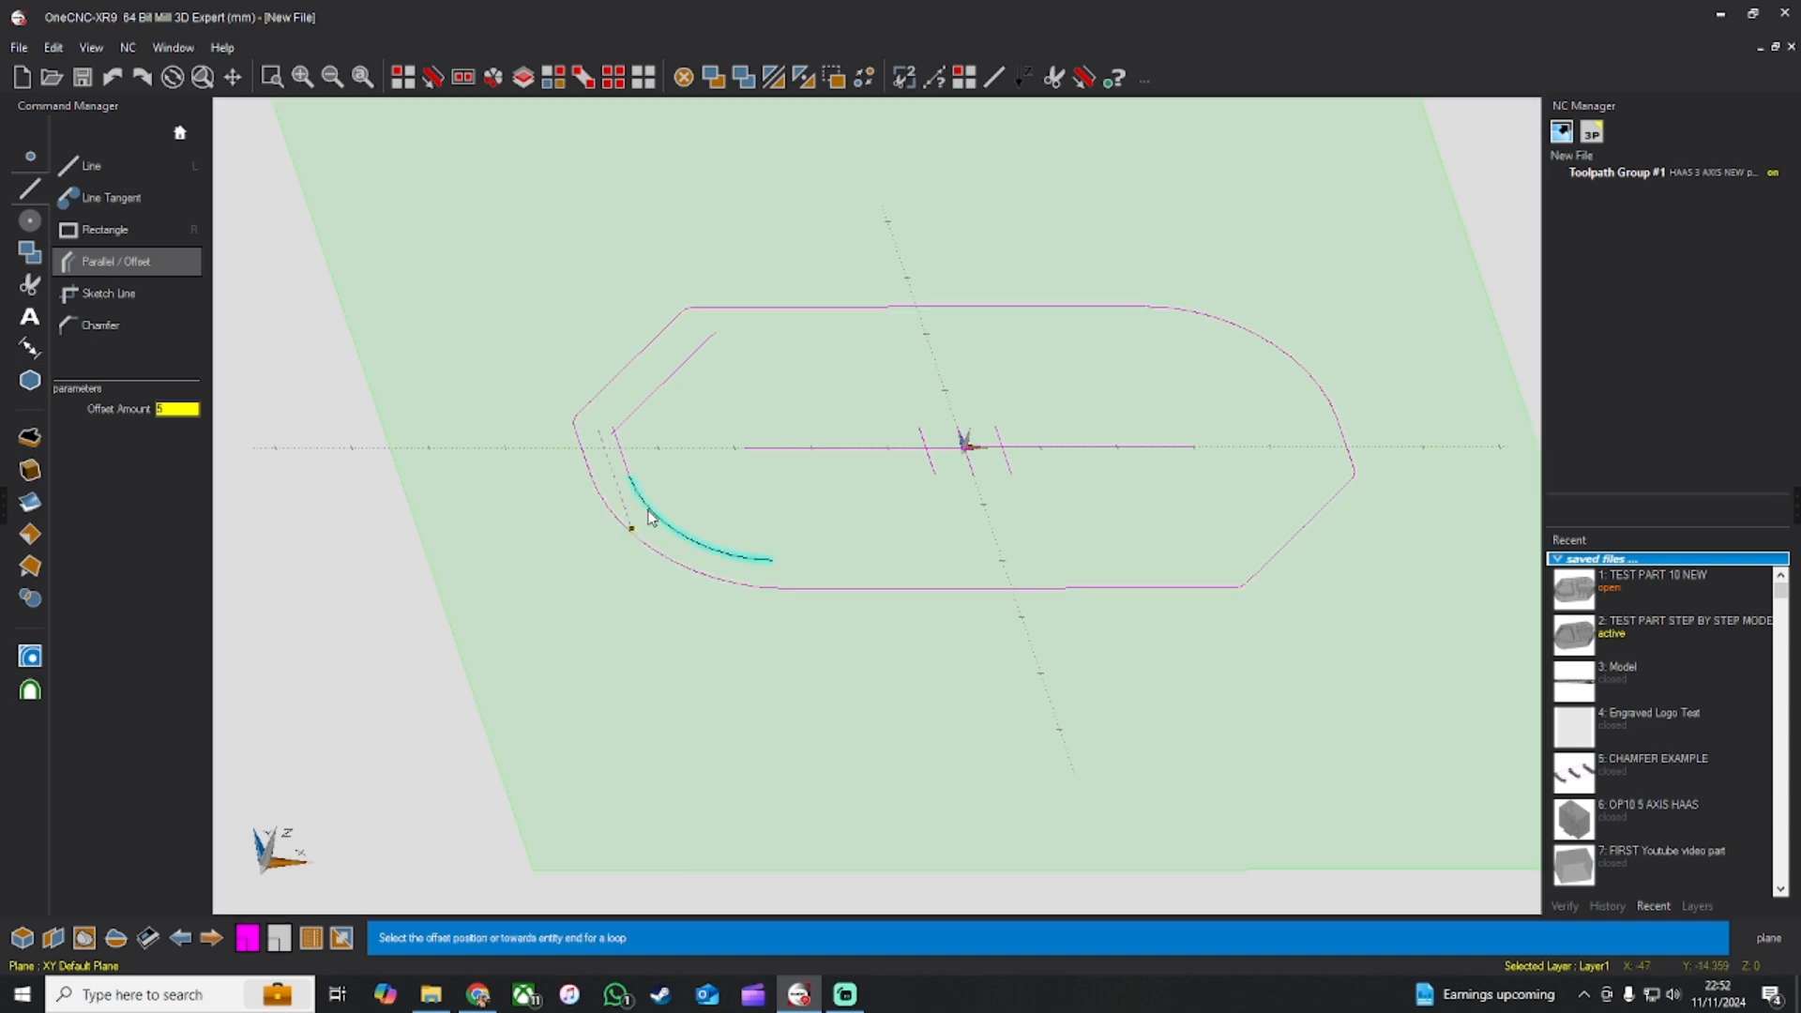
{"action": "left_click", "coordinate": [650, 516]}
{"action": "left_click", "coordinate": [825, 587]}
{"action": "left_click", "coordinate": [830, 554]}
{"action": "left_click", "coordinate": [816, 306]}
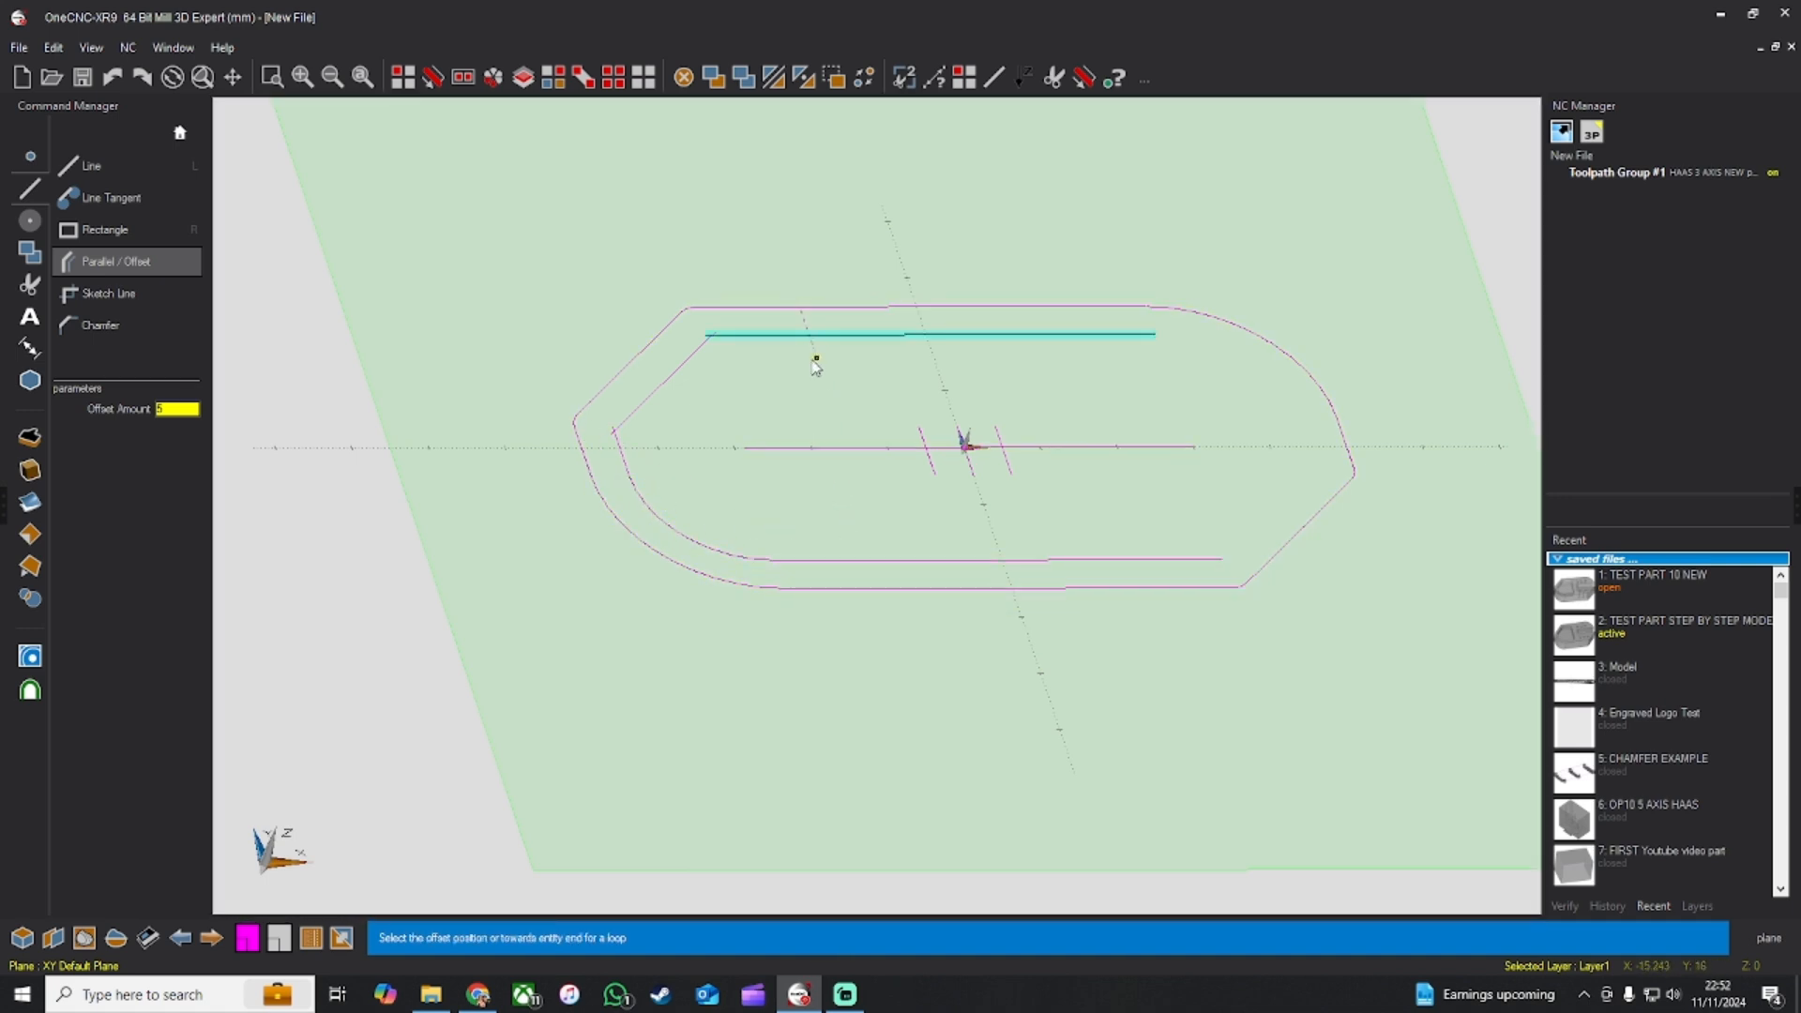
{"action": "left_click", "coordinate": [816, 366]}
Step: Fillet the inner offset lines and the left offset centre line into a closed rounded pocket outline in the left half
{"action": "left_click", "coordinate": [37, 224]}
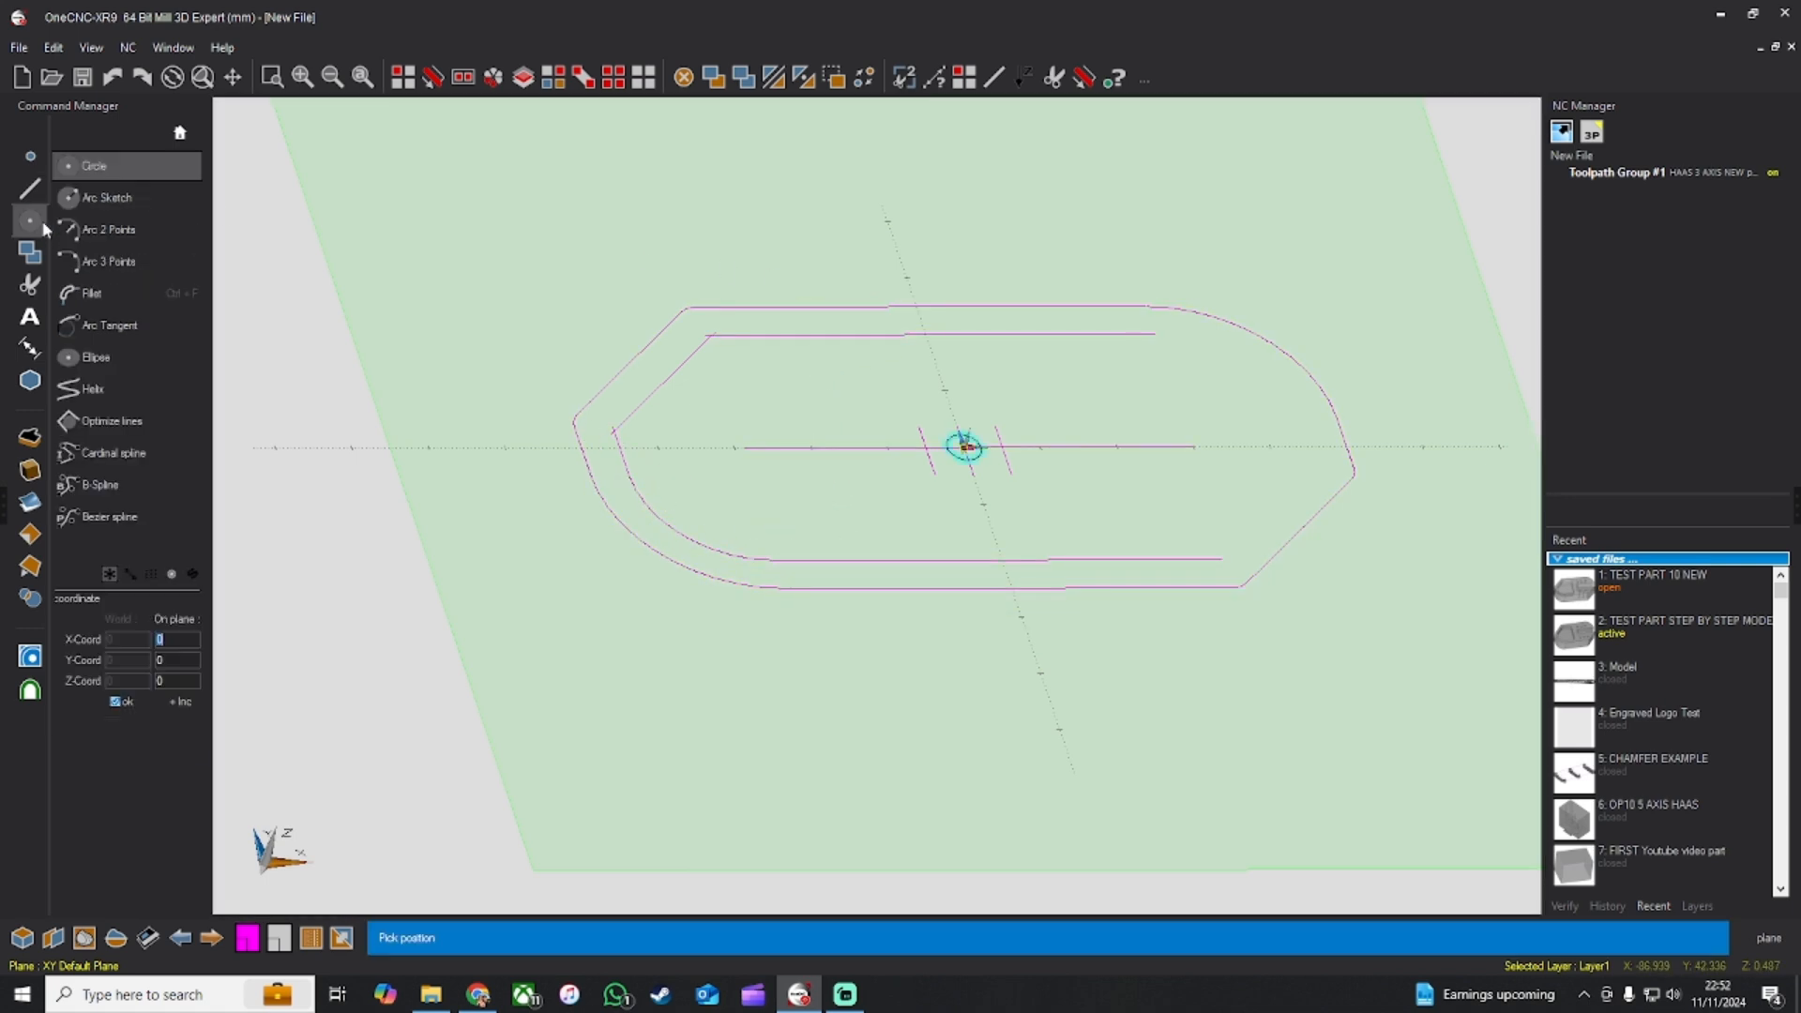
{"action": "left_click", "coordinate": [92, 293]}
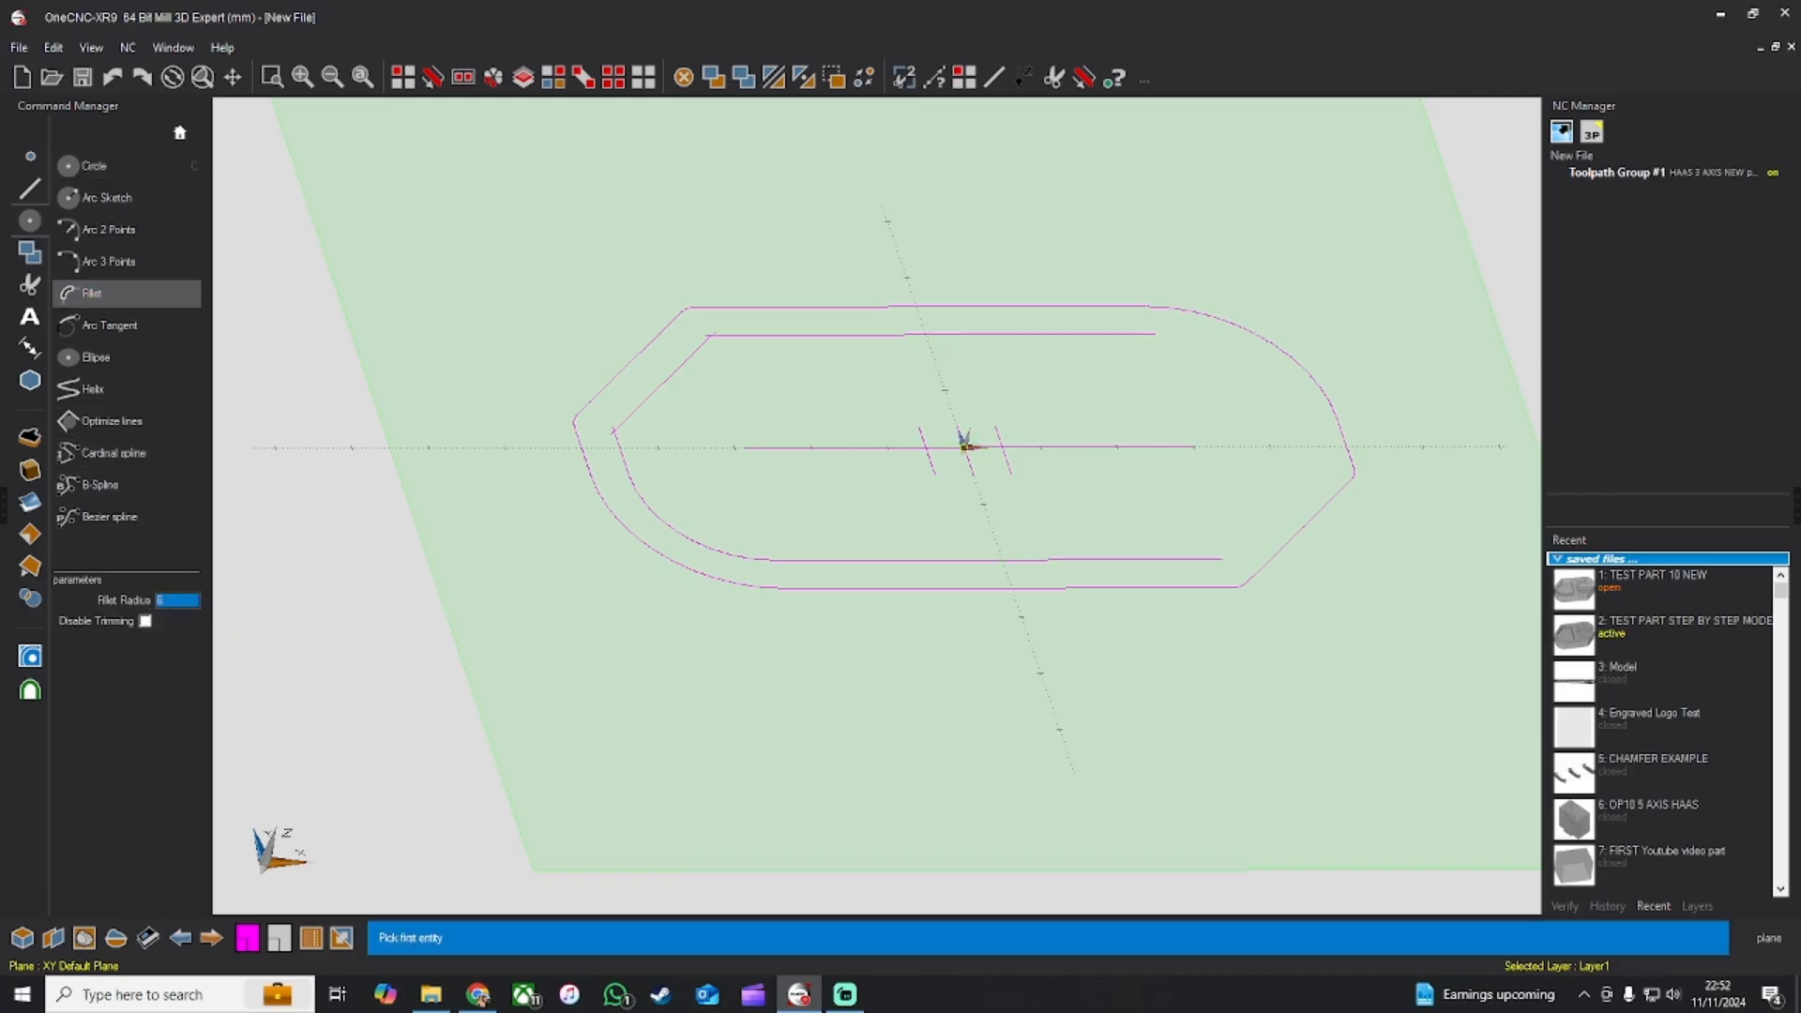
{"action": "left_click", "coordinate": [684, 363]}
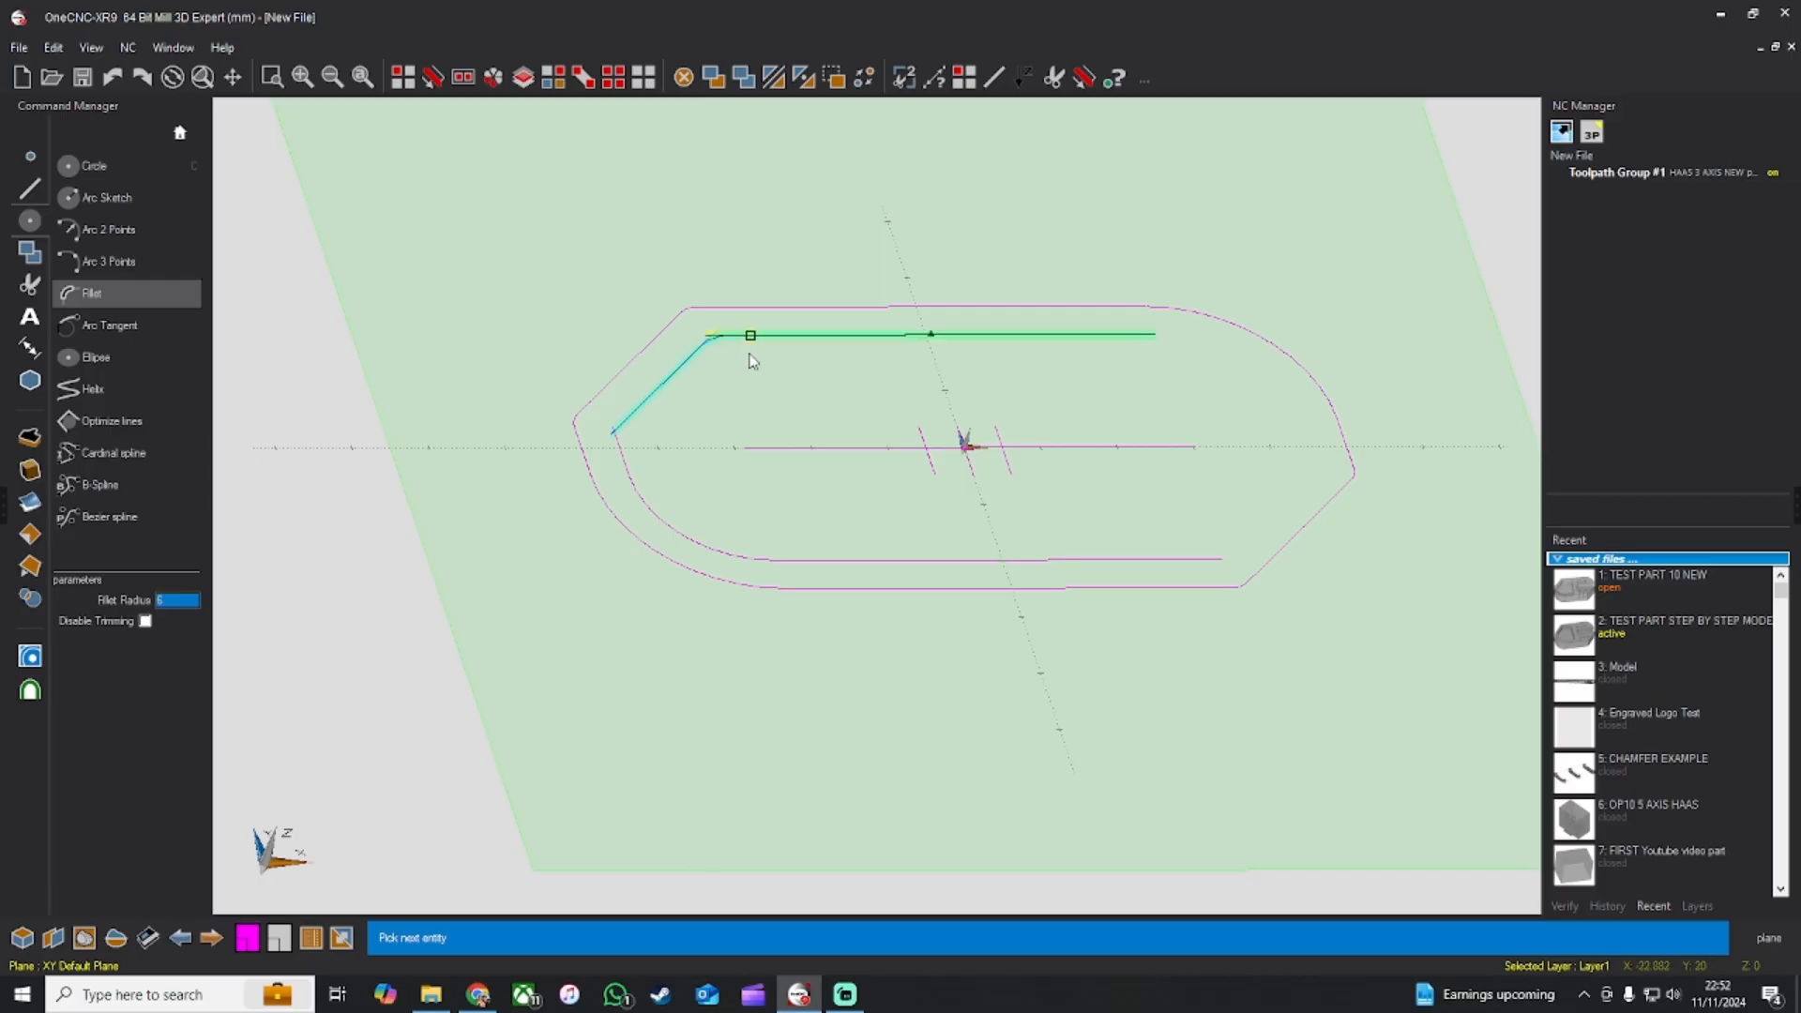
{"action": "left_click", "coordinate": [750, 361]}
{"action": "left_click", "coordinate": [784, 346]}
{"action": "left_click", "coordinate": [916, 429]}
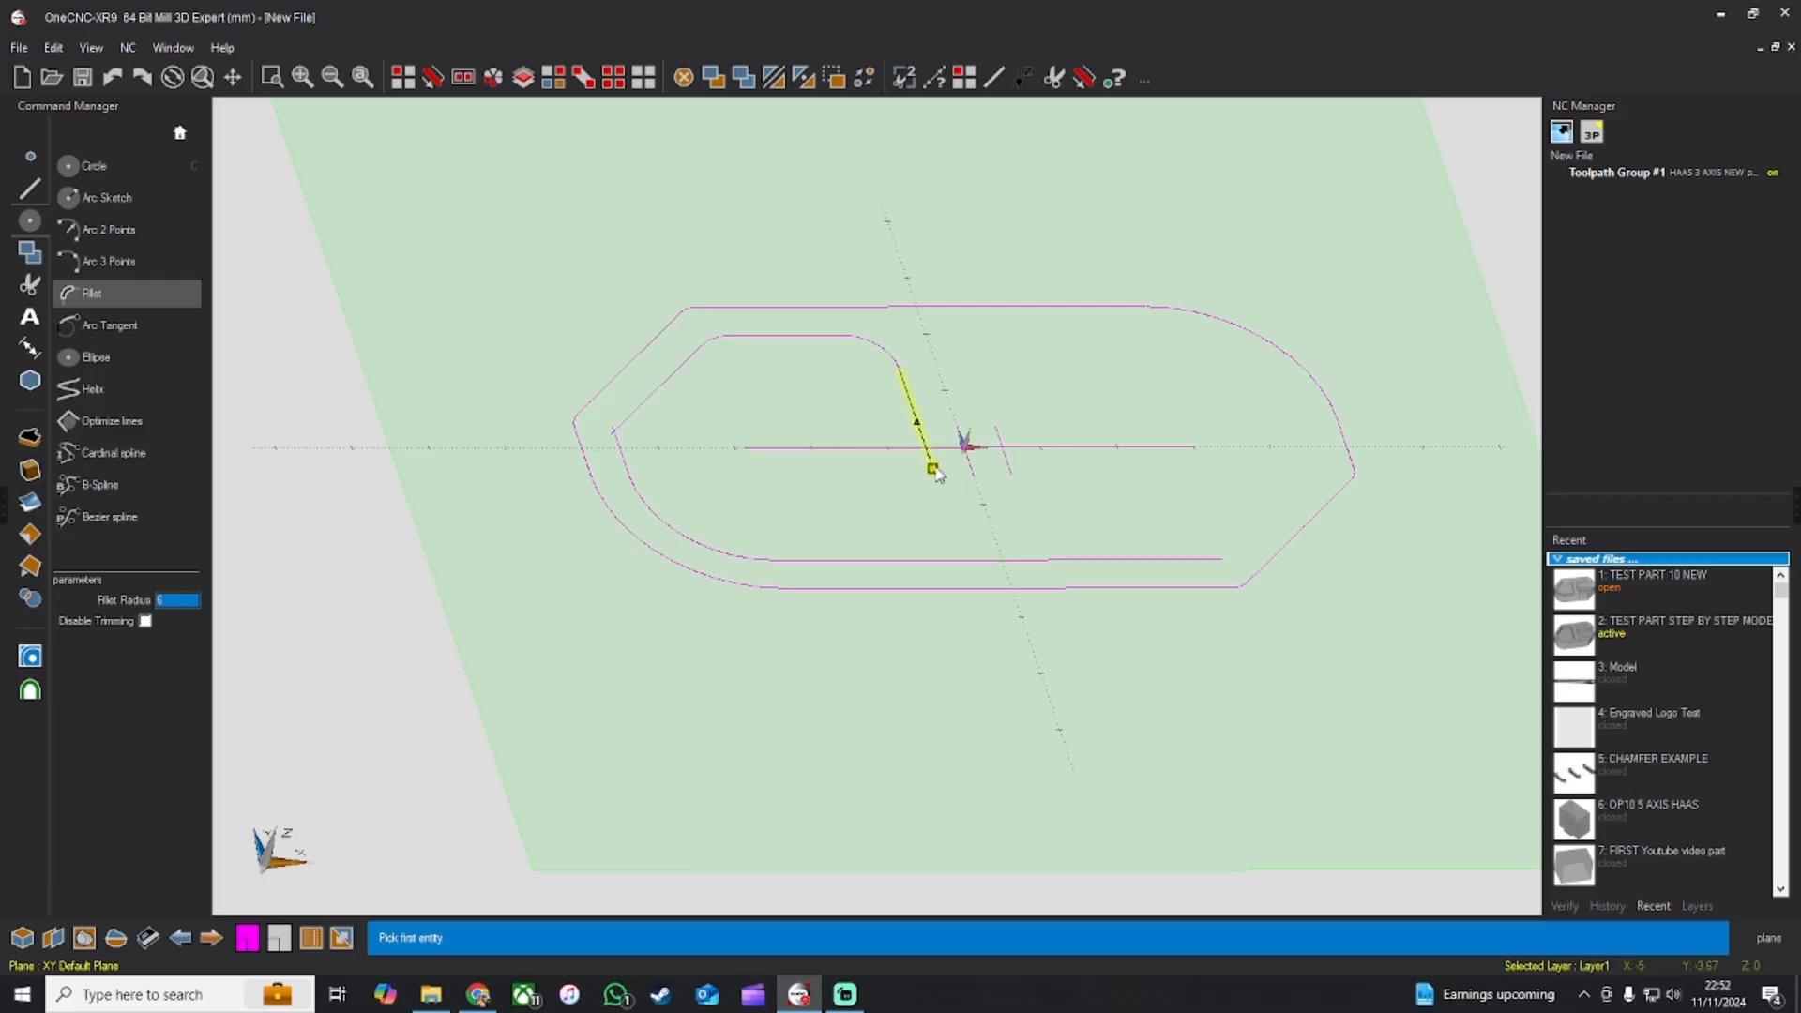
{"action": "left_click", "coordinate": [936, 471]}
{"action": "left_click", "coordinate": [884, 561]}
{"action": "left_click", "coordinate": [623, 456]}
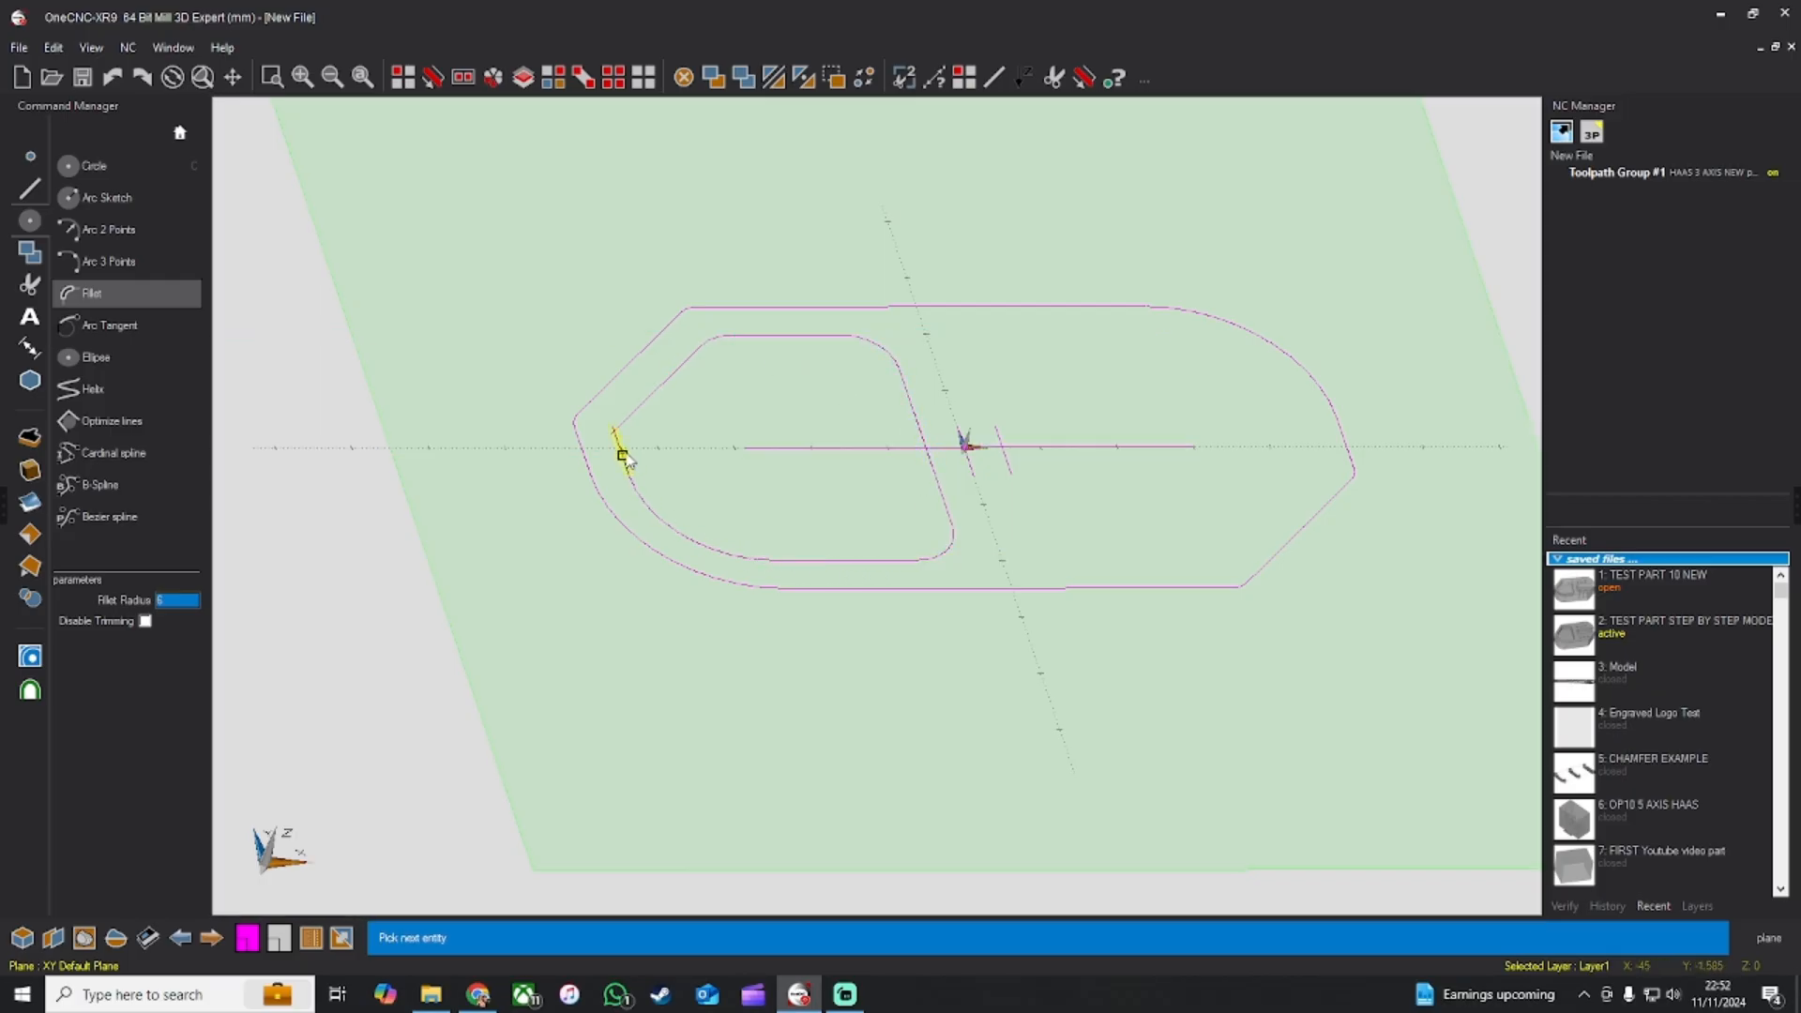
{"action": "left_click", "coordinate": [635, 411]}
Step: Offset the horizontal centre line 6 mm to both sides
{"action": "left_click", "coordinate": [30, 188]}
{"action": "left_click", "coordinate": [128, 262]}
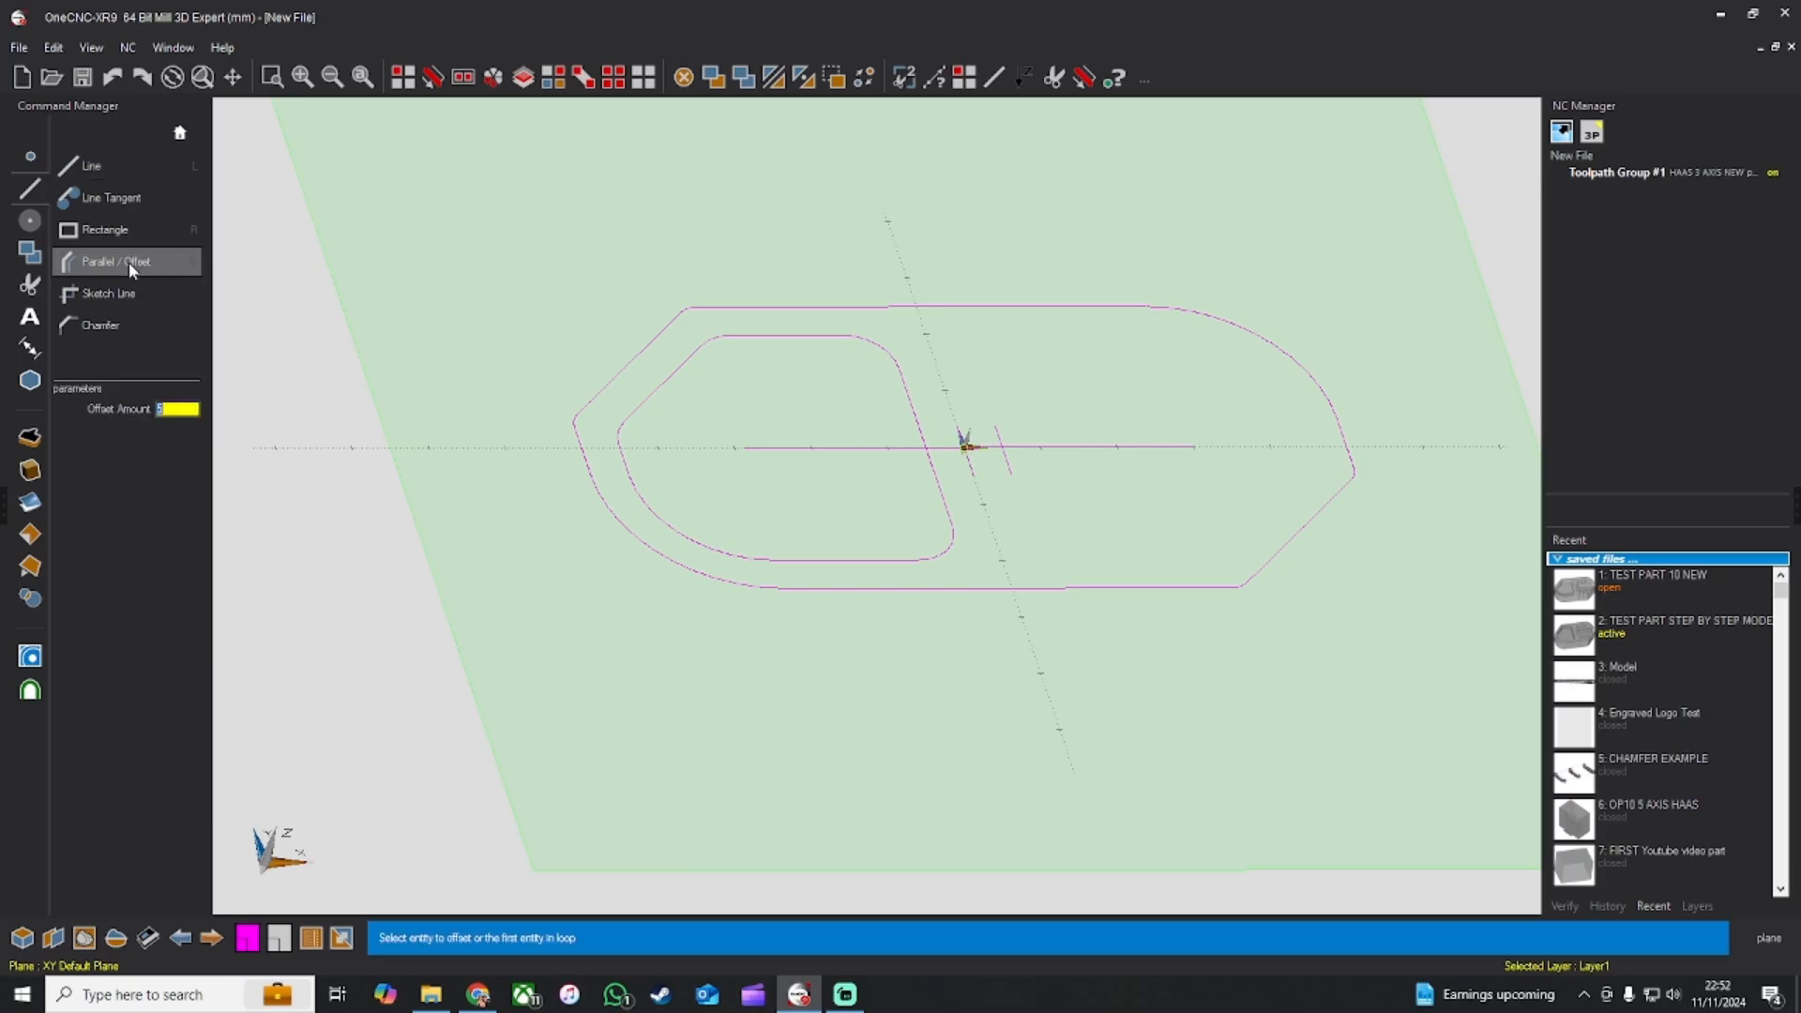
{"action": "type", "text": "6"}
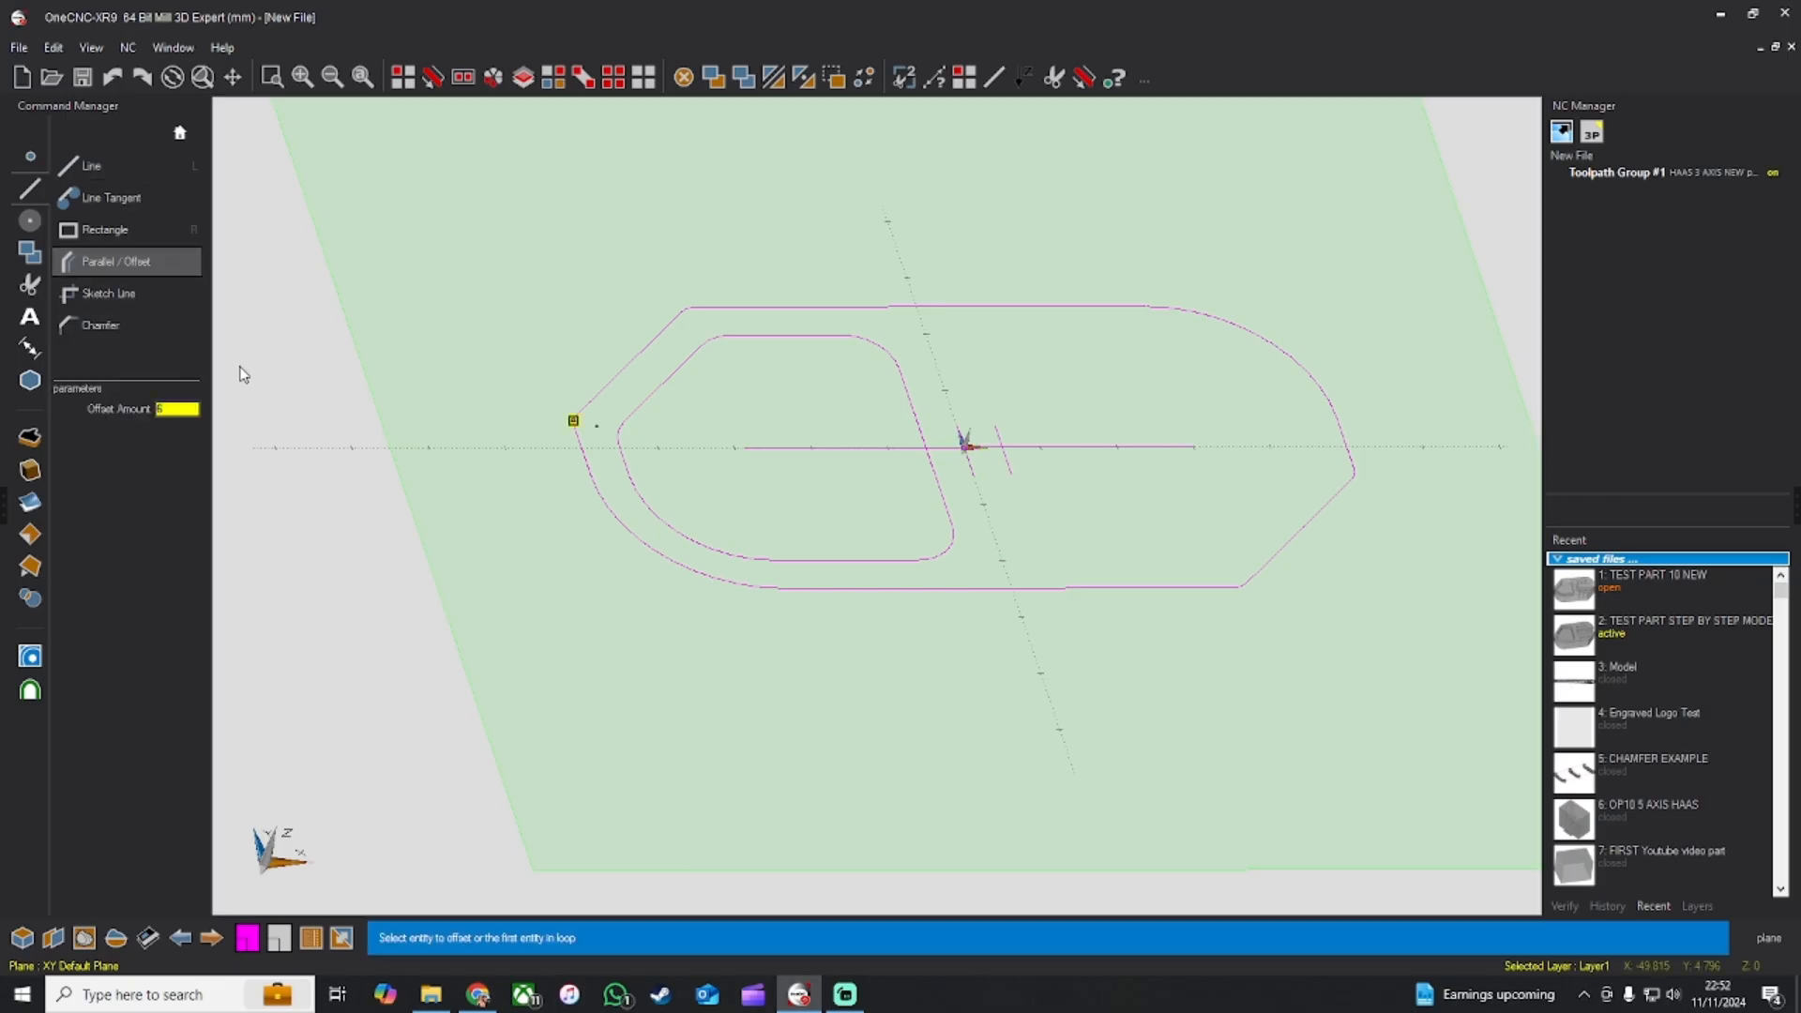
{"action": "left_click", "coordinate": [975, 448]}
{"action": "left_click", "coordinate": [1121, 480]}
{"action": "left_click", "coordinate": [1097, 446]}
{"action": "left_click", "coordinate": [1077, 409]}
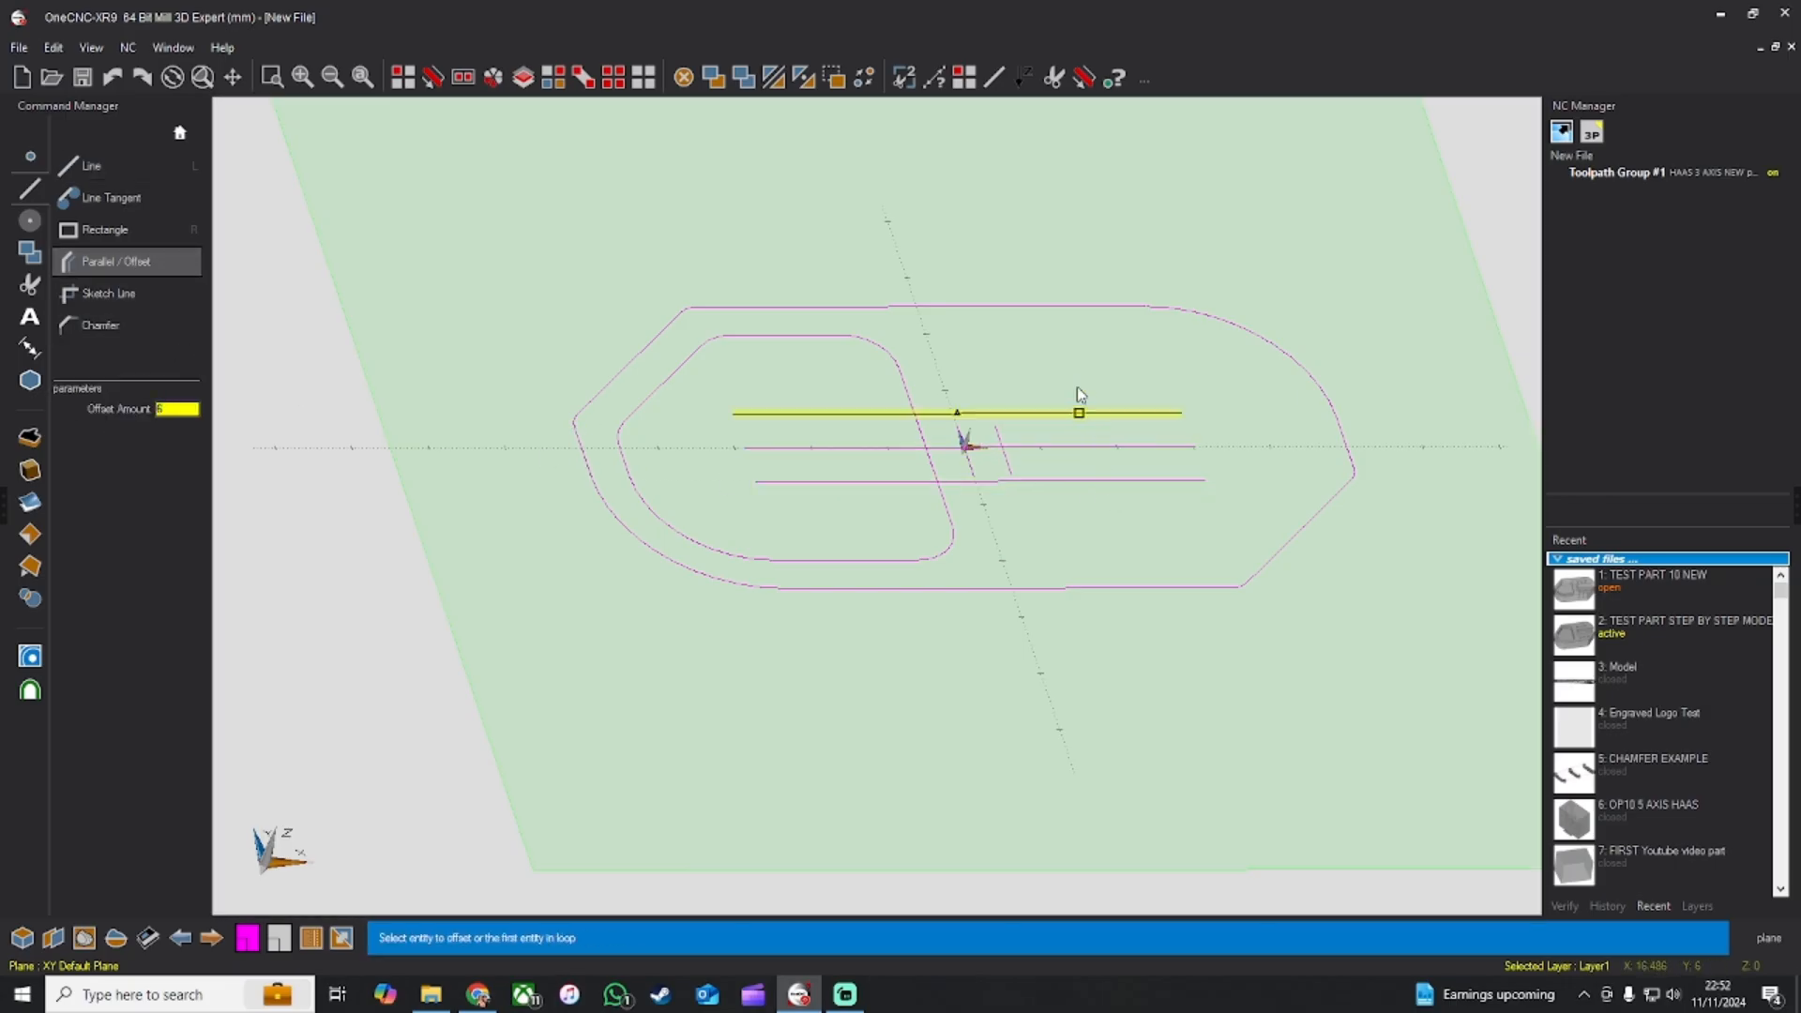
Step: Fillet the short vertical offset line to the upper and lower horizontal offset lines with a 6 mm radius, forming a rounded slot end
{"action": "key", "text": "Escape"}
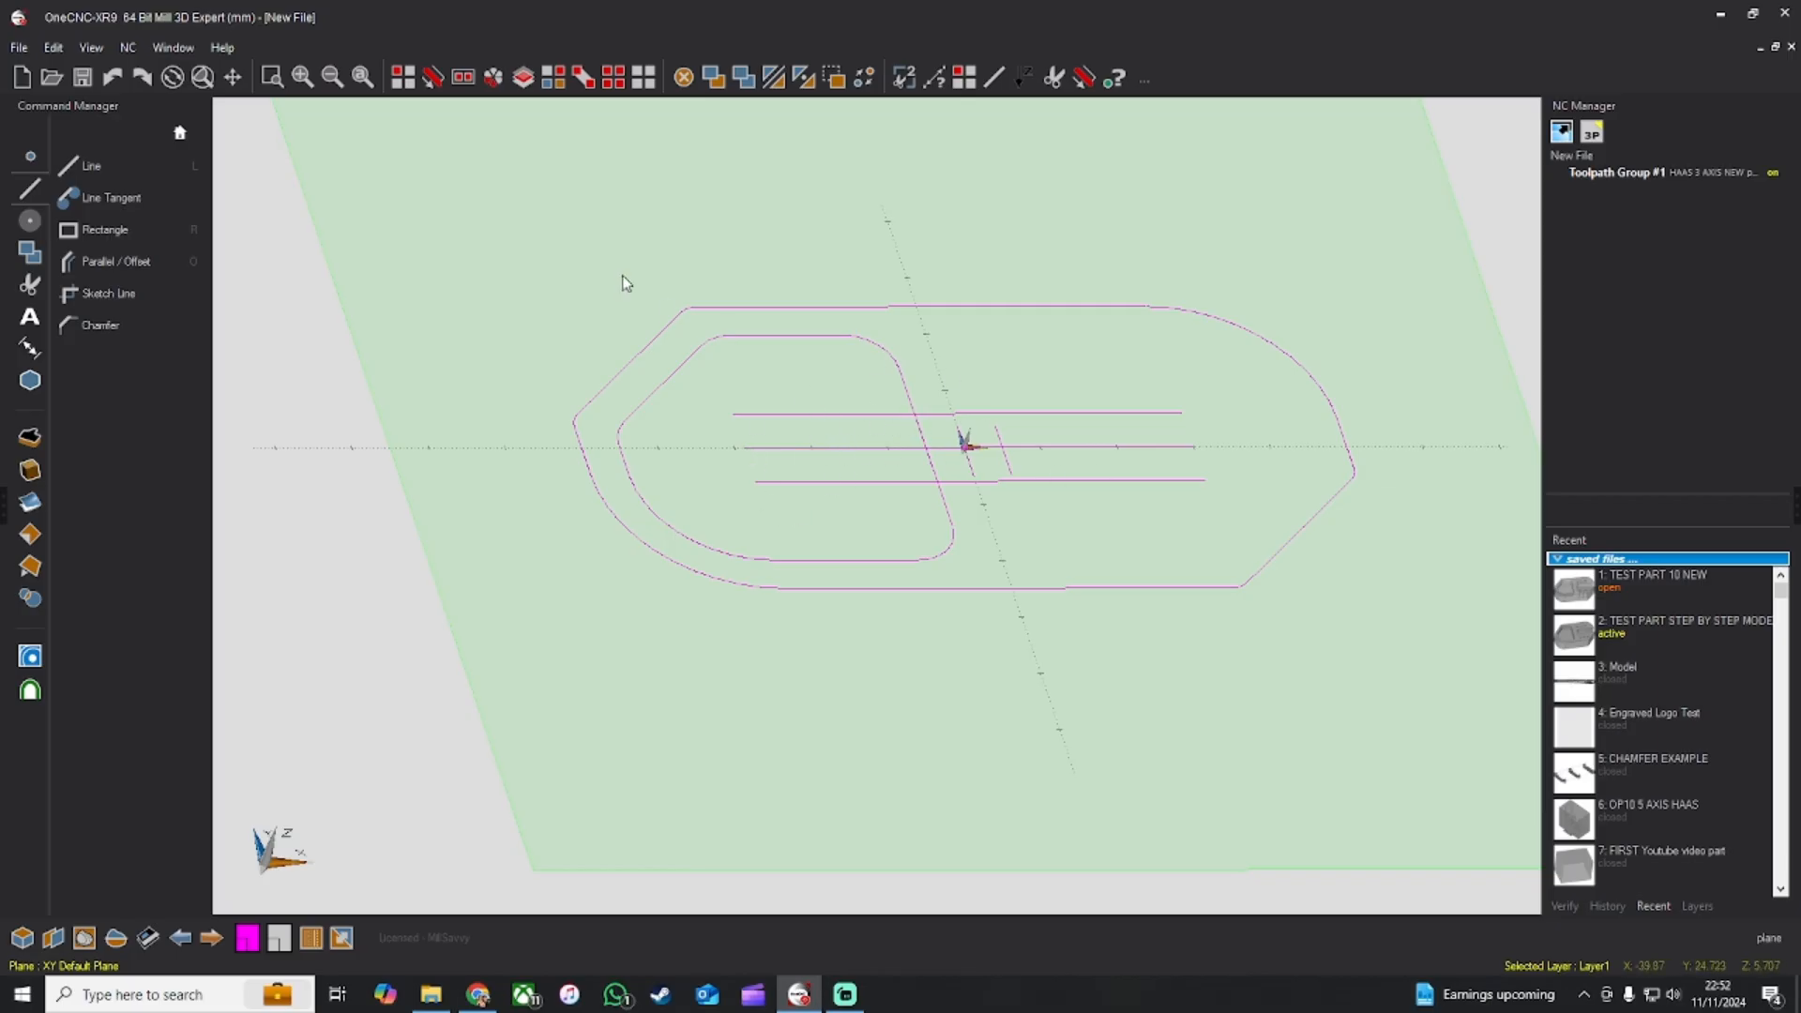
{"action": "left_click", "coordinate": [30, 221]}
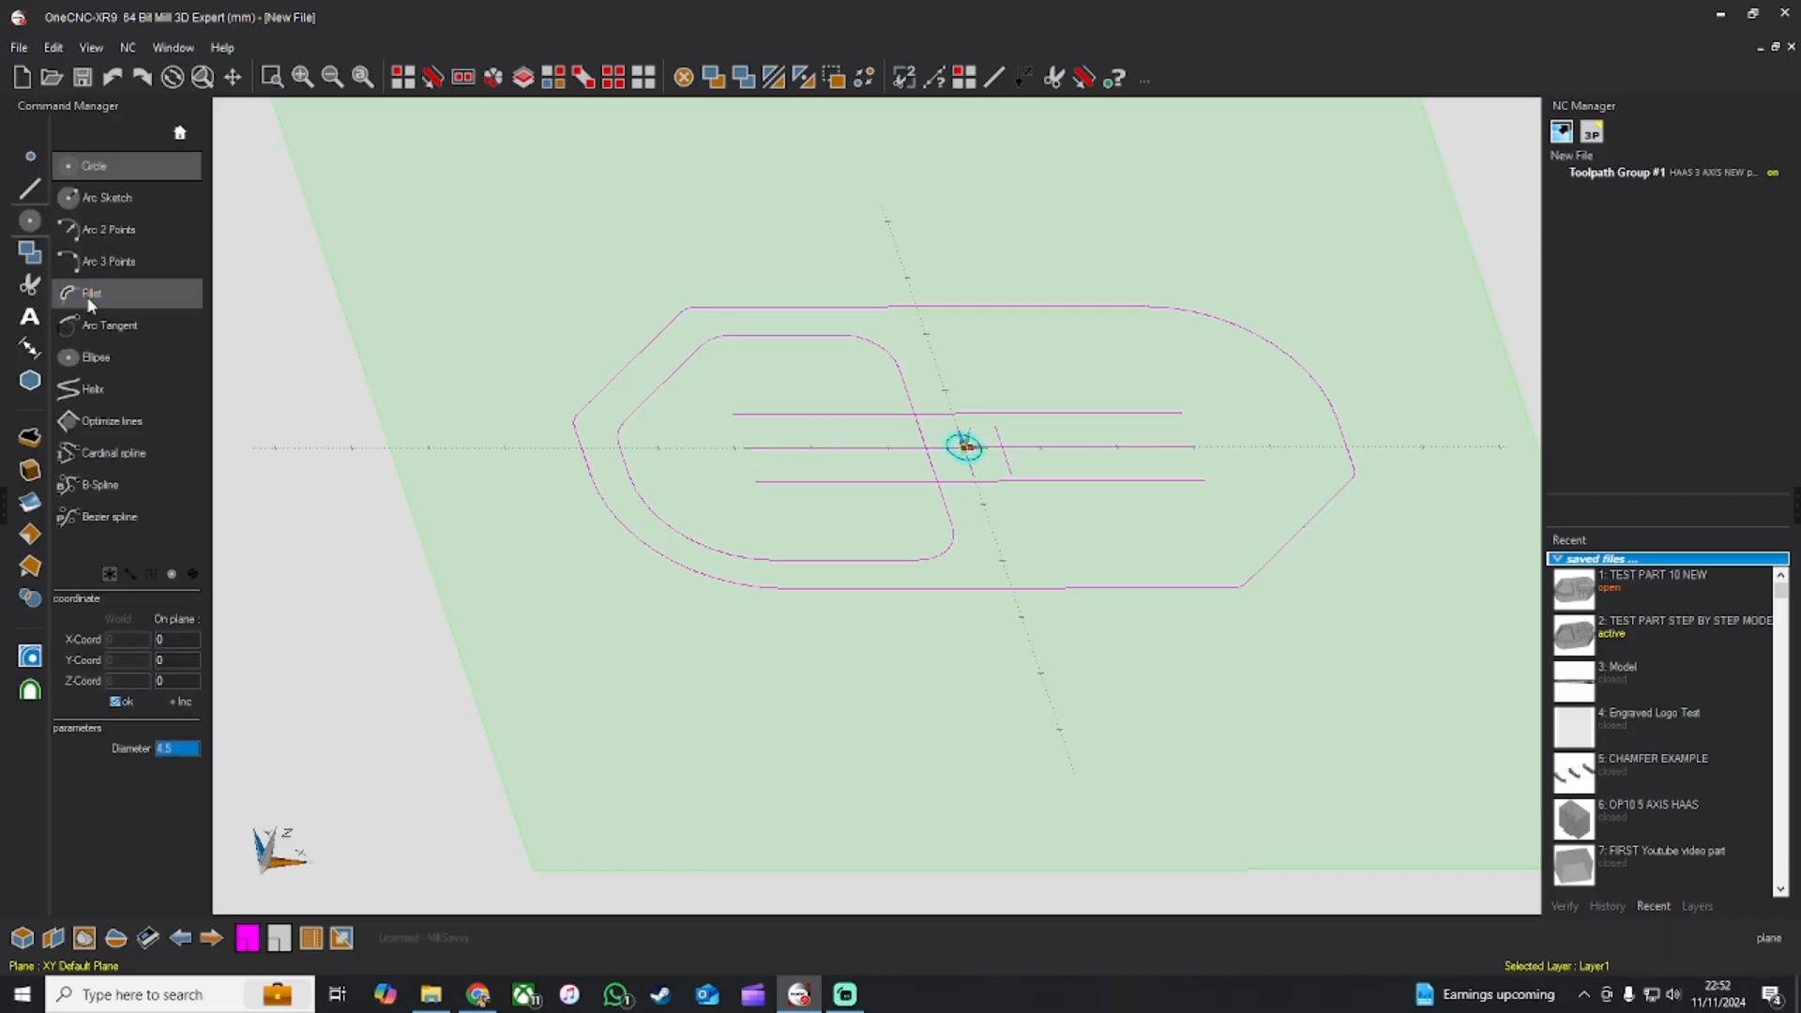
{"action": "left_click", "coordinate": [80, 293]}
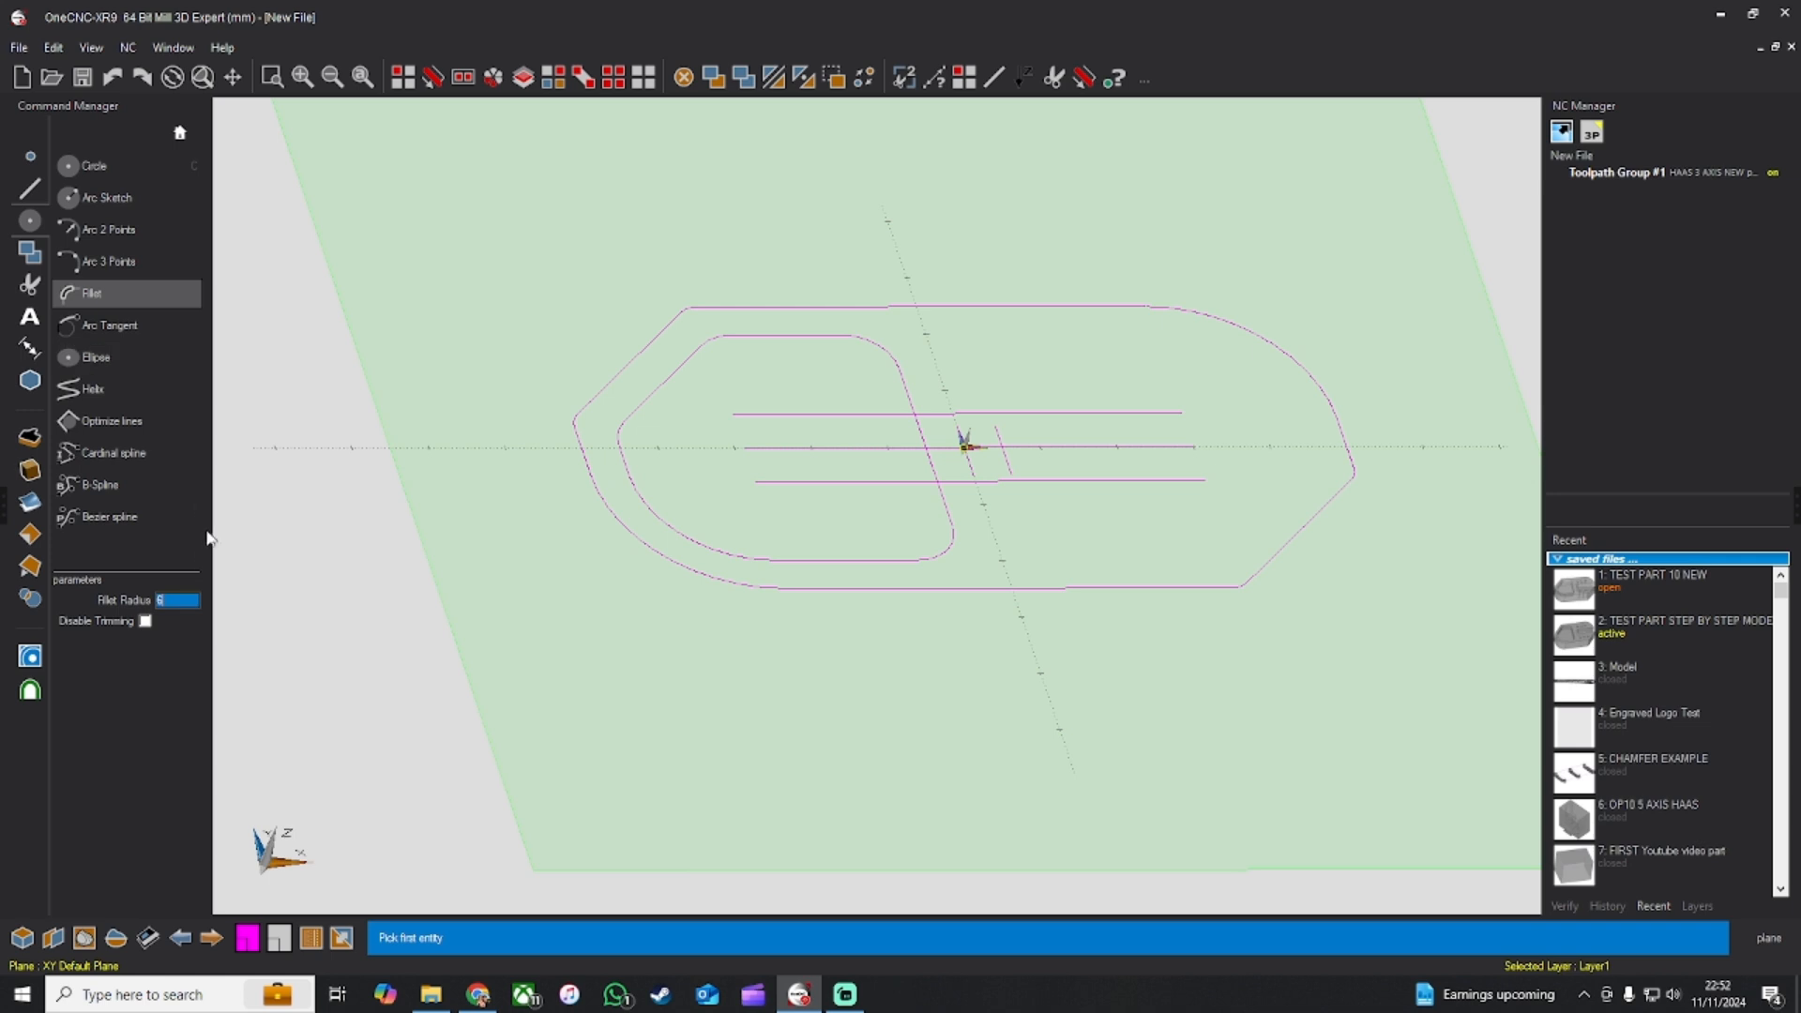
{"action": "left_click", "coordinate": [1001, 441]}
{"action": "left_click", "coordinate": [1030, 414]}
{"action": "left_click", "coordinate": [1046, 482]}
{"action": "left_click", "coordinate": [1012, 447]}
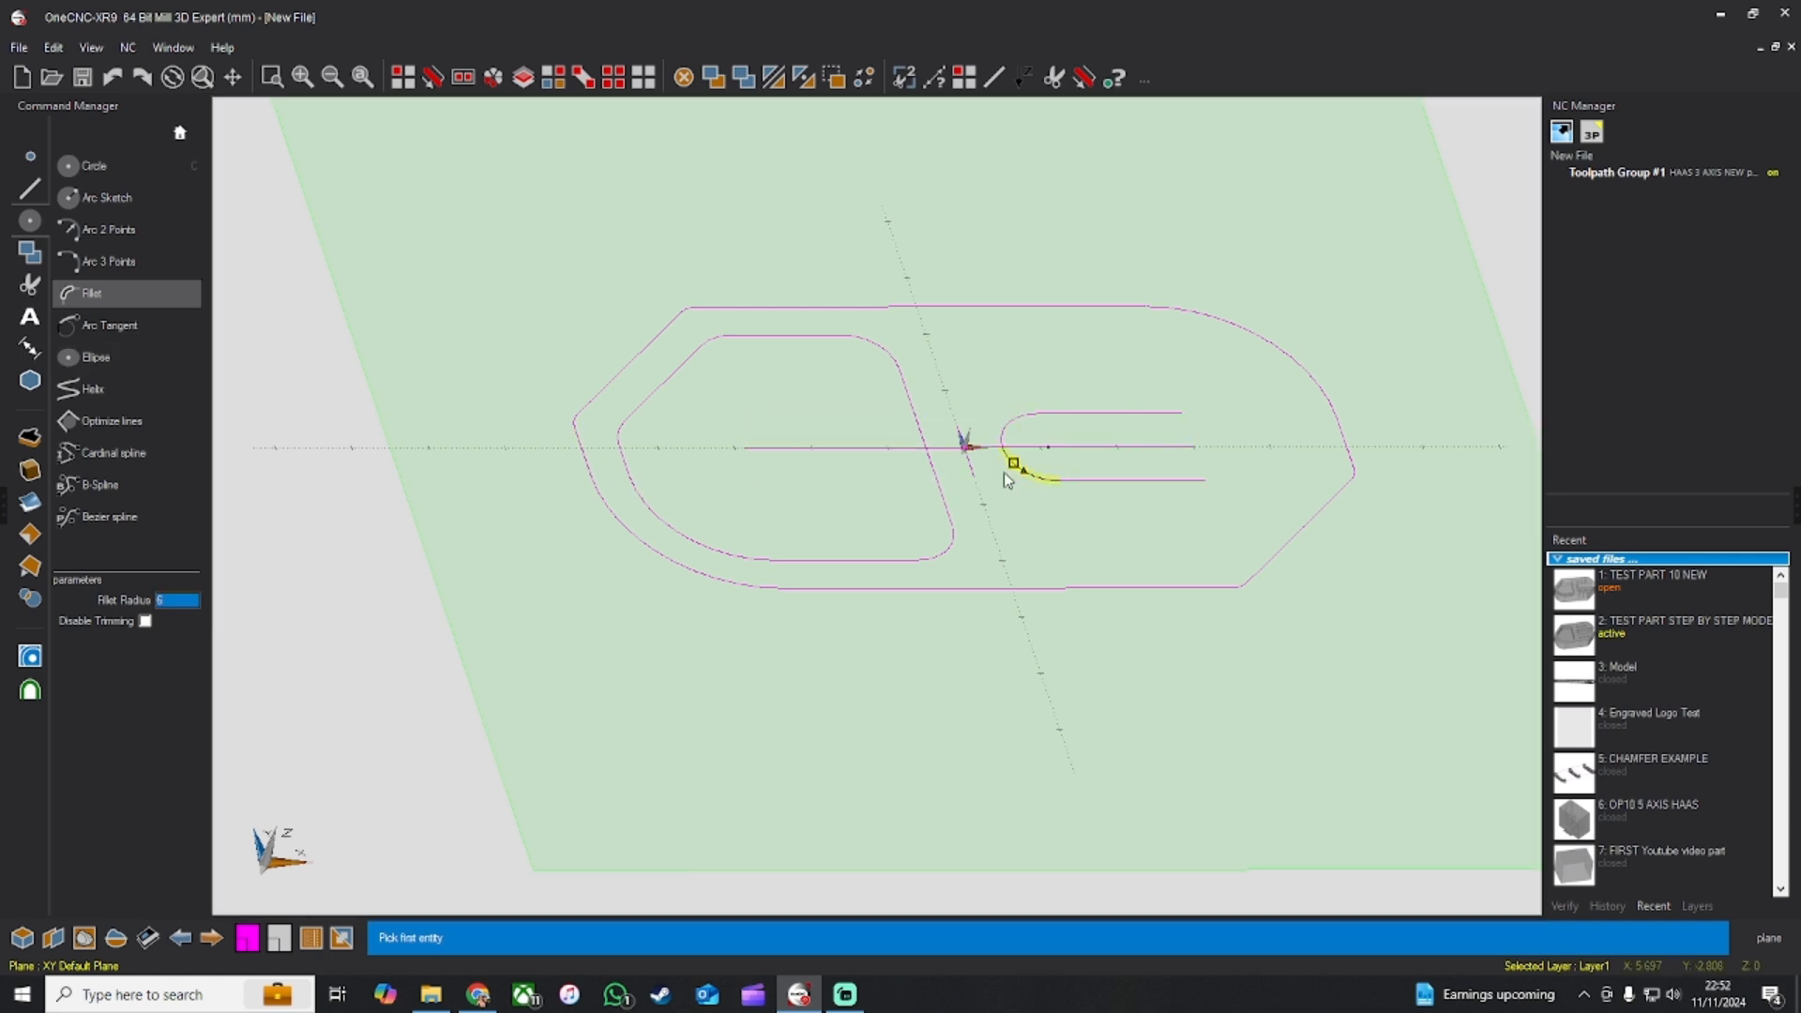
{"action": "key", "text": "Escape"}
Step: Delete the long horizontal centre line and the short vertical centre line through the origin
{"action": "middle_click_drag", "start_coordinate": [684, 337], "coordinate": [630, 343]}
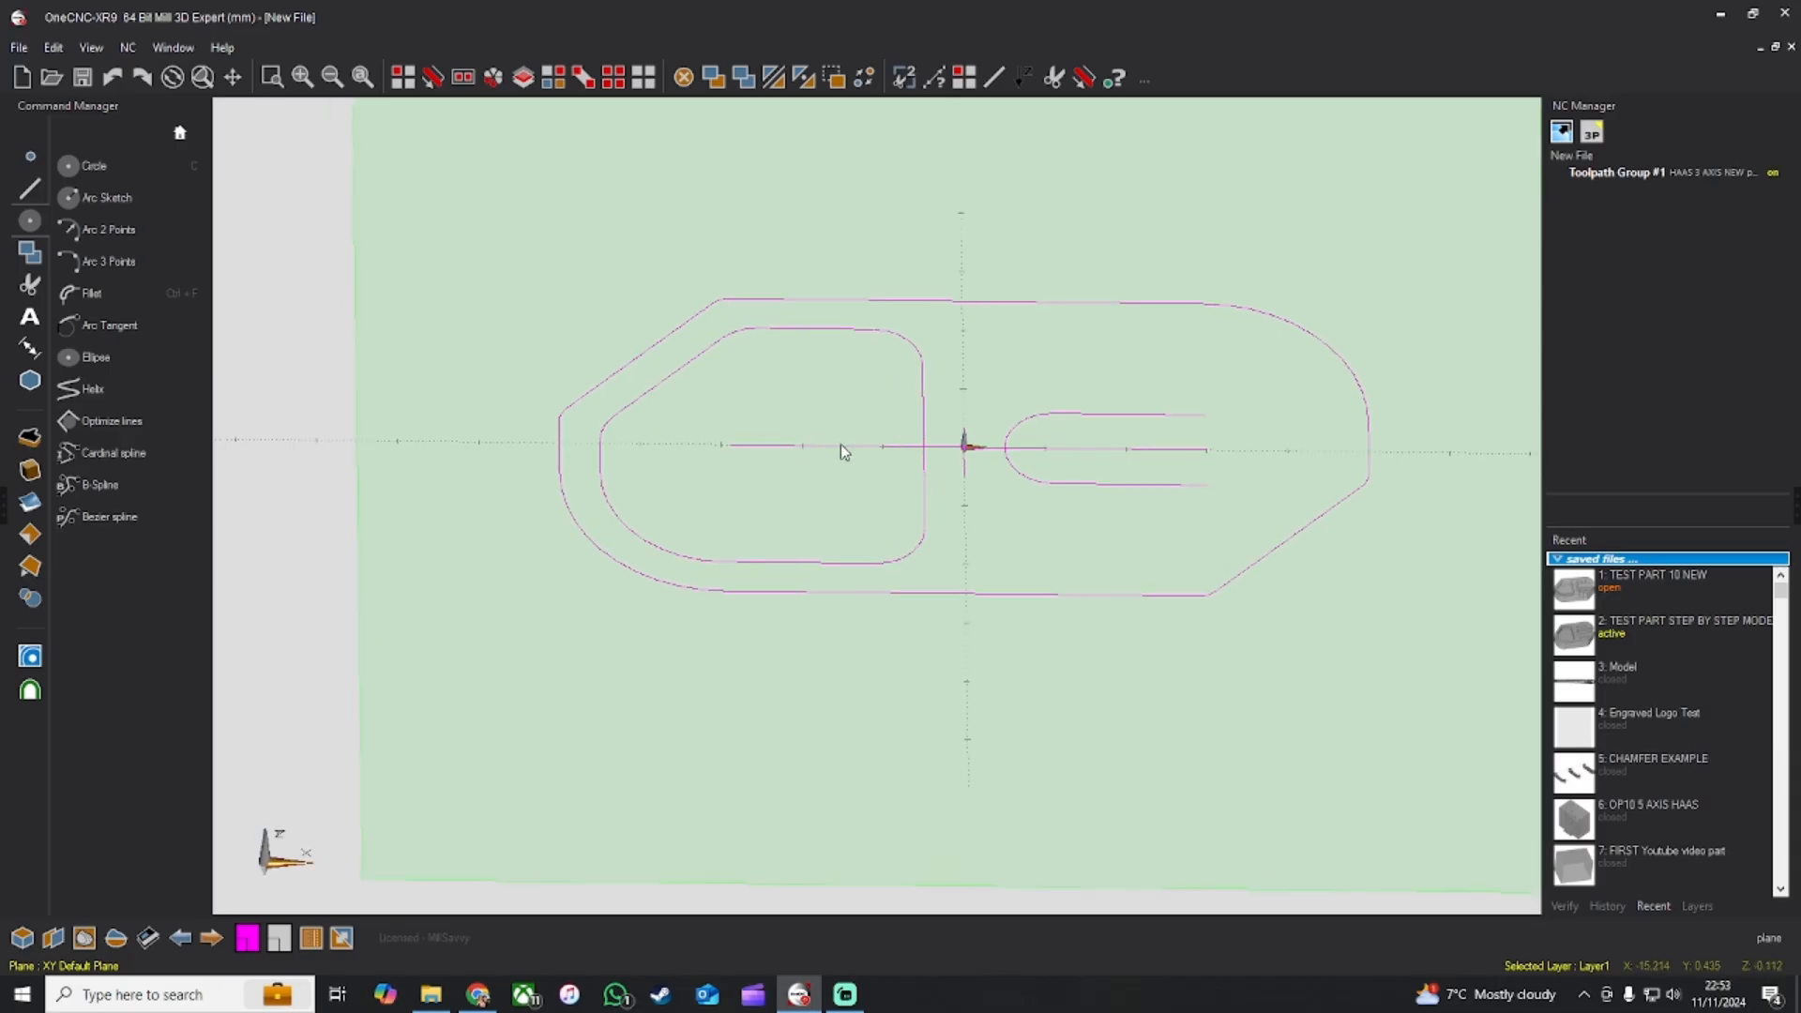
{"action": "left_click", "coordinate": [403, 84]}
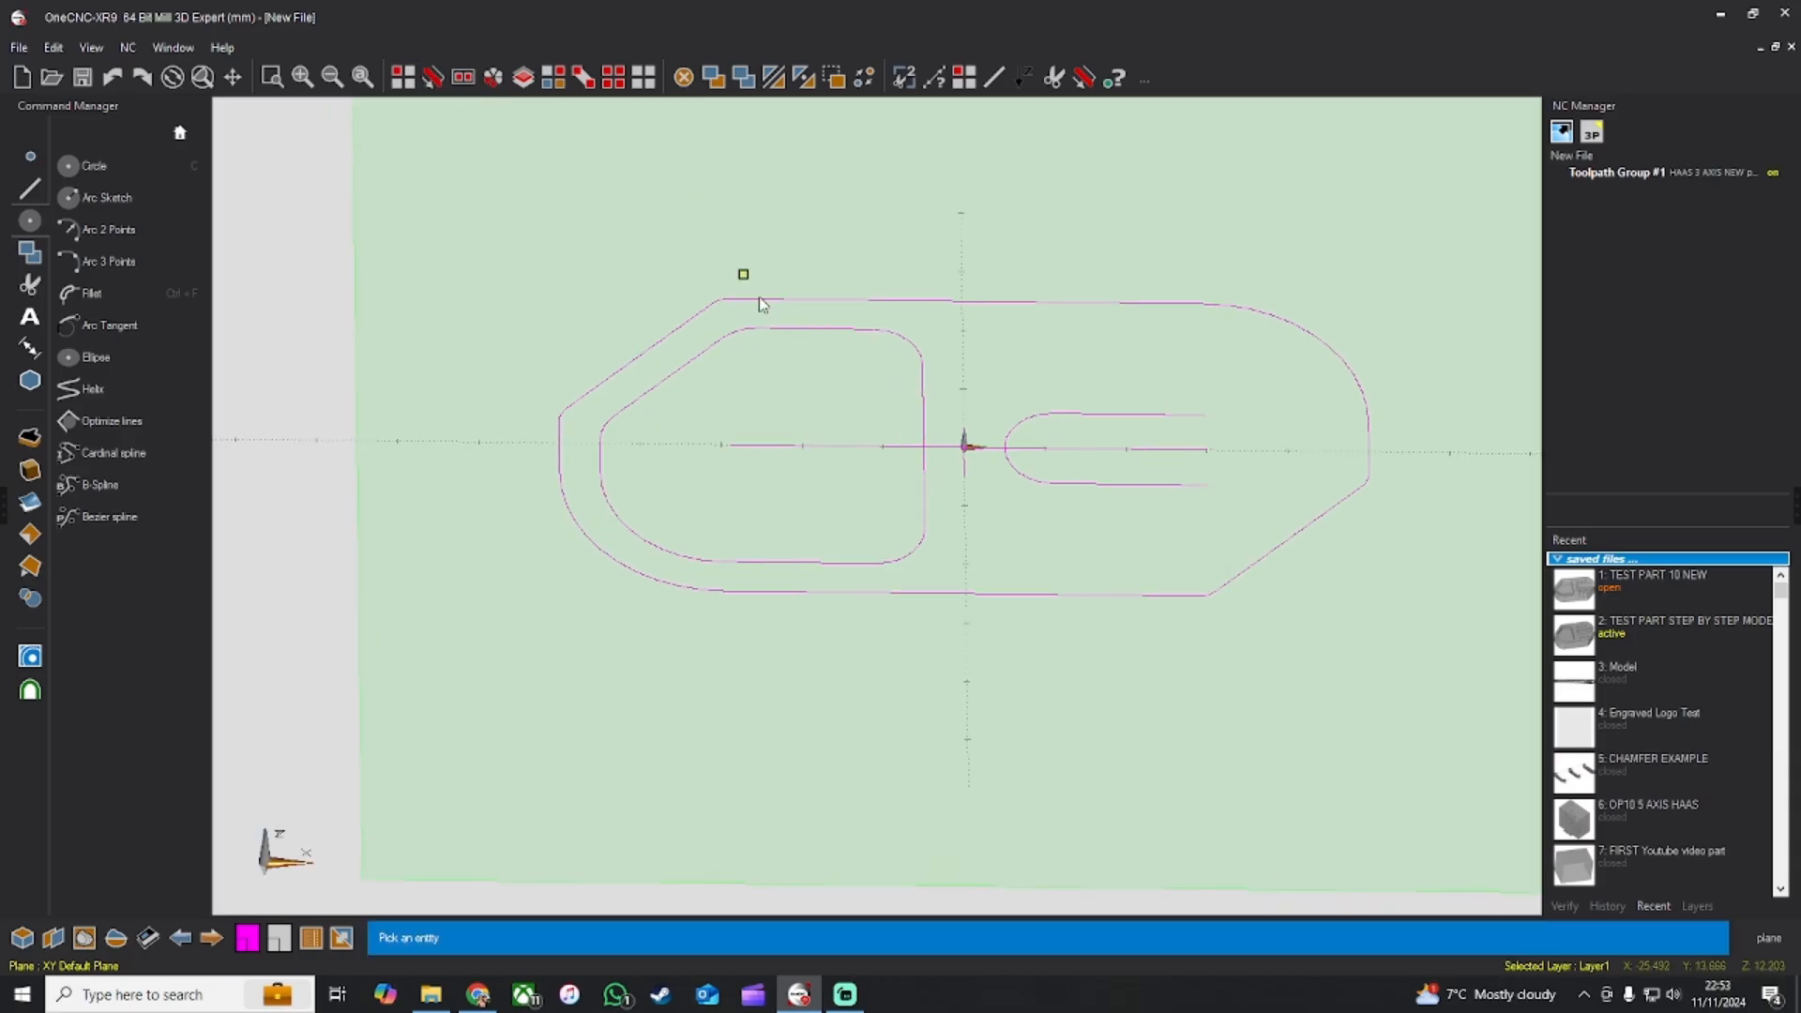
{"action": "left_click", "coordinate": [964, 463]}
{"action": "right_click", "coordinate": [993, 394]}
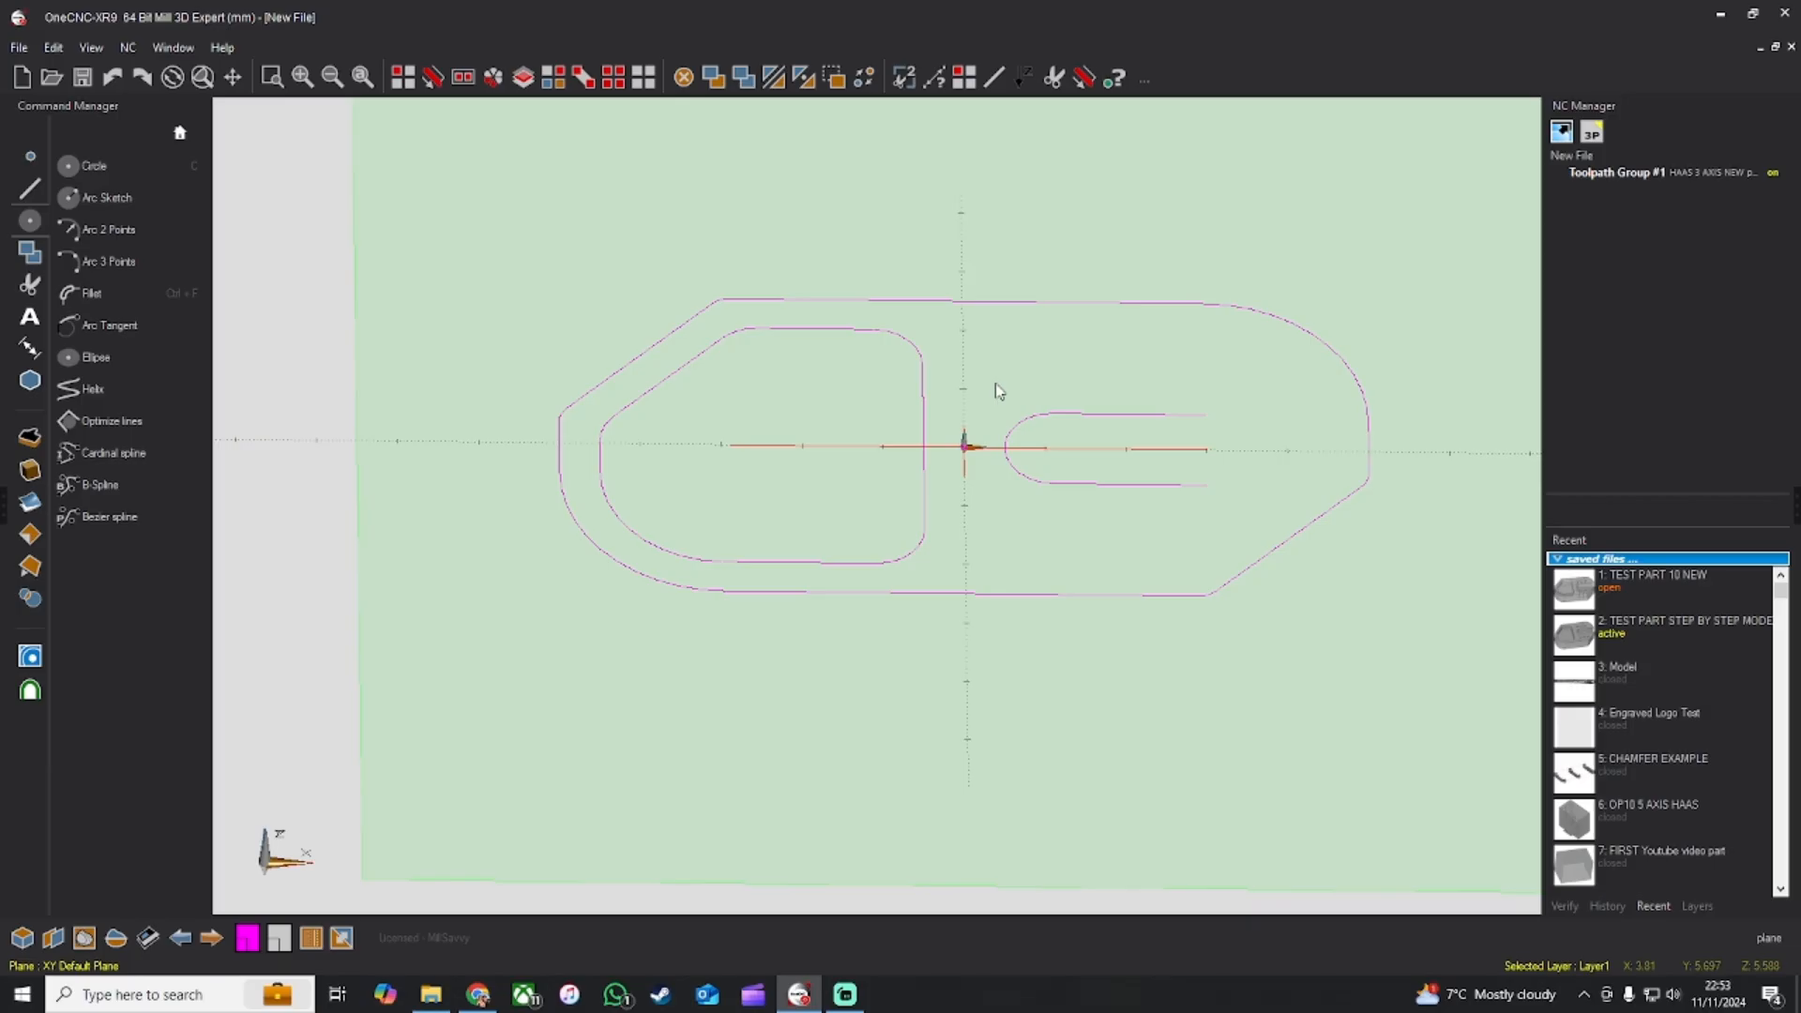
{"action": "key", "text": "Delete"}
Step: Extend the slot's upper edge with a line to X56 Y6 beyond the profile, and add a vertical line down to X56 Y-5
{"action": "left_click", "coordinate": [30, 188]}
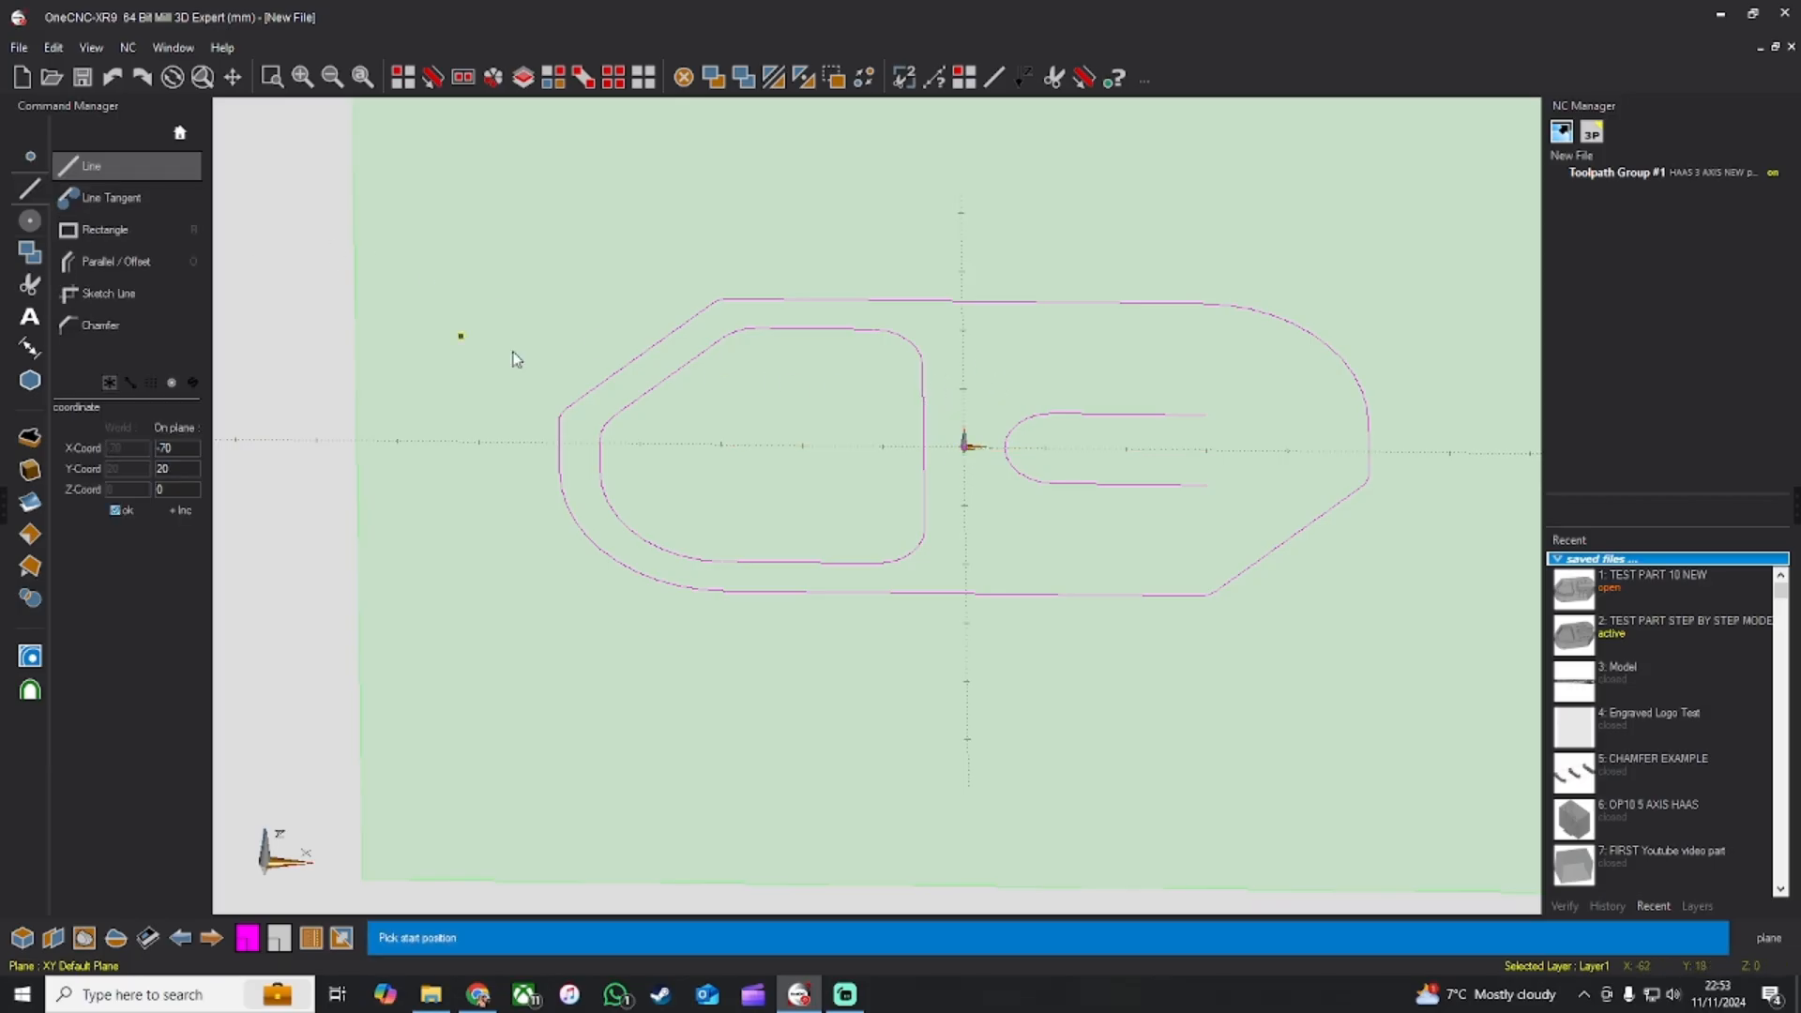
{"action": "left_click", "coordinate": [1201, 424]}
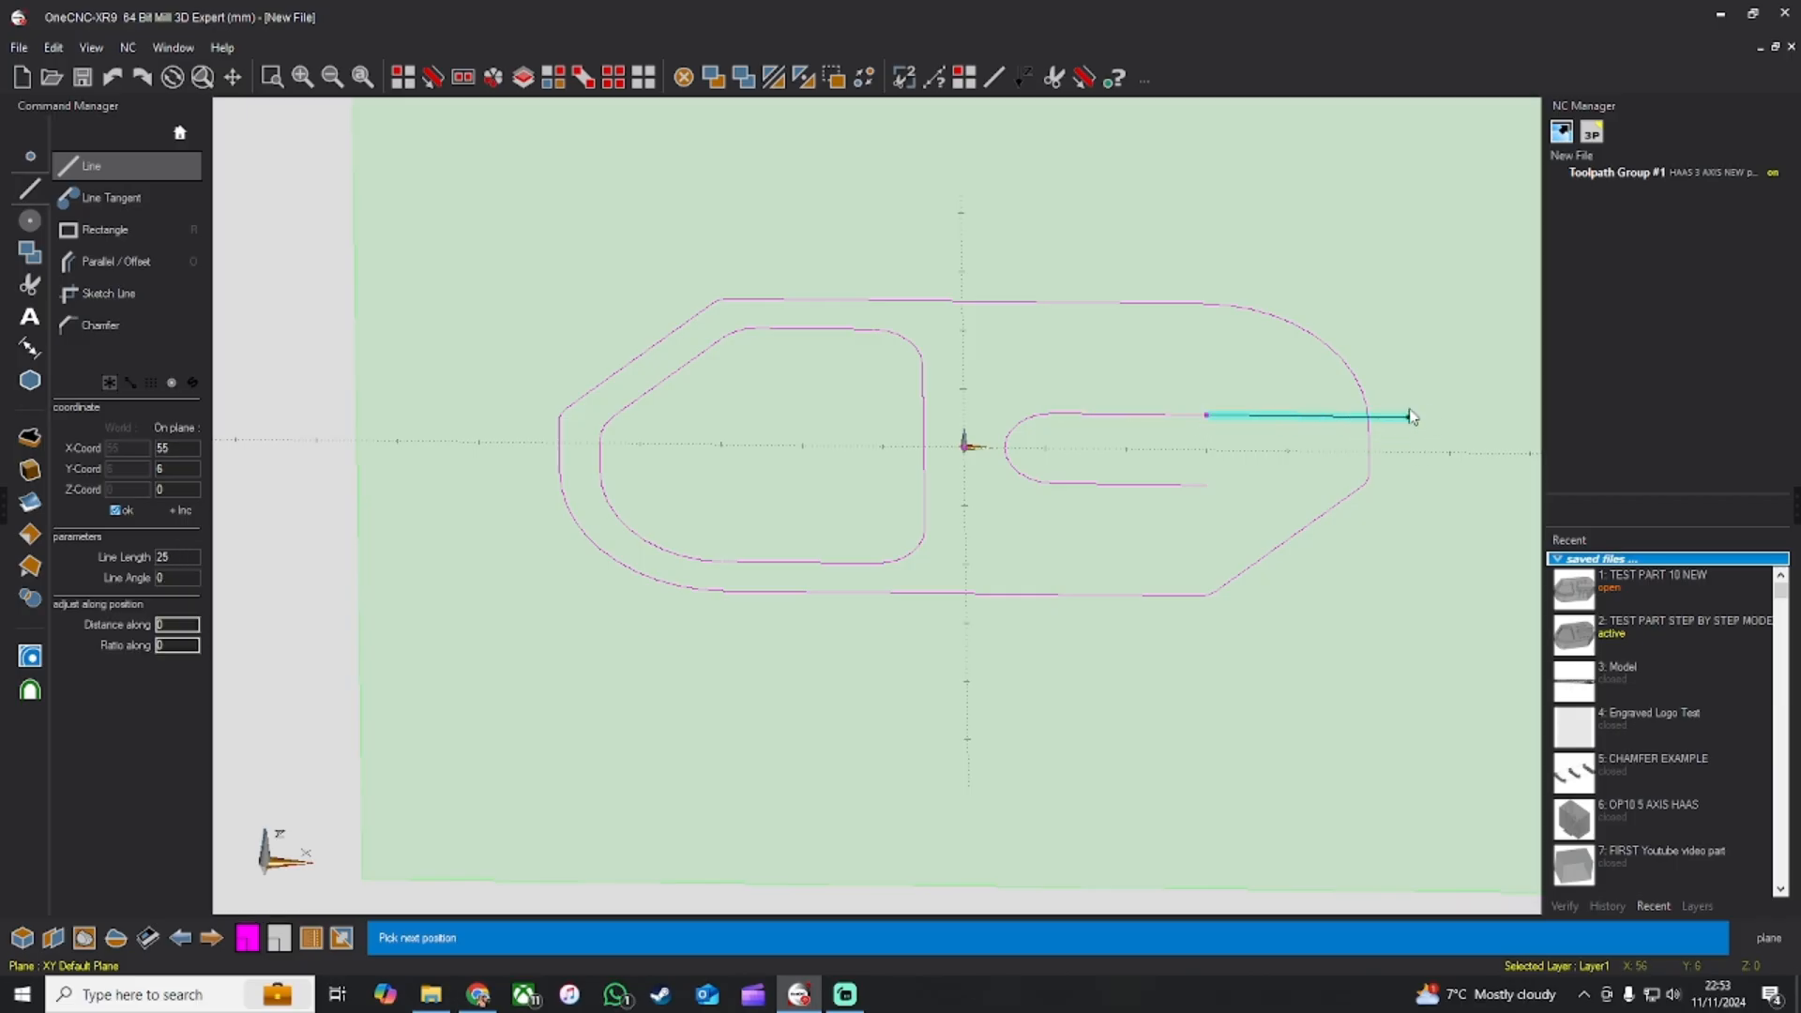
{"action": "key", "text": "space"}
{"action": "key", "text": "space"}
{"action": "scroll", "coordinate": [393, 404], "scroll_direction": "down", "scroll_amount": 3}
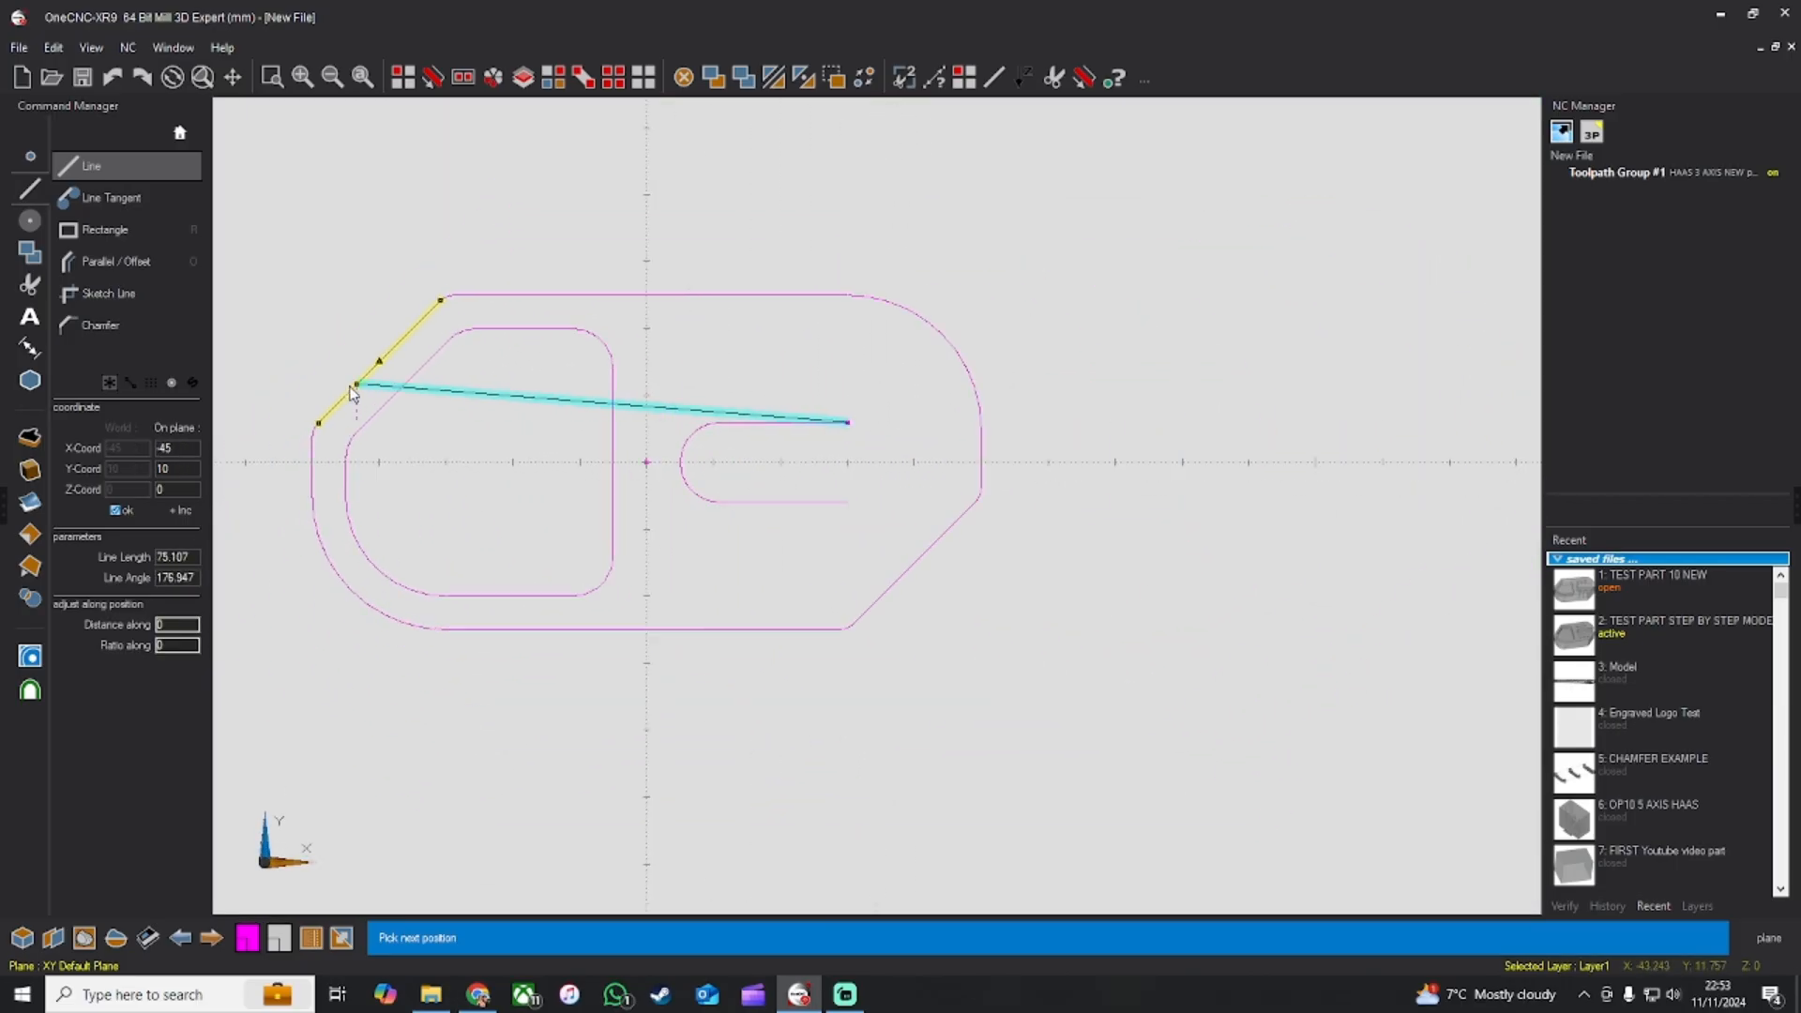
{"action": "left_click", "coordinate": [1020, 422]}
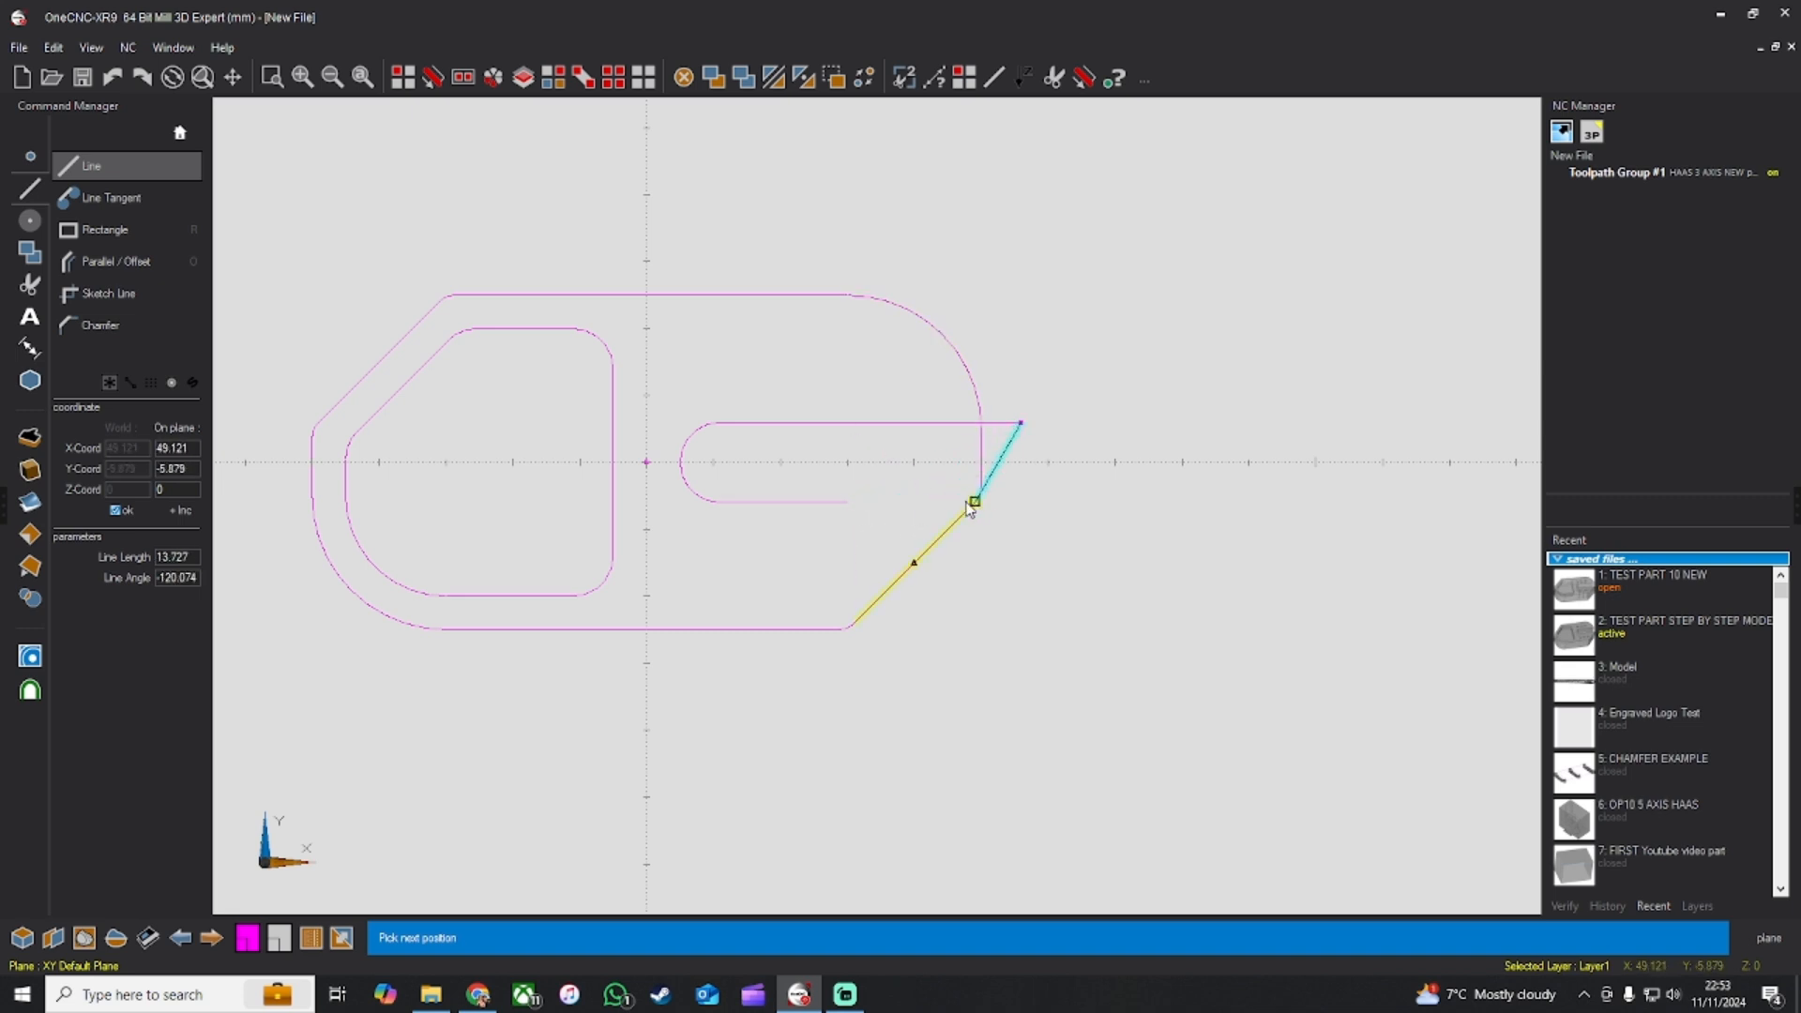
{"action": "left_click", "coordinate": [1009, 497]}
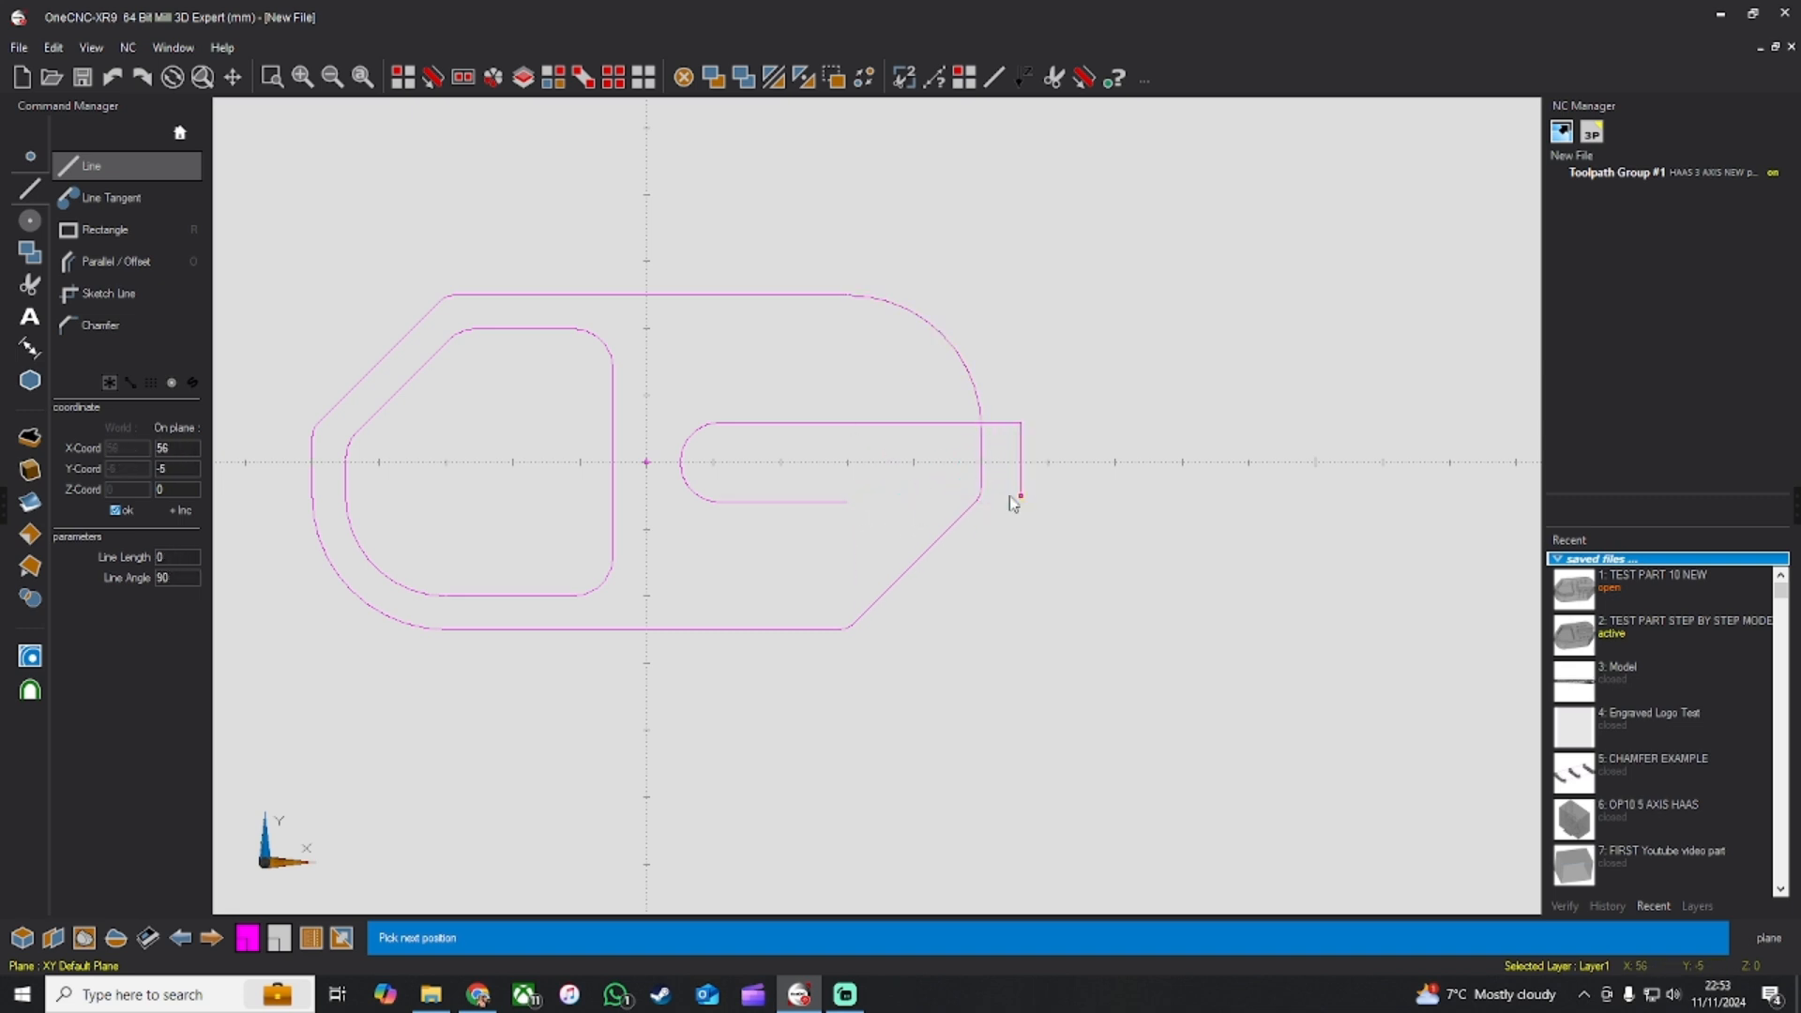
{"action": "key", "text": "Escape"}
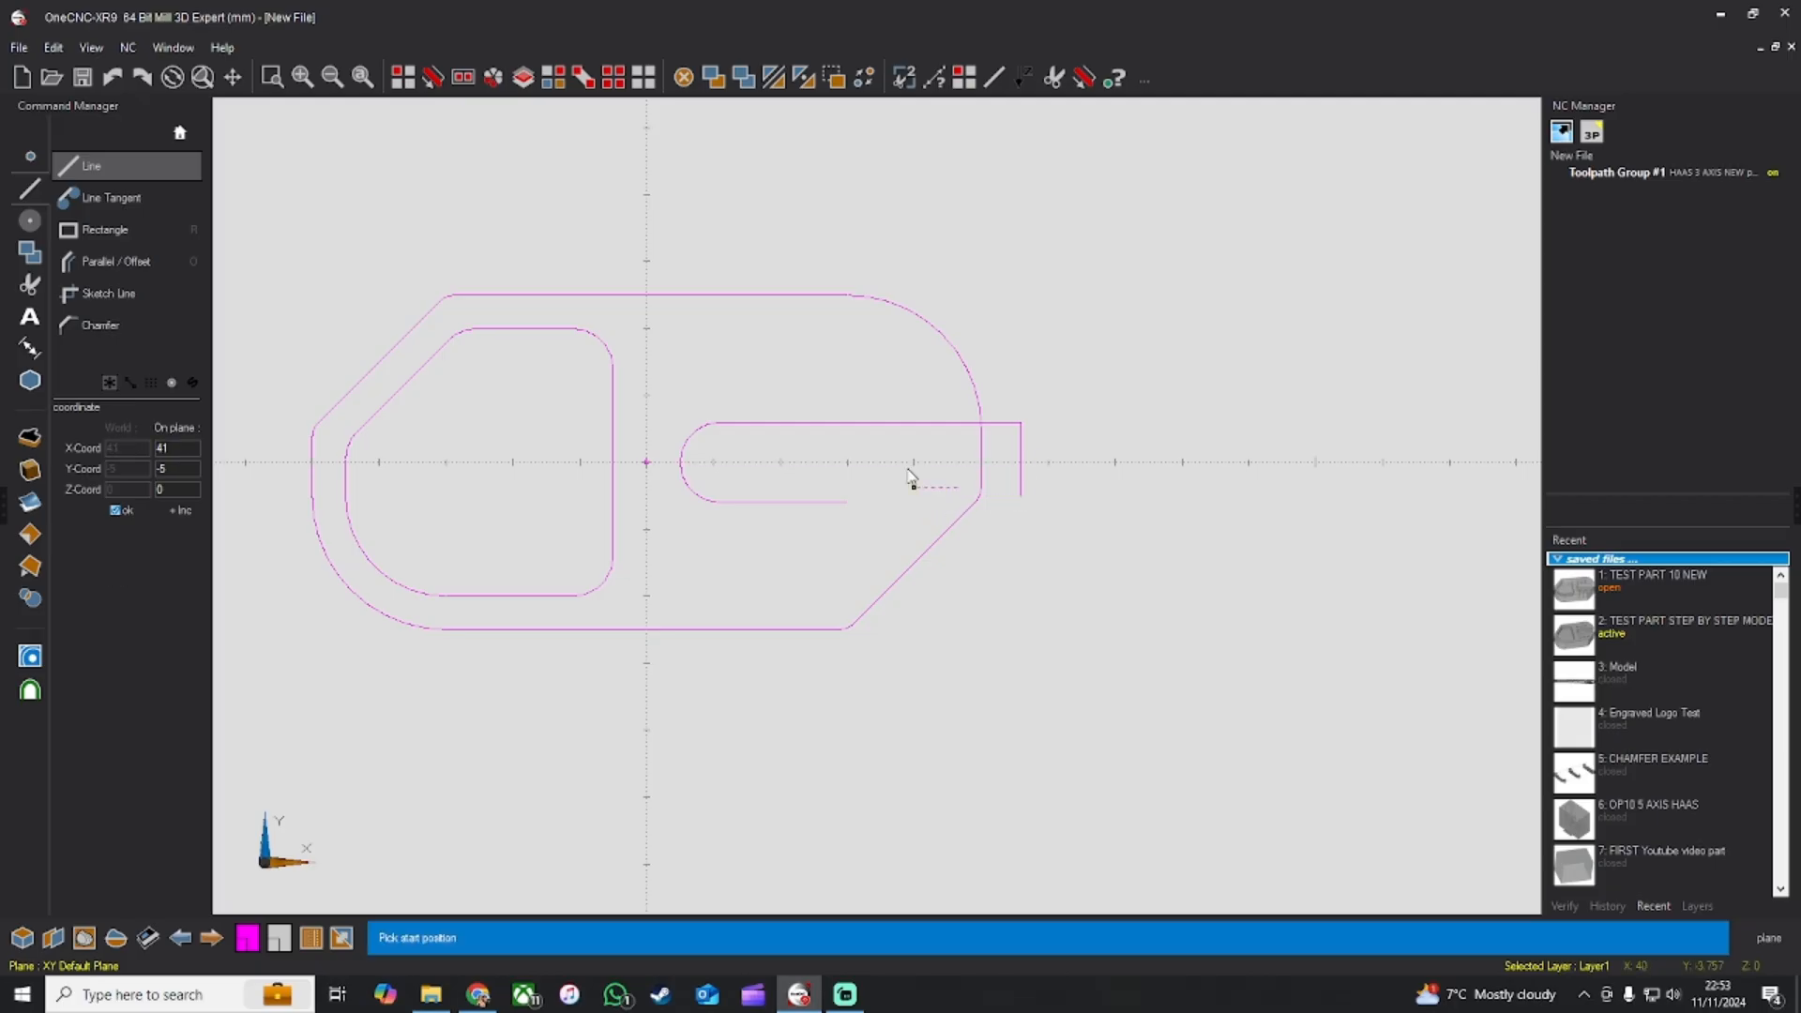
Step: Trim the new vertical line and the slot's lower edge to each other to close the open-ended slot outline
{"action": "left_click", "coordinate": [905, 77]}
{"action": "left_click", "coordinate": [1020, 487]}
{"action": "left_click", "coordinate": [835, 504]}
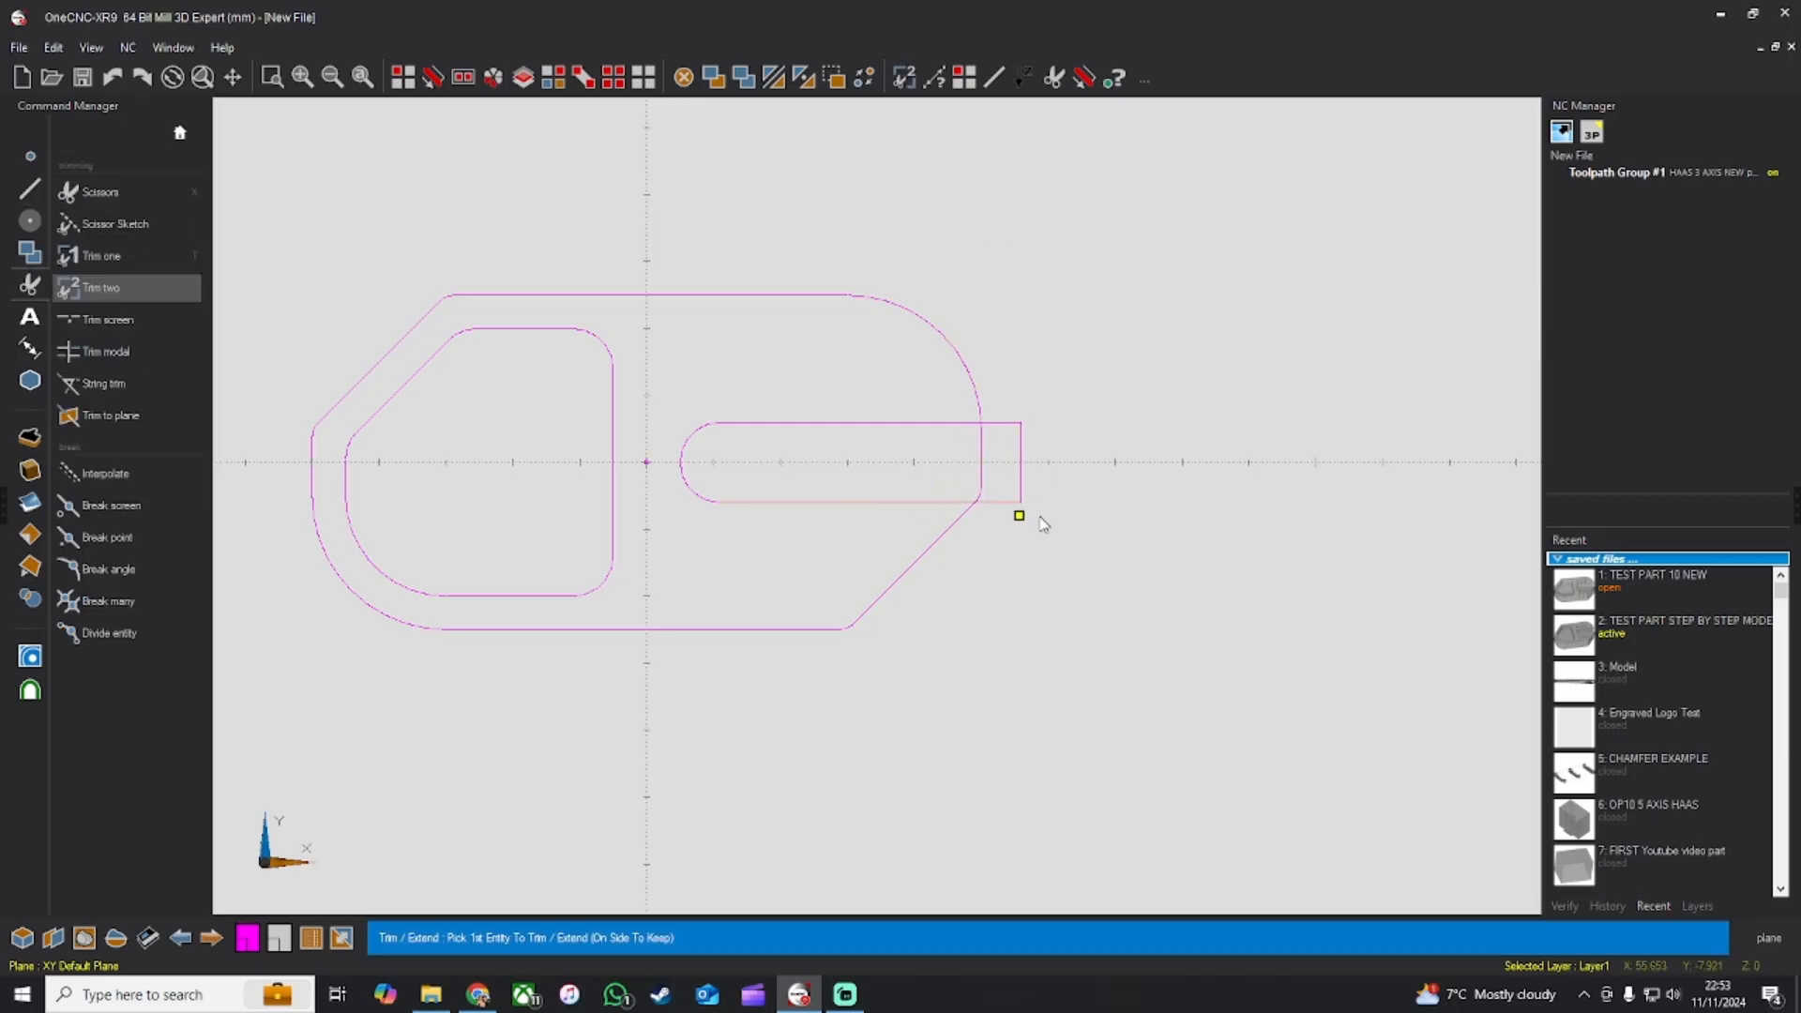
{"action": "key", "text": "Escape"}
Step: Draw three 4.5 mm diameter circles above the slot, centred at X10, X20 and X30 with Y15
{"action": "scroll", "coordinate": [1113, 442], "scroll_direction": "down", "scroll_amount": 2}
{"action": "middle_click_drag", "start_coordinate": [1113, 442], "coordinate": [1097, 205]}
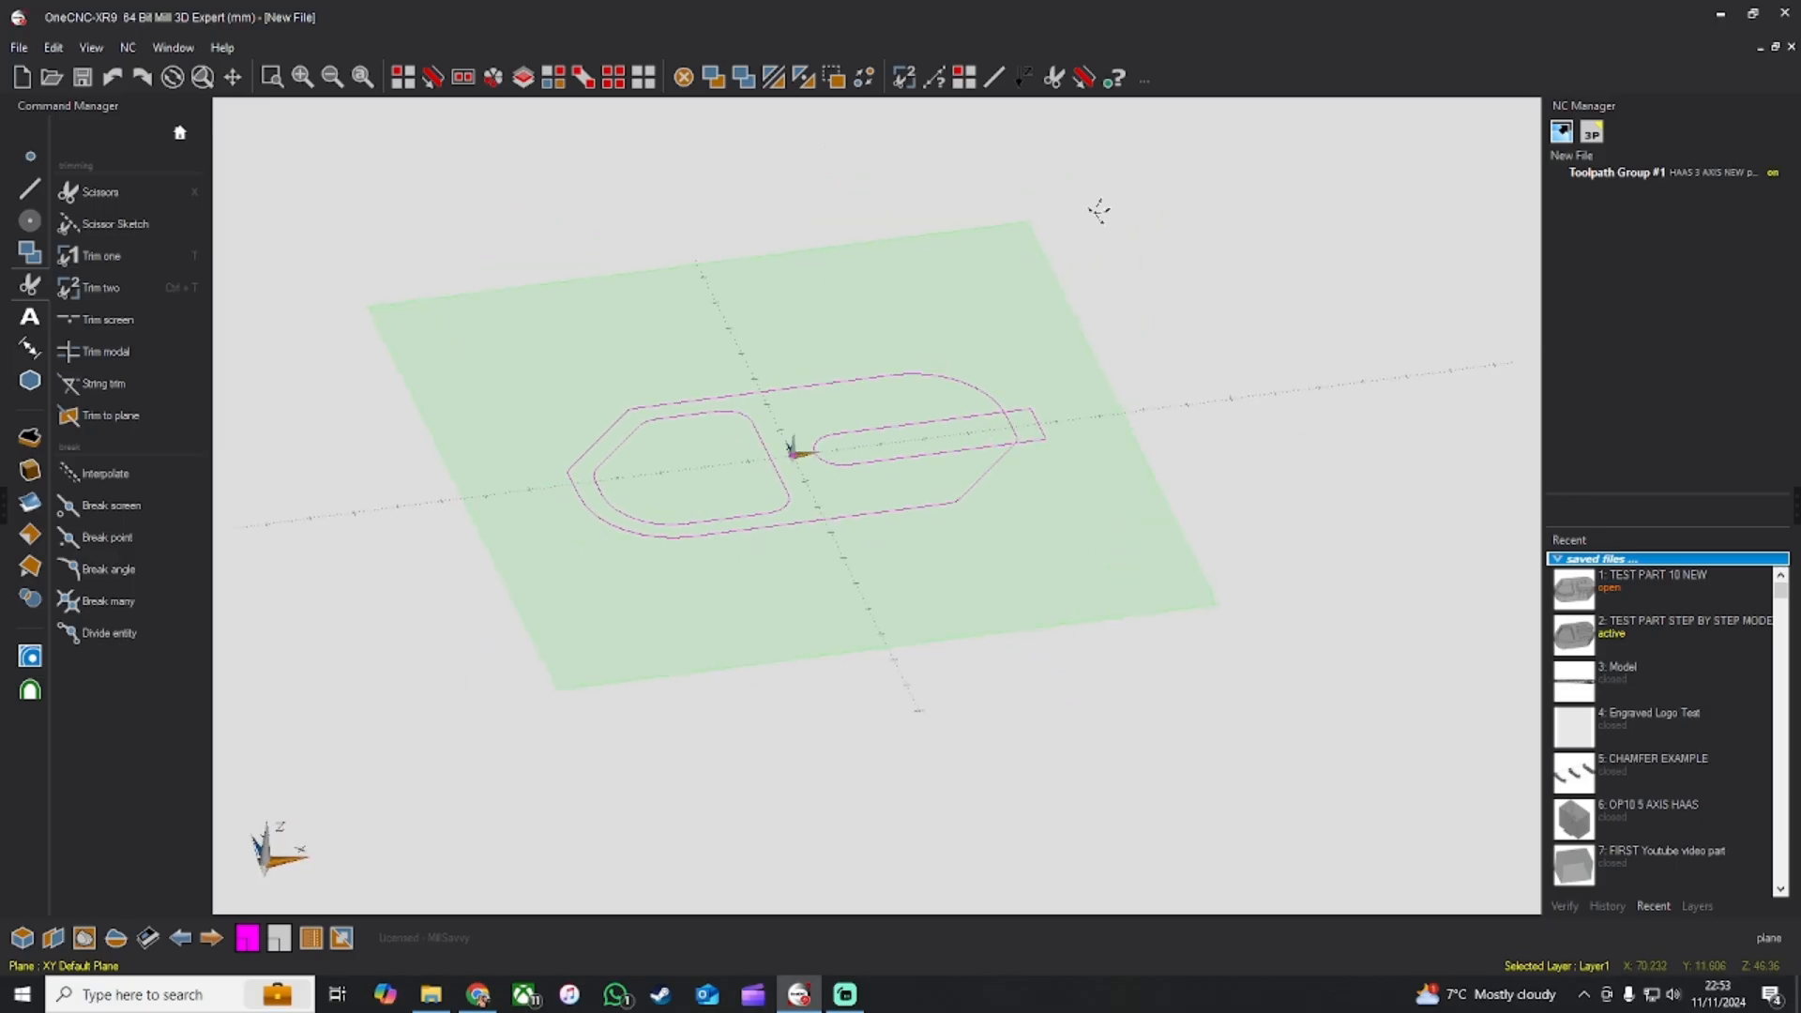
{"action": "left_click", "coordinate": [29, 220]}
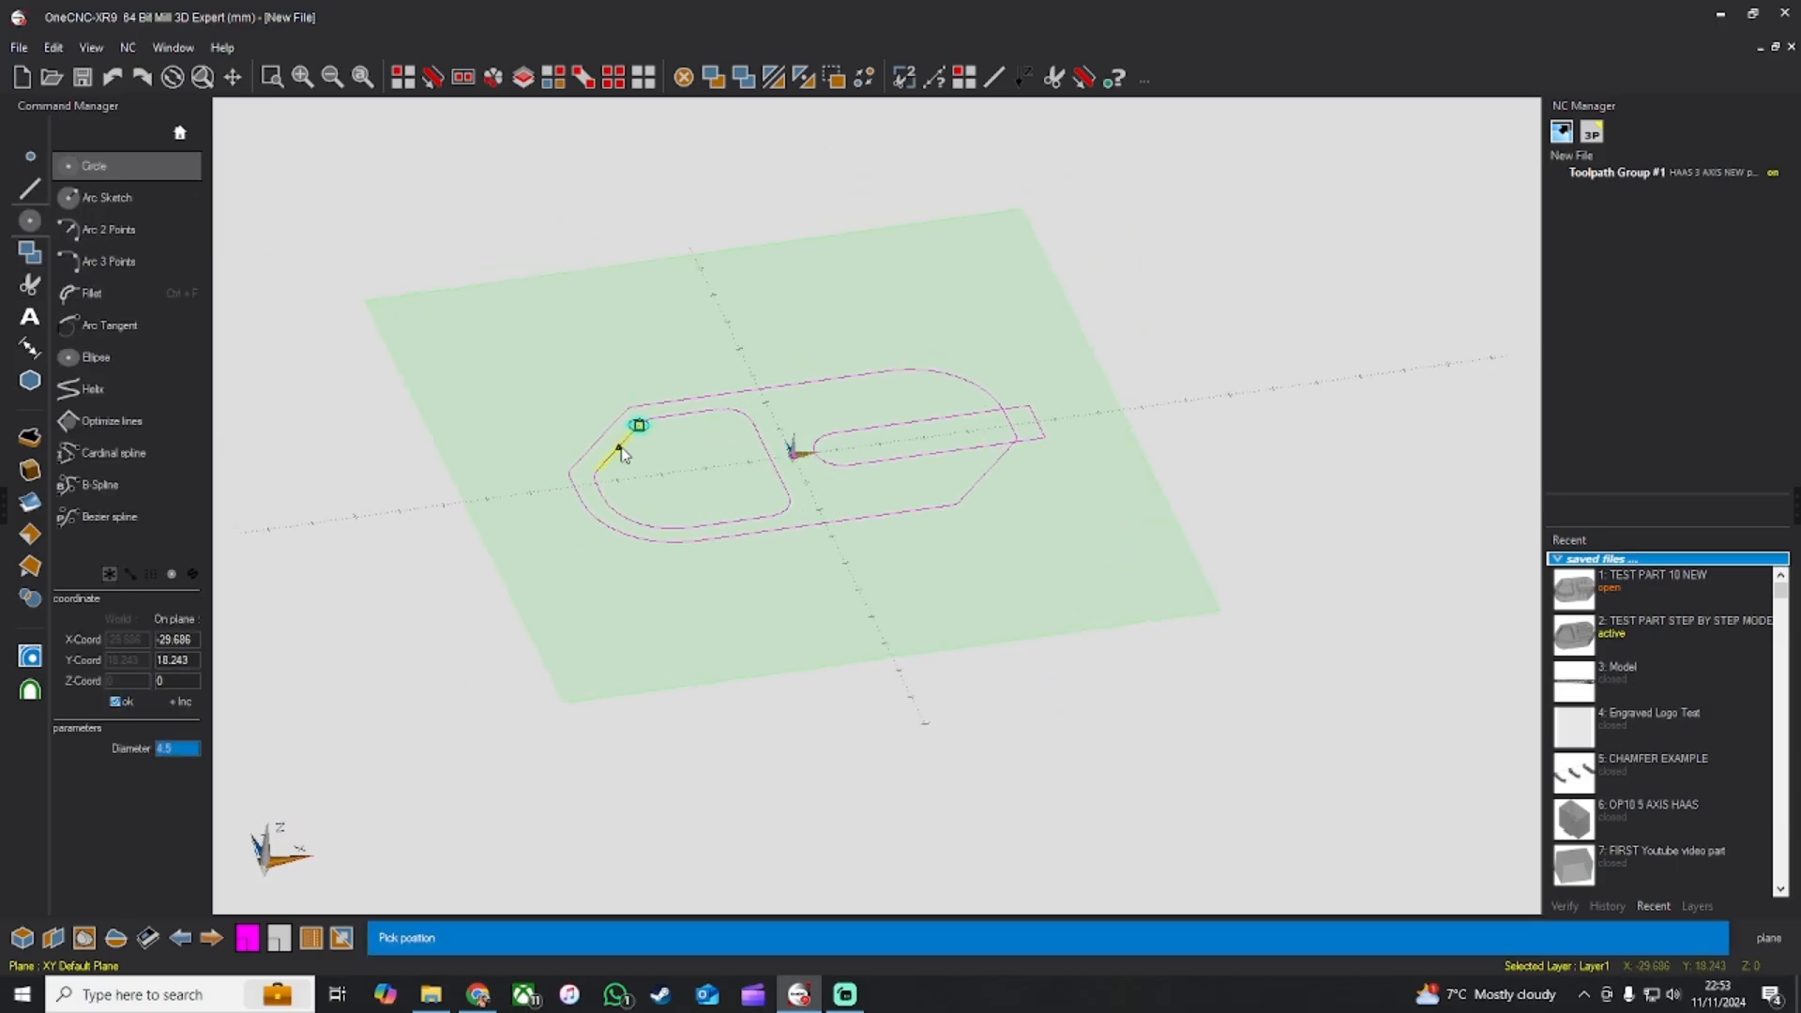
{"action": "left_click", "coordinate": [117, 638]}
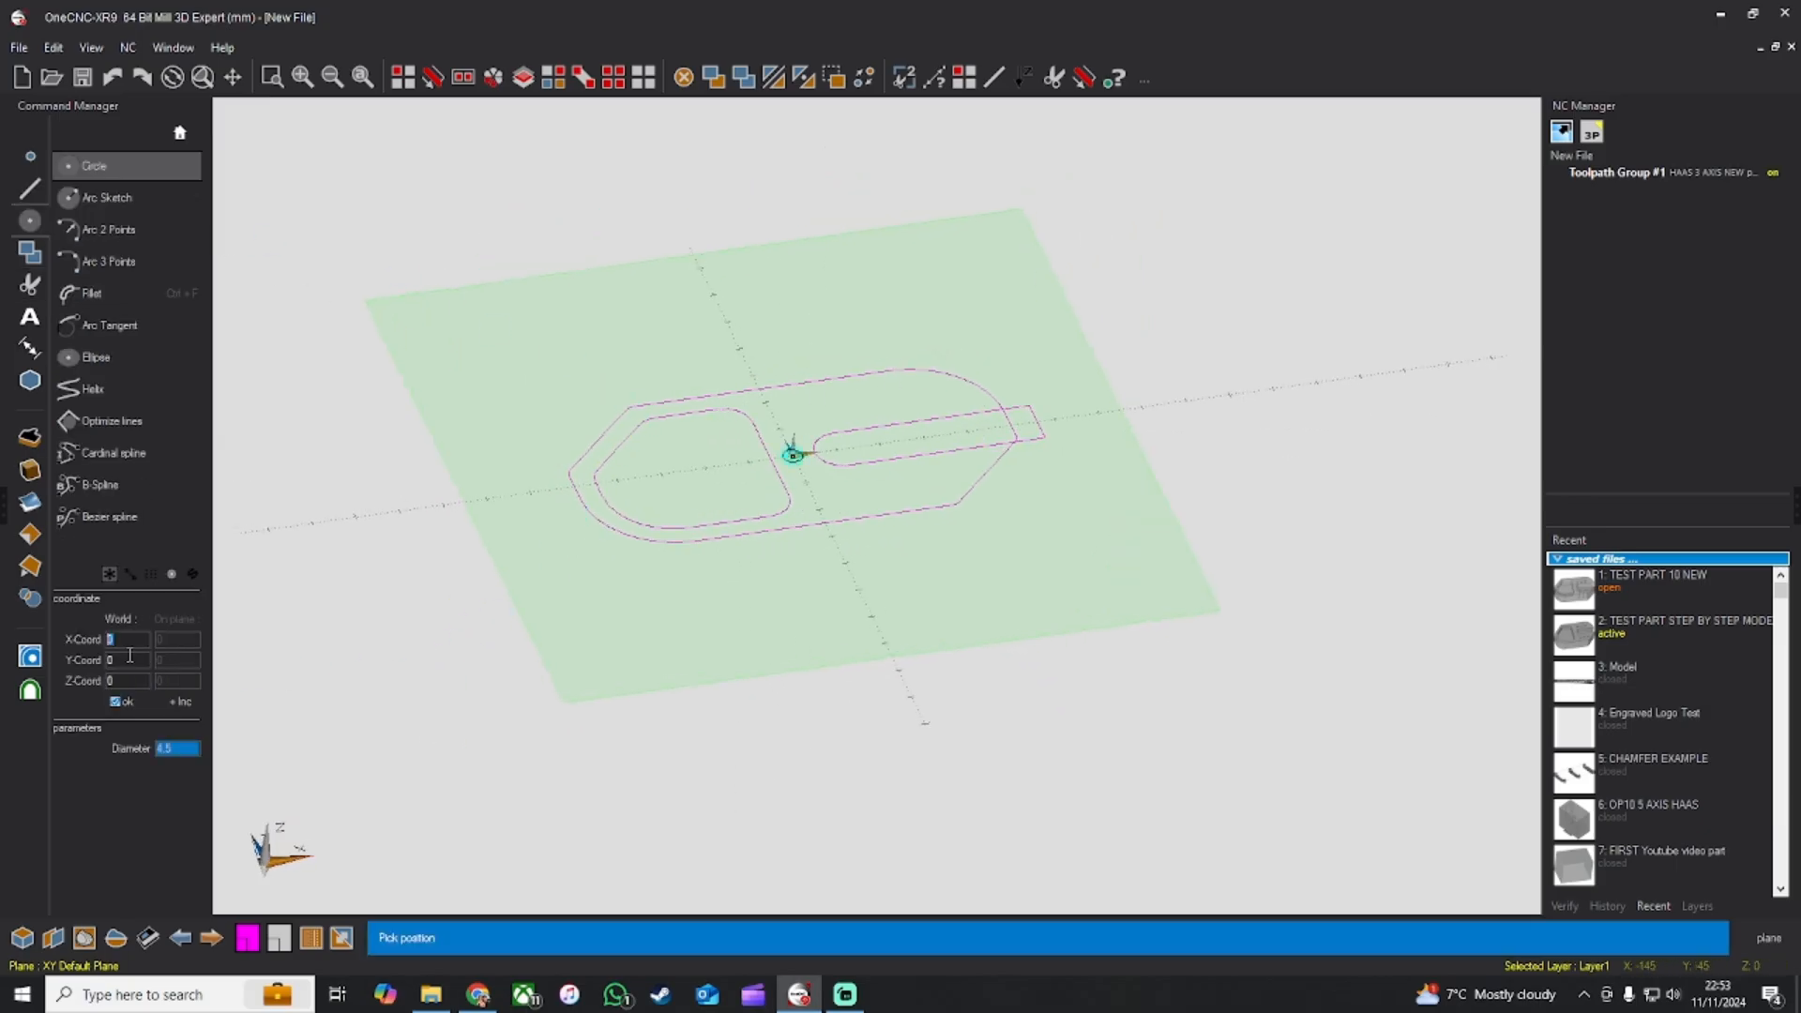
{"action": "type", "text": "10"}
{"action": "type", "text": "15"}
{"action": "left_click", "coordinate": [129, 704]}
{"action": "type", "text": "20"}
{"action": "key", "text": "Return"}
{"action": "type", "text": "30"}
{"action": "left_click", "coordinate": [128, 704]}
{"action": "key", "text": "Escape"}
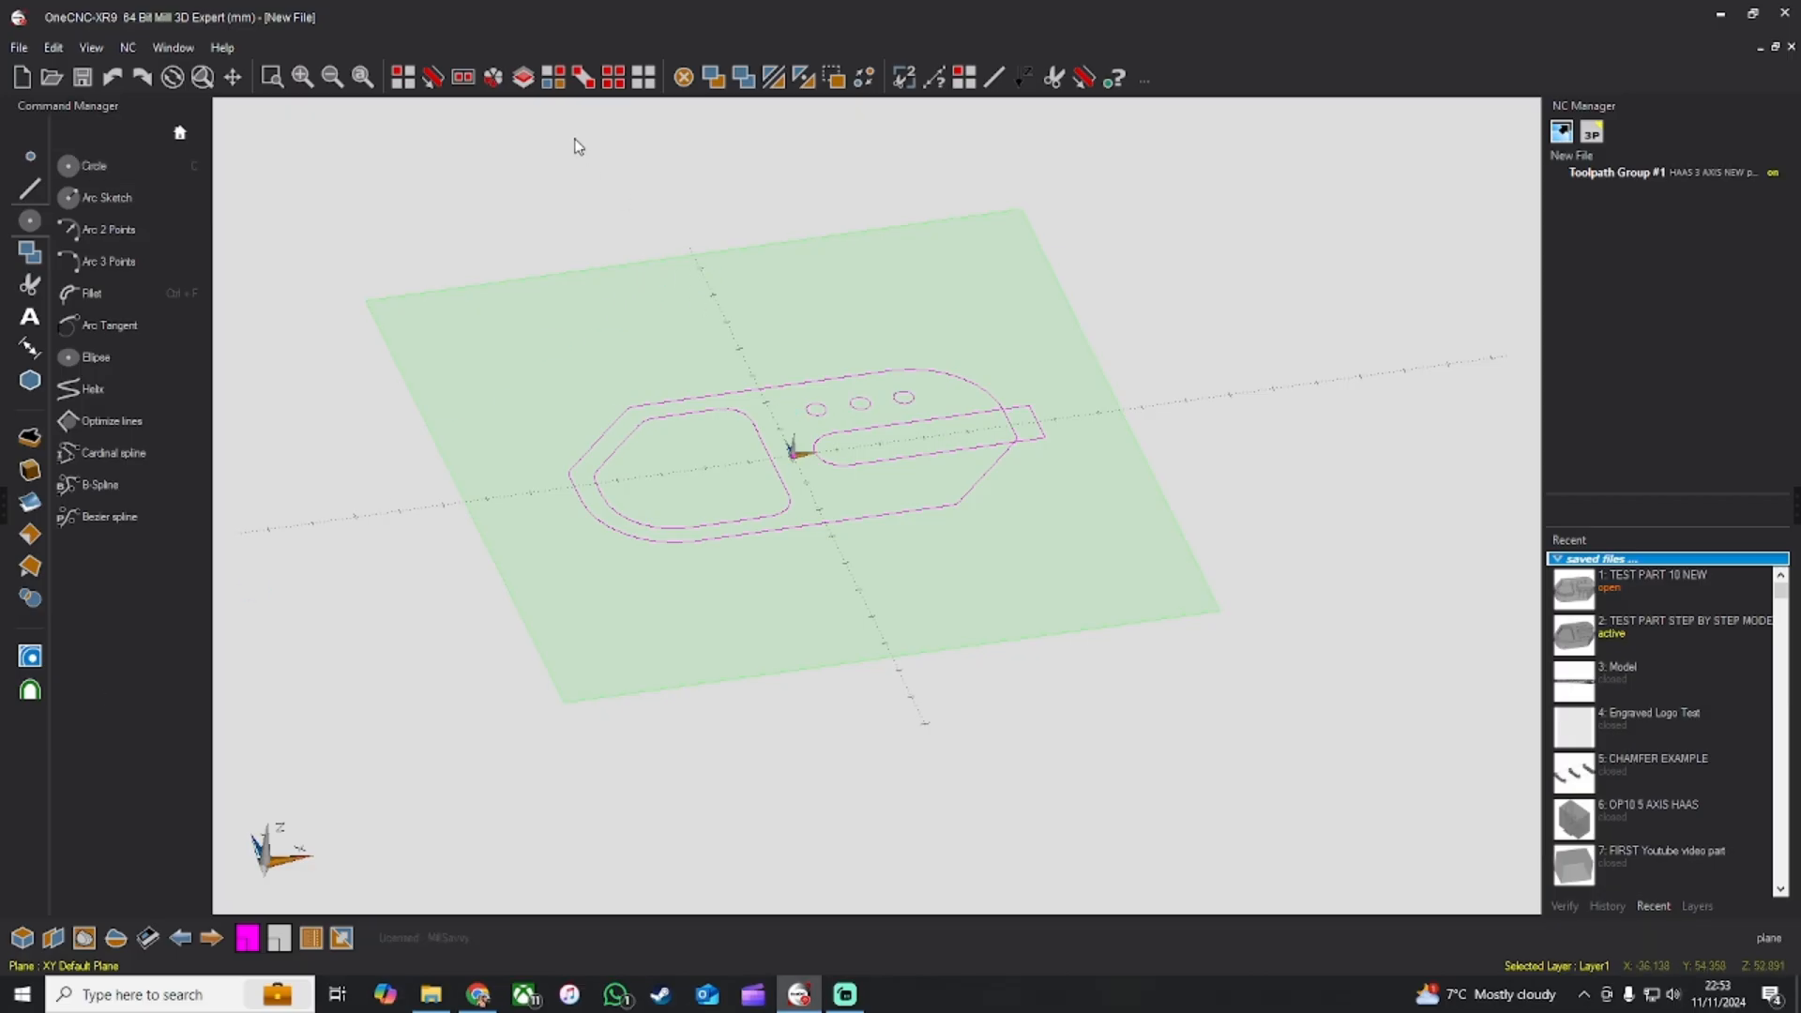
Step: Mirror a copy of the three circles about the horizontal axis through the origin and clear the selection
{"action": "right_click", "coordinate": [593, 175]}
{"action": "left_click", "coordinate": [597, 101]}
{"action": "scroll", "coordinate": [1075, 195], "scroll_direction": "down", "scroll_amount": 3}
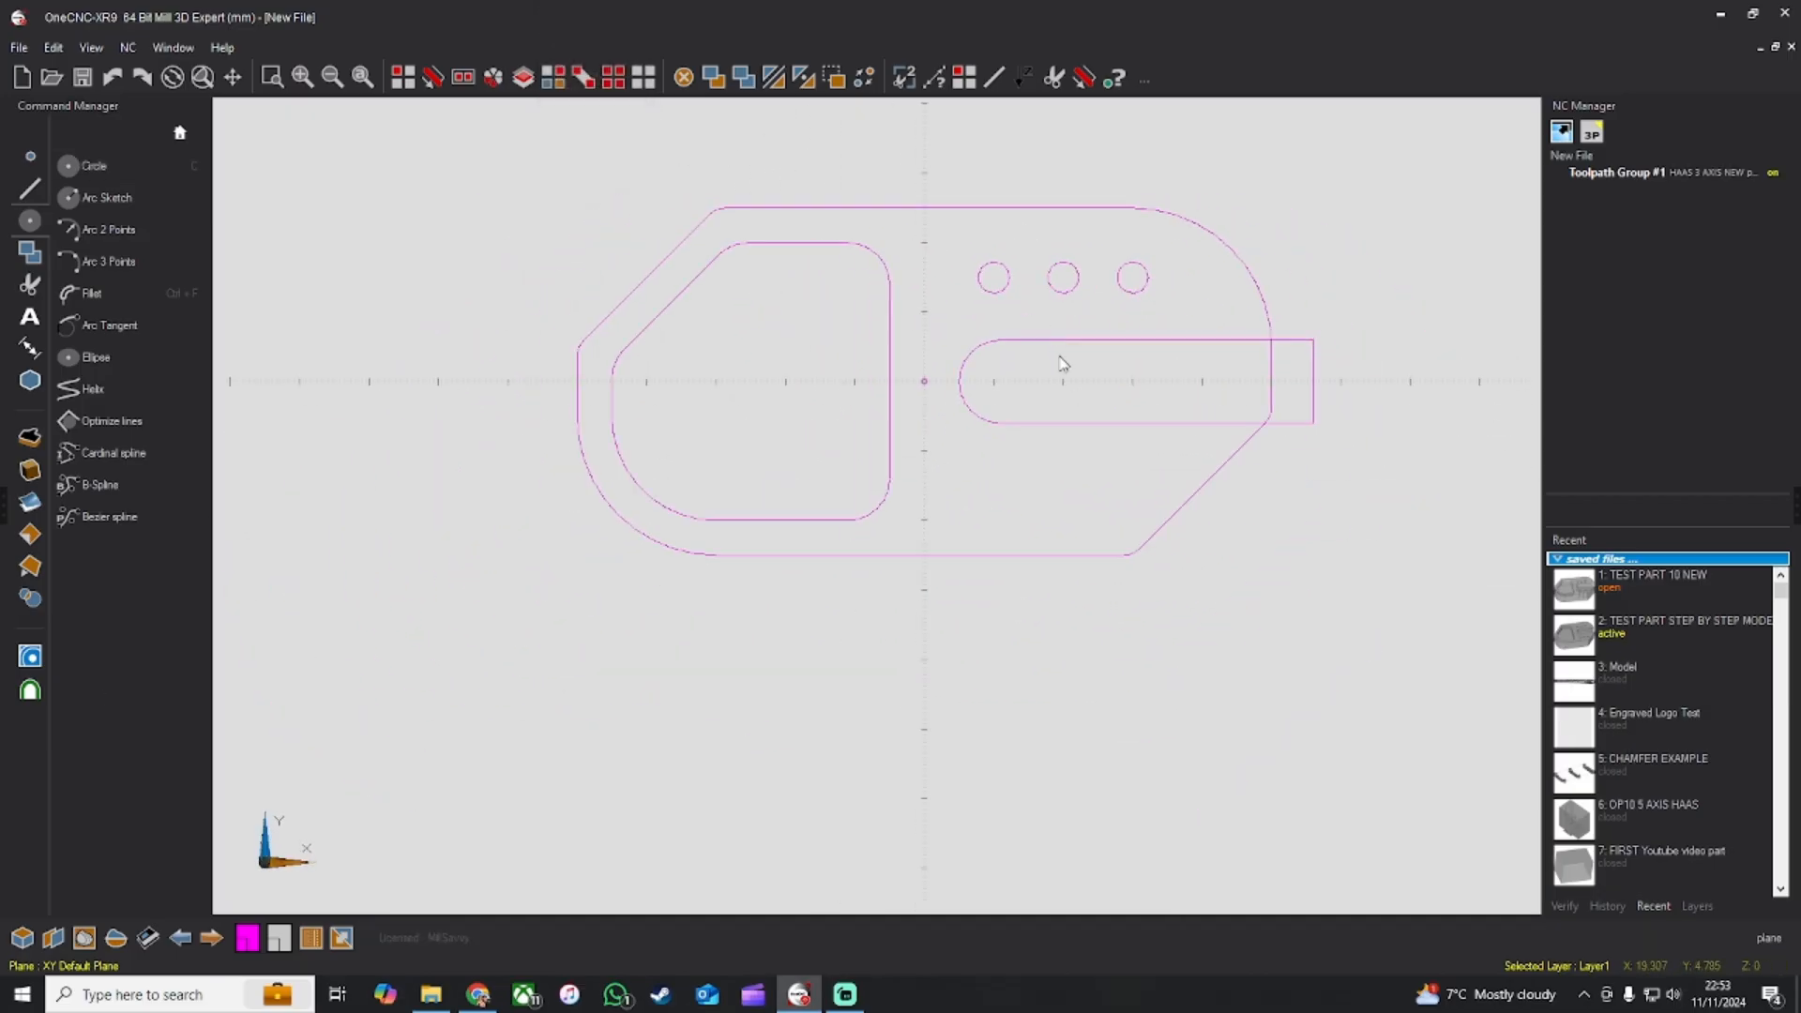
{"action": "left_click", "coordinate": [463, 78]}
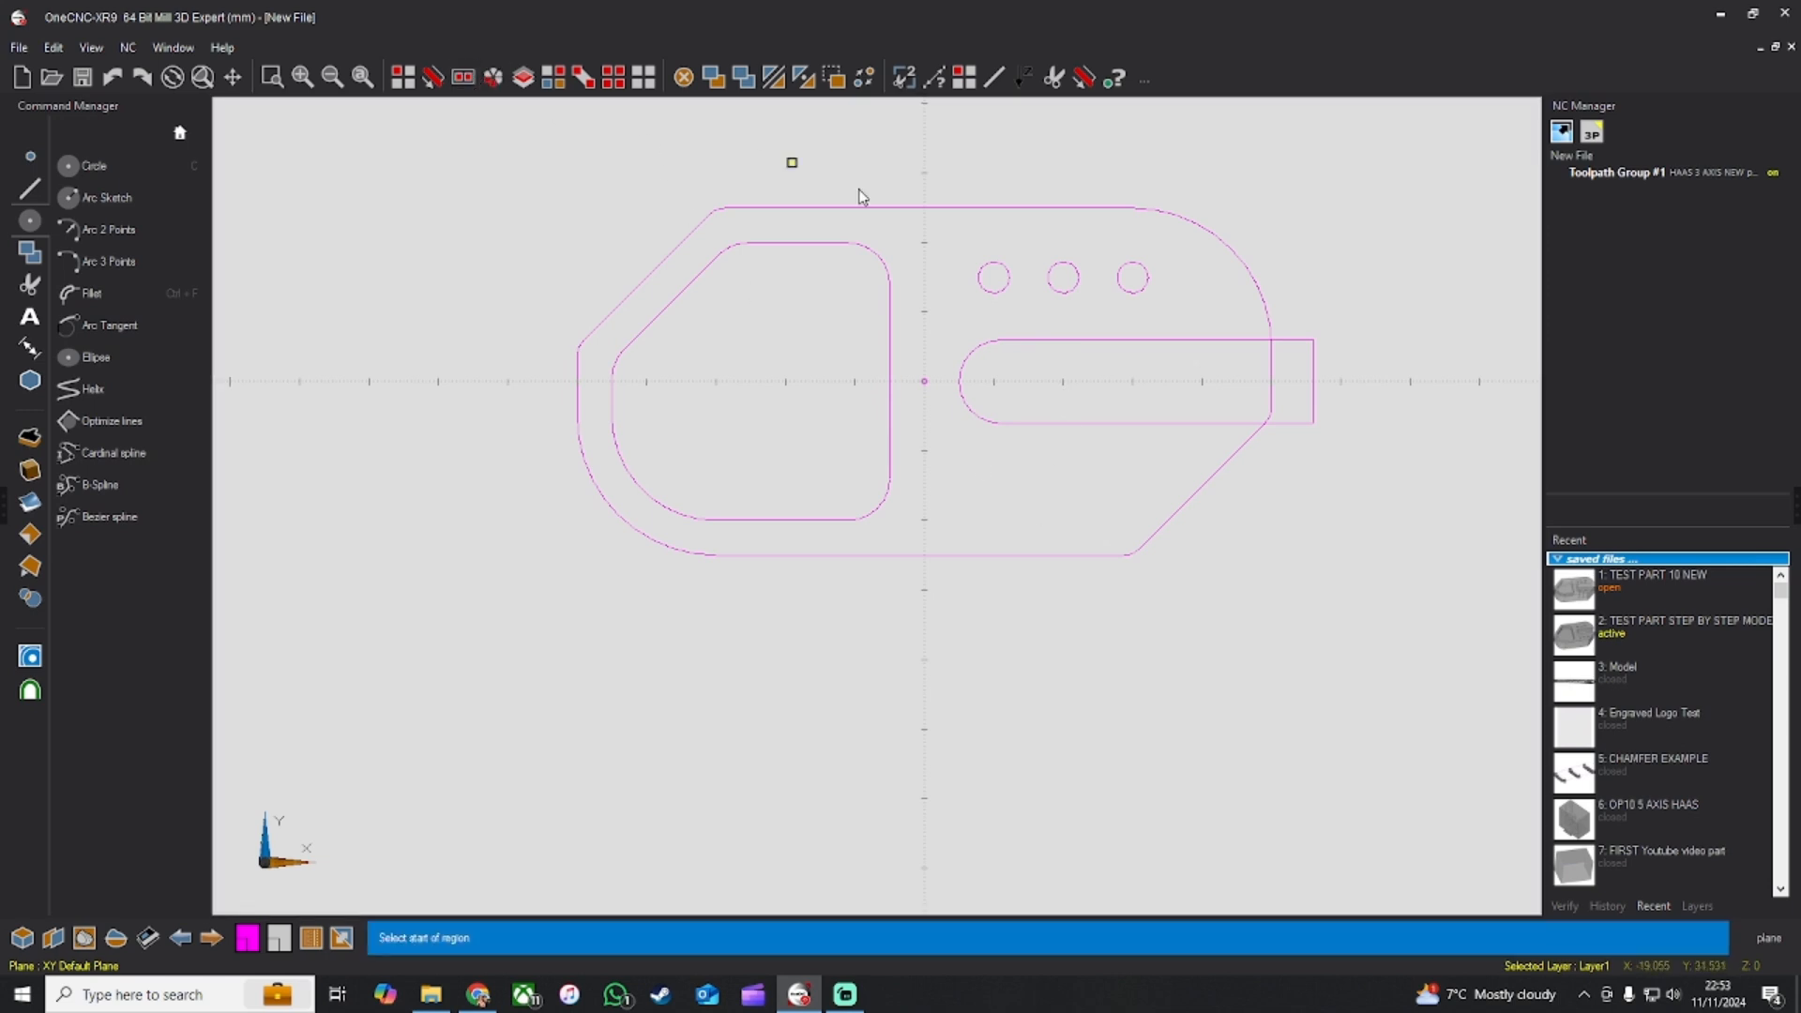
{"action": "left_click", "coordinate": [947, 240]}
{"action": "left_click", "coordinate": [1166, 309]}
{"action": "left_click", "coordinate": [775, 78]}
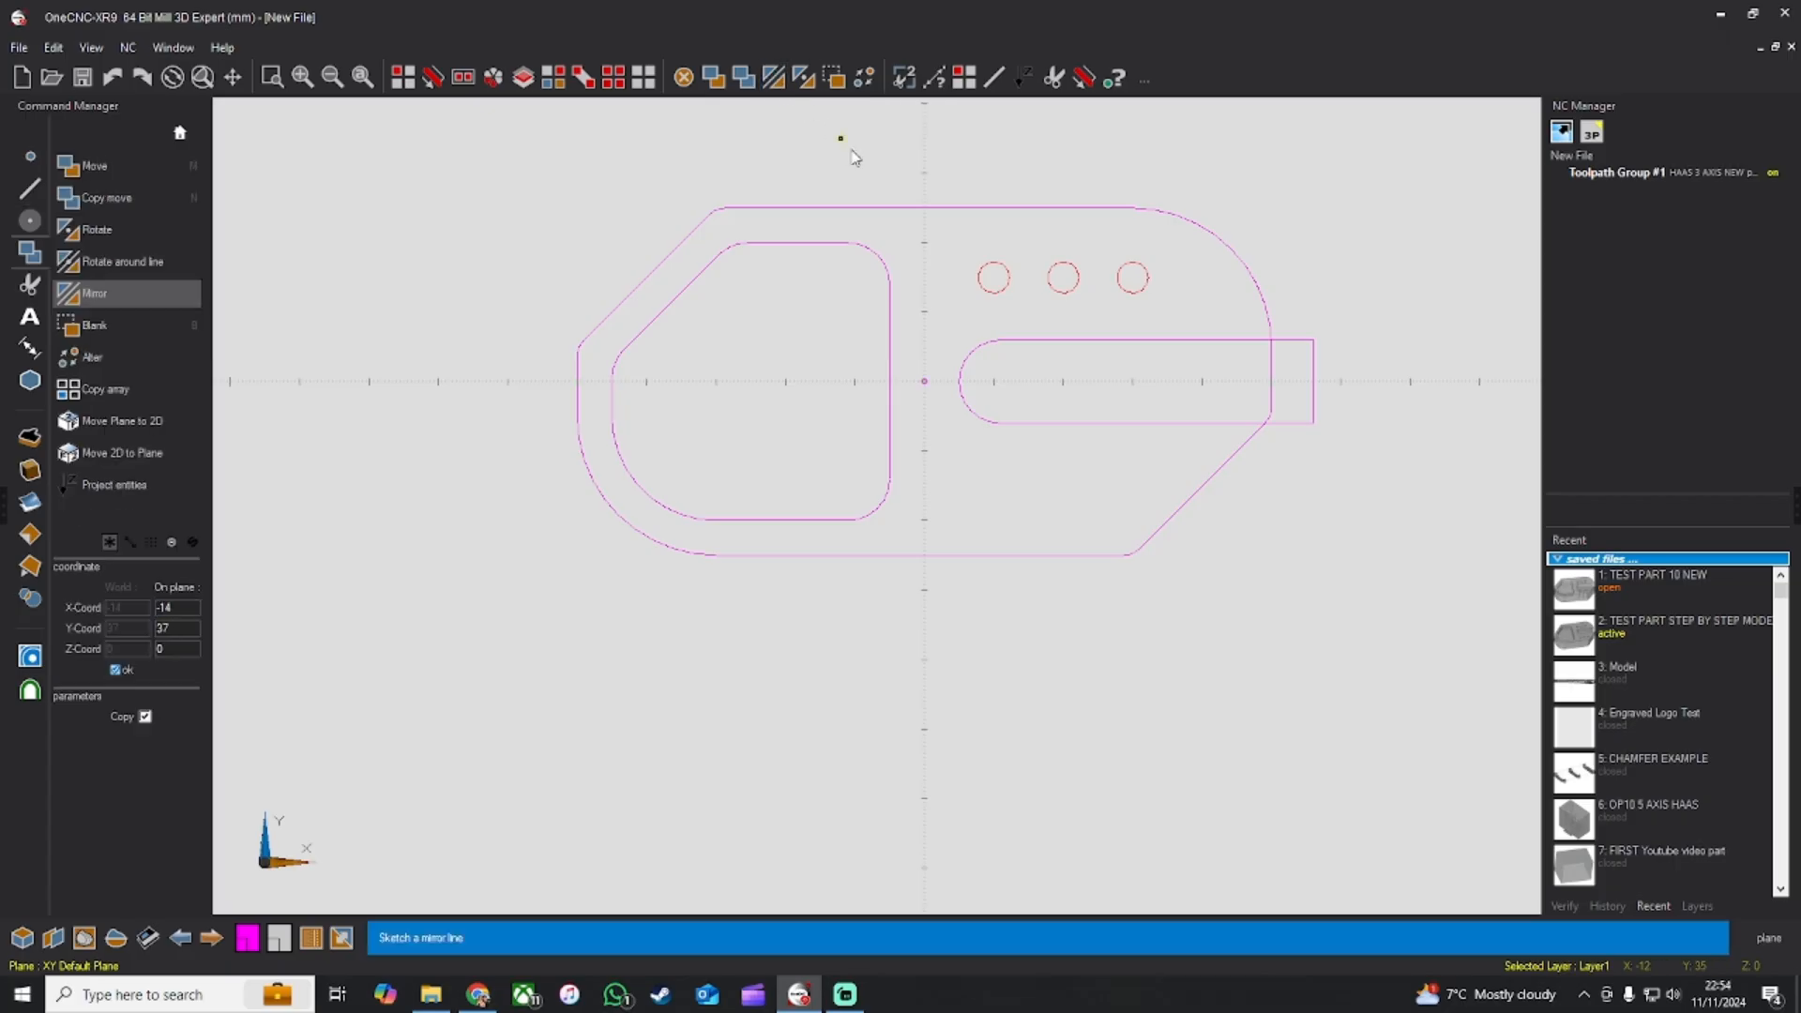
{"action": "left_click", "coordinate": [924, 382]}
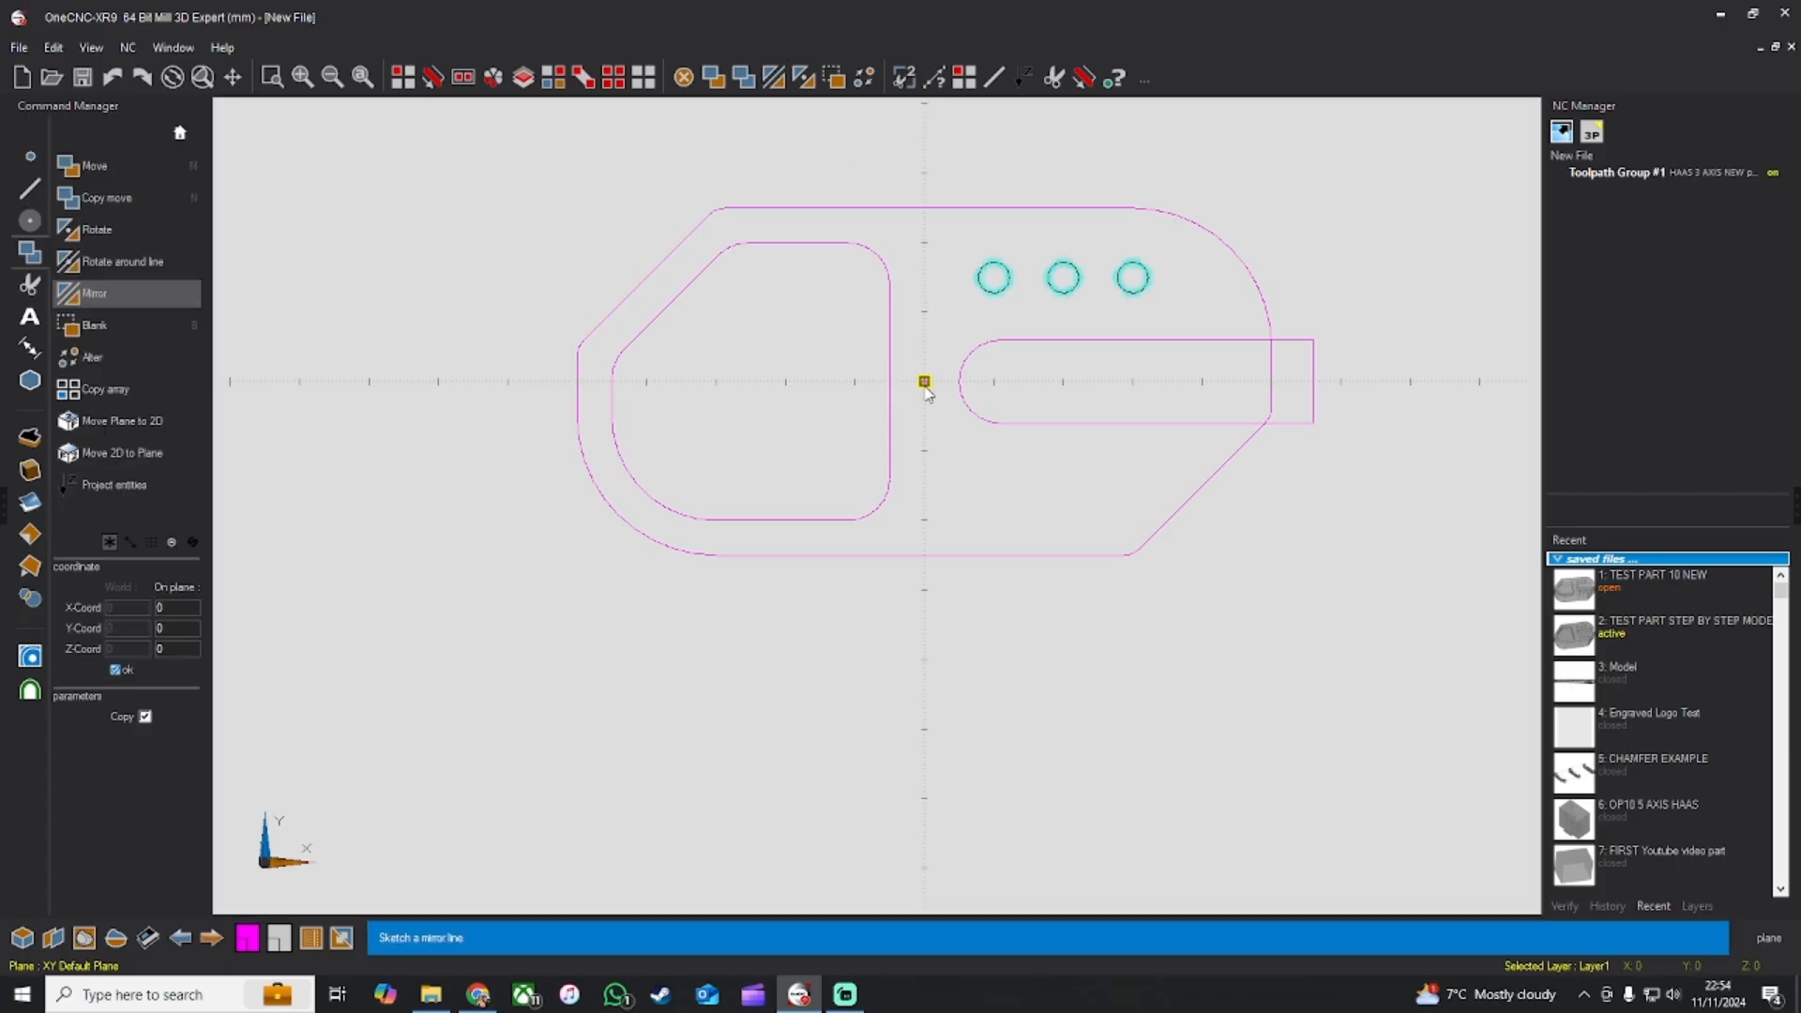
{"action": "left_click", "coordinate": [869, 382]}
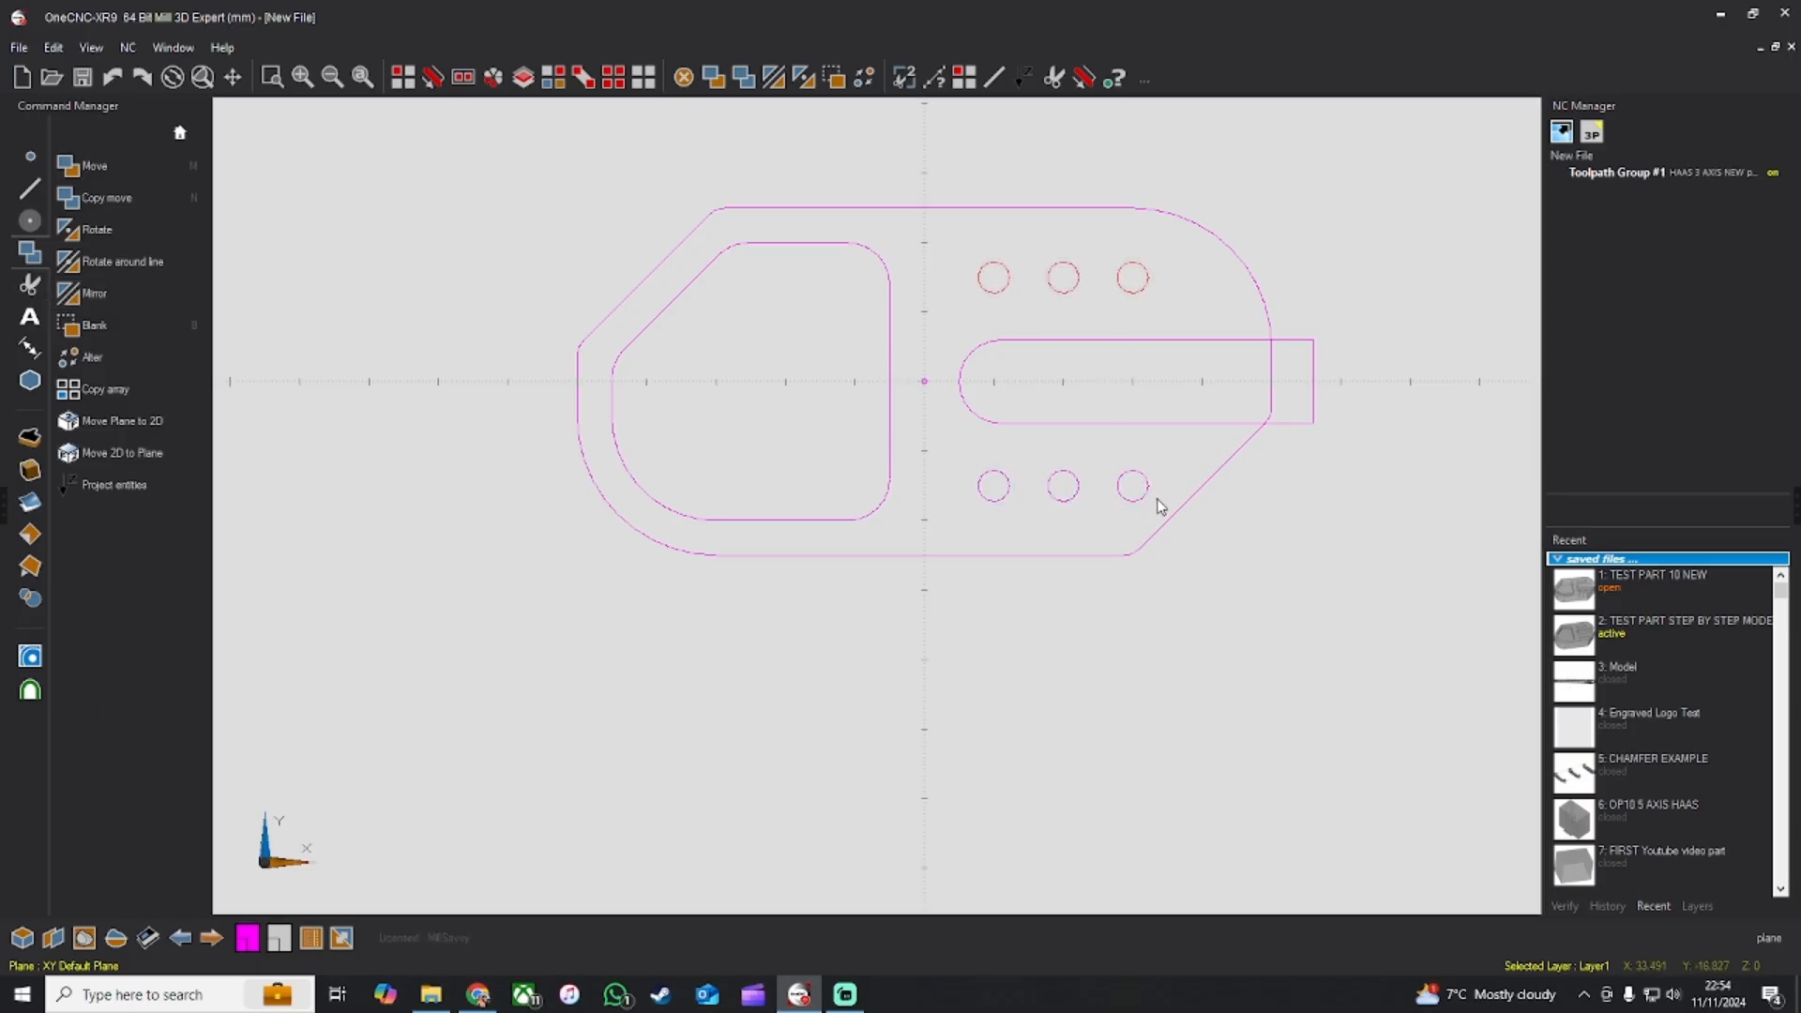
{"action": "left_click", "coordinate": [643, 79]}
Step: Extrude the outer profile loop as curves to a height of -20 mm with a taper angle of 0
{"action": "left_click", "coordinate": [30, 380]}
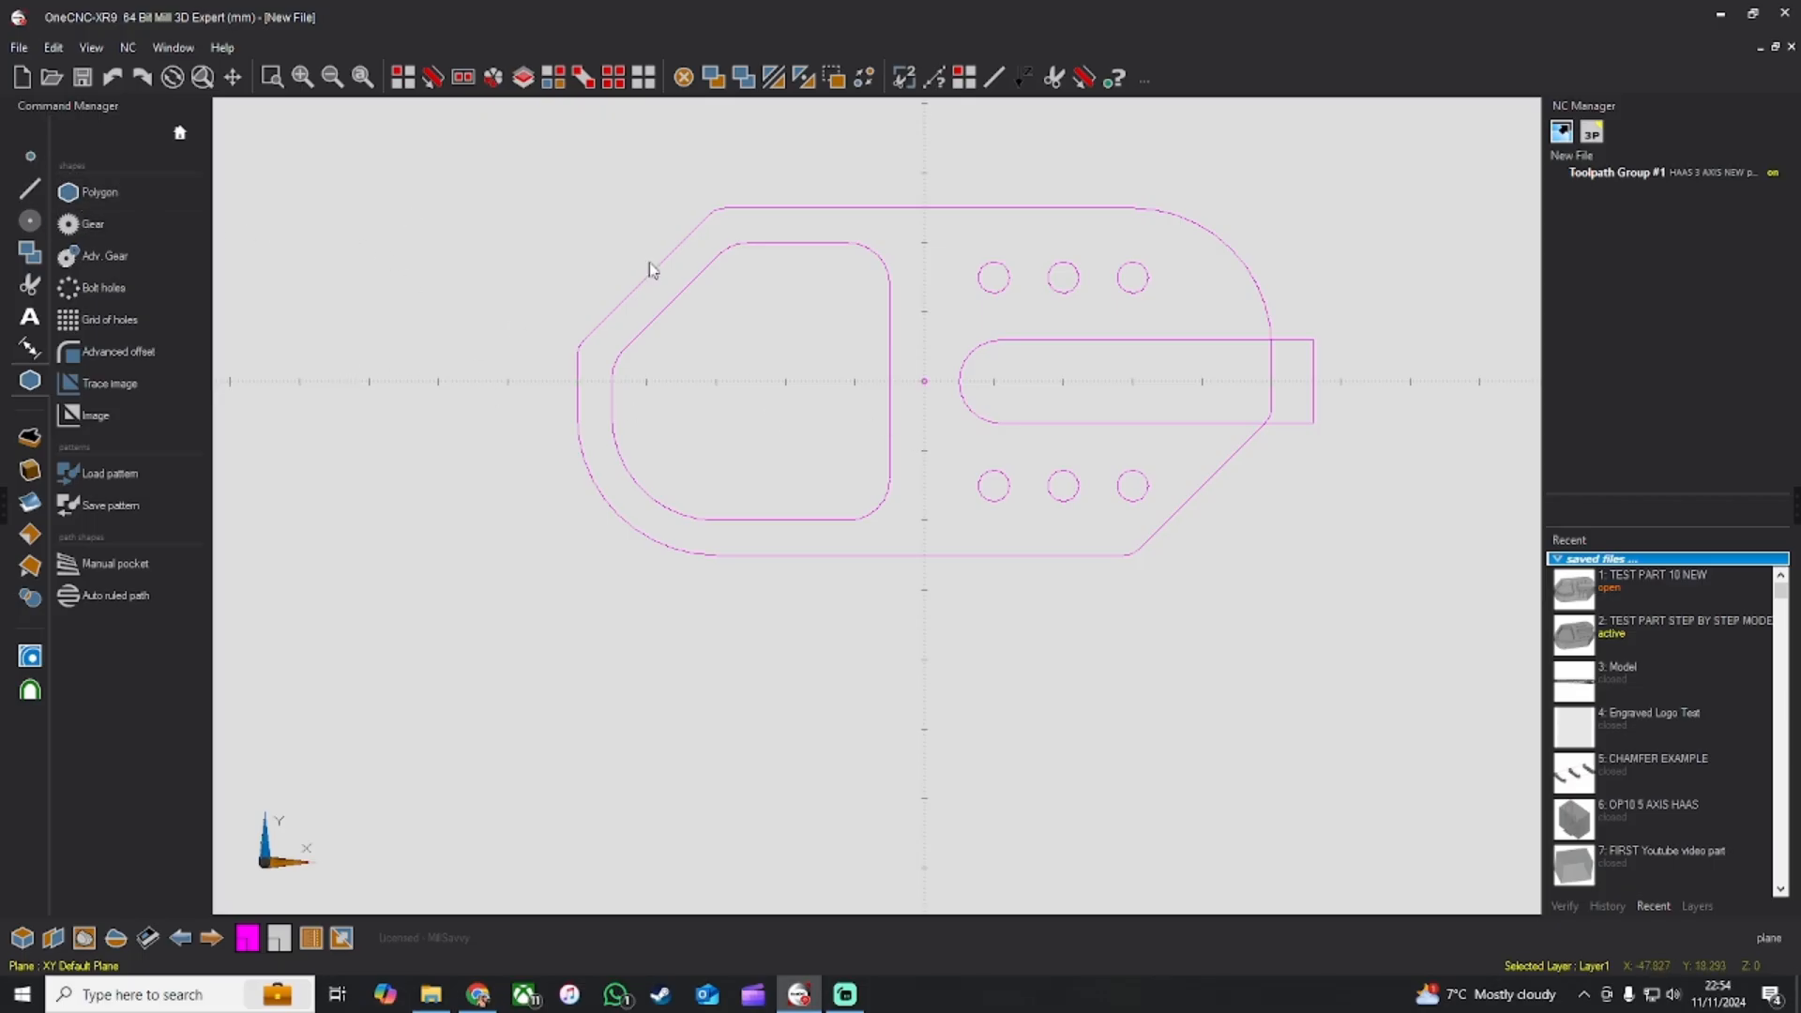
{"action": "middle_click_drag", "start_coordinate": [651, 270], "coordinate": [886, 252]}
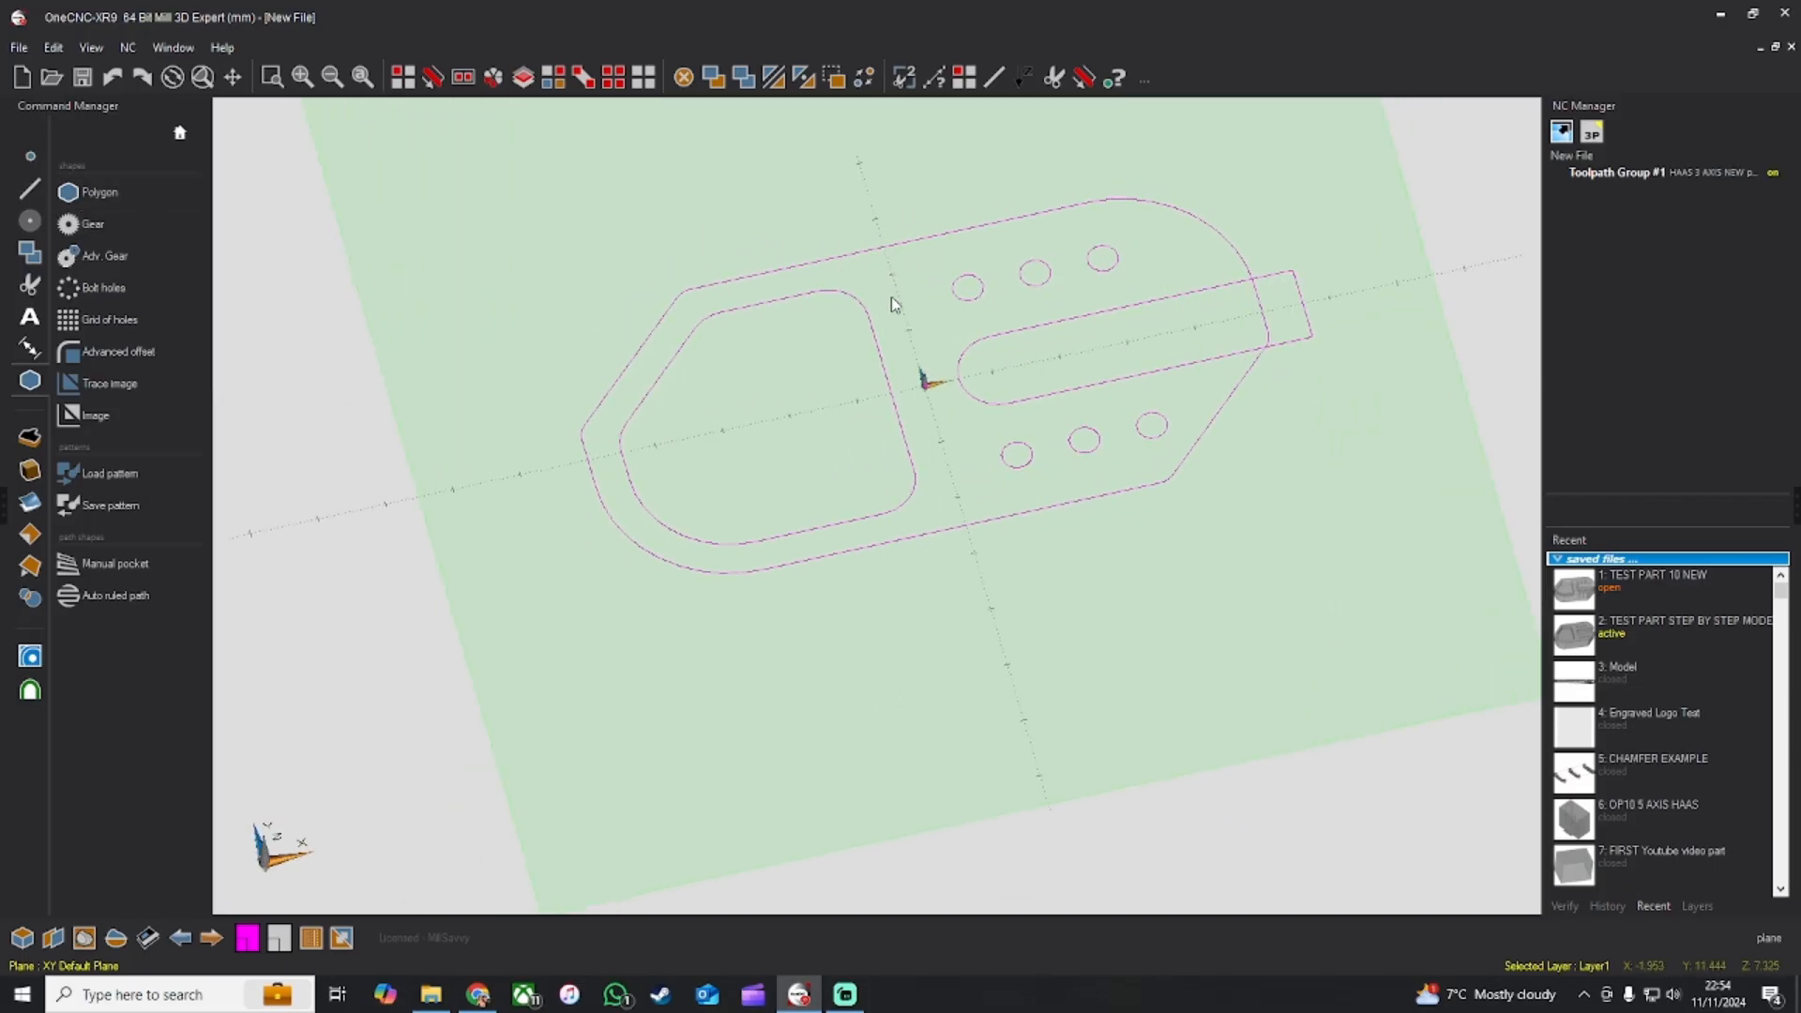
{"action": "left_click", "coordinate": [30, 437]}
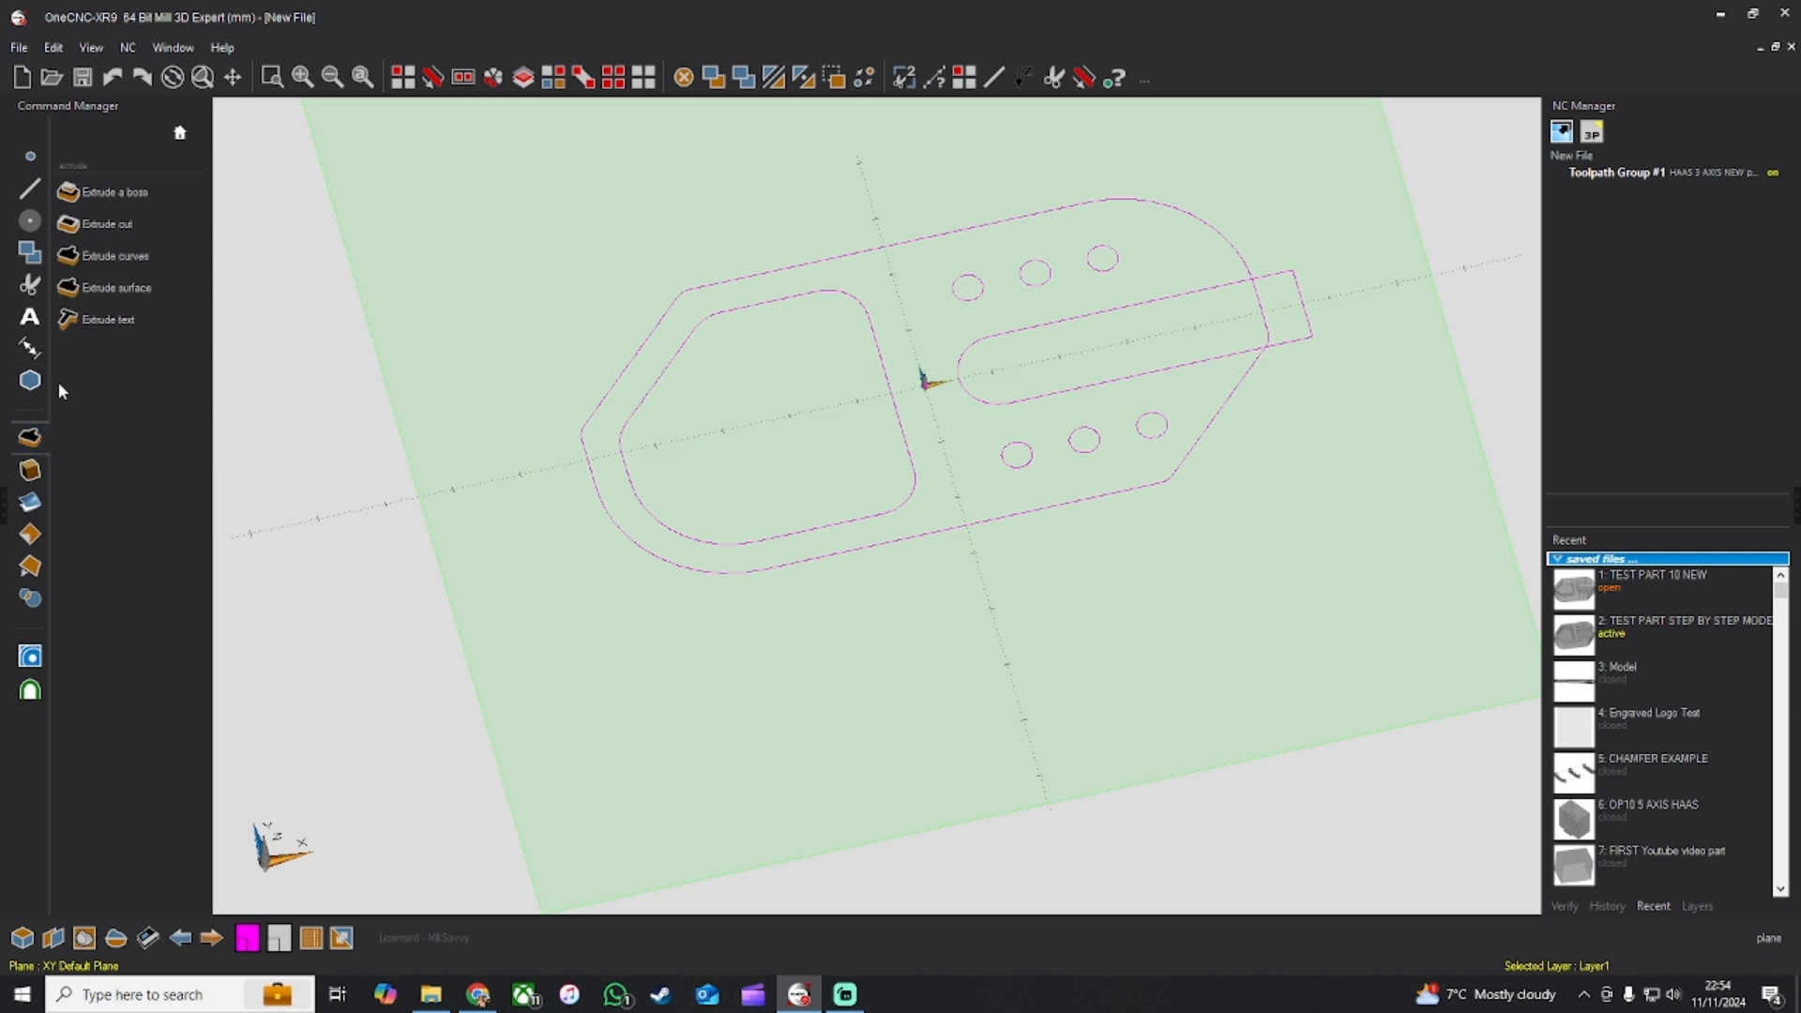
{"action": "left_click", "coordinate": [120, 255]}
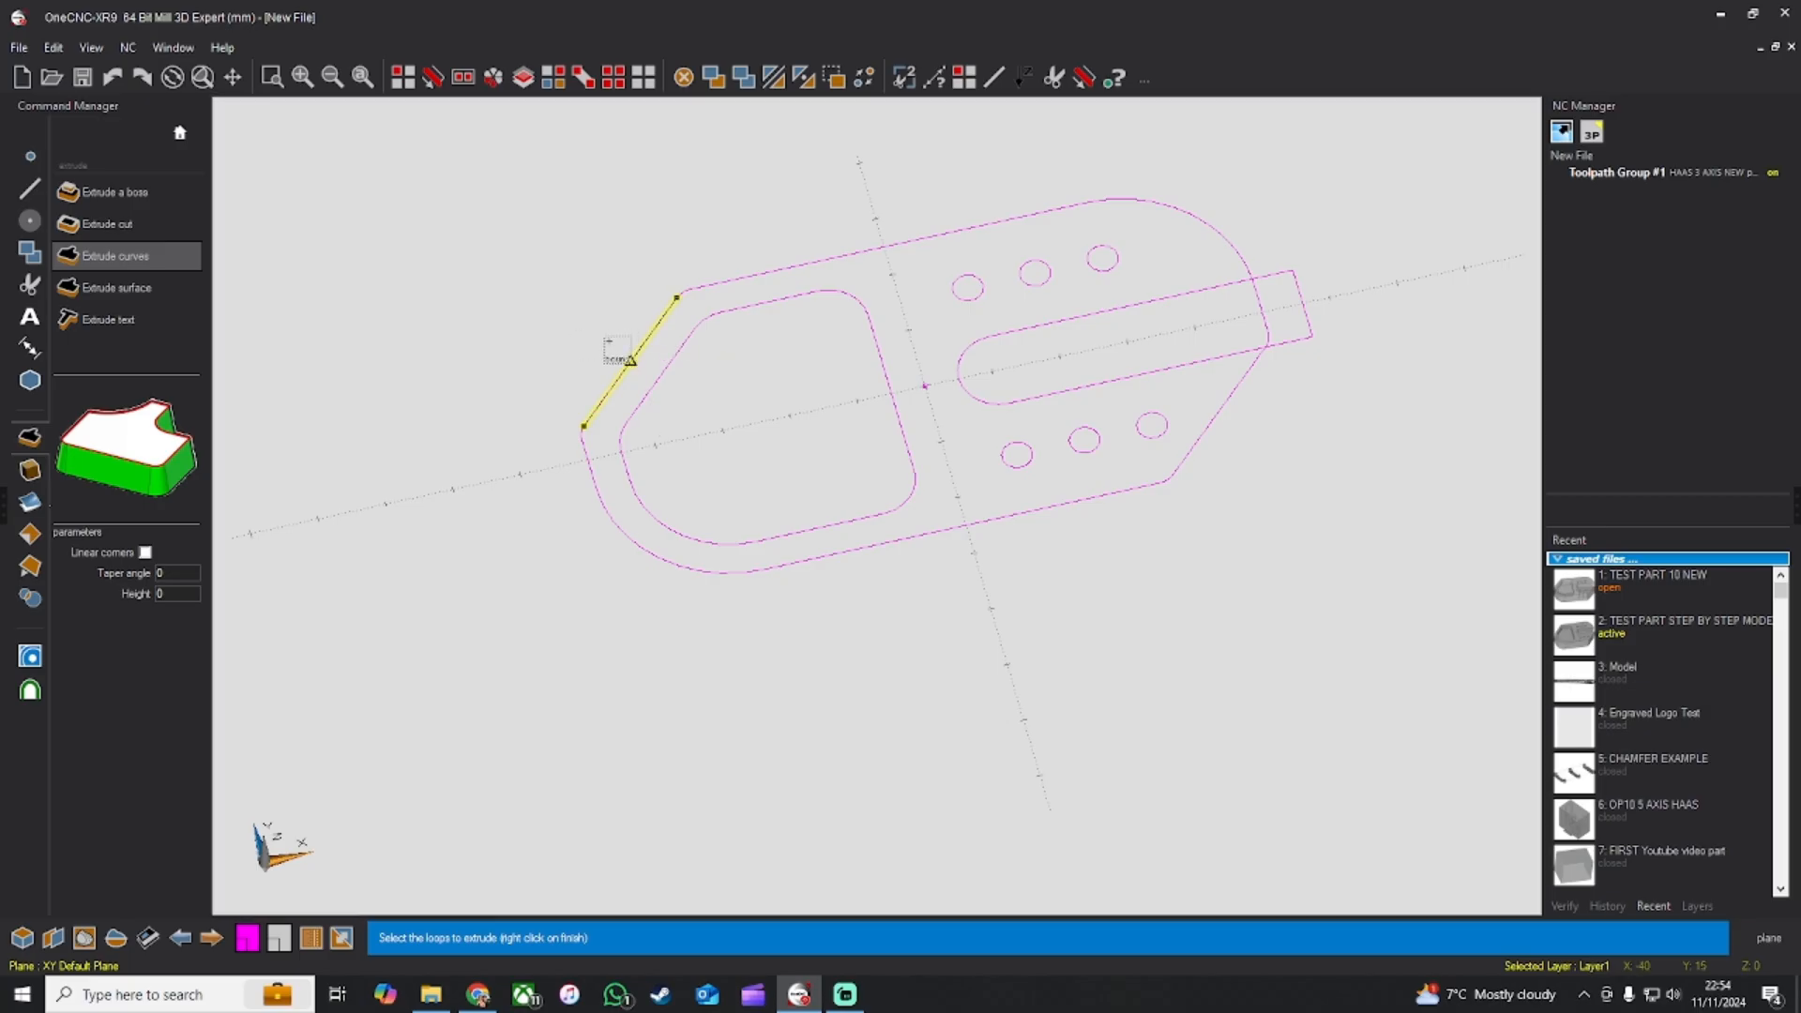
{"action": "left_click", "coordinate": [617, 348]}
{"action": "right_click", "coordinate": [617, 349]}
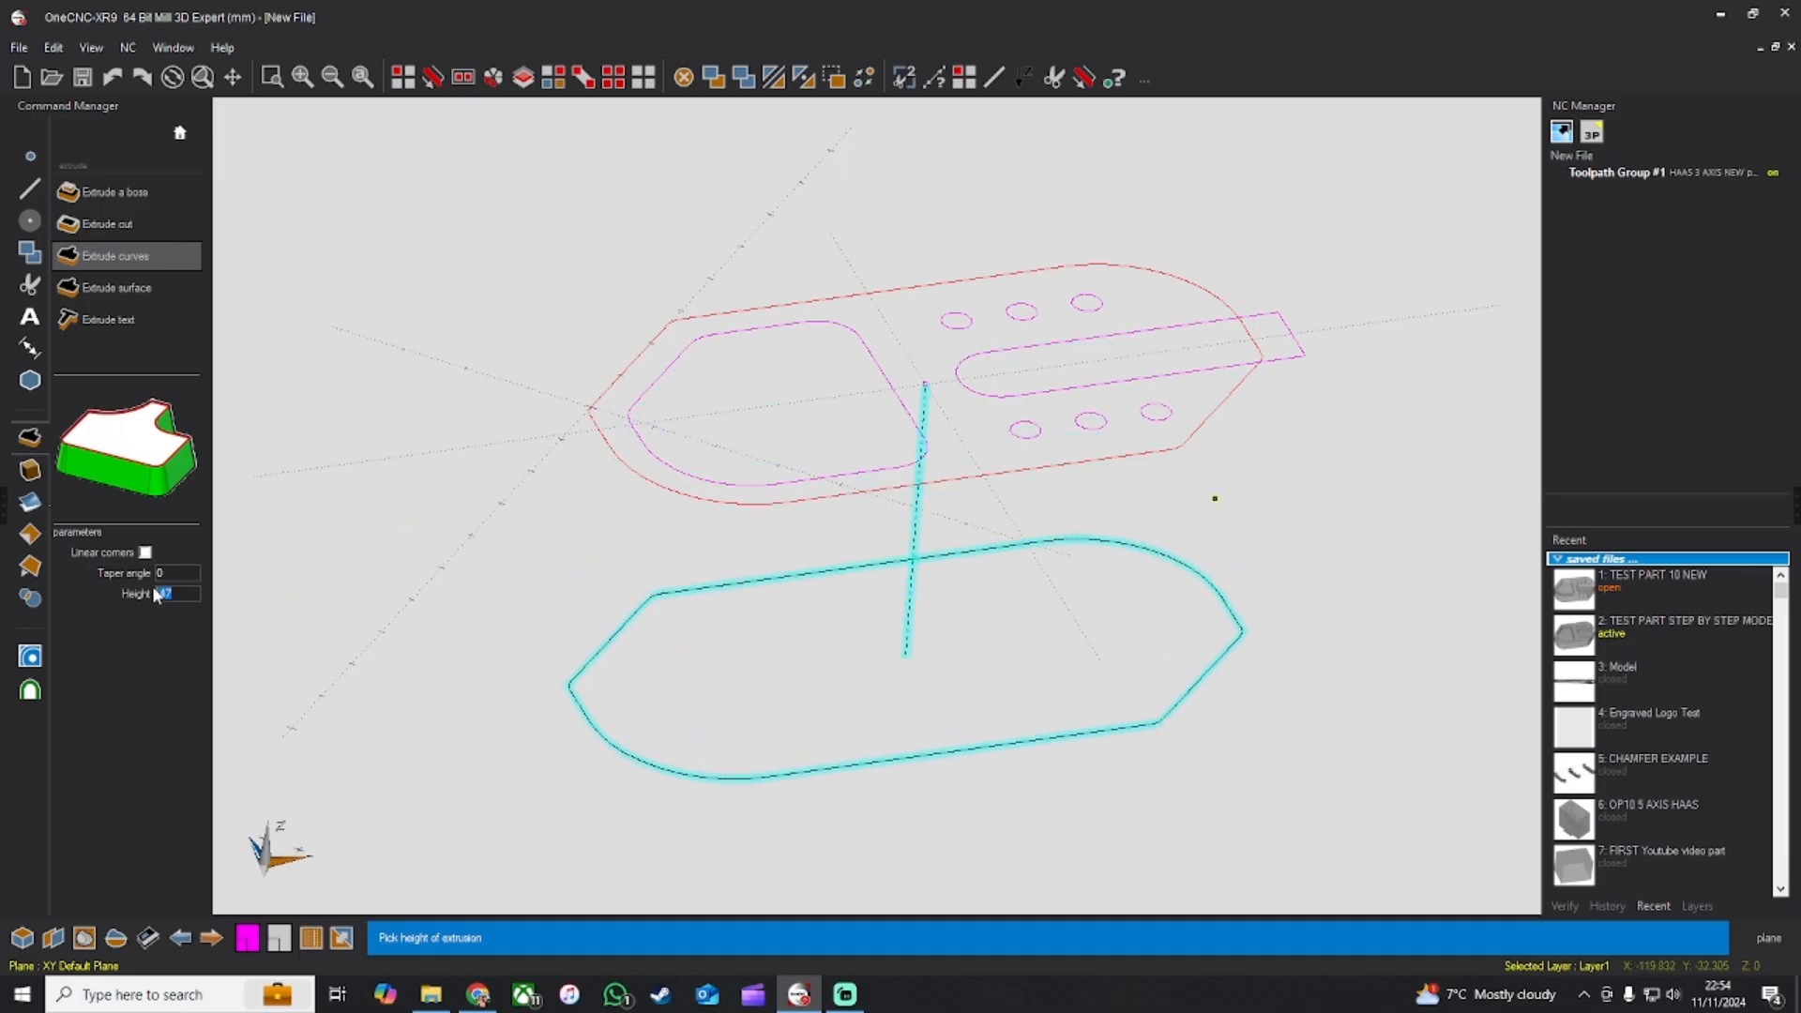
{"action": "type", "text": "-20"}
{"action": "key", "text": "Return"}
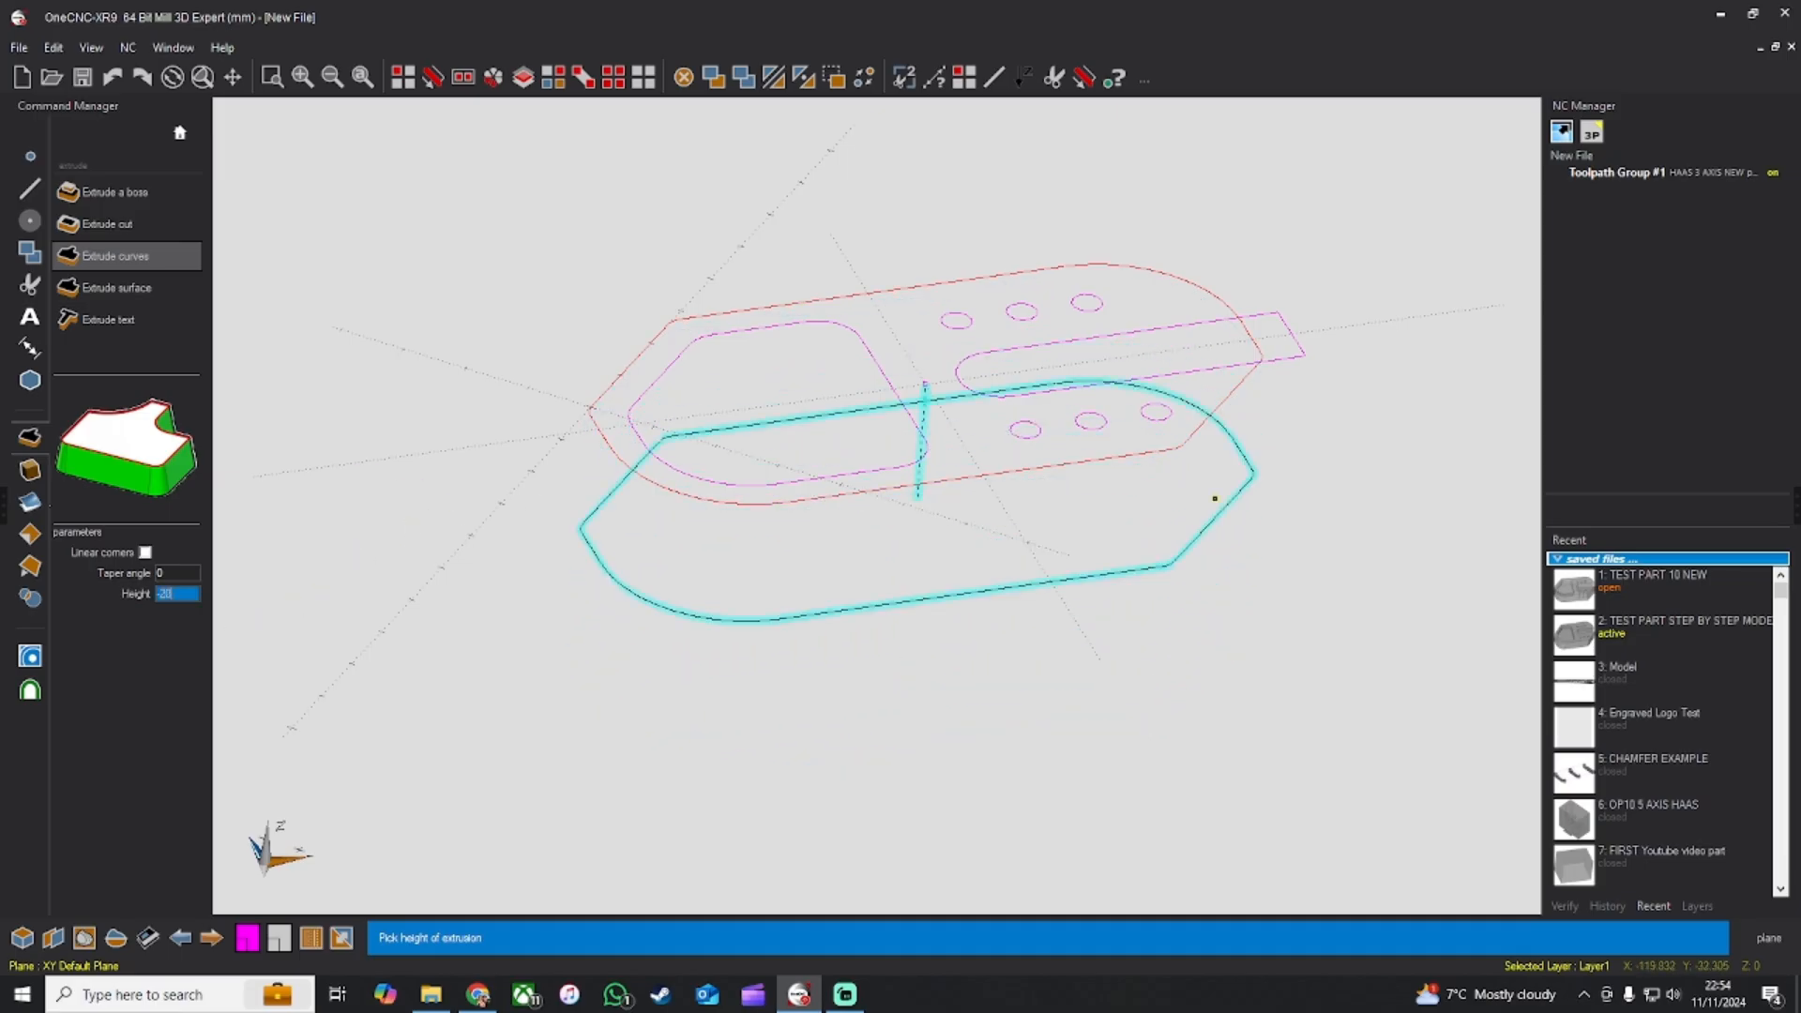
{"action": "key", "text": "Return"}
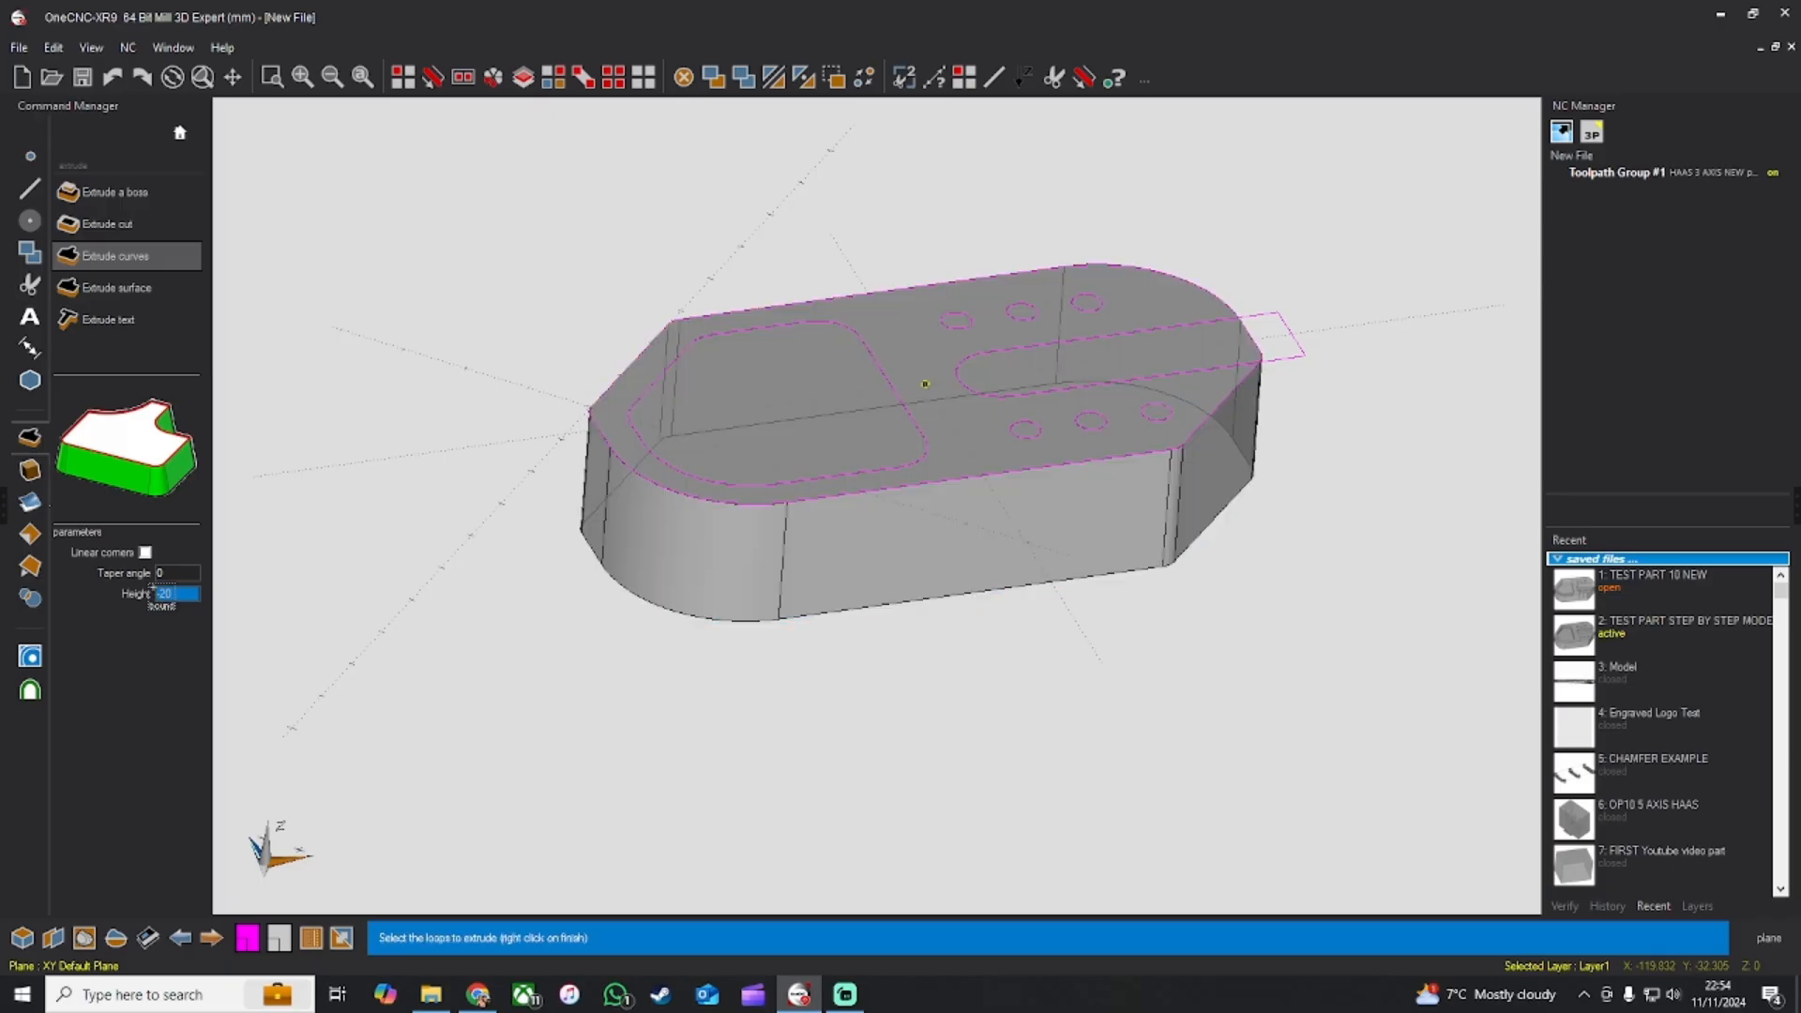
{"action": "key", "text": "Escape"}
{"action": "middle_click_drag", "start_coordinate": [937, 334], "coordinate": [1104, 481]}
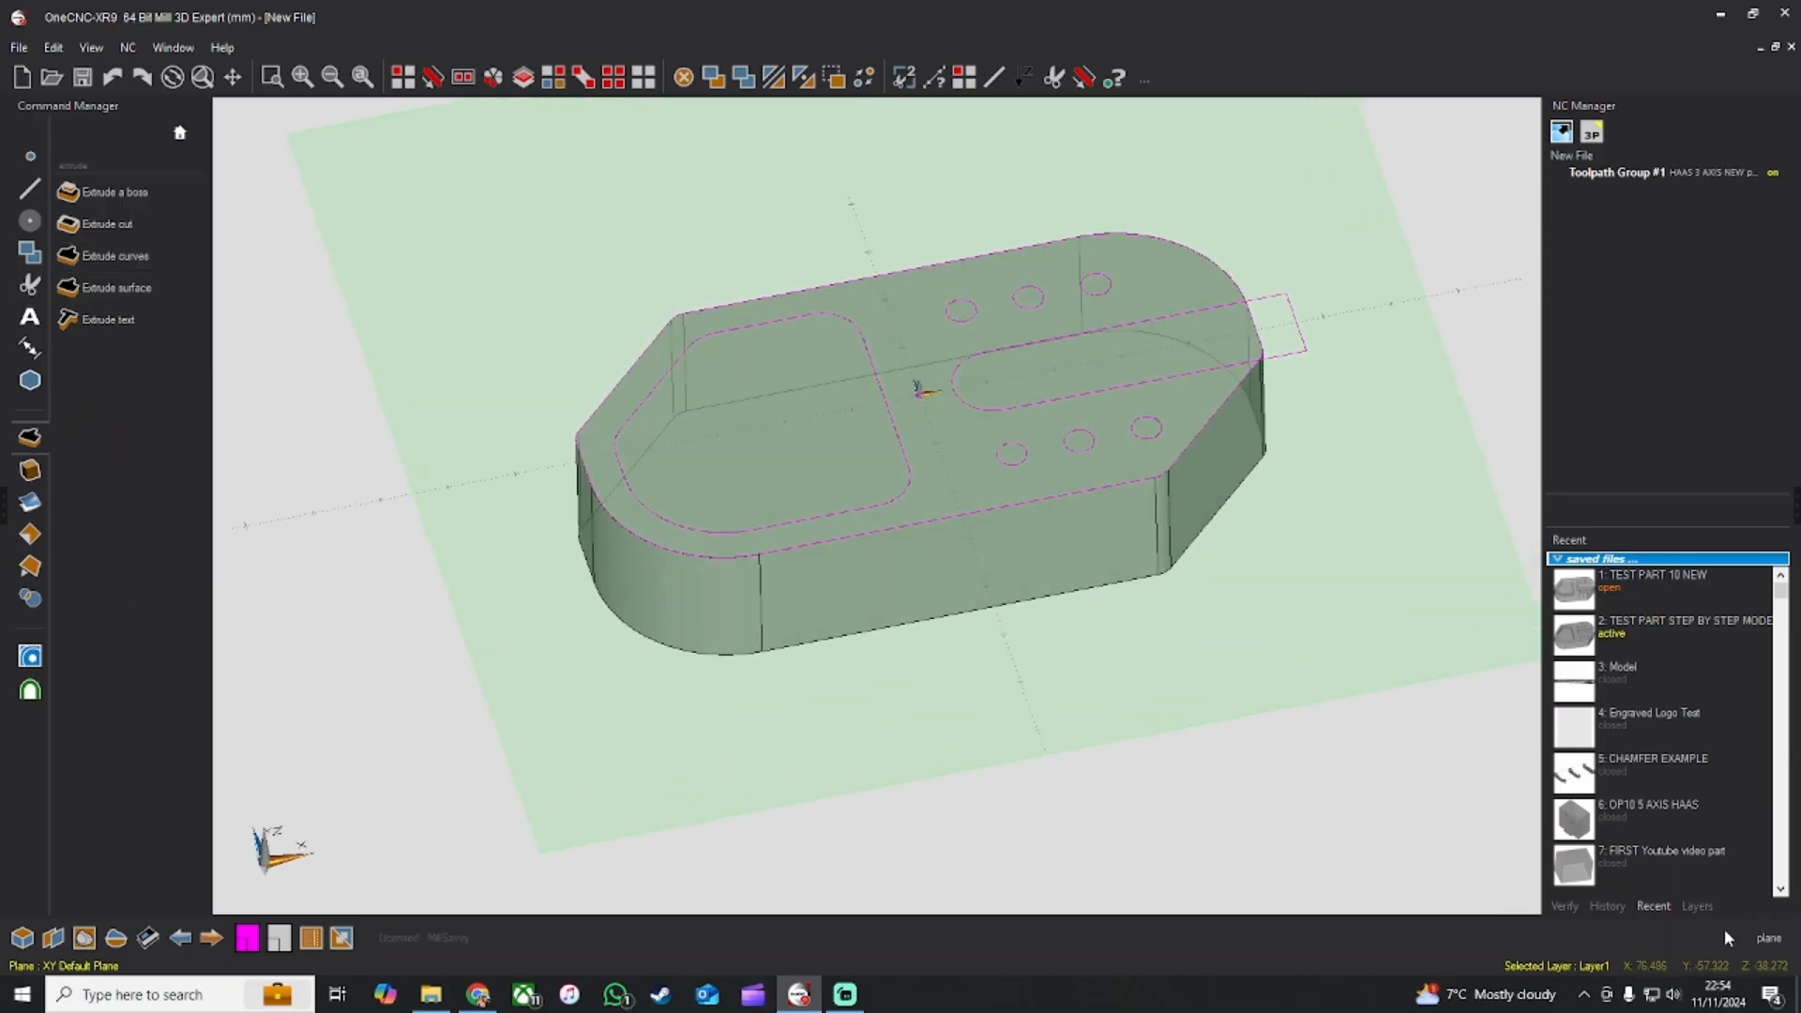
Step: Rename Layer1 as MODEL
{"action": "left_click", "coordinate": [1700, 905]}
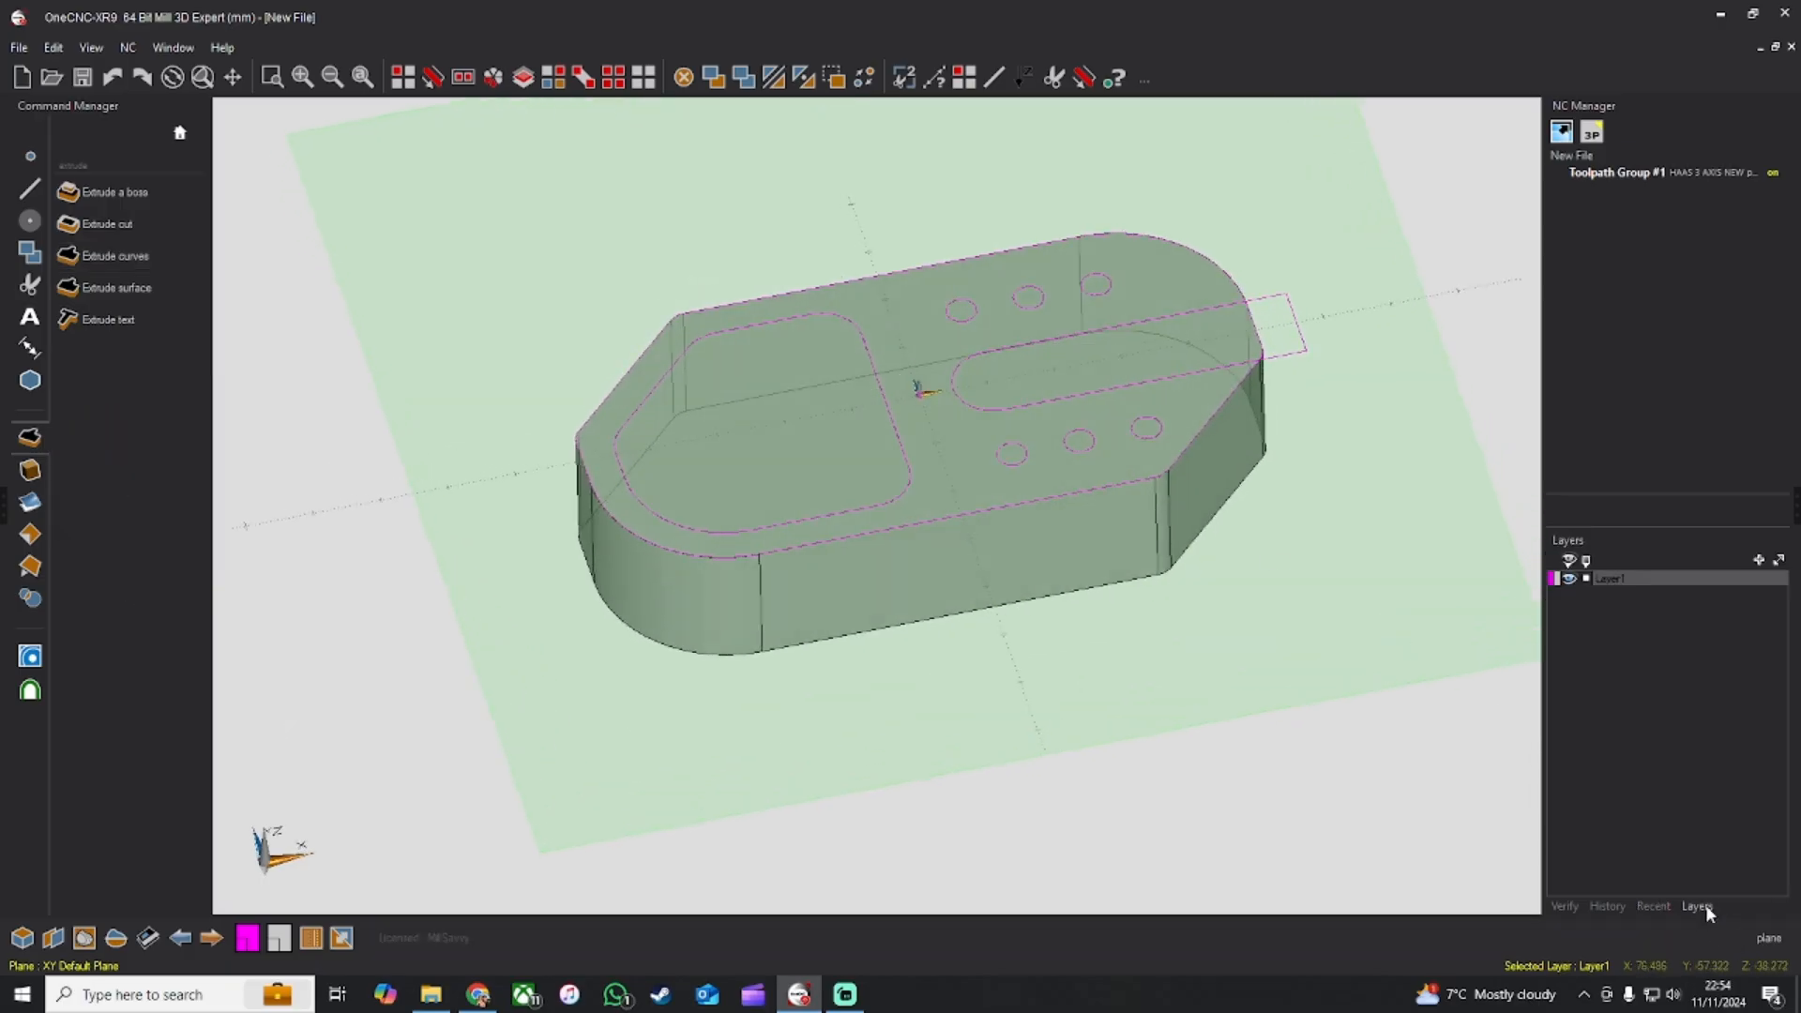
{"action": "double_click", "coordinate": [1603, 578]}
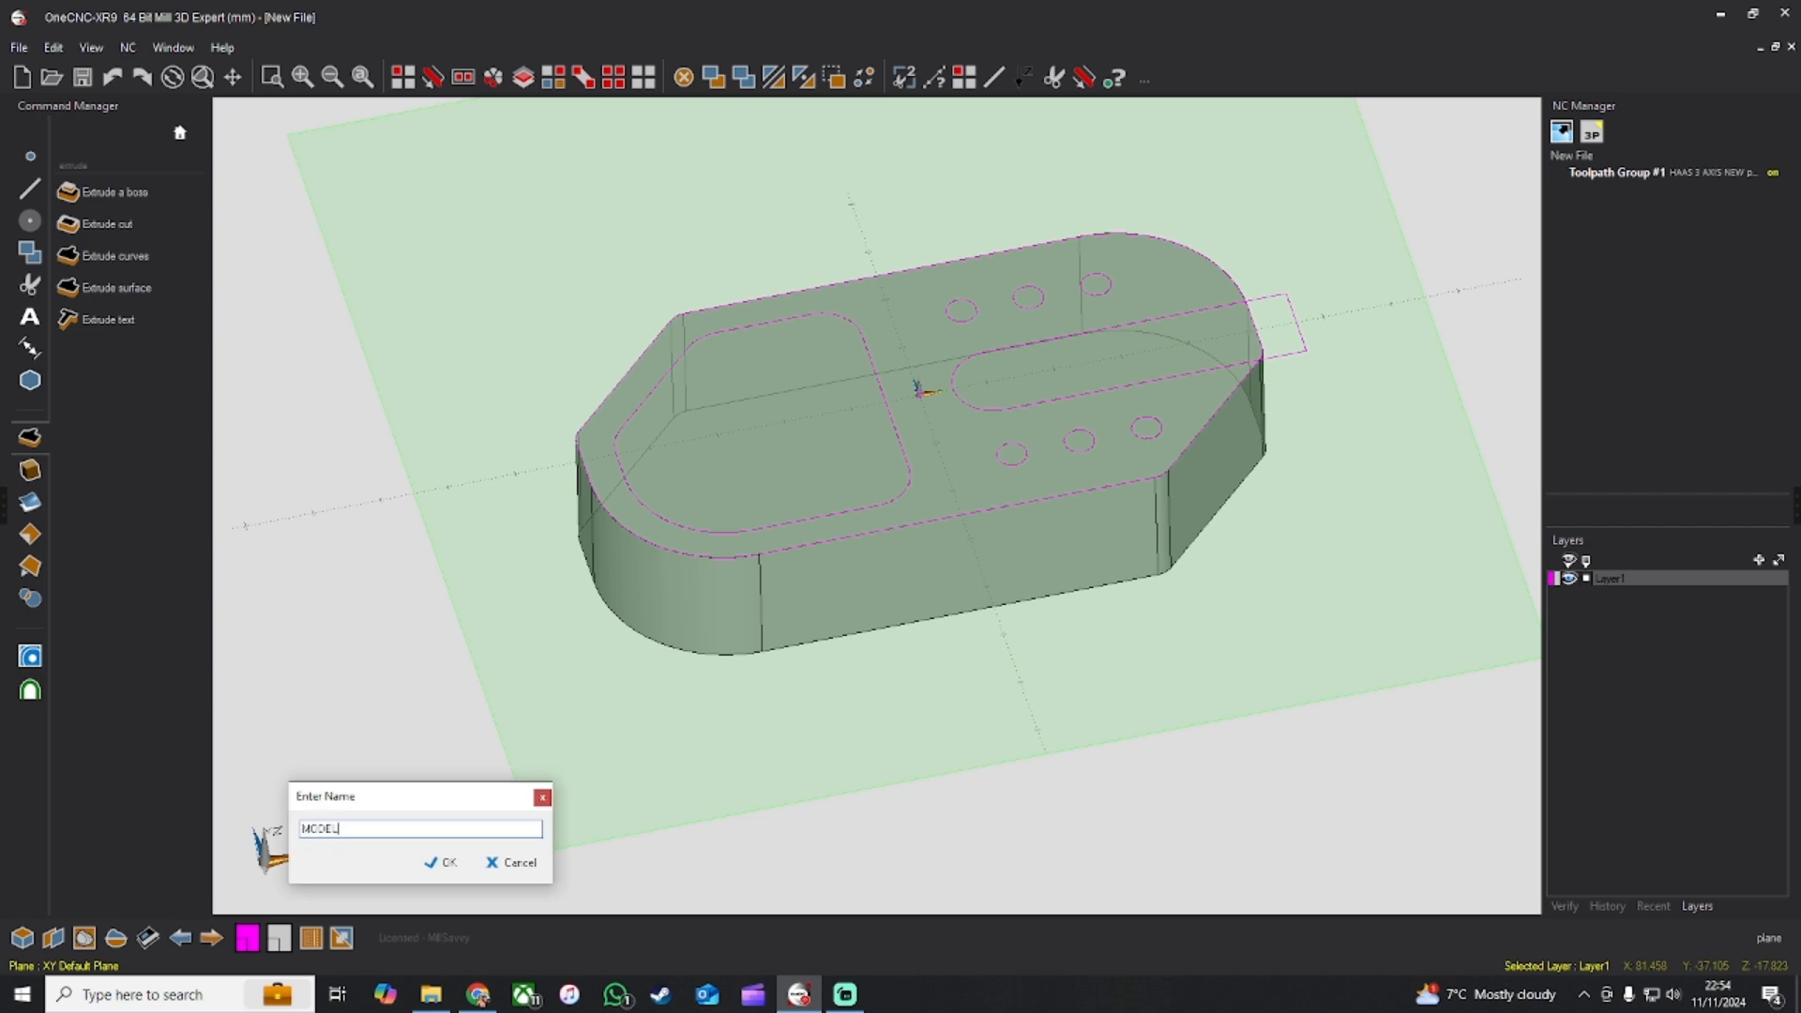
{"action": "left_click", "coordinate": [447, 863]}
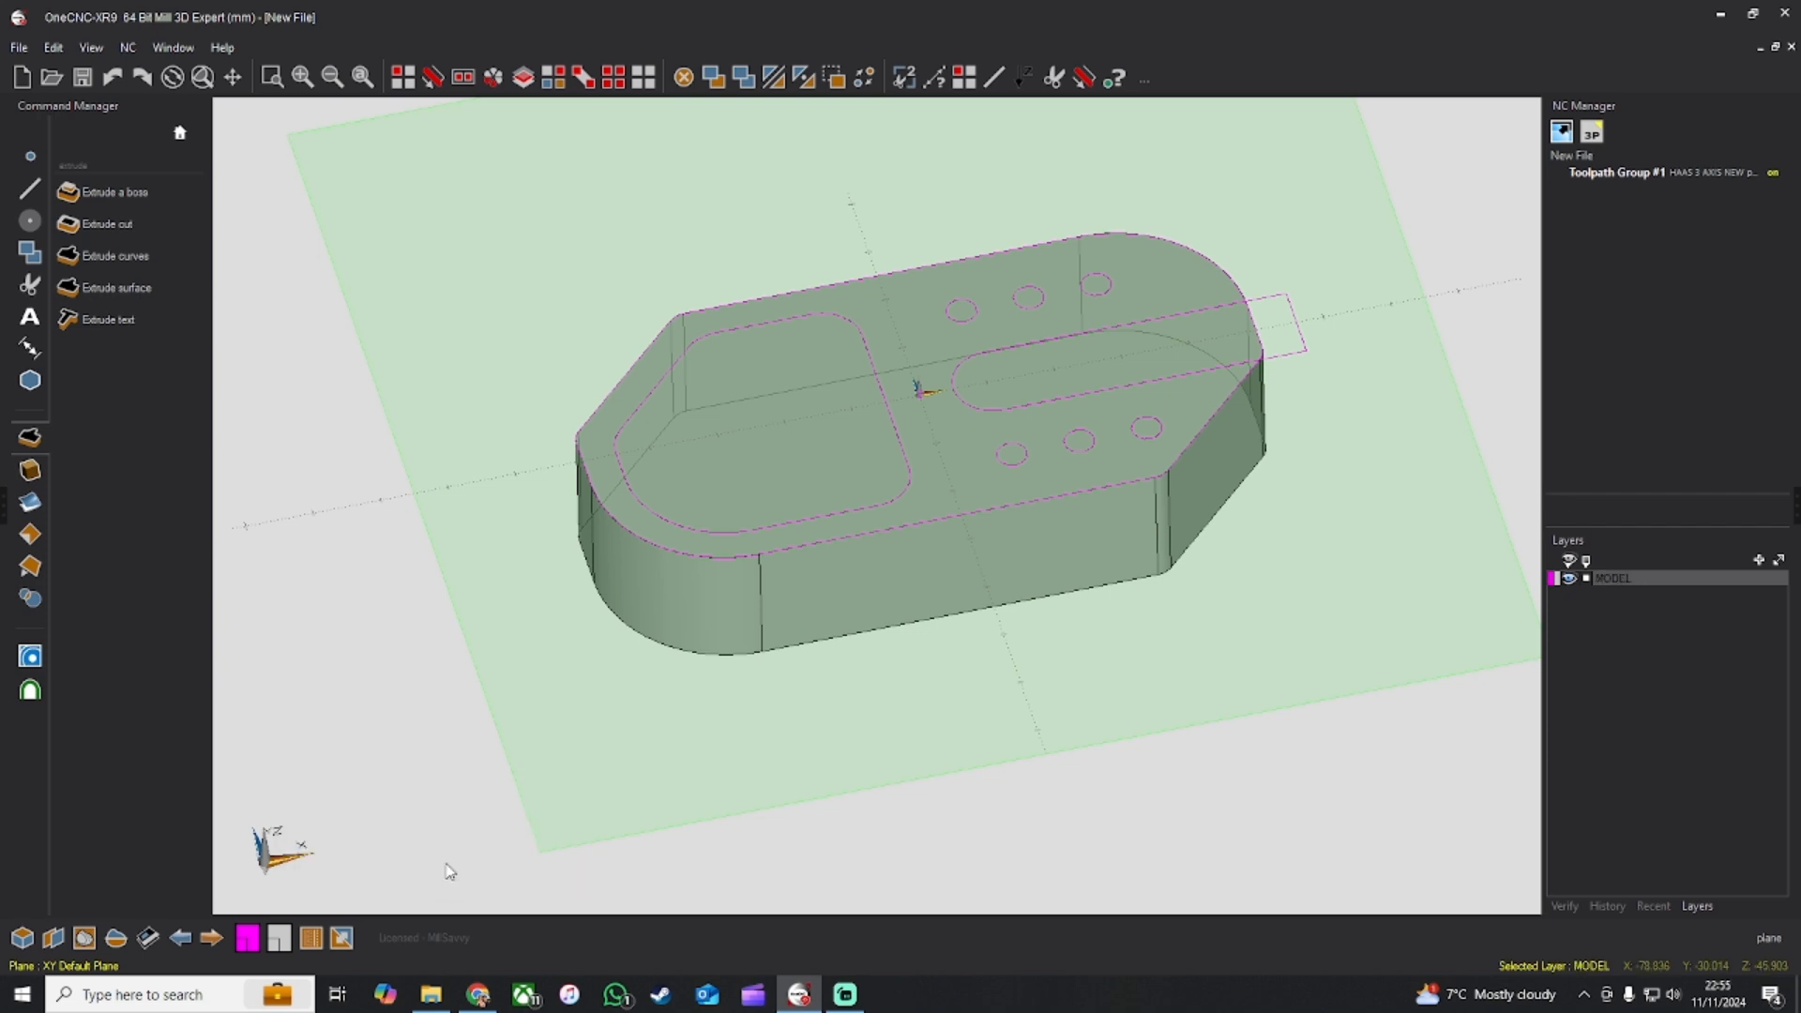
Step: Cut the pocket and the open-ended slot into the solid to a depth of -10 mm
{"action": "left_click", "coordinate": [112, 226]}
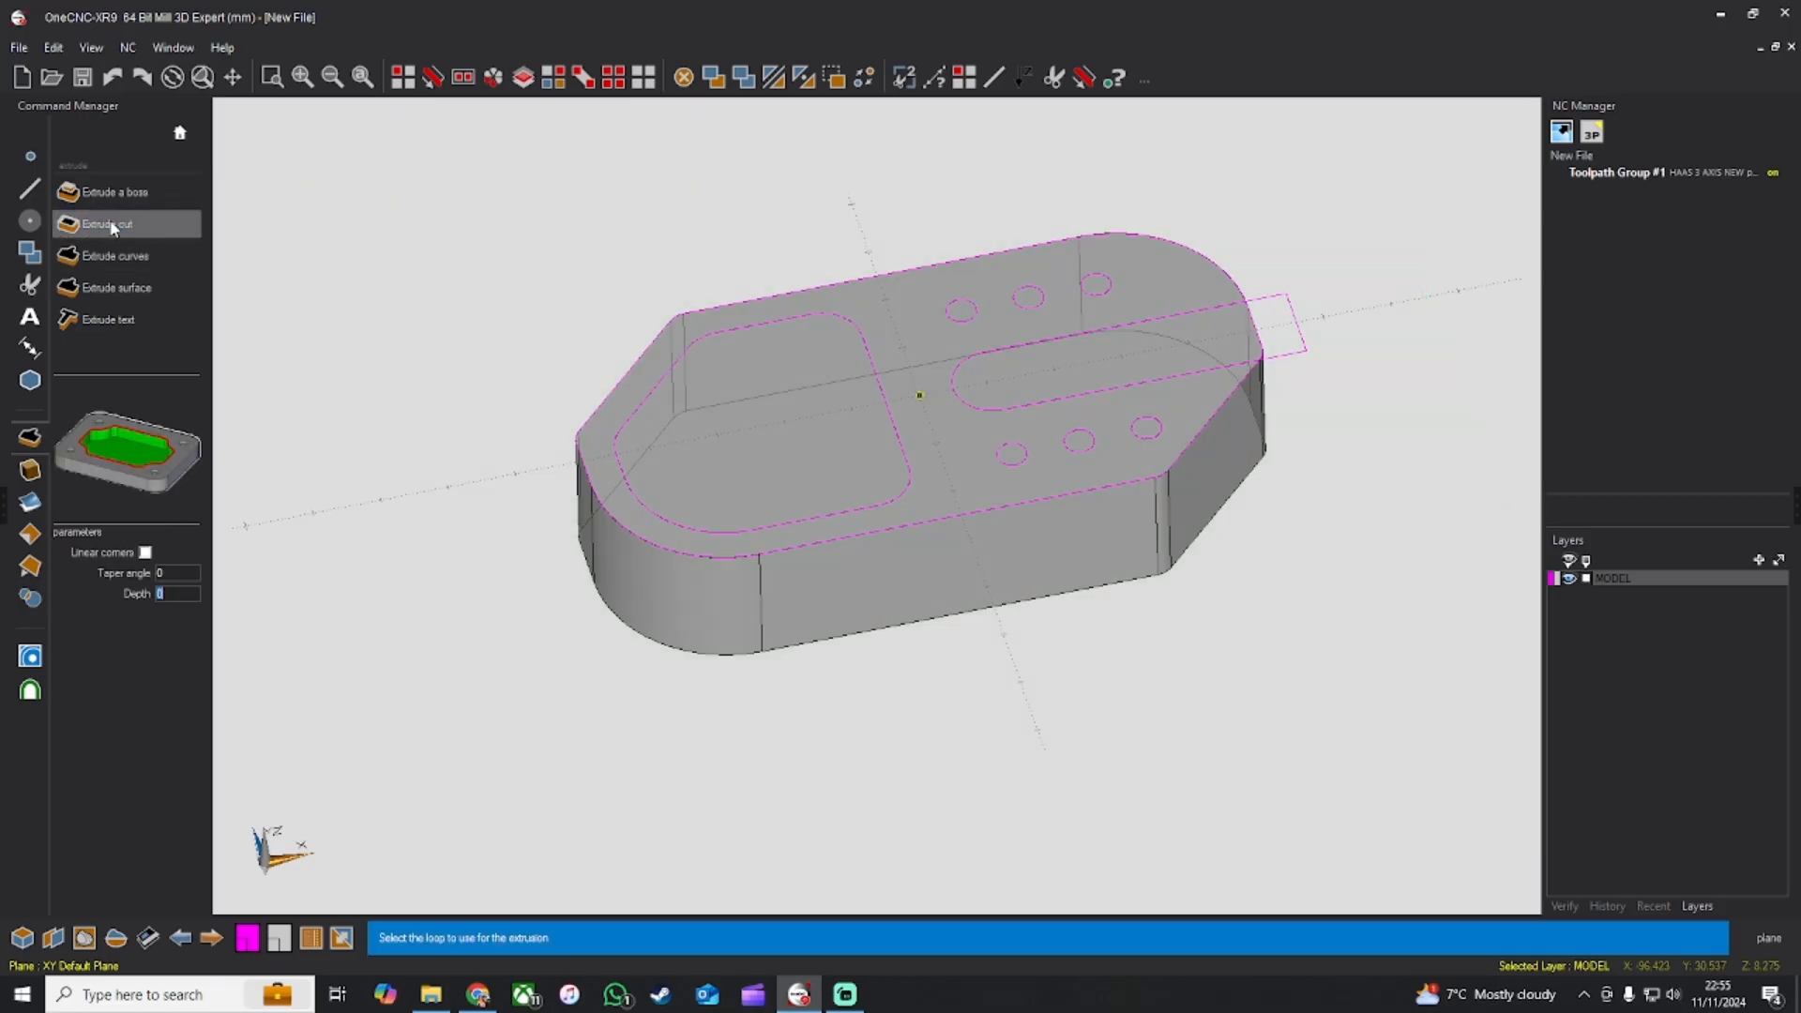
{"action": "left_click", "coordinate": [623, 434]}
{"action": "left_click_drag", "start_coordinate": [178, 595], "coordinate": [146, 595]}
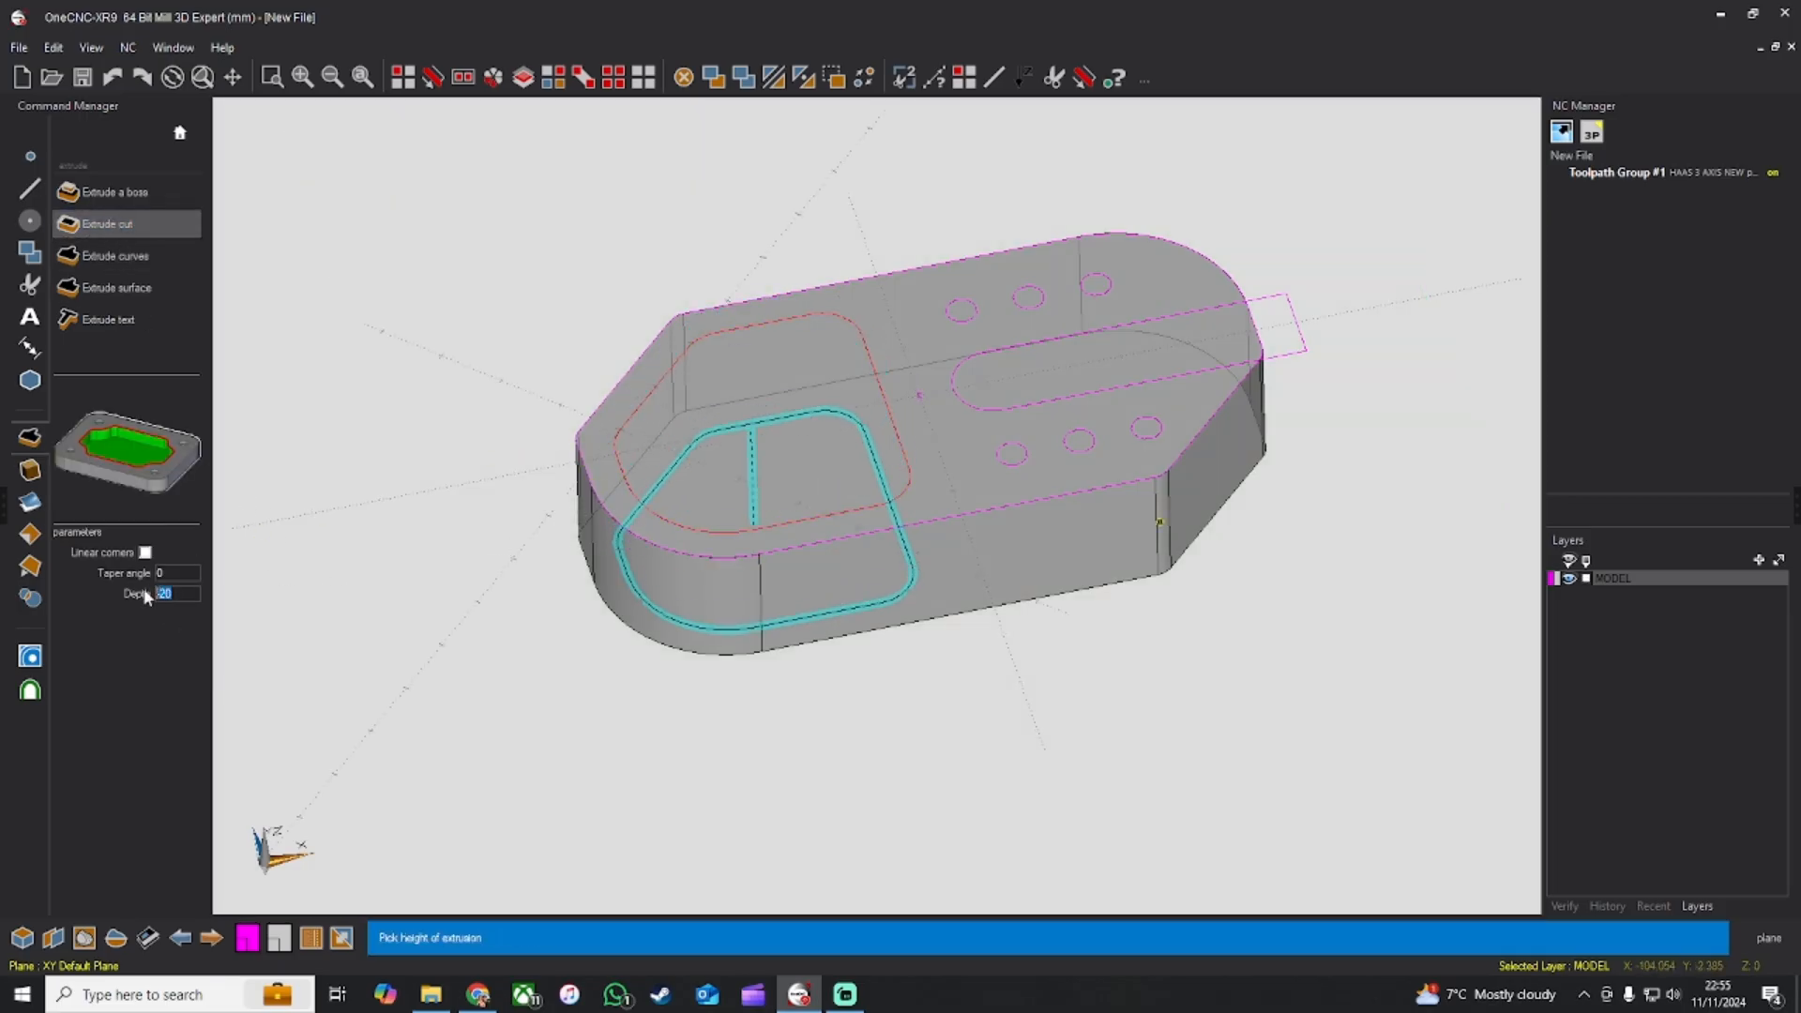
{"action": "type", "text": "-10"}
{"action": "key", "text": "Return"}
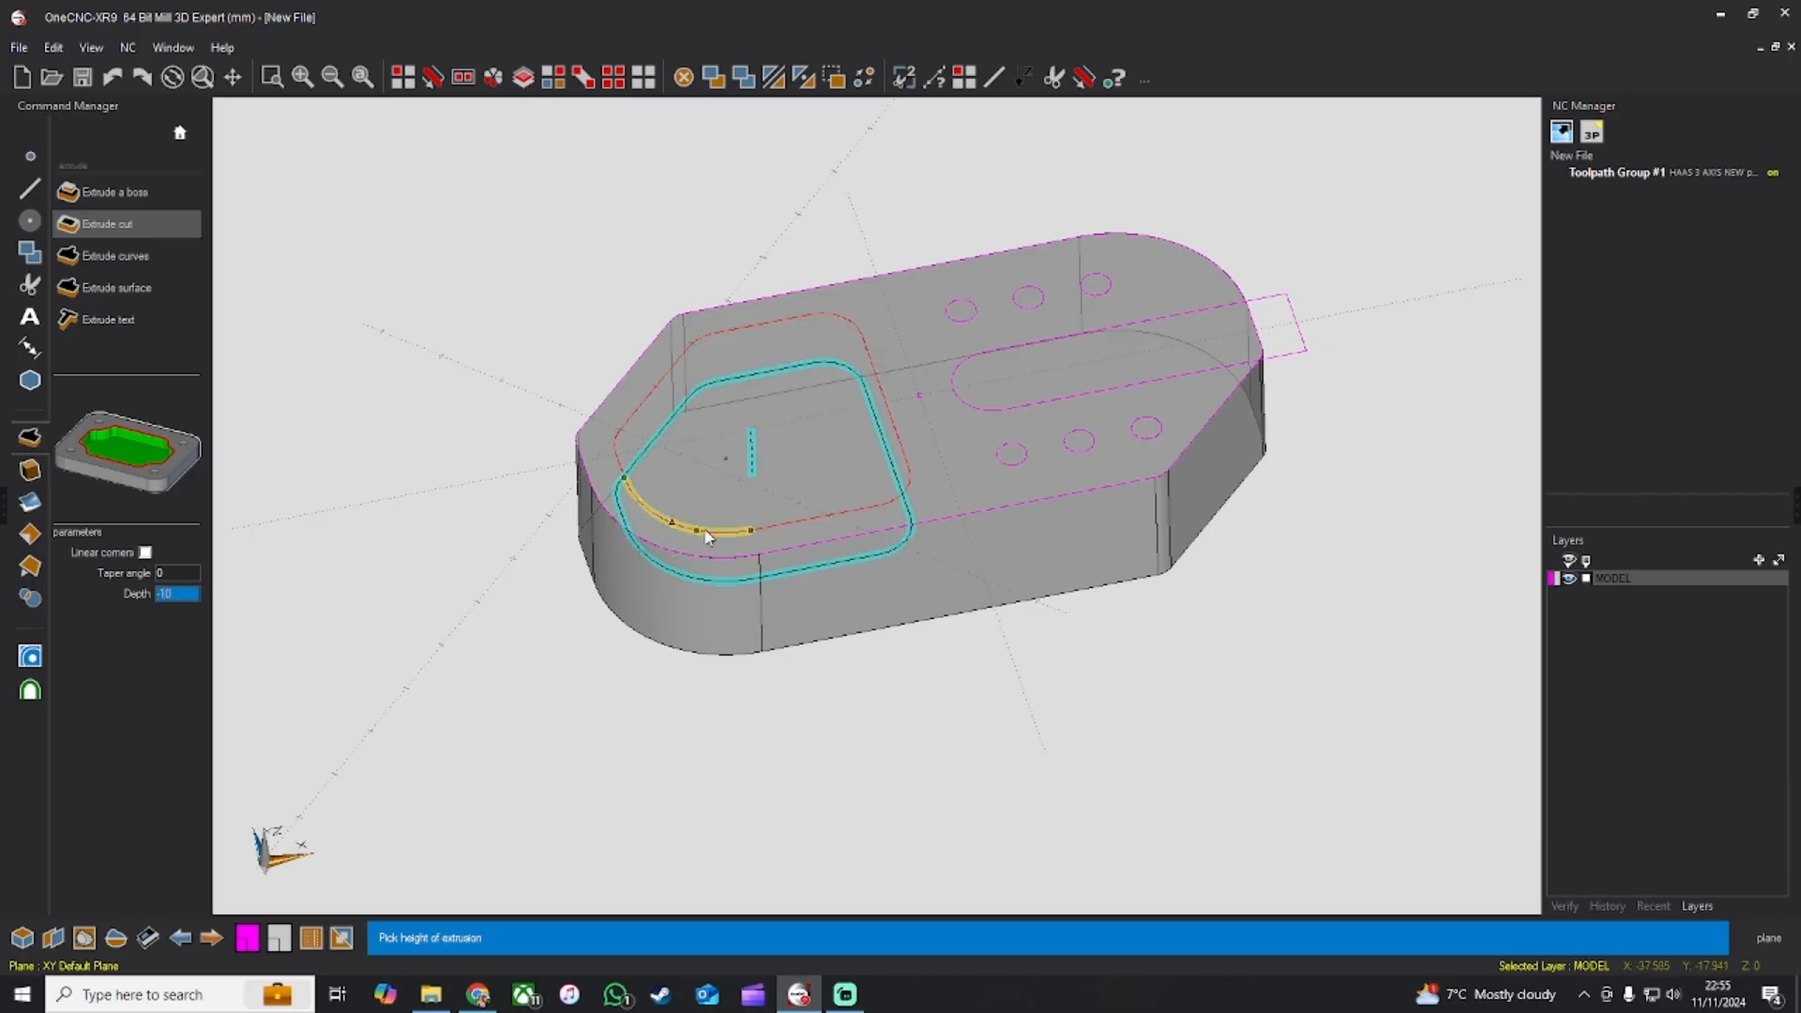
{"action": "left_click", "coordinate": [821, 563]}
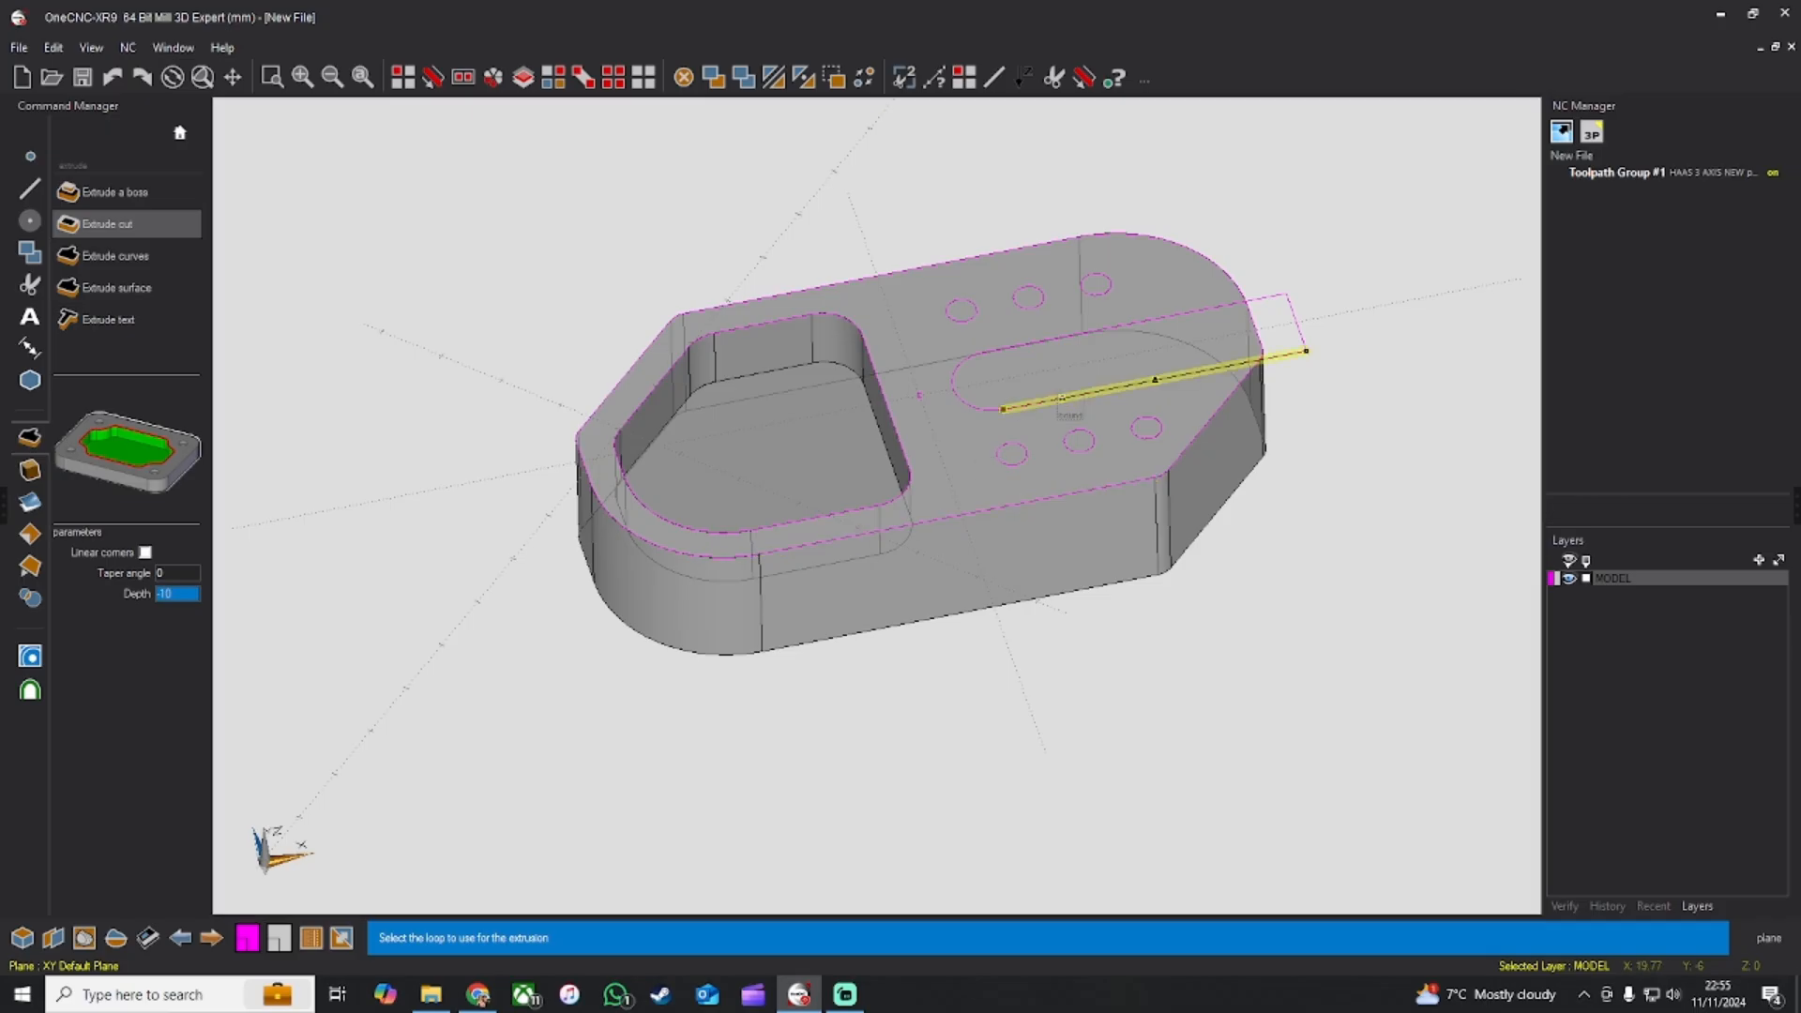
{"action": "left_click", "coordinate": [1069, 402]}
{"action": "left_click", "coordinate": [1064, 399]}
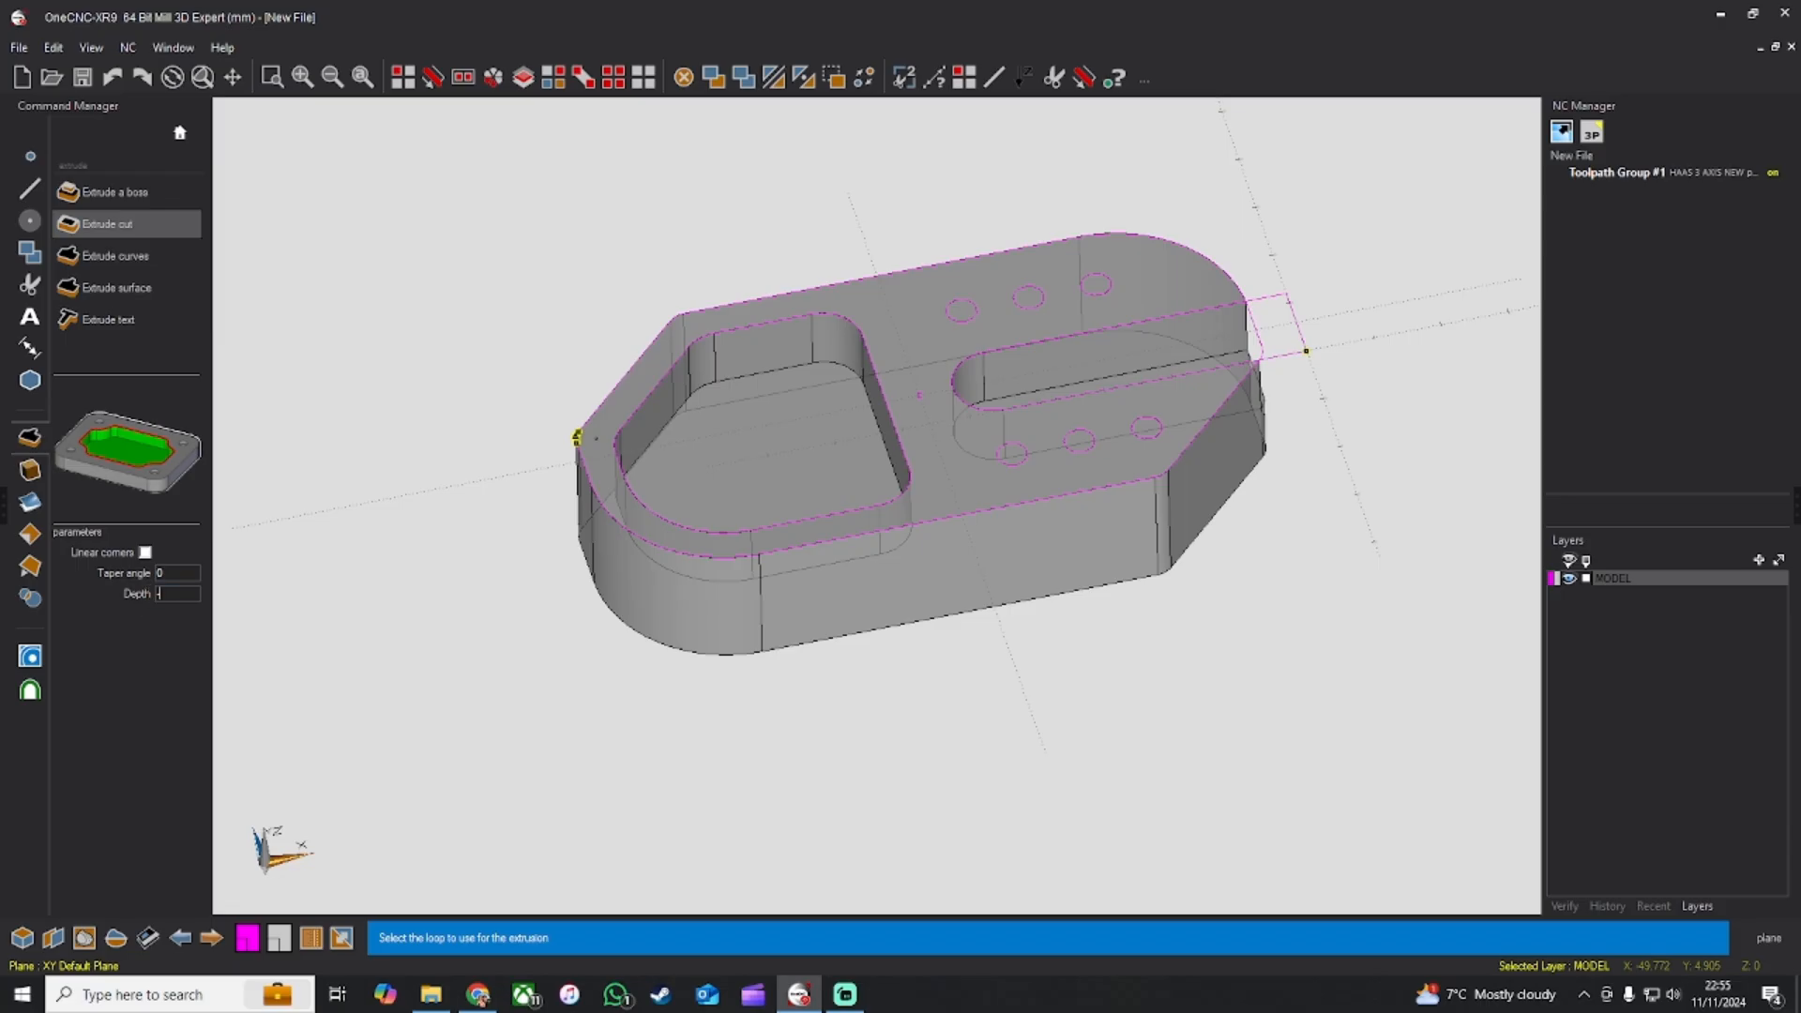
Step: Cut the three holes above the slot to a depth of -21 mm
{"action": "type", "text": "2"}
{"action": "key", "text": "Return"}
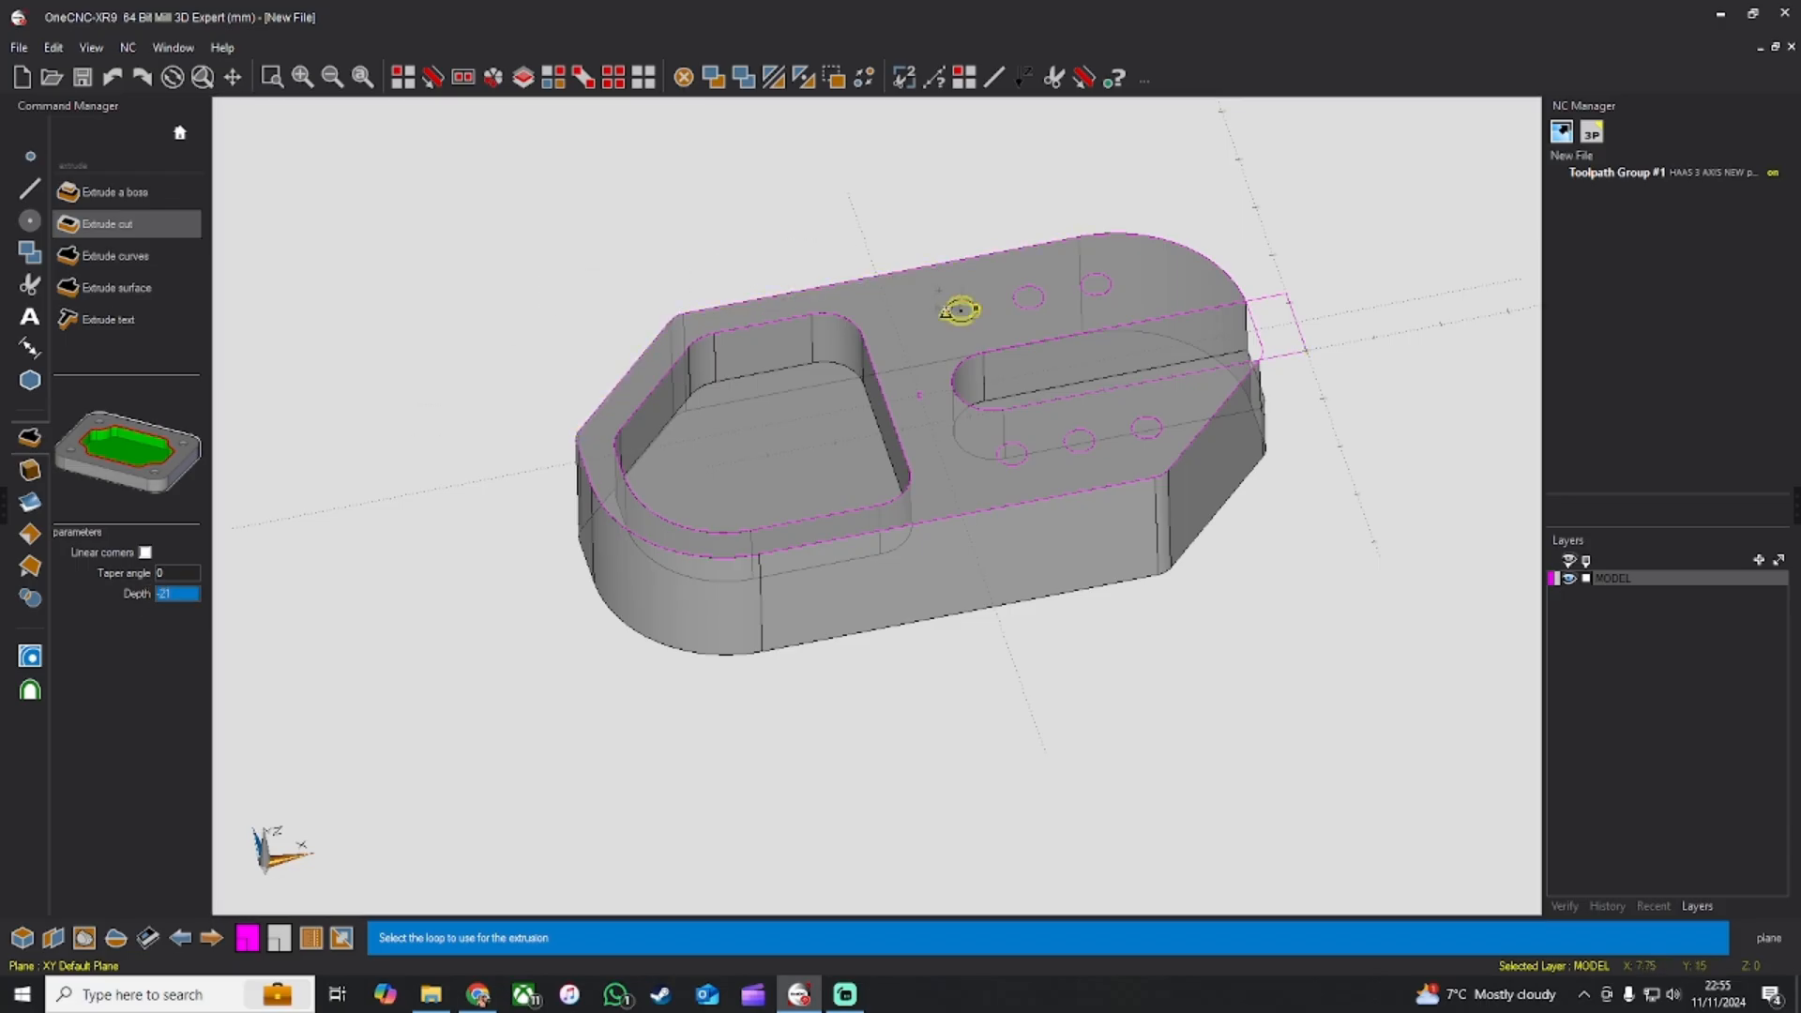
{"action": "left_click", "coordinate": [958, 310]}
{"action": "left_click", "coordinate": [961, 313]}
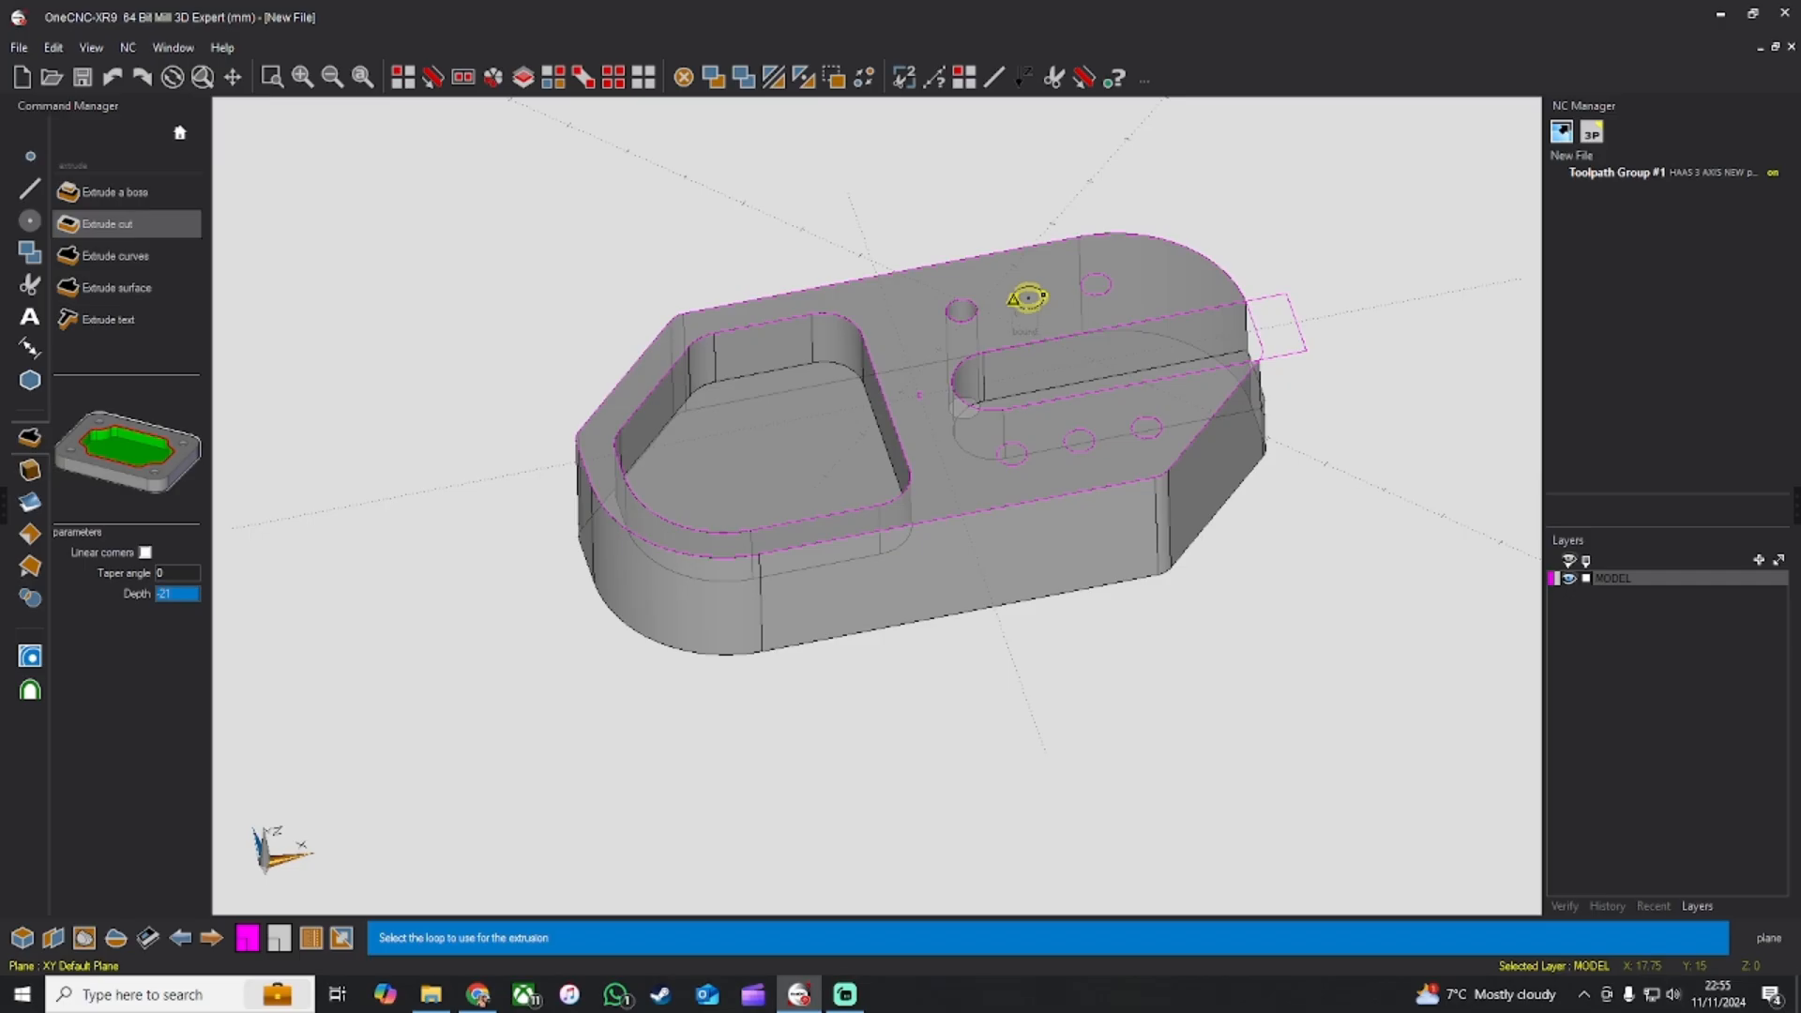
{"action": "left_click", "coordinate": [1026, 298]}
{"action": "left_click", "coordinate": [1027, 300]}
{"action": "left_click", "coordinate": [1095, 284]}
{"action": "left_click", "coordinate": [1096, 287]}
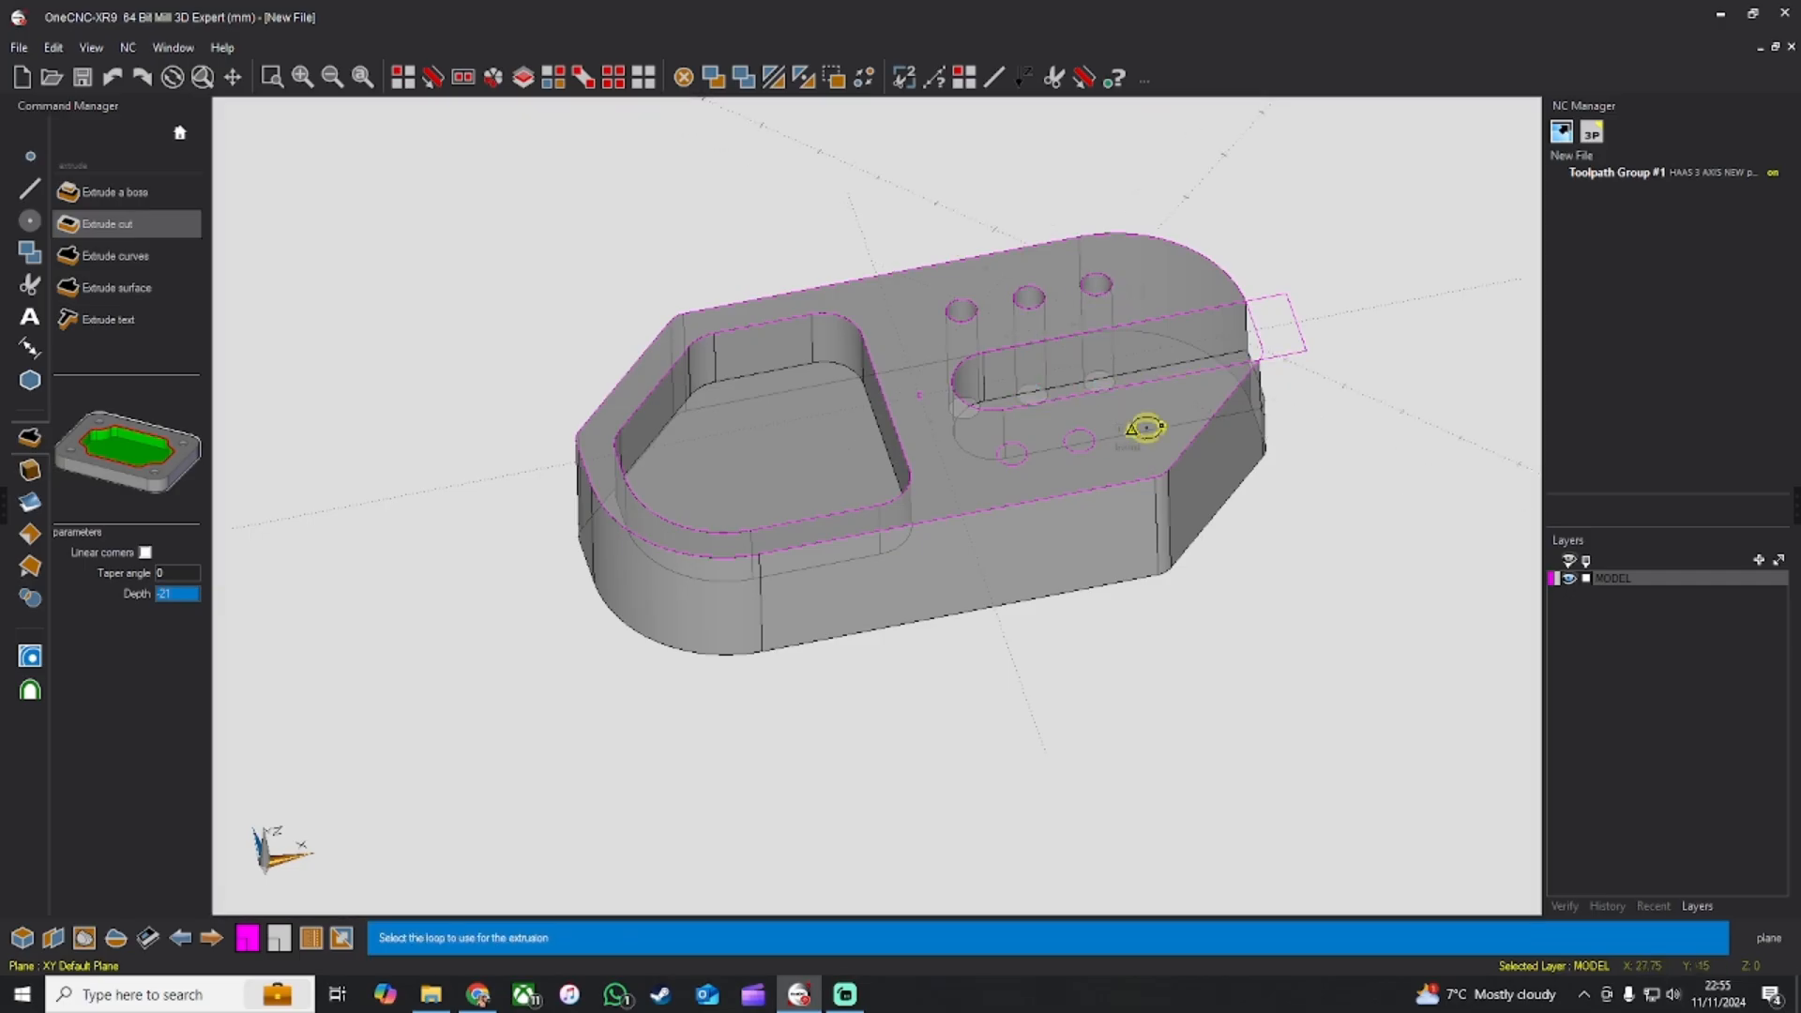
Step: Cut the three holes below the slot using the same -21 mm depth and end the extrude cut
{"action": "left_click", "coordinate": [1146, 428]}
{"action": "left_click", "coordinate": [1146, 430]}
{"action": "left_click", "coordinate": [1078, 439]}
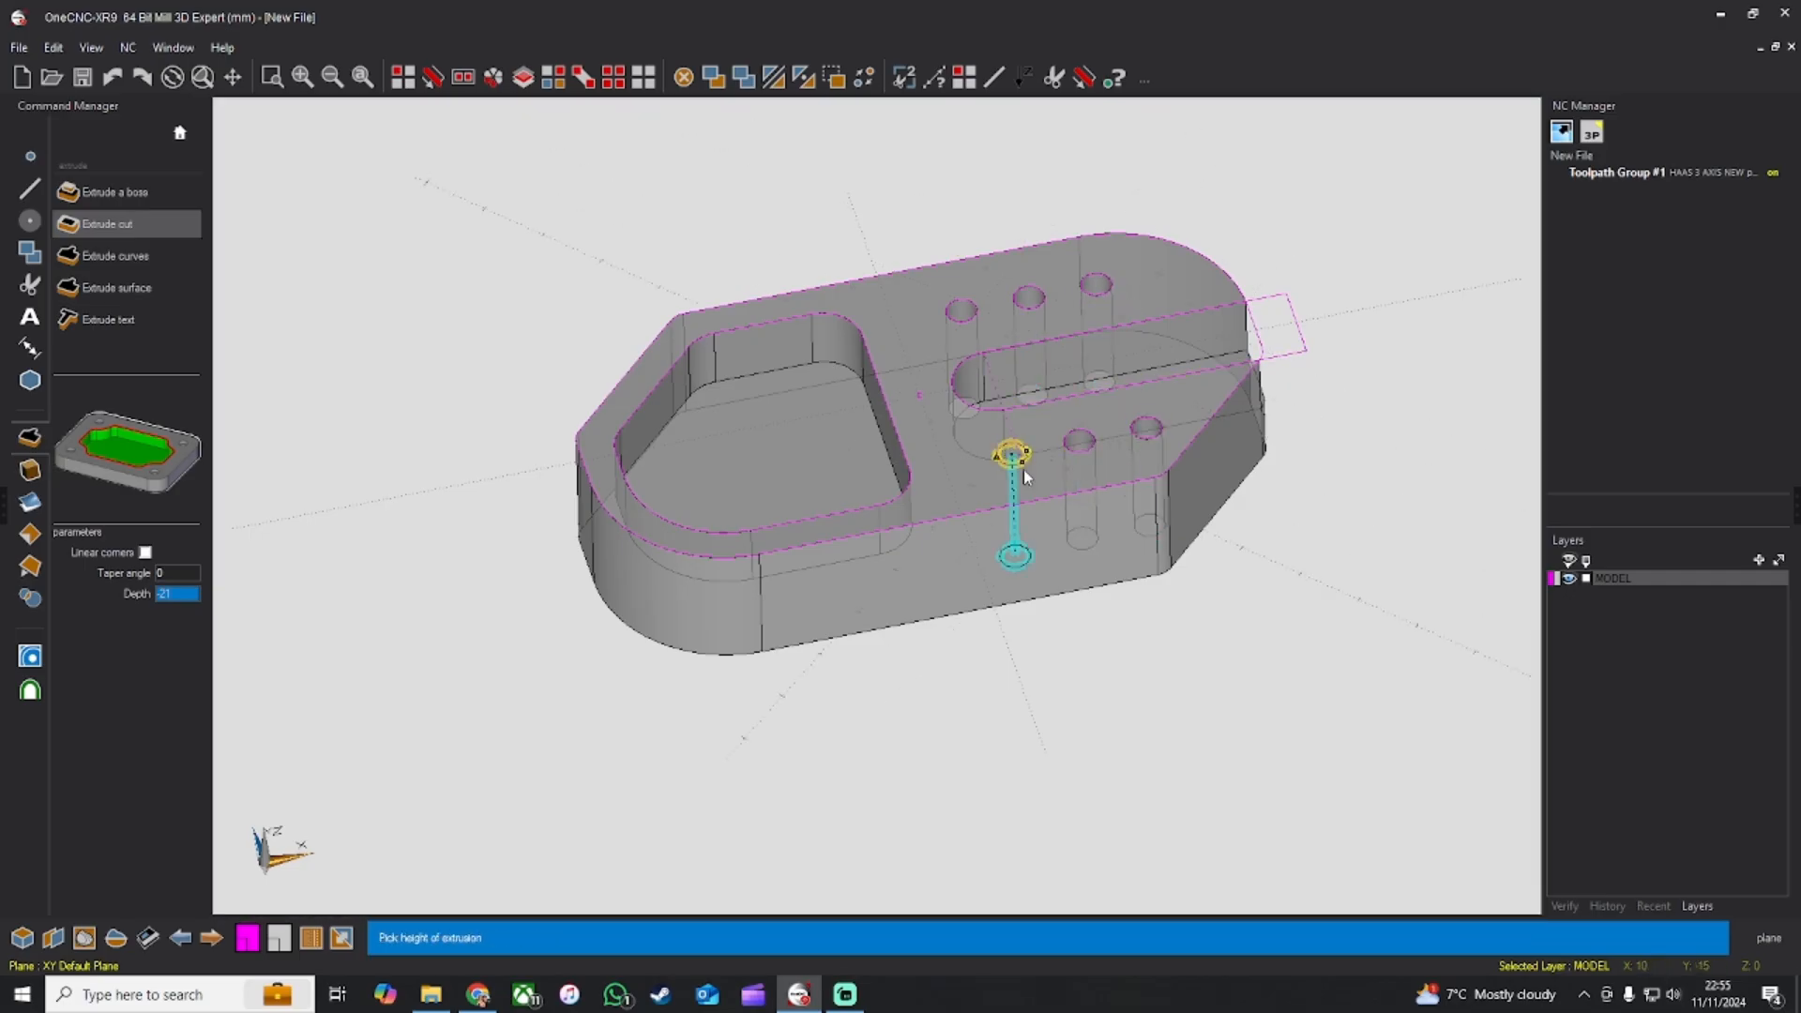
{"action": "left_click", "coordinate": [1020, 468]}
{"action": "middle_click_drag", "start_coordinate": [1018, 465], "coordinate": [938, 291]}
{"action": "key", "text": "Escape"}
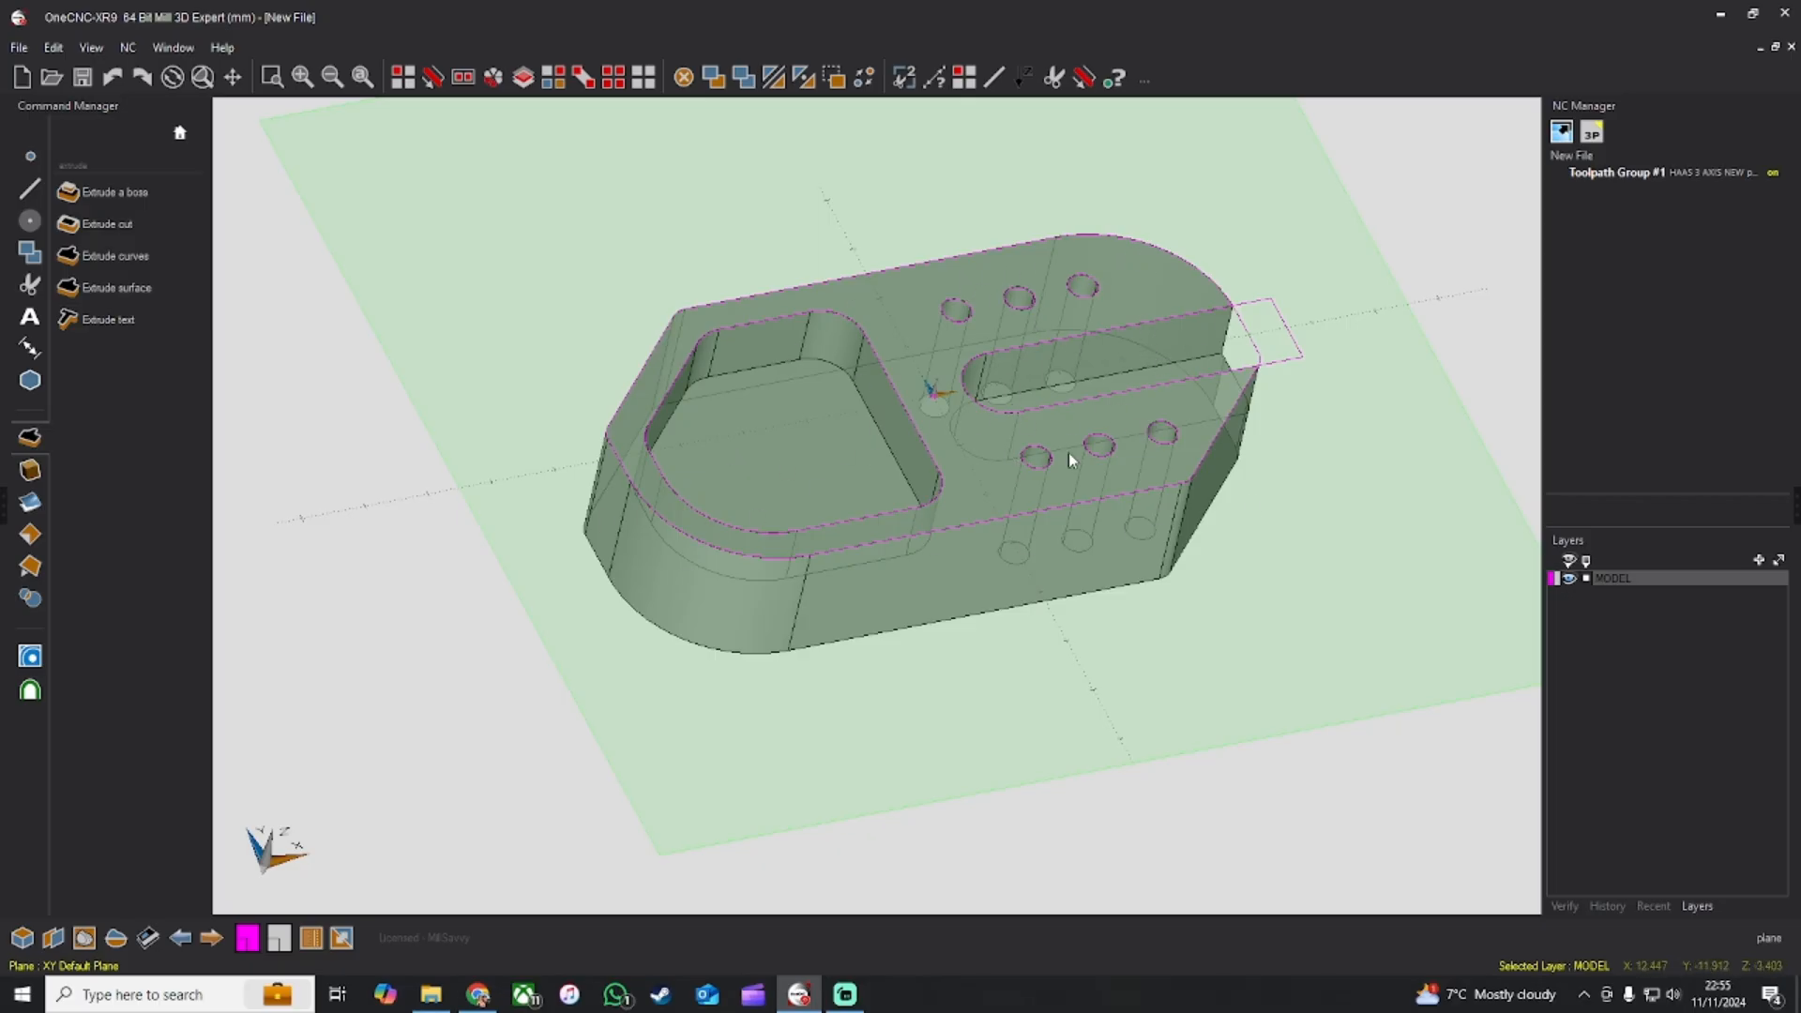
Step: Add a new layer named LINES AND HOLES
{"action": "left_click", "coordinate": [1758, 560]}
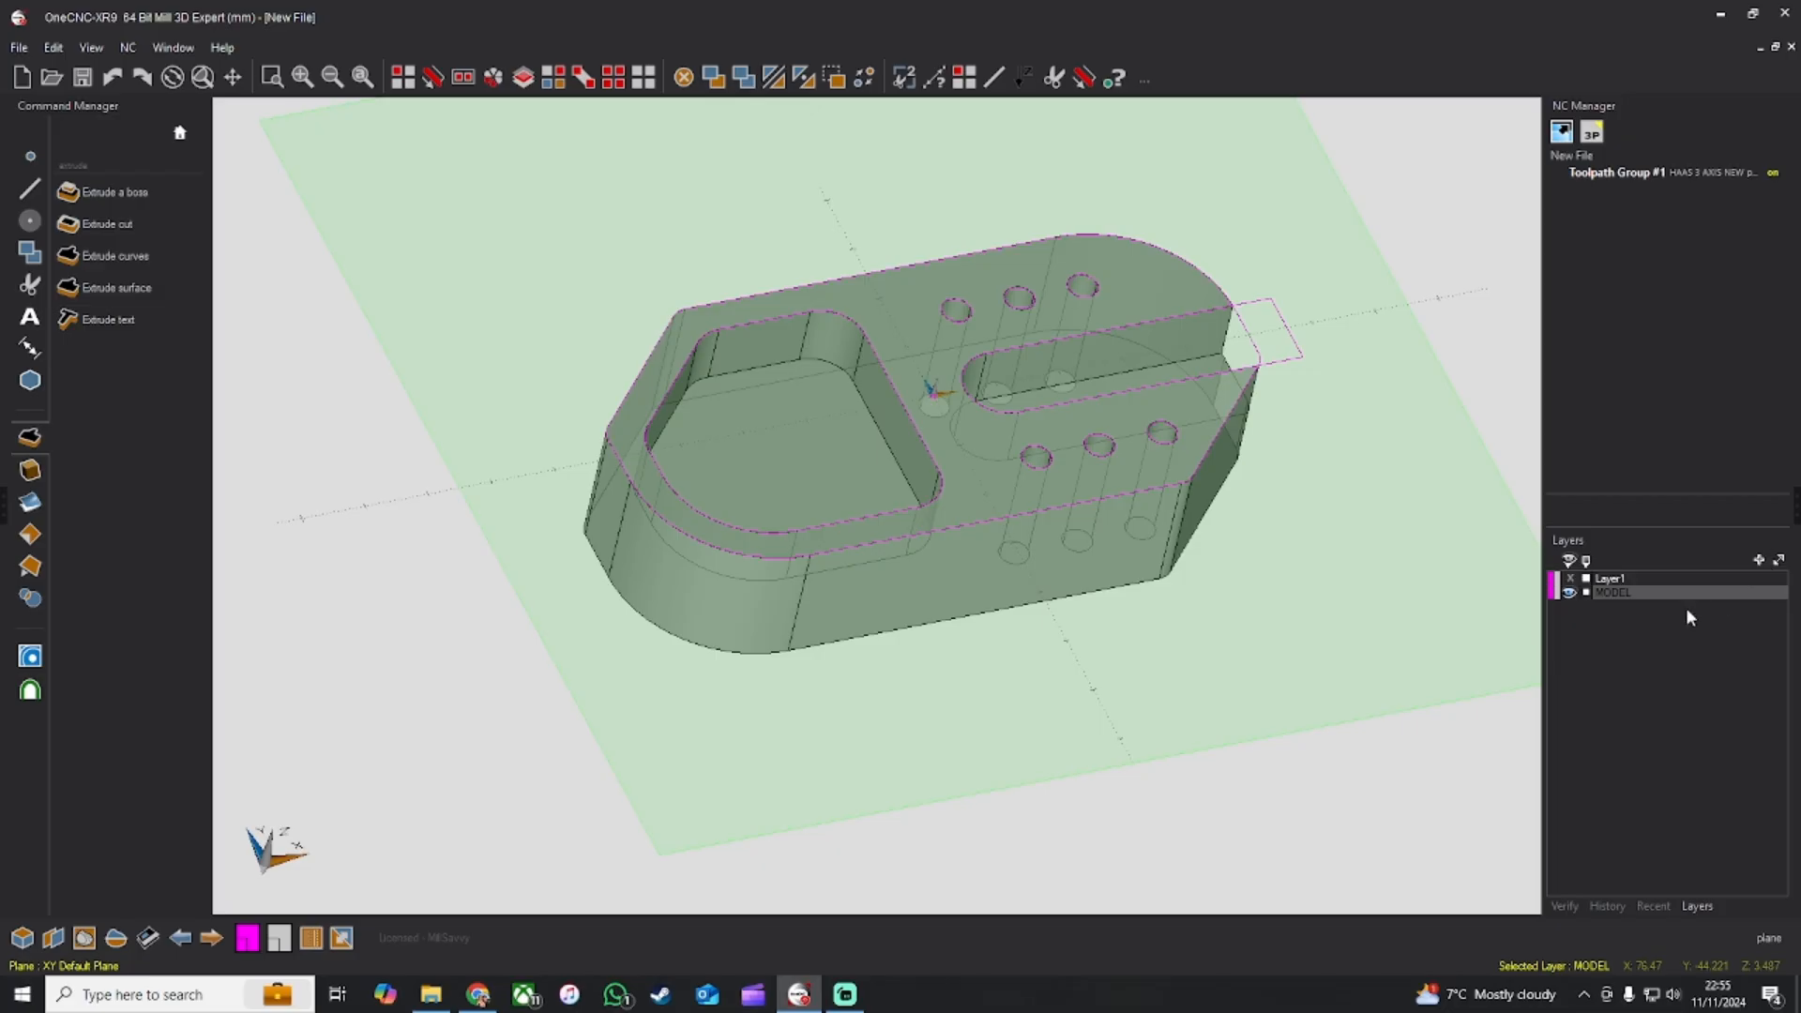
{"action": "double_click", "coordinate": [1620, 584]}
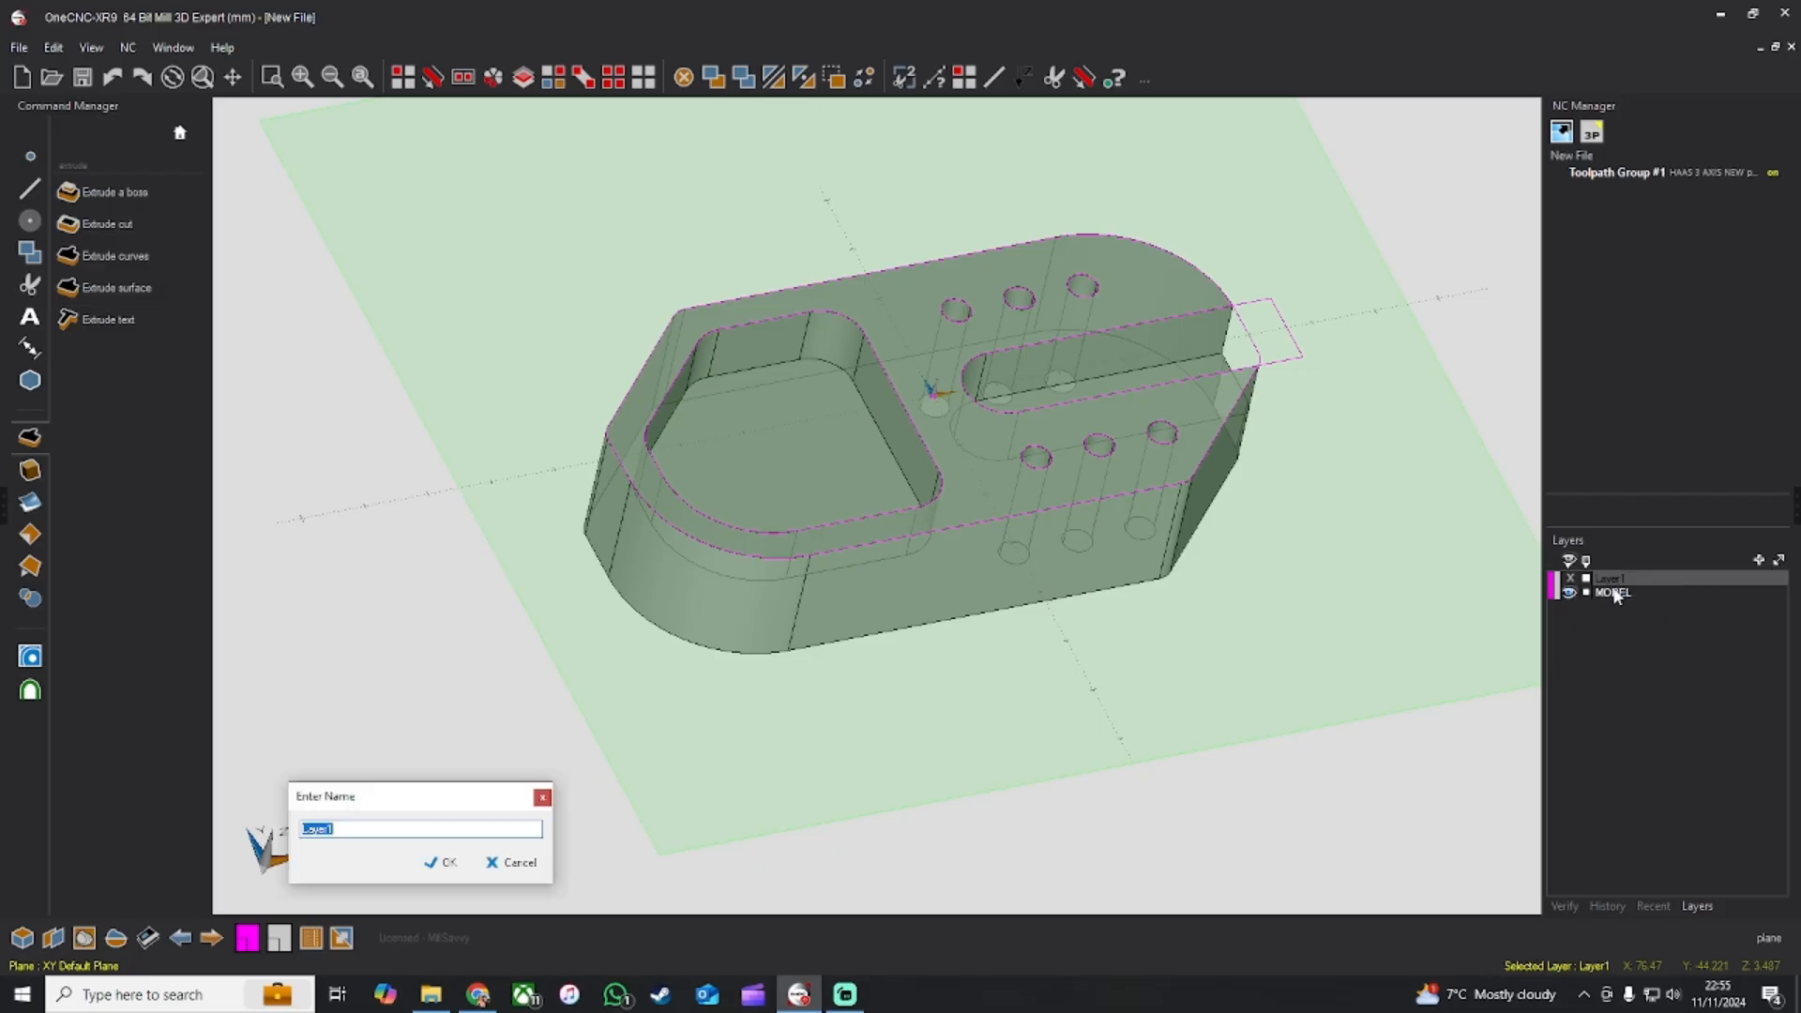
{"action": "type", "text": "LINES AND HOLES"}
{"action": "left_click", "coordinate": [439, 865]}
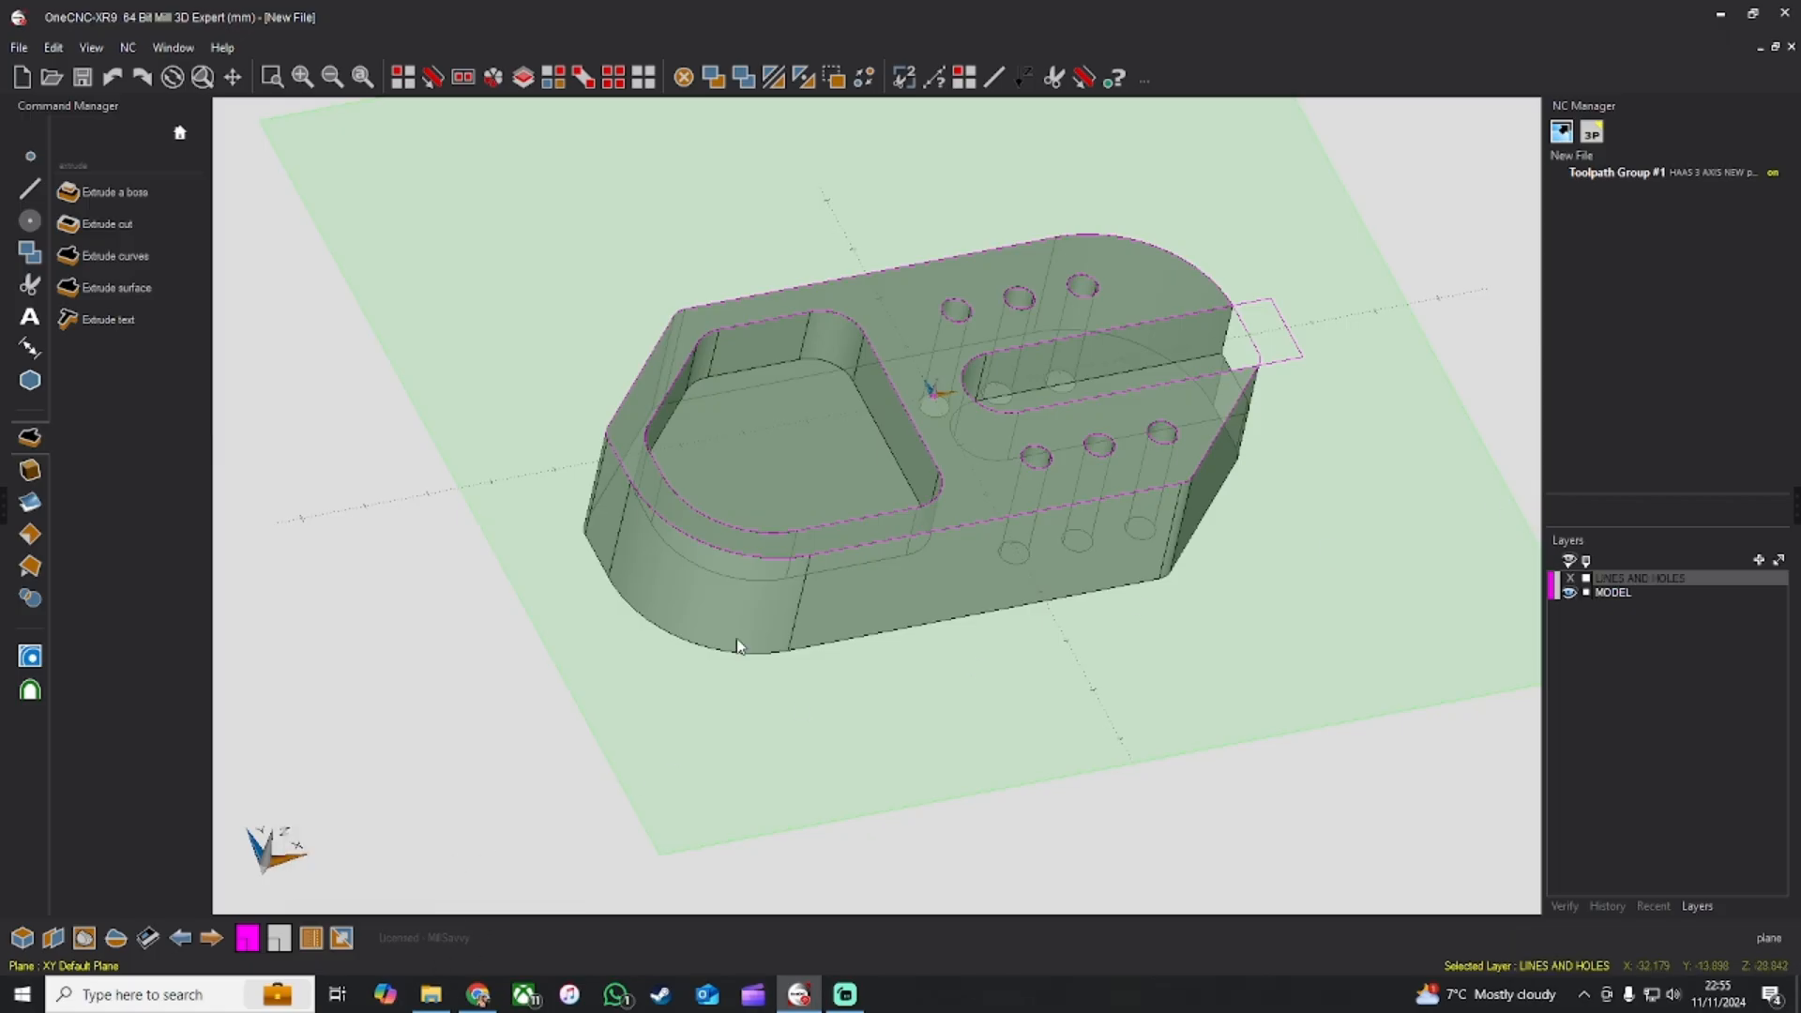
Step: Move all the 2D geometry, excluding the solid model, to the LINES AND HOLES layer
{"action": "left_click", "coordinate": [616, 78]}
{"action": "left_click", "coordinate": [407, 78]}
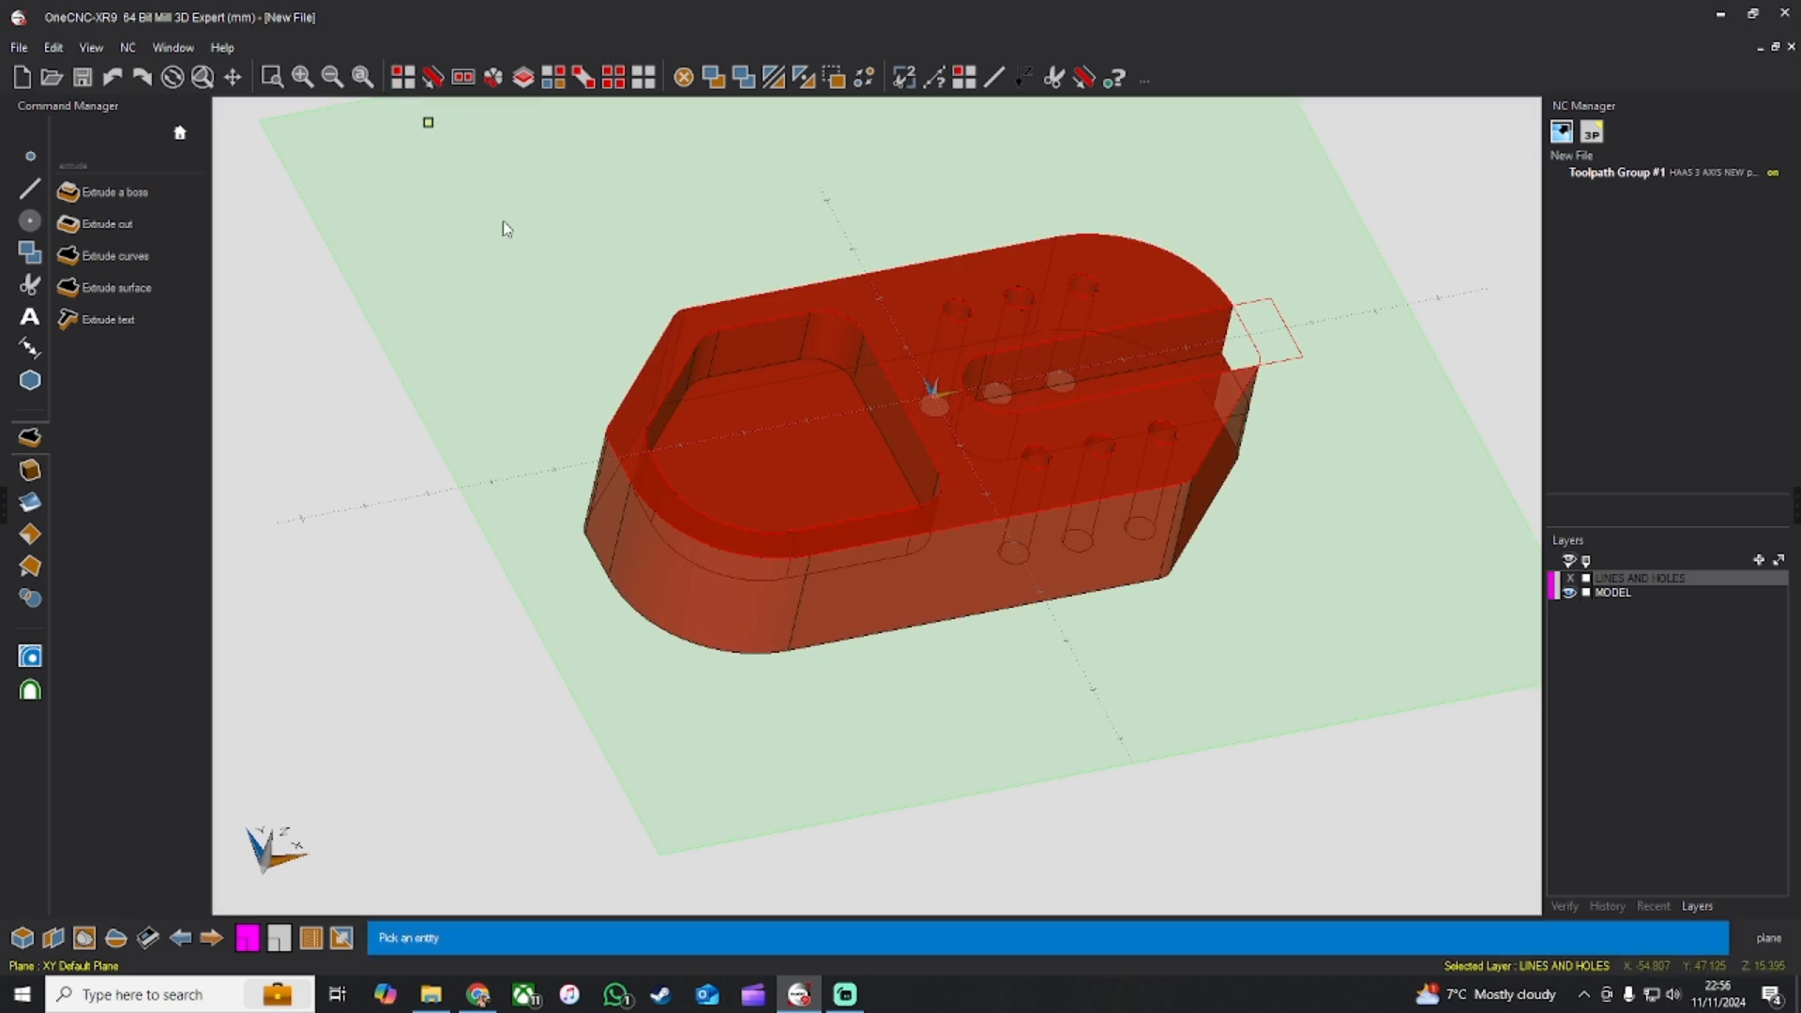
{"action": "left_click", "coordinate": [784, 401]}
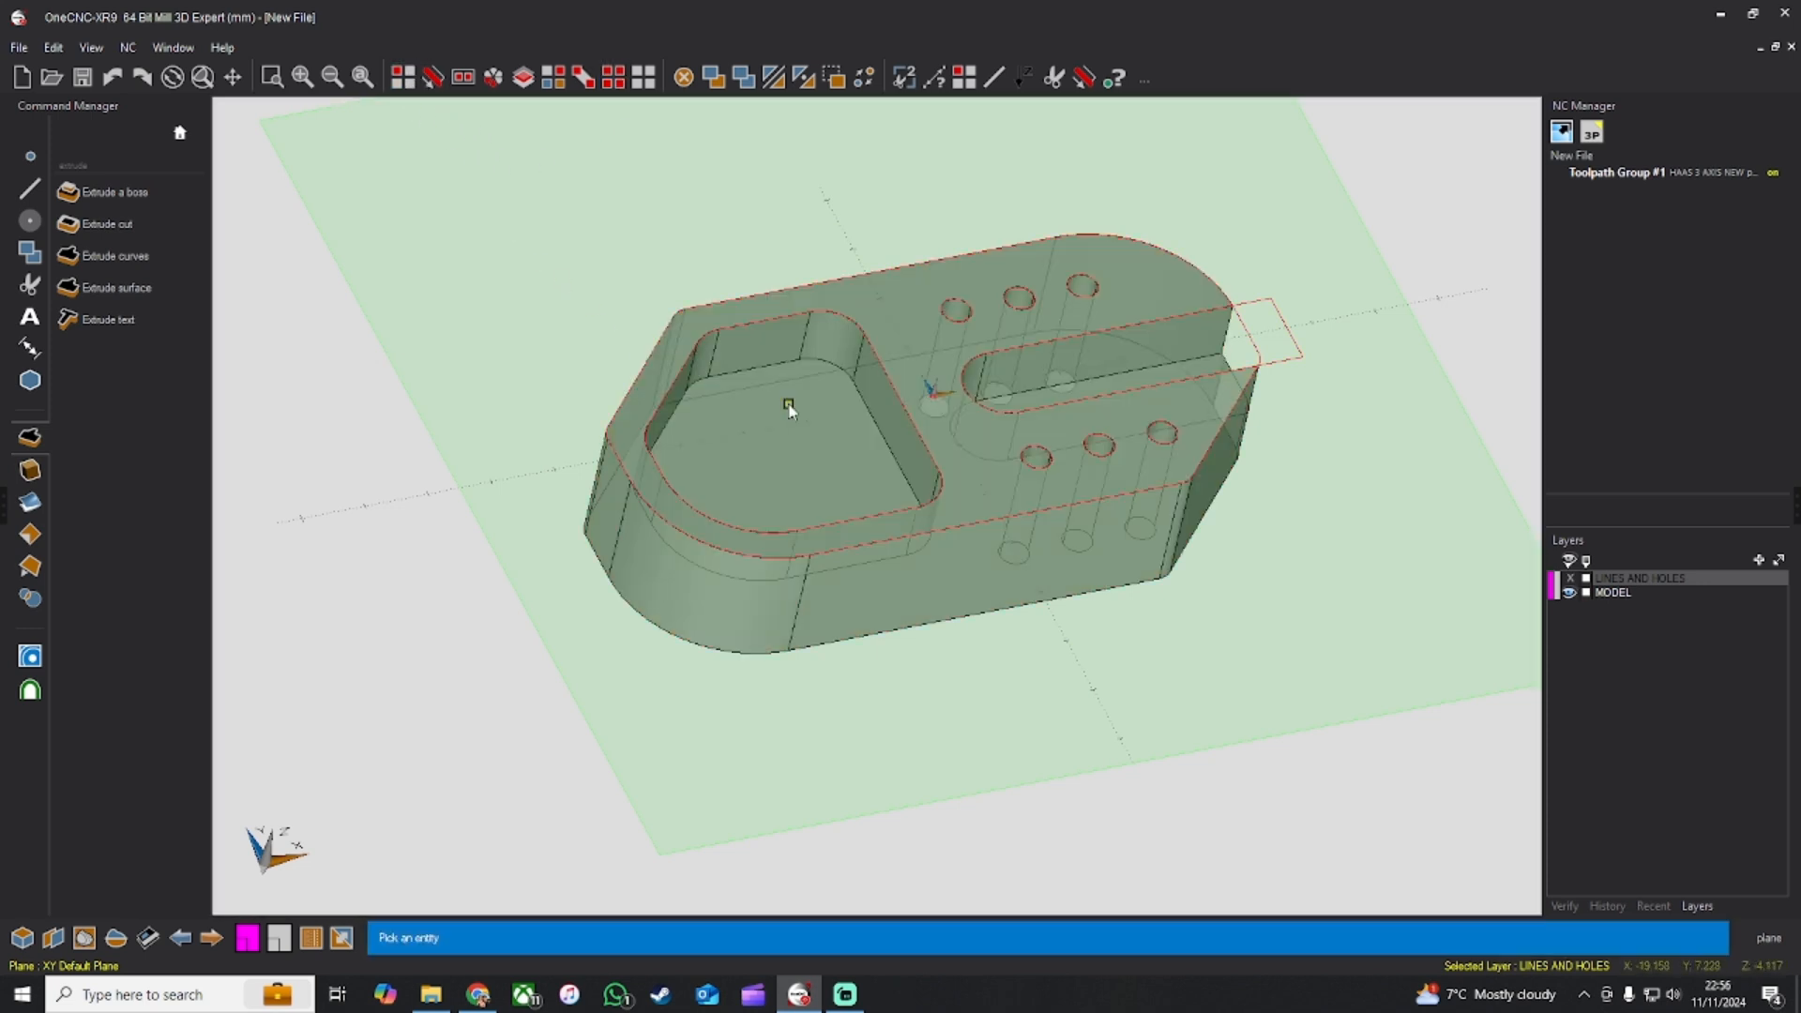
{"action": "right_click", "coordinate": [788, 408]}
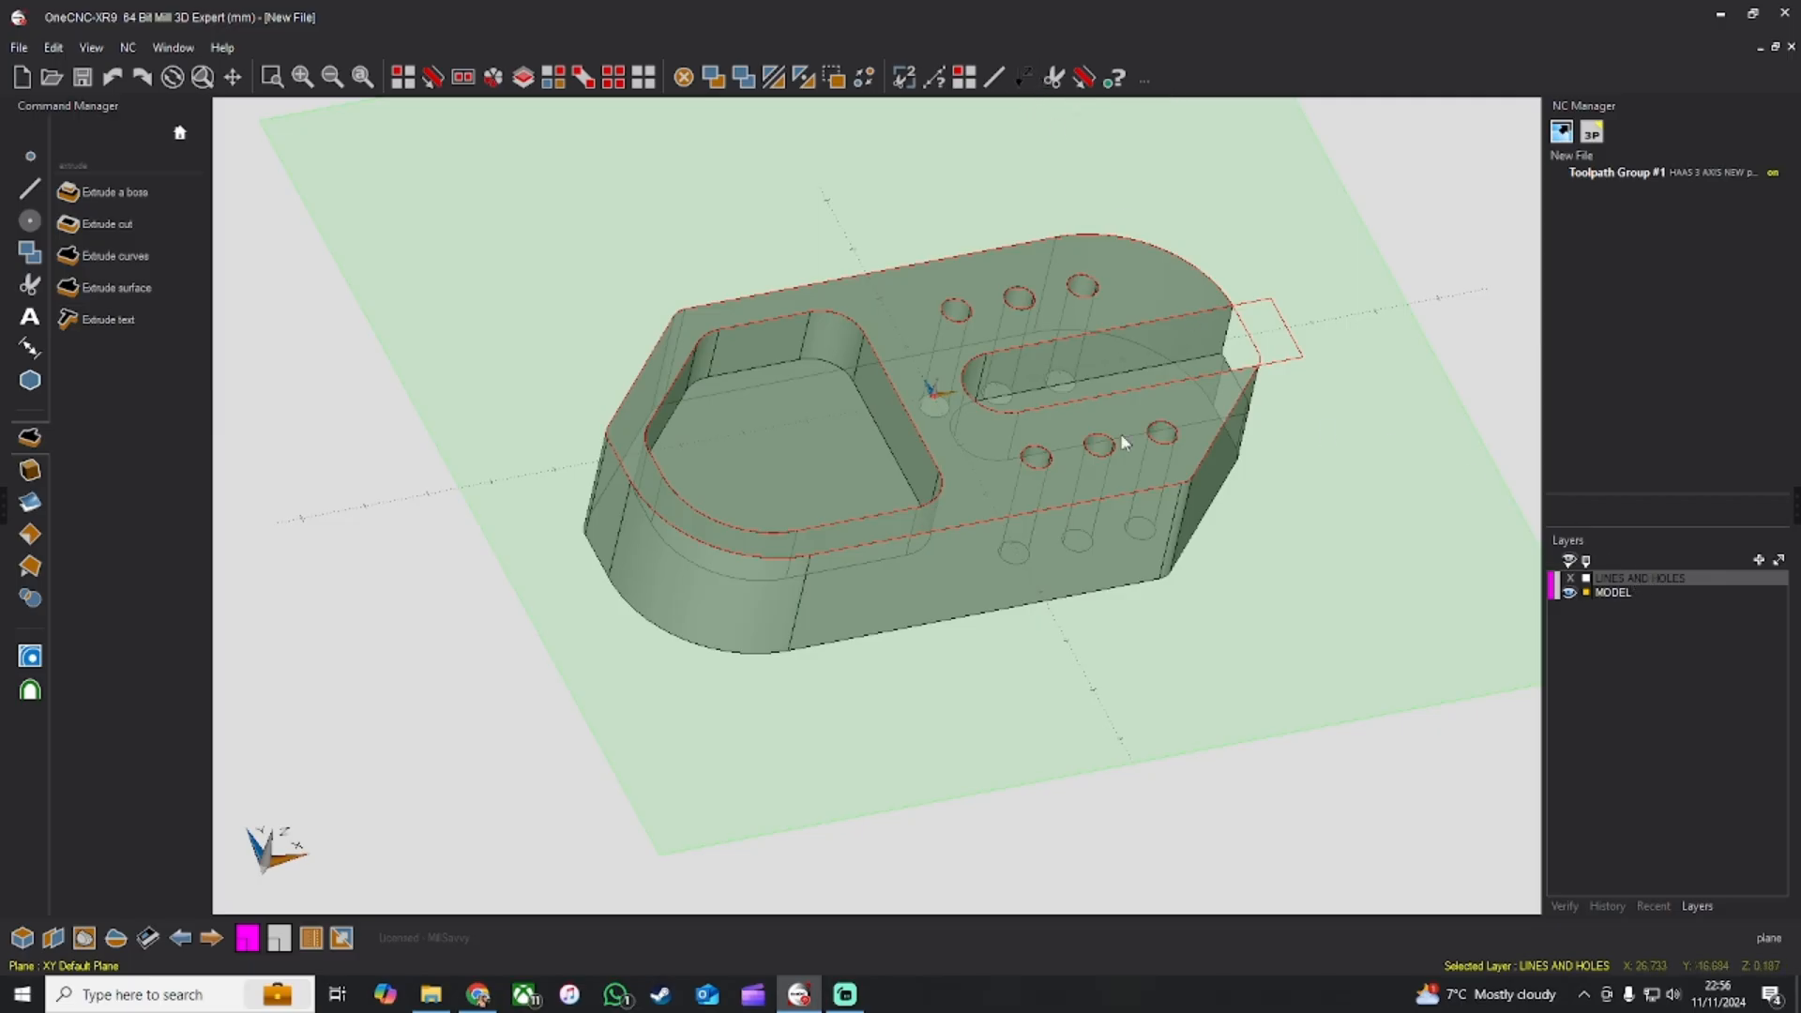
{"action": "left_click", "coordinate": [341, 938]}
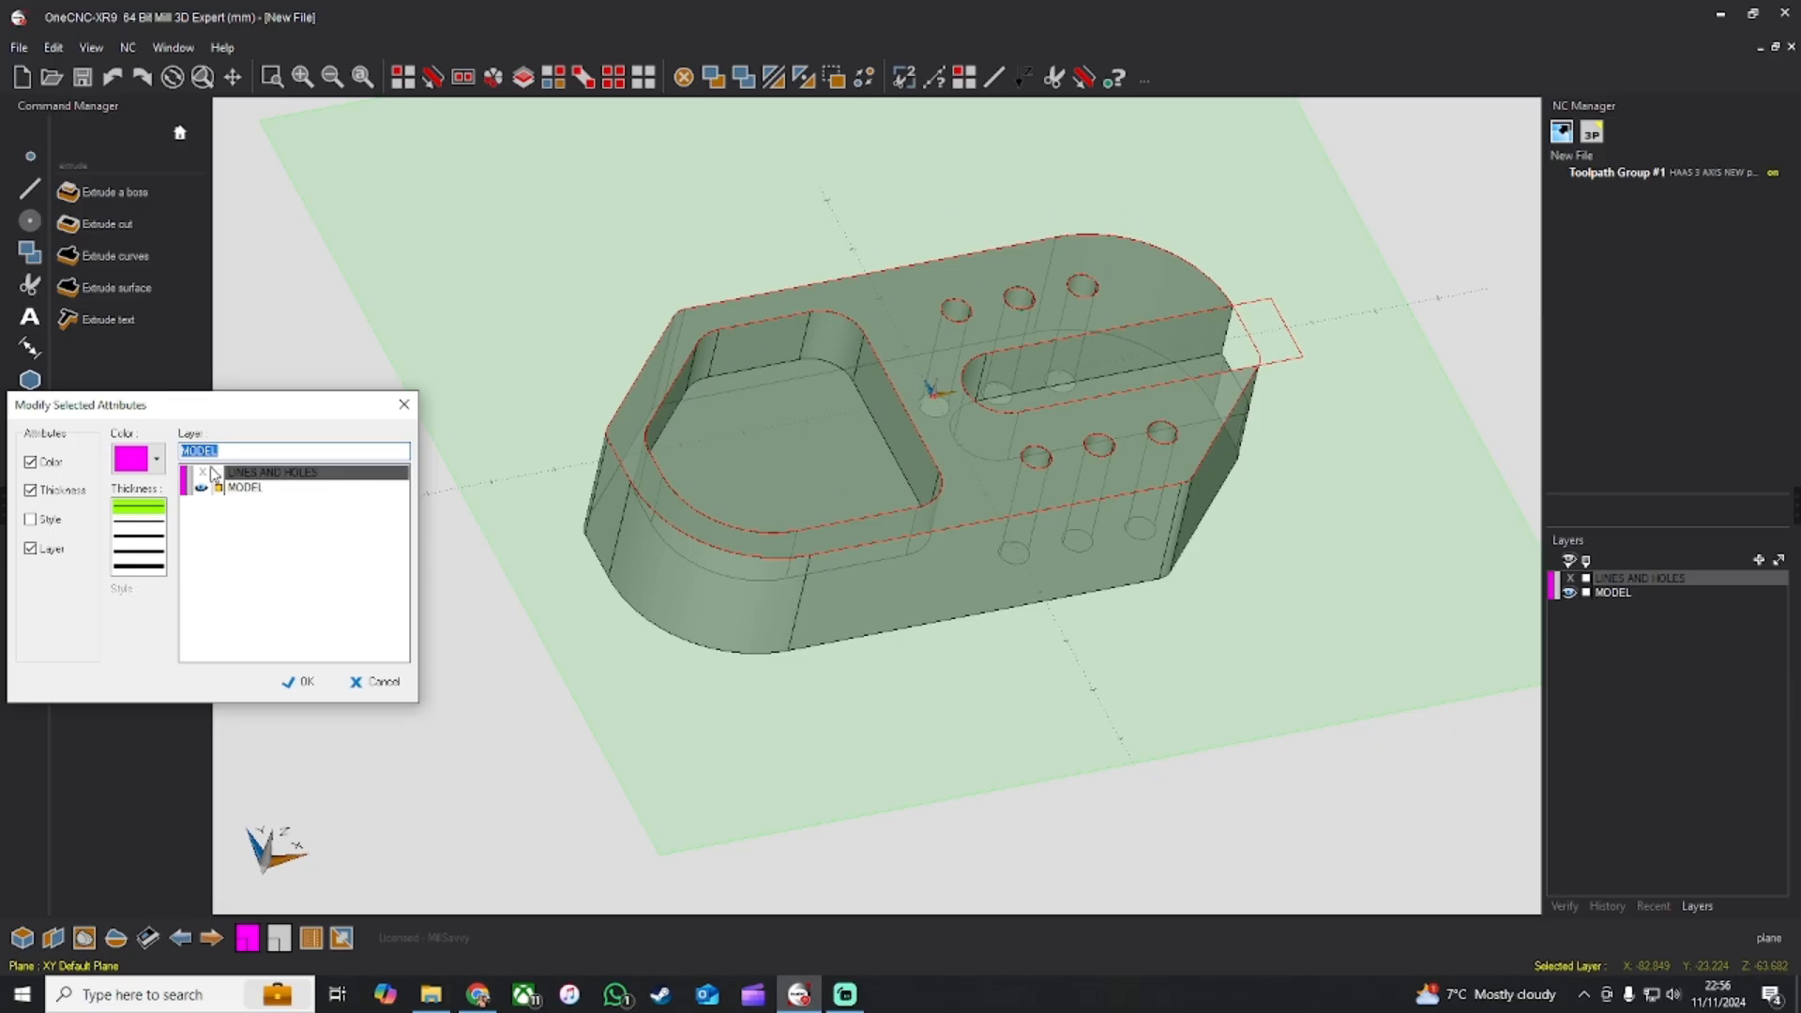
{"action": "left_click", "coordinate": [251, 488]}
{"action": "left_click", "coordinate": [259, 474]}
{"action": "left_click", "coordinate": [298, 683]}
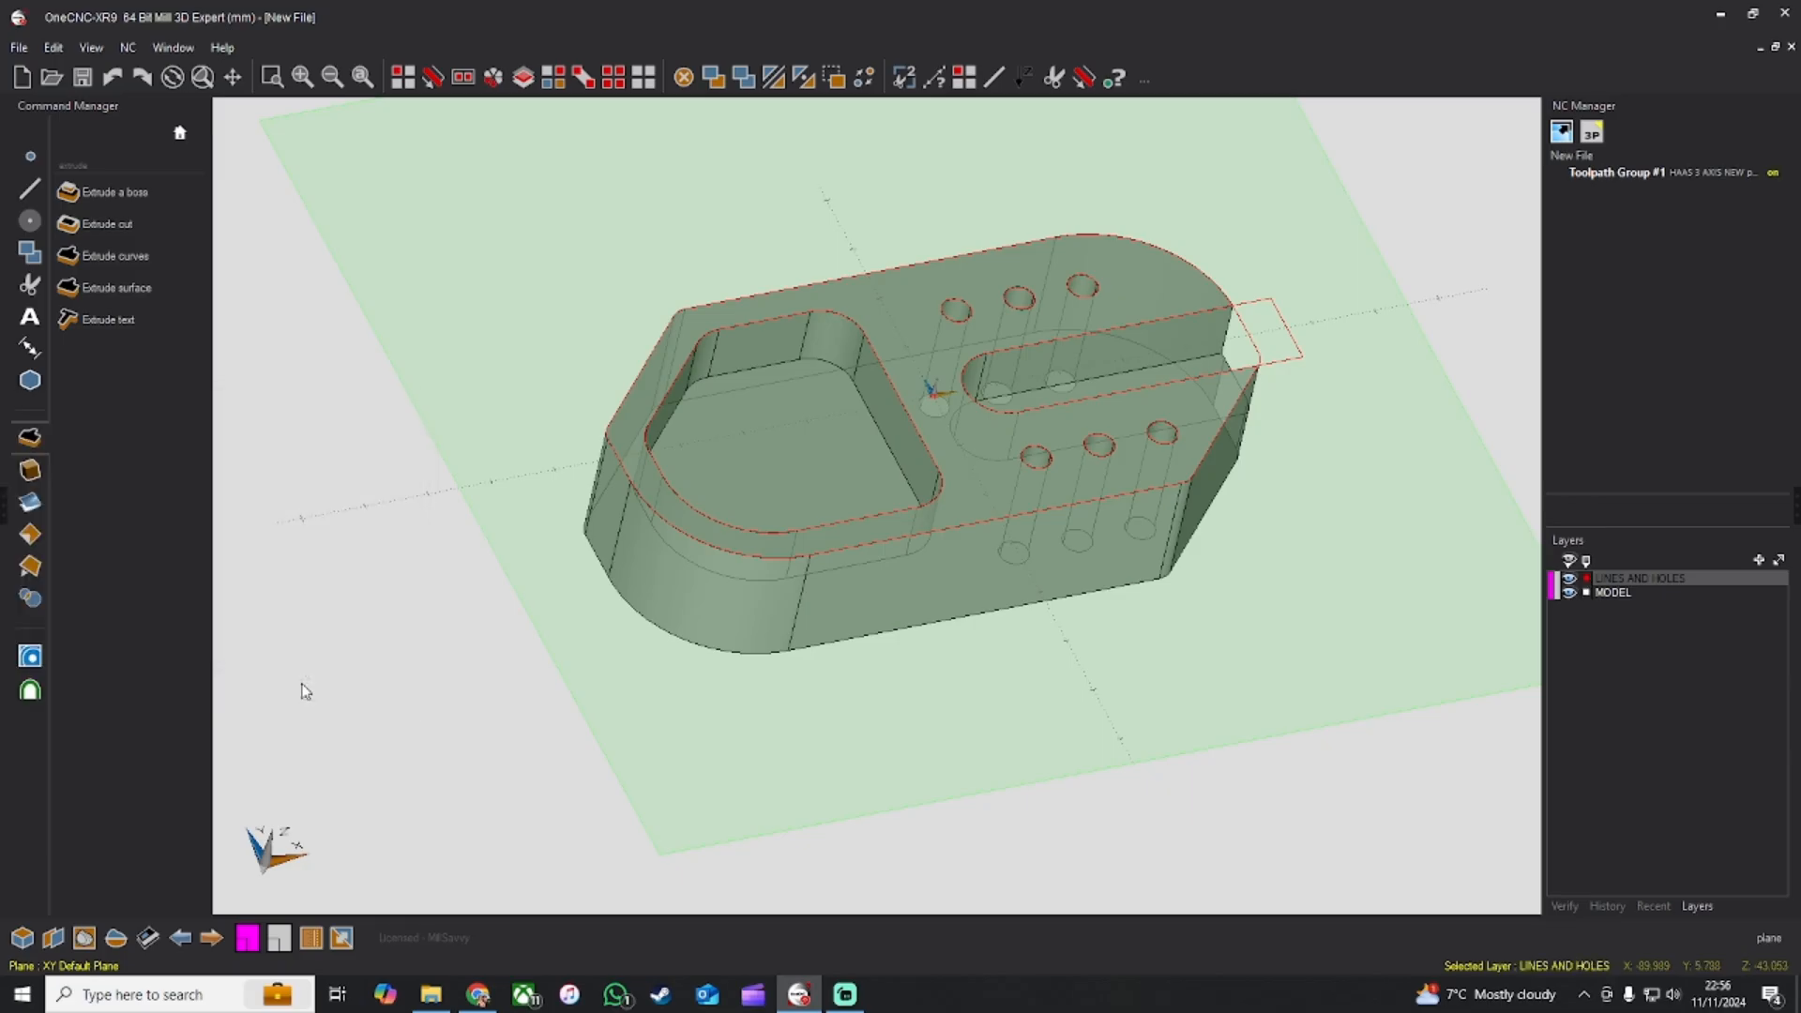
Step: Toggle the visibility of the LINES AND HOLES layer and leave it hidden
{"action": "left_click", "coordinate": [1568, 580]}
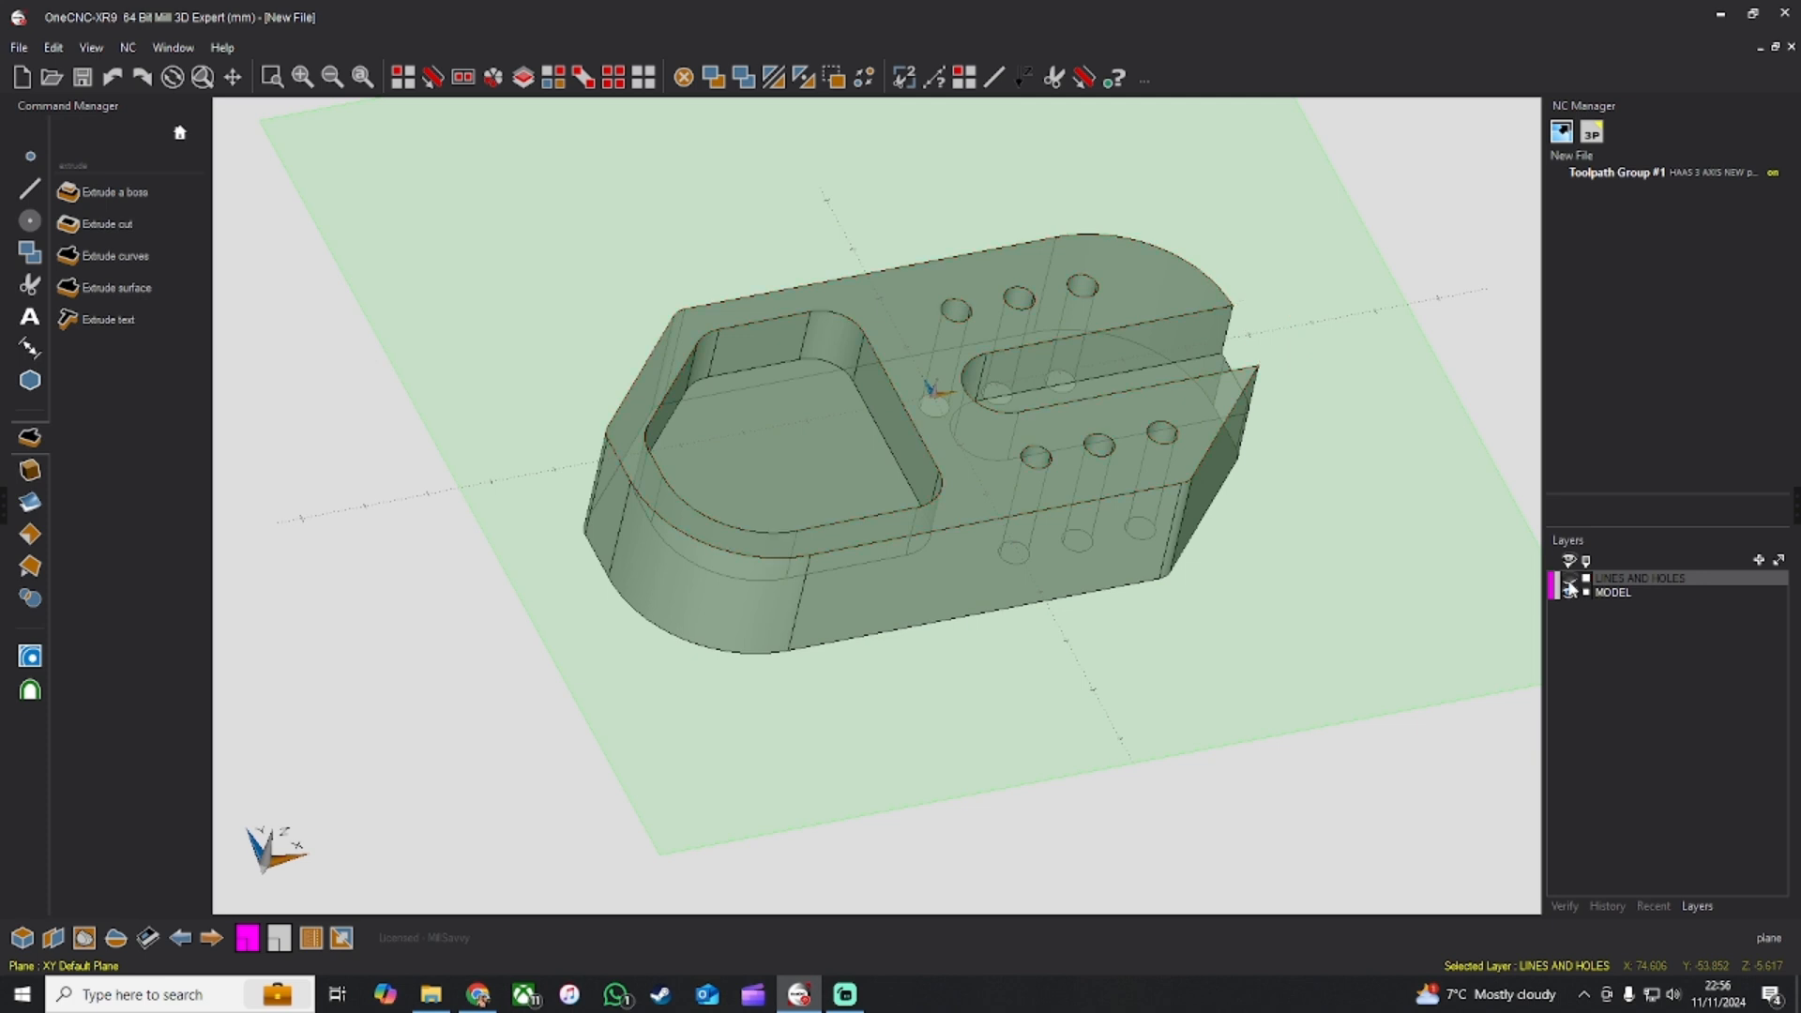
{"action": "left_click", "coordinate": [1568, 581]}
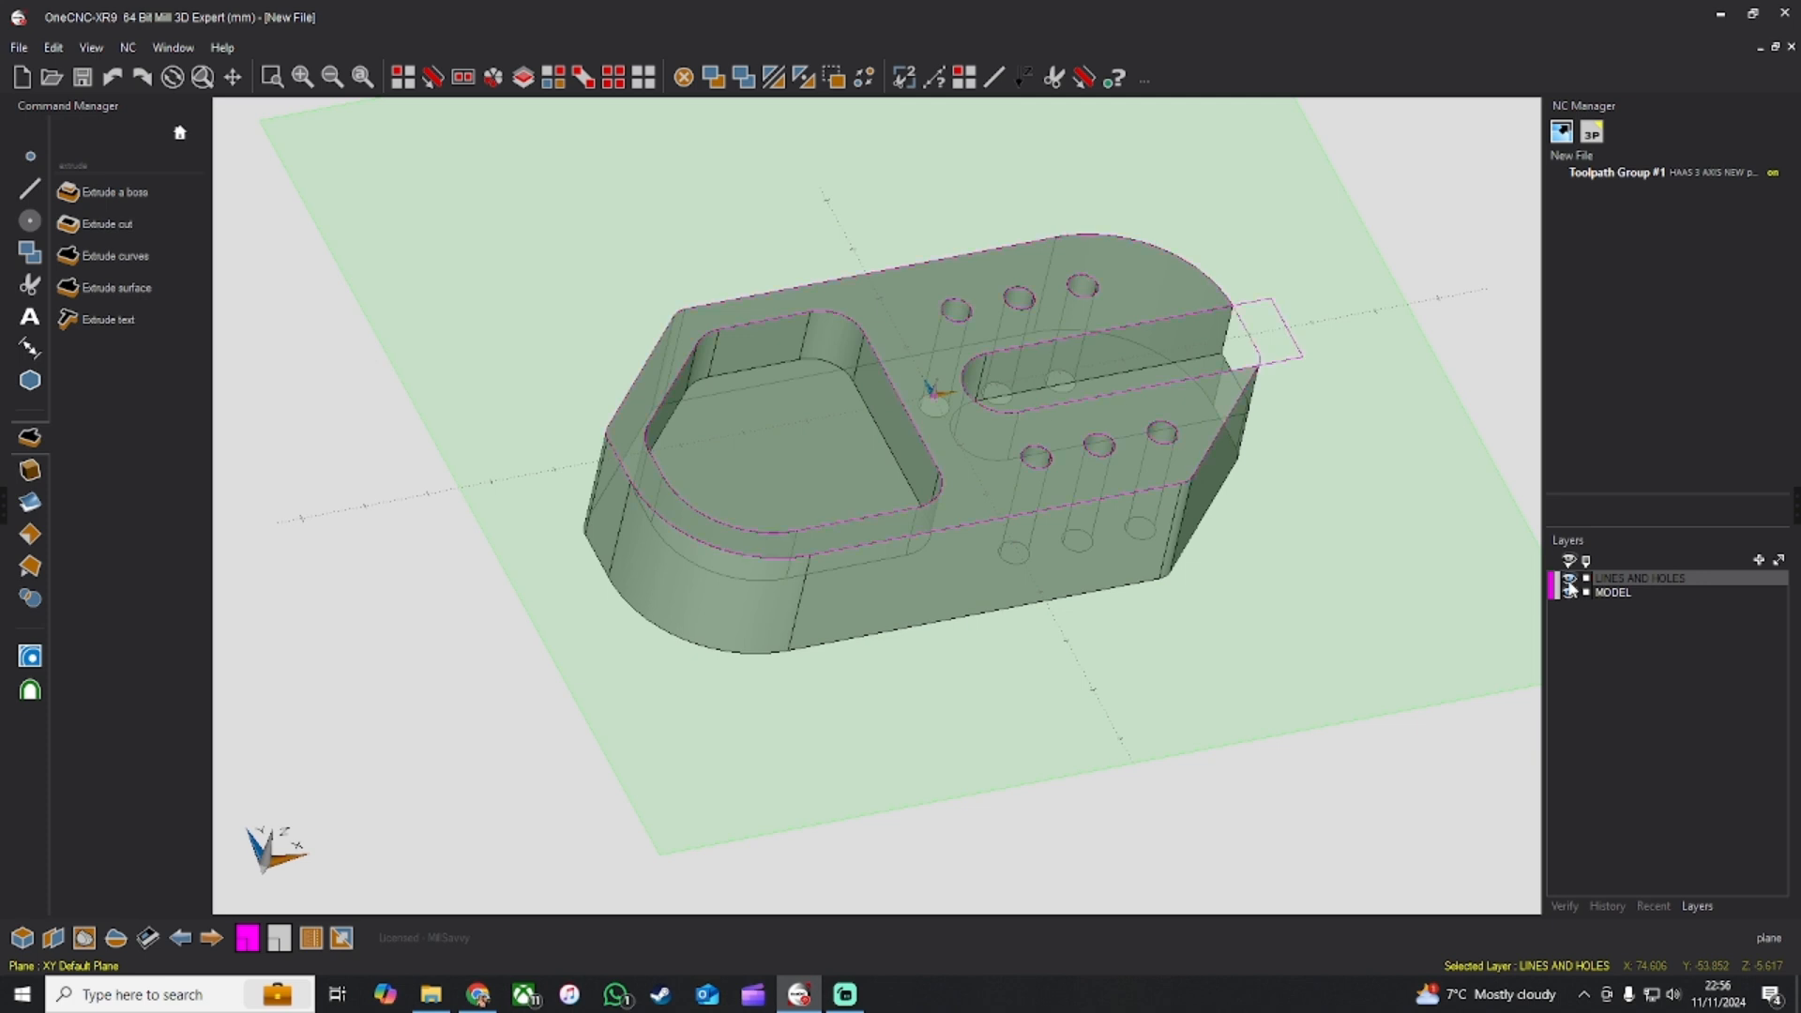
{"action": "left_click", "coordinate": [1568, 580]}
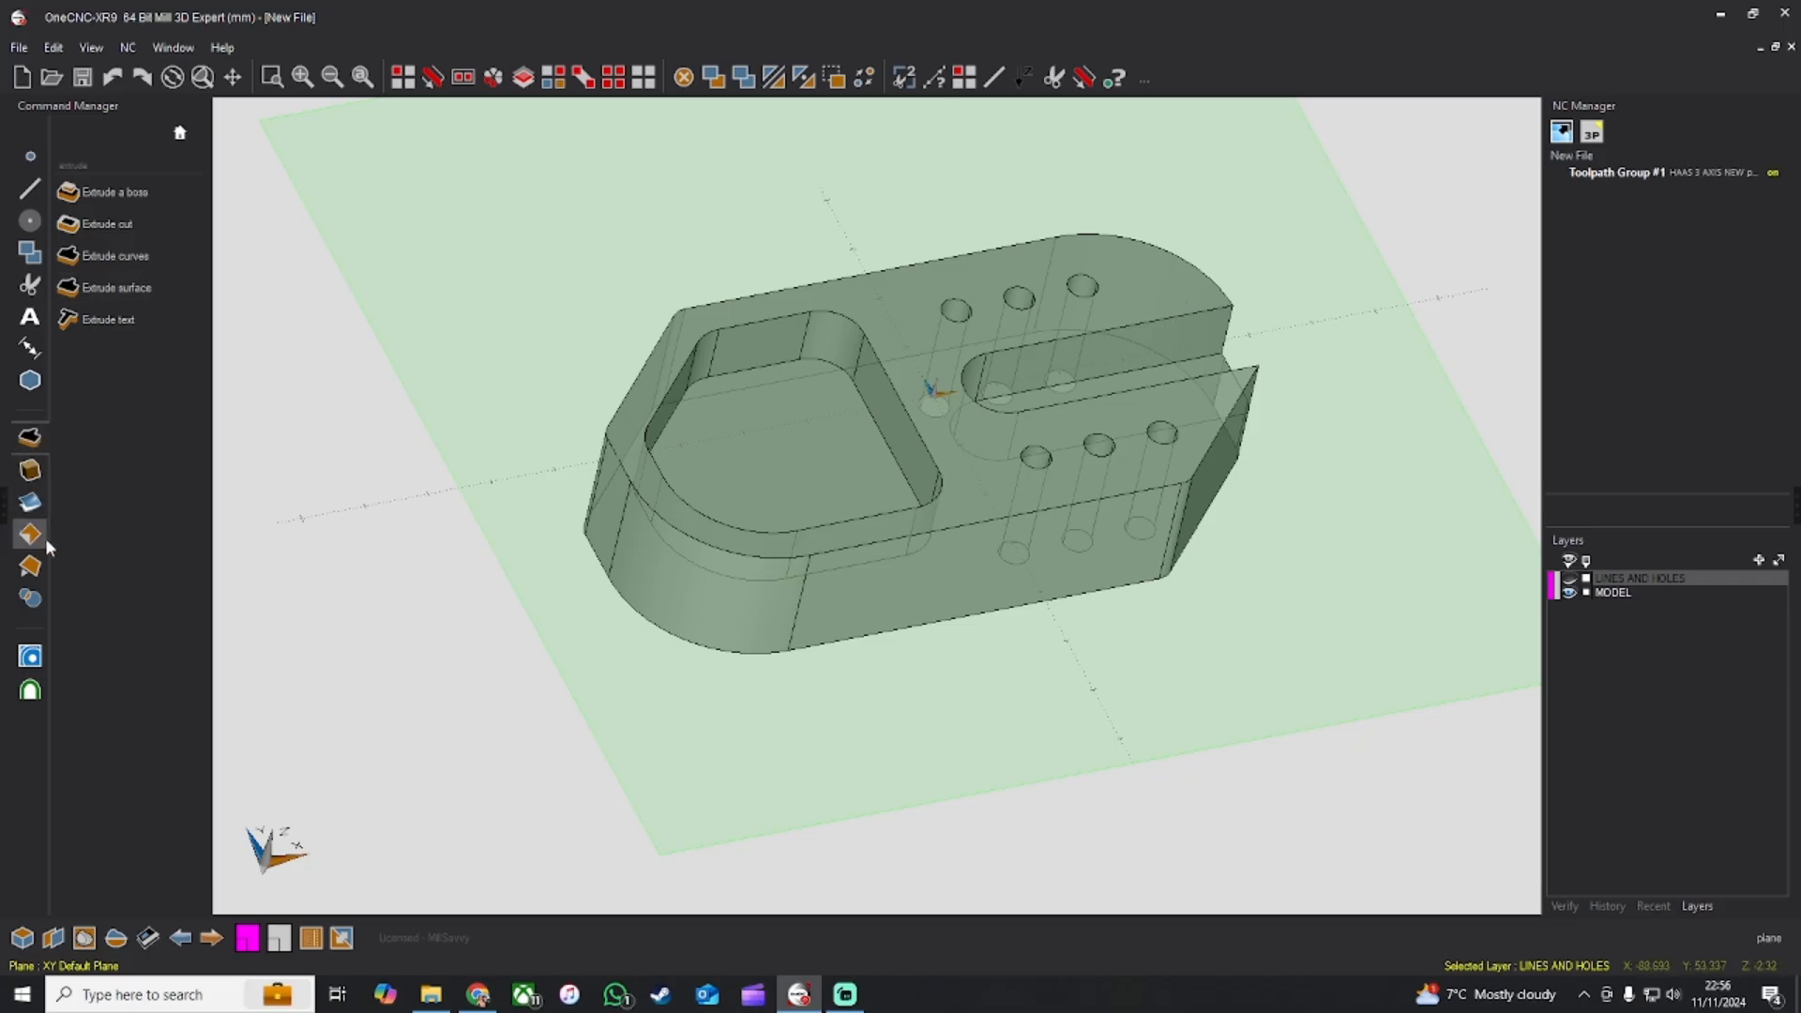
Step: Apply a standard fillet with a 1 mm radius around the pocket's upper edge
{"action": "left_click", "coordinate": [30, 565]}
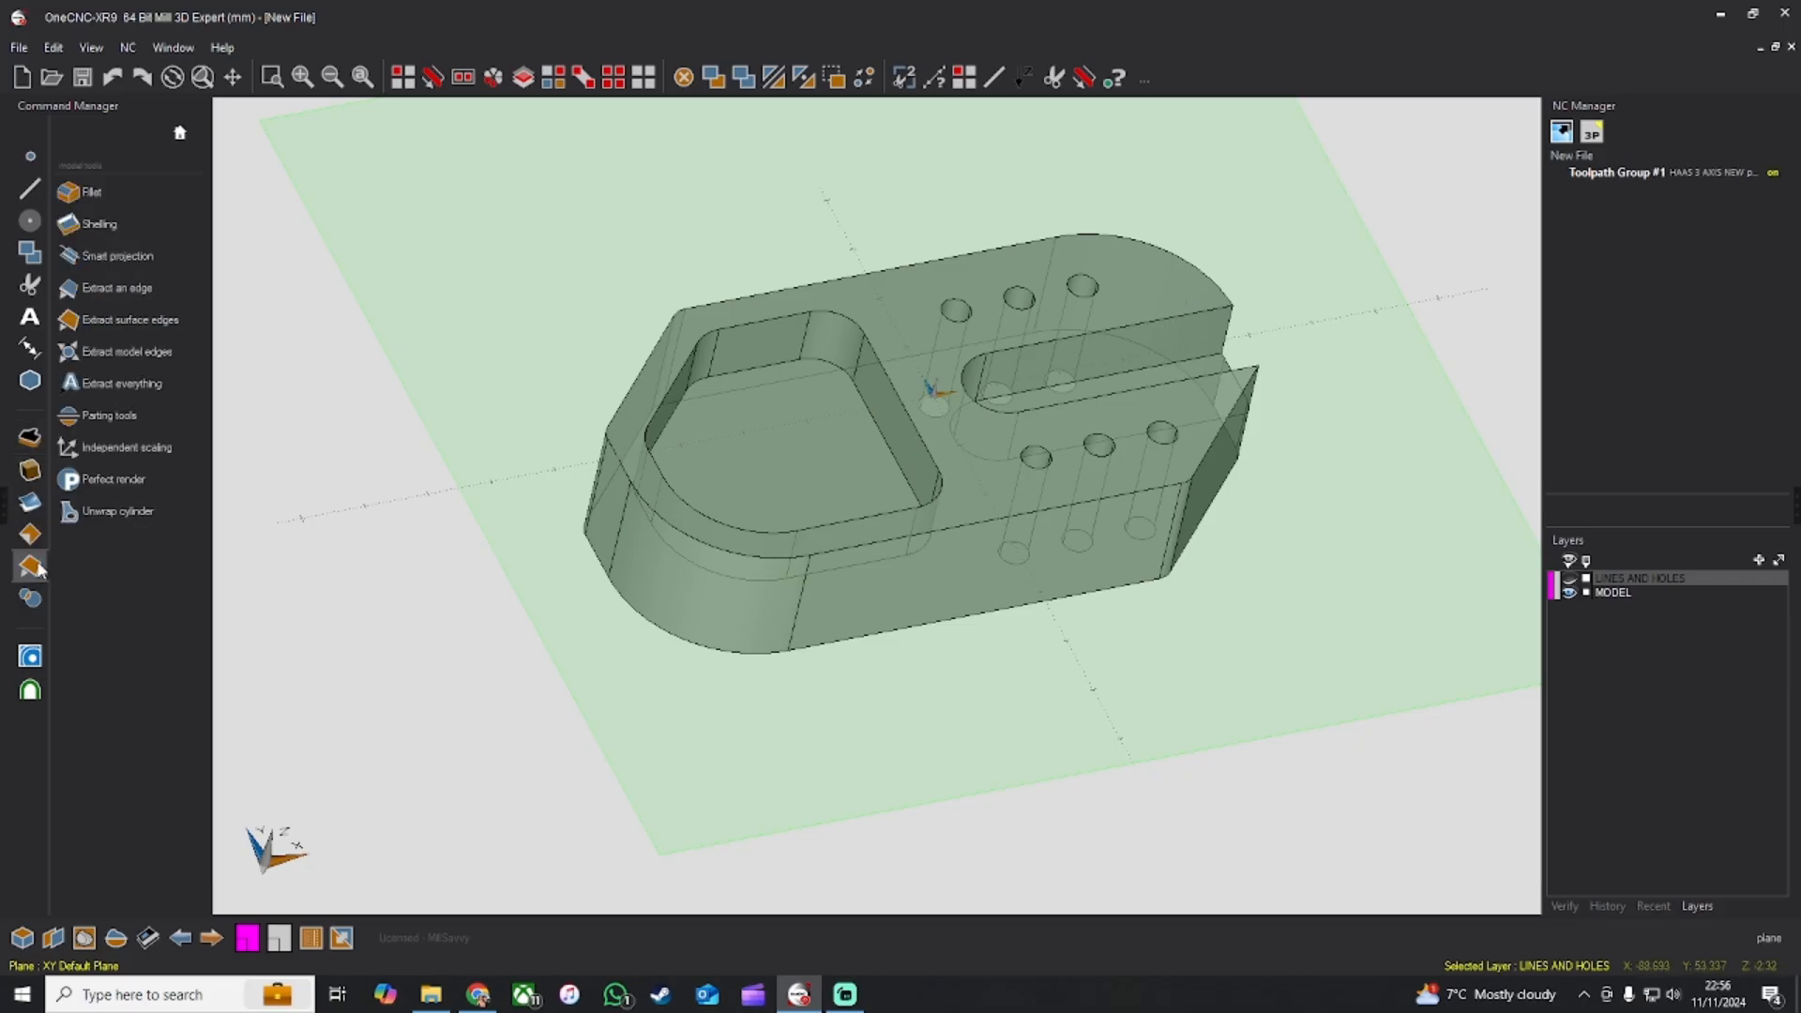
{"action": "left_click", "coordinate": [120, 193]}
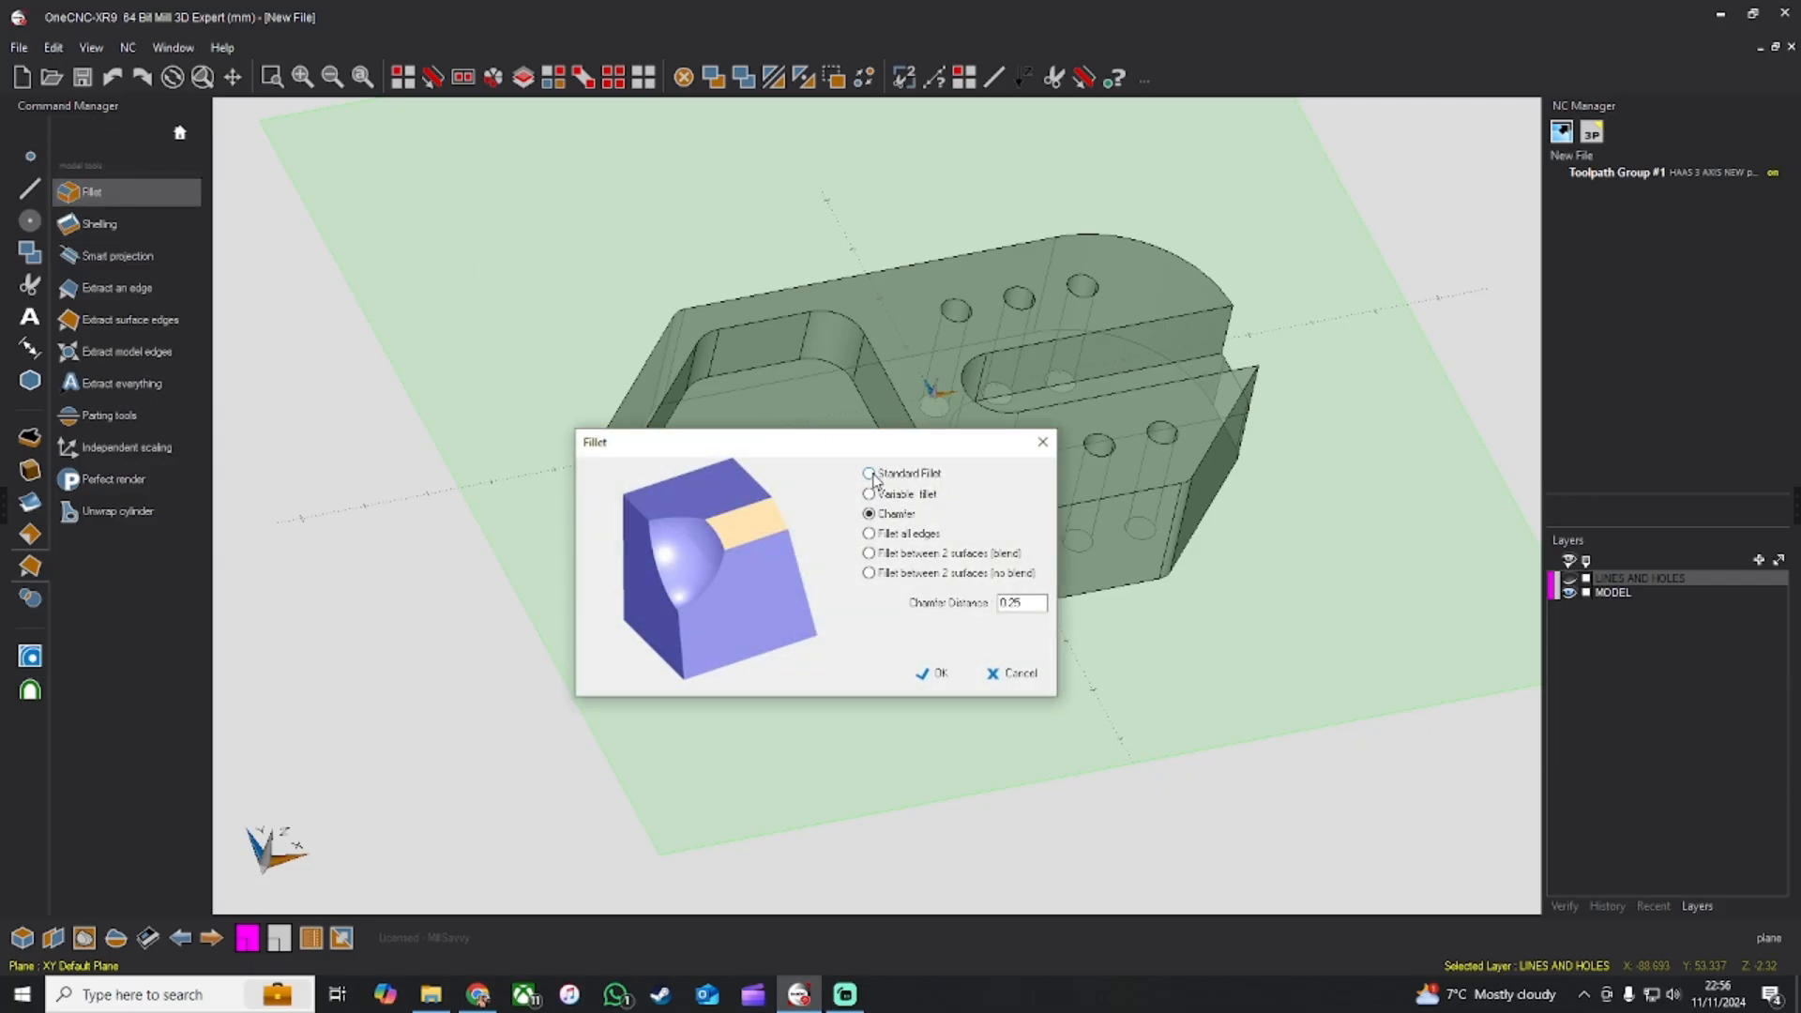
{"action": "left_click", "coordinate": [870, 473]}
{"action": "left_click_drag", "start_coordinate": [1036, 602], "coordinate": [994, 601]}
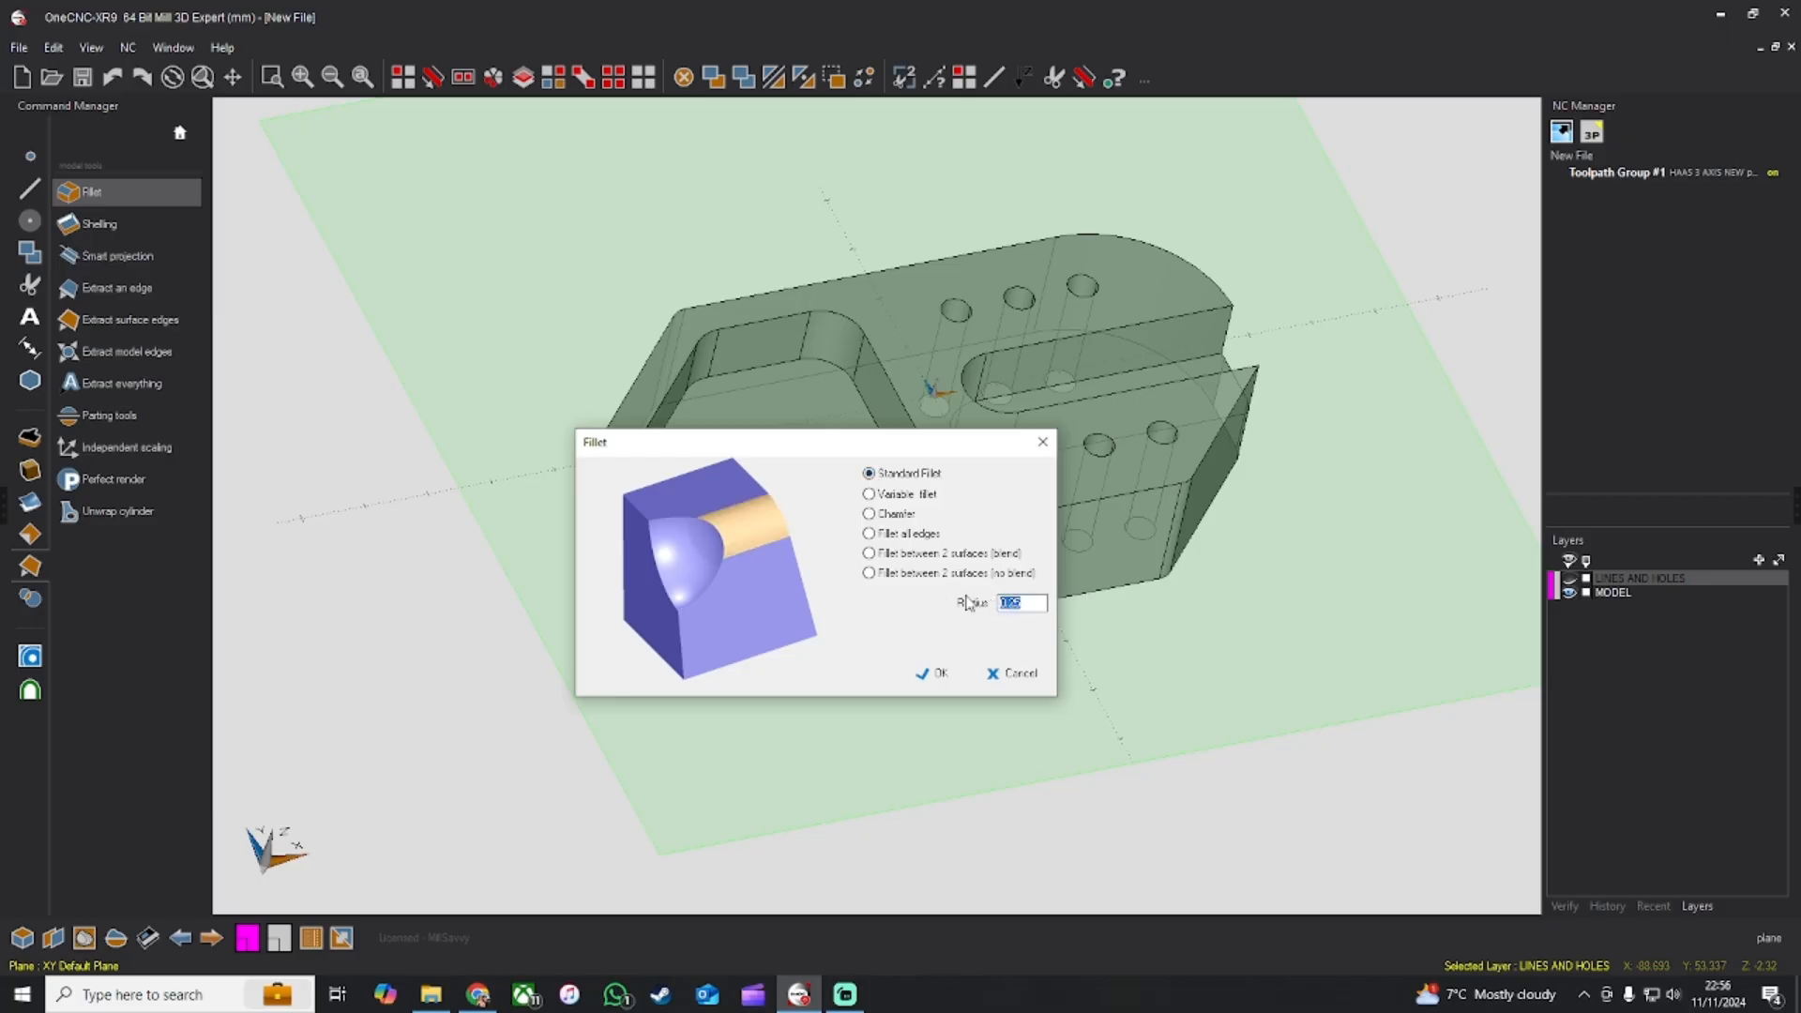
{"action": "type", "text": "1"}
{"action": "left_click", "coordinate": [939, 674]}
{"action": "left_click", "coordinate": [876, 514]}
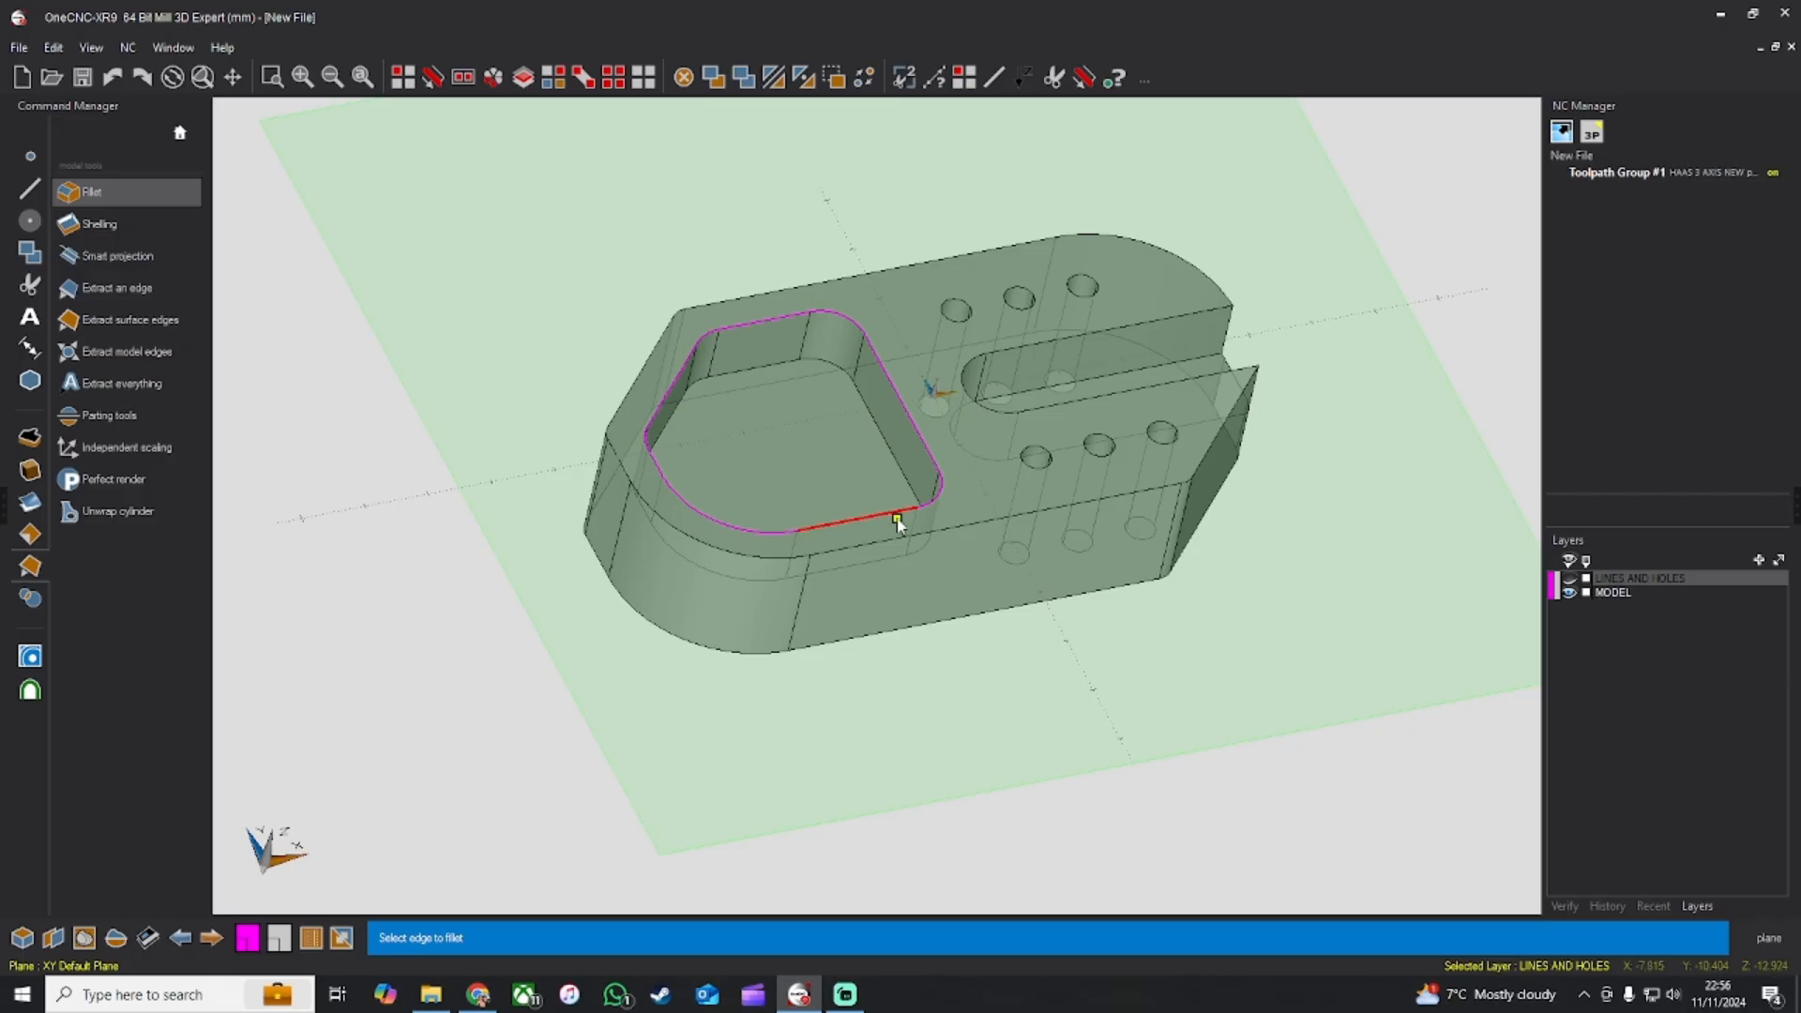
{"action": "left_click", "coordinate": [894, 519]}
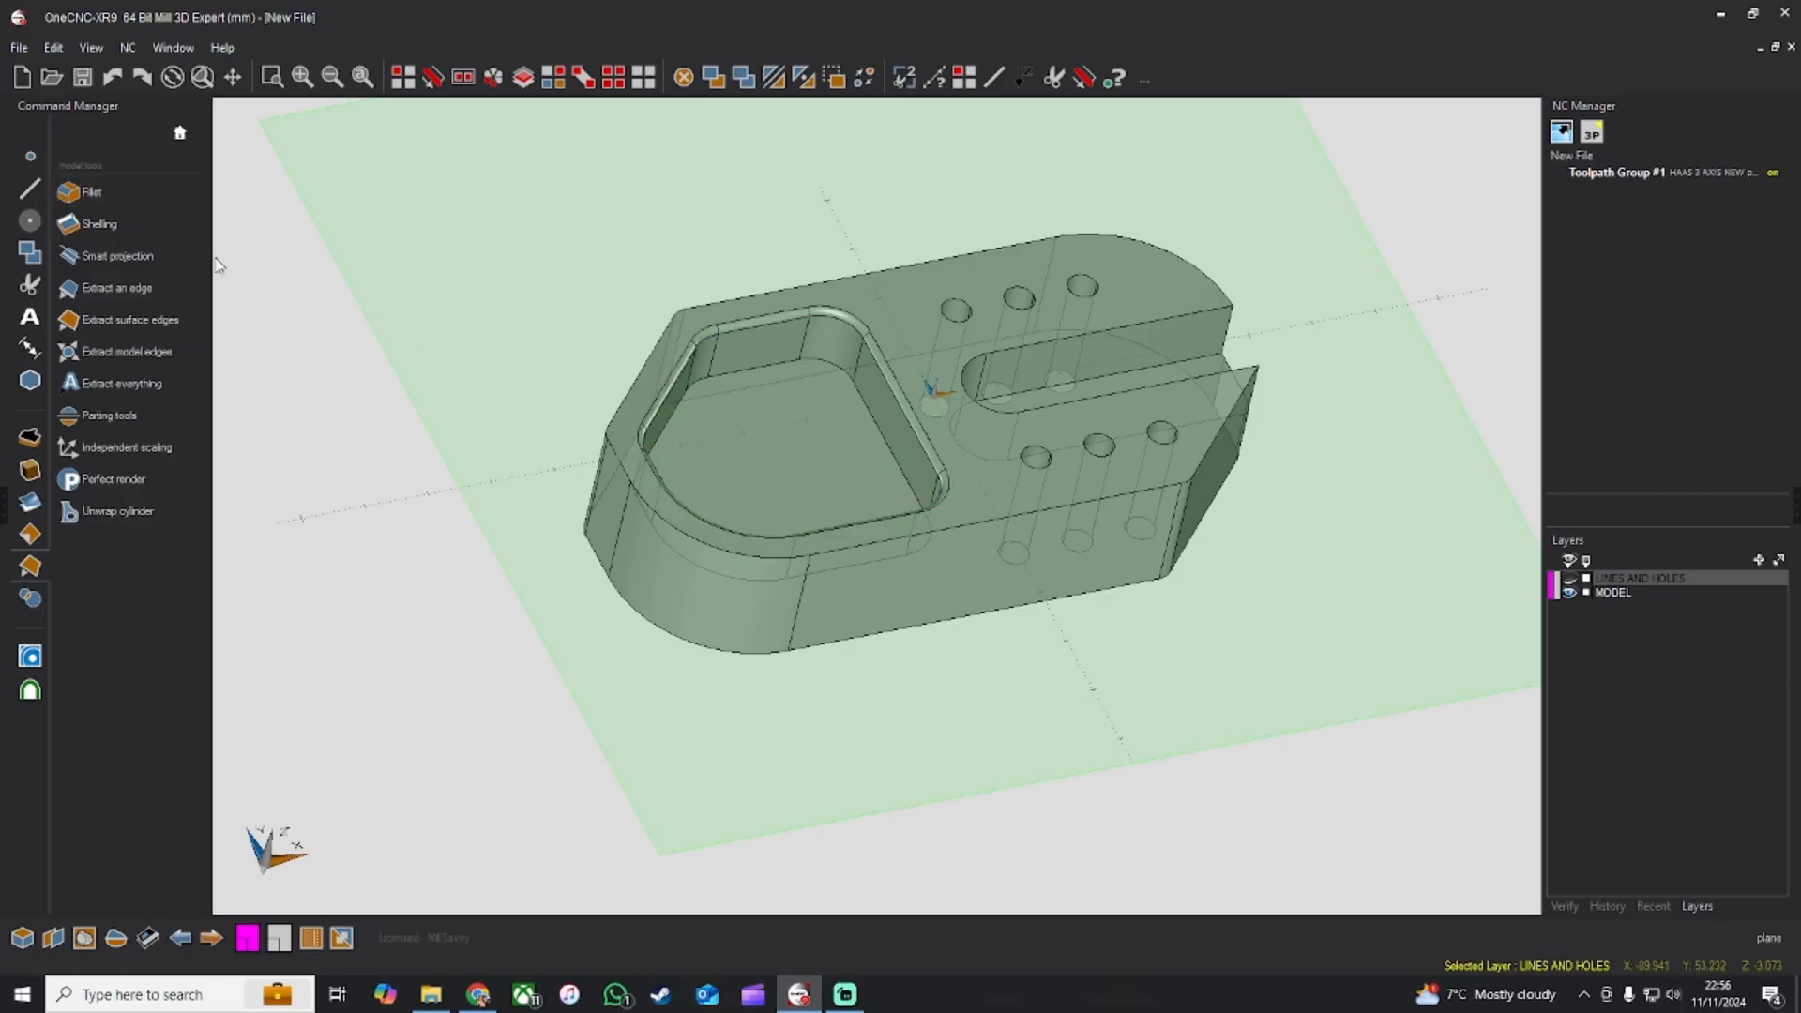
Step: Chamfer the part's outer top edges and the slot's top edges with a distance of 0.25 mm
{"action": "left_click", "coordinate": [132, 197]}
{"action": "left_click", "coordinate": [869, 515]}
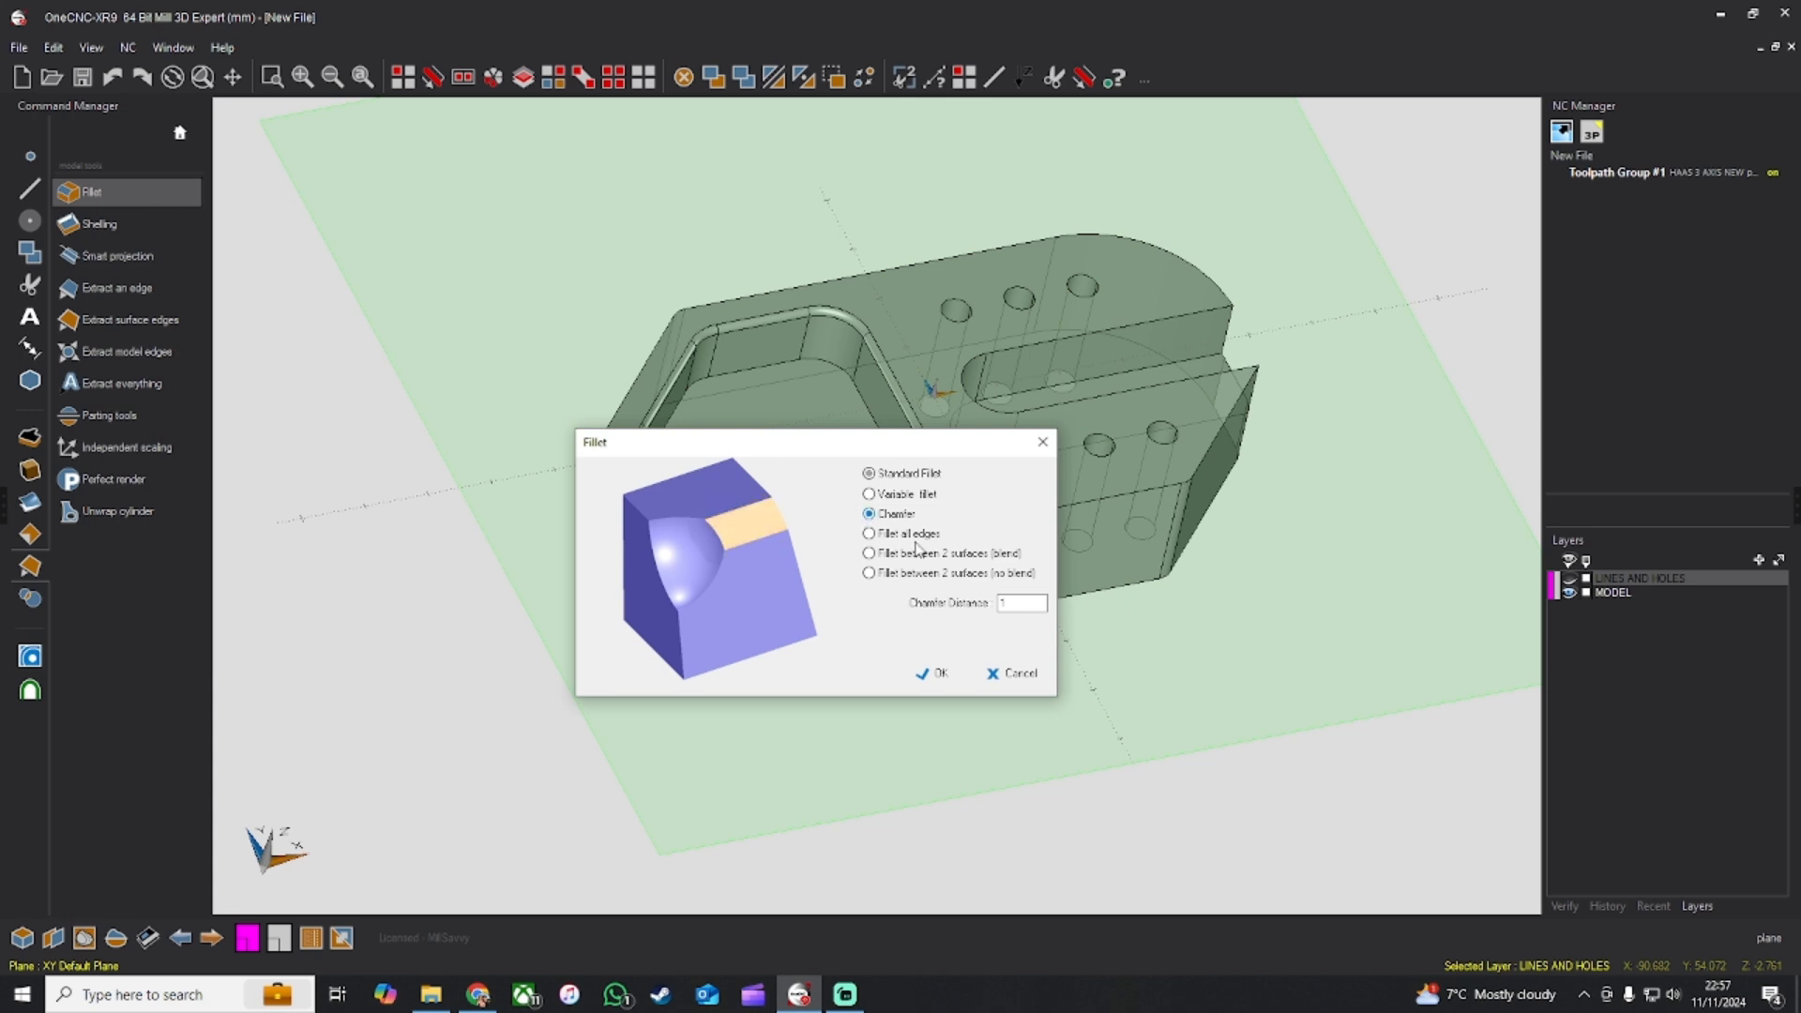
{"action": "double_click", "coordinate": [1001, 602]}
{"action": "left_click", "coordinate": [935, 676]}
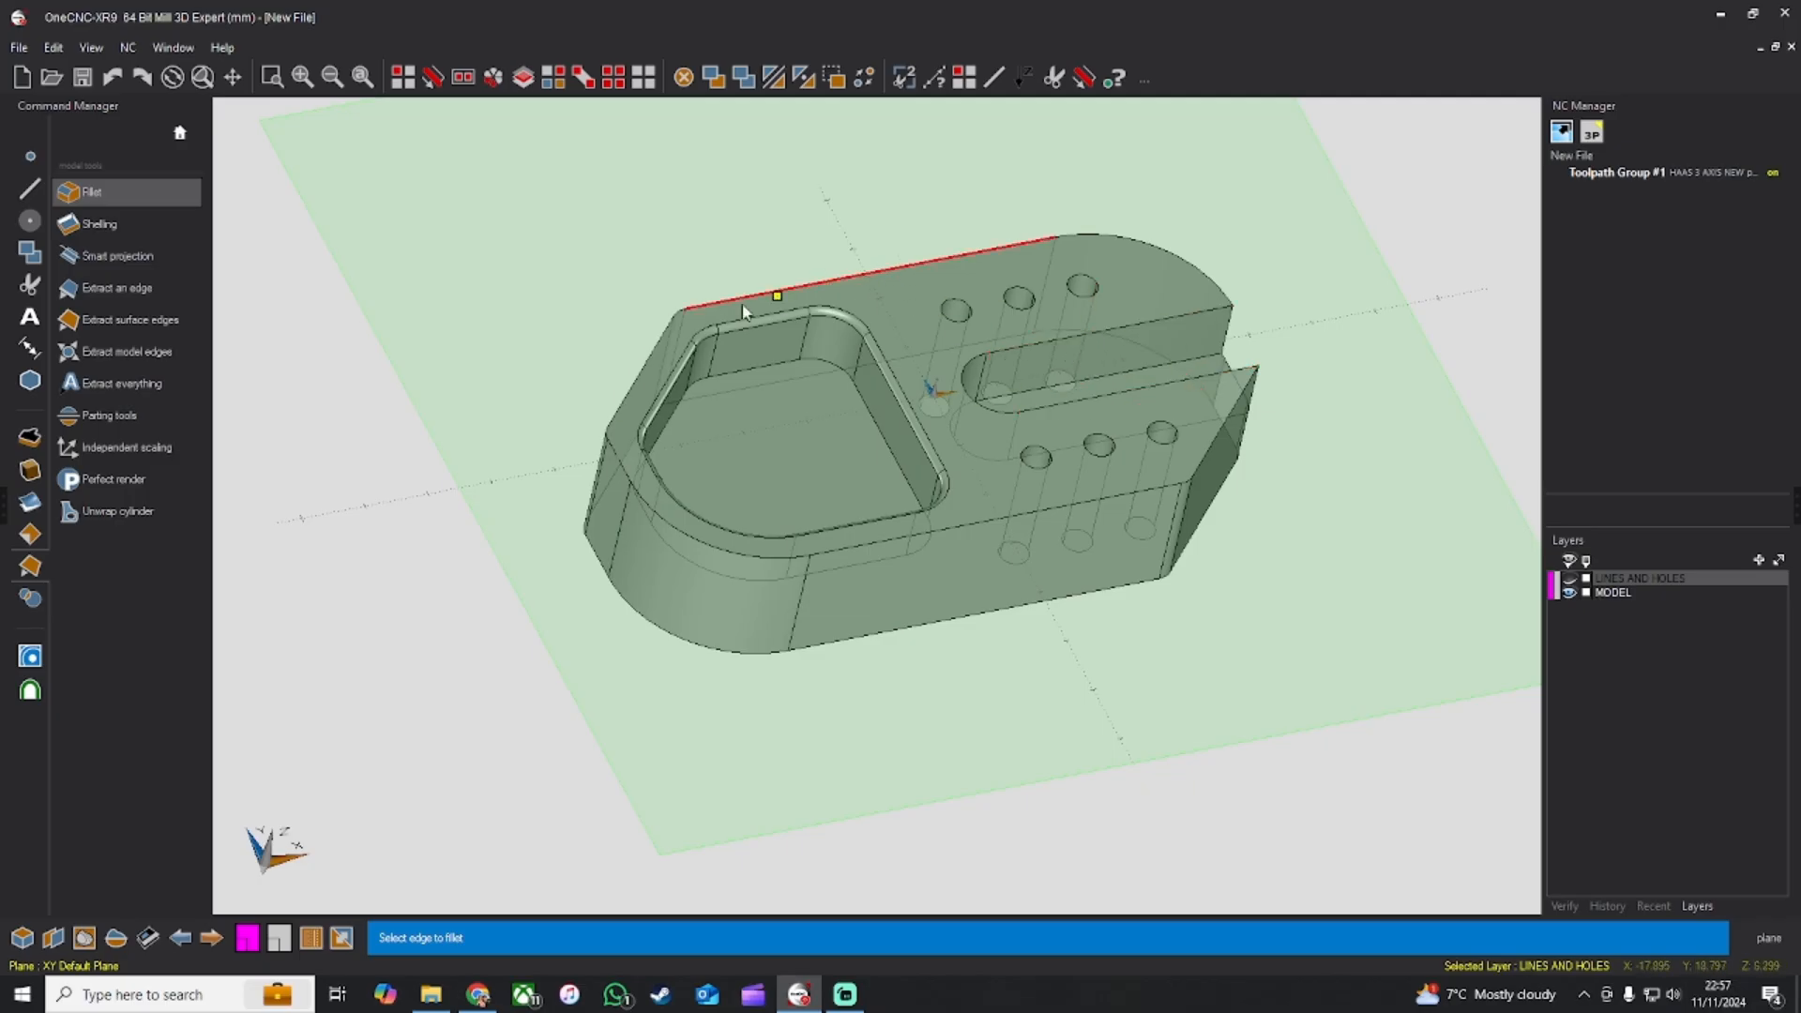
{"action": "left_click", "coordinate": [1120, 318]}
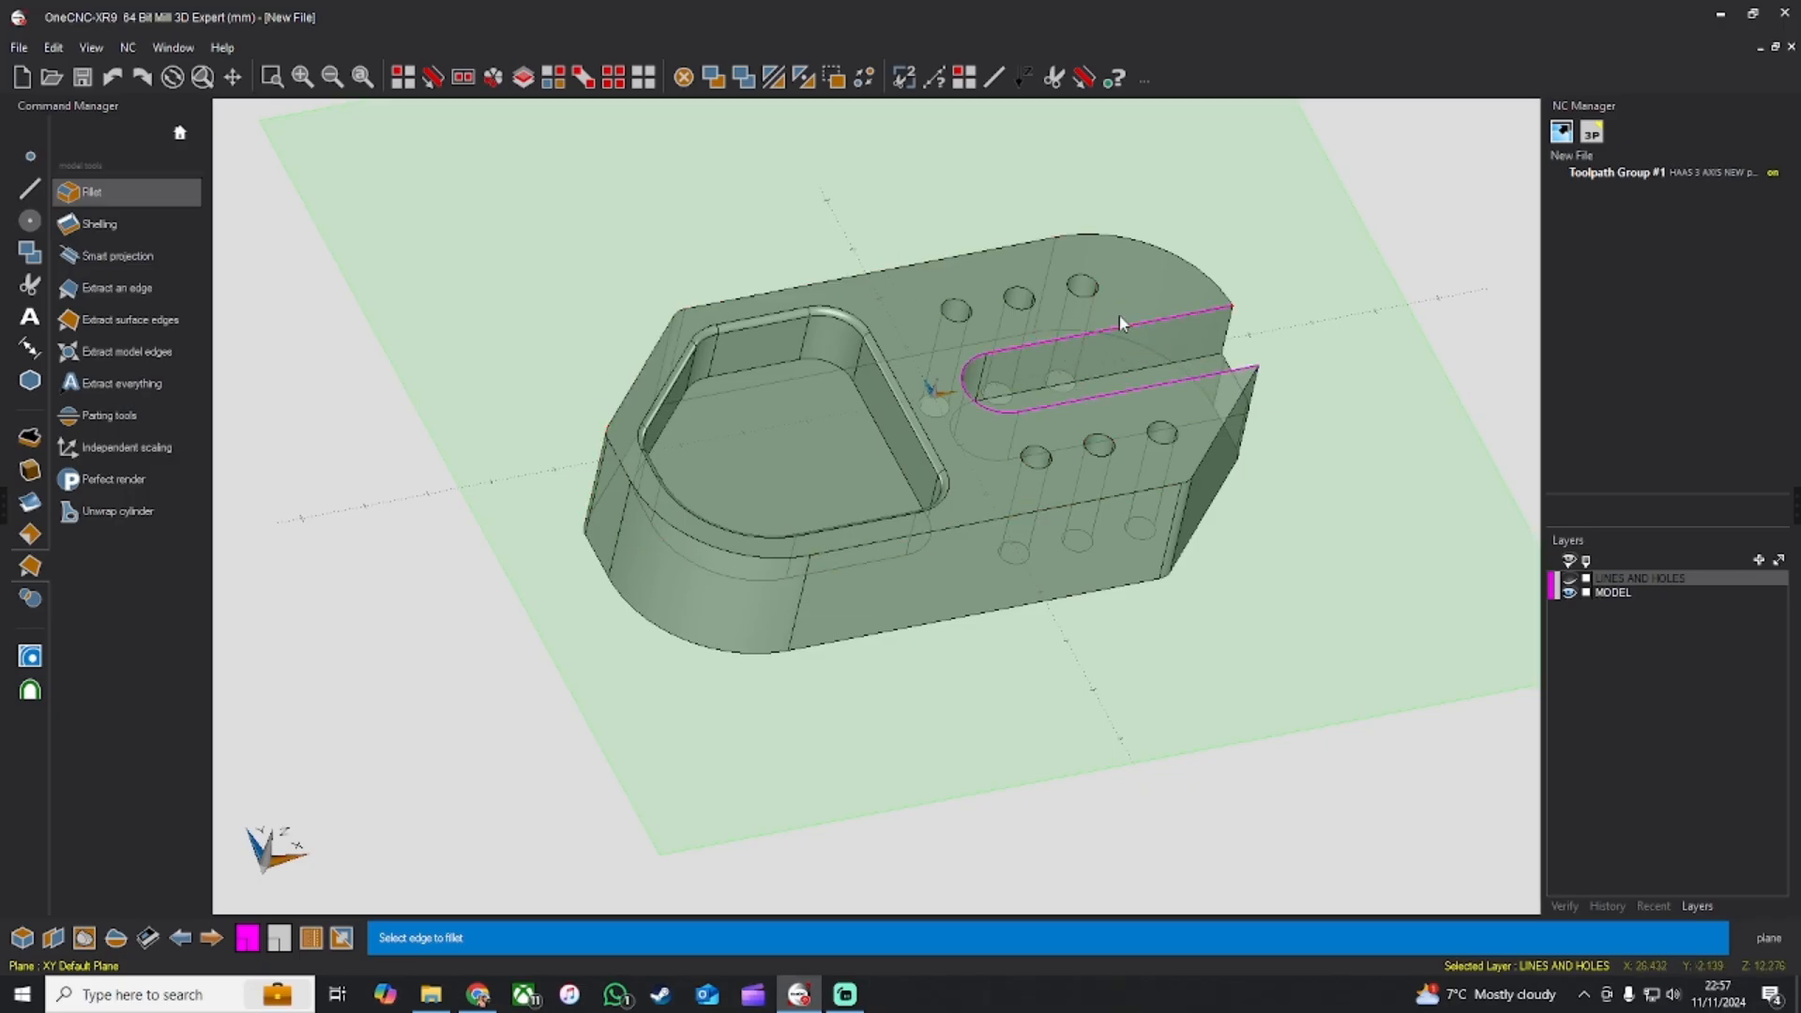
{"action": "left_click", "coordinate": [1223, 411]}
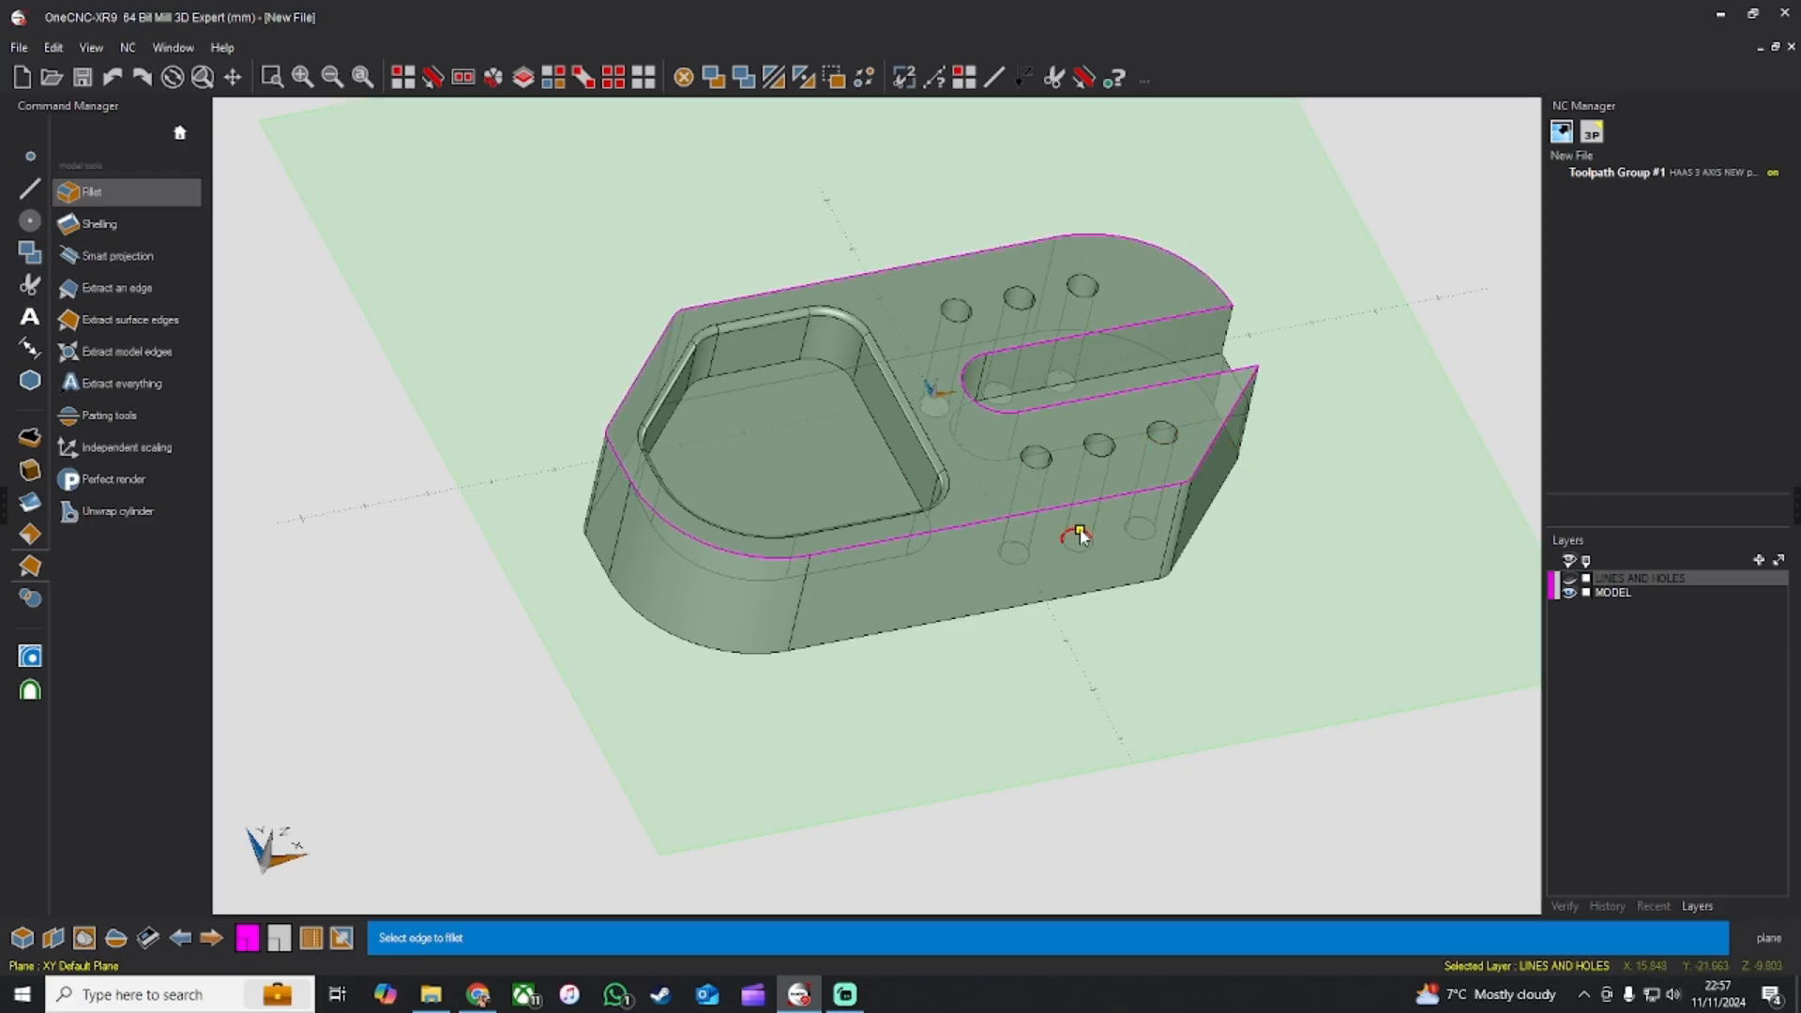
{"action": "right_click", "coordinate": [1079, 532]}
Step: Chamfer the top edges of all six holes, three on each side of the slot, using a new chamfer distance
{"action": "mouse_move", "coordinate": [1109, 405]}
{"action": "middle_mouse_down"}
{"action": "mouse_move", "coordinate": [989, 476]}
{"action": "mouse_move", "coordinate": [1079, 414]}
{"action": "middle_mouse_up"}
{"action": "left_click", "coordinate": [124, 200]}
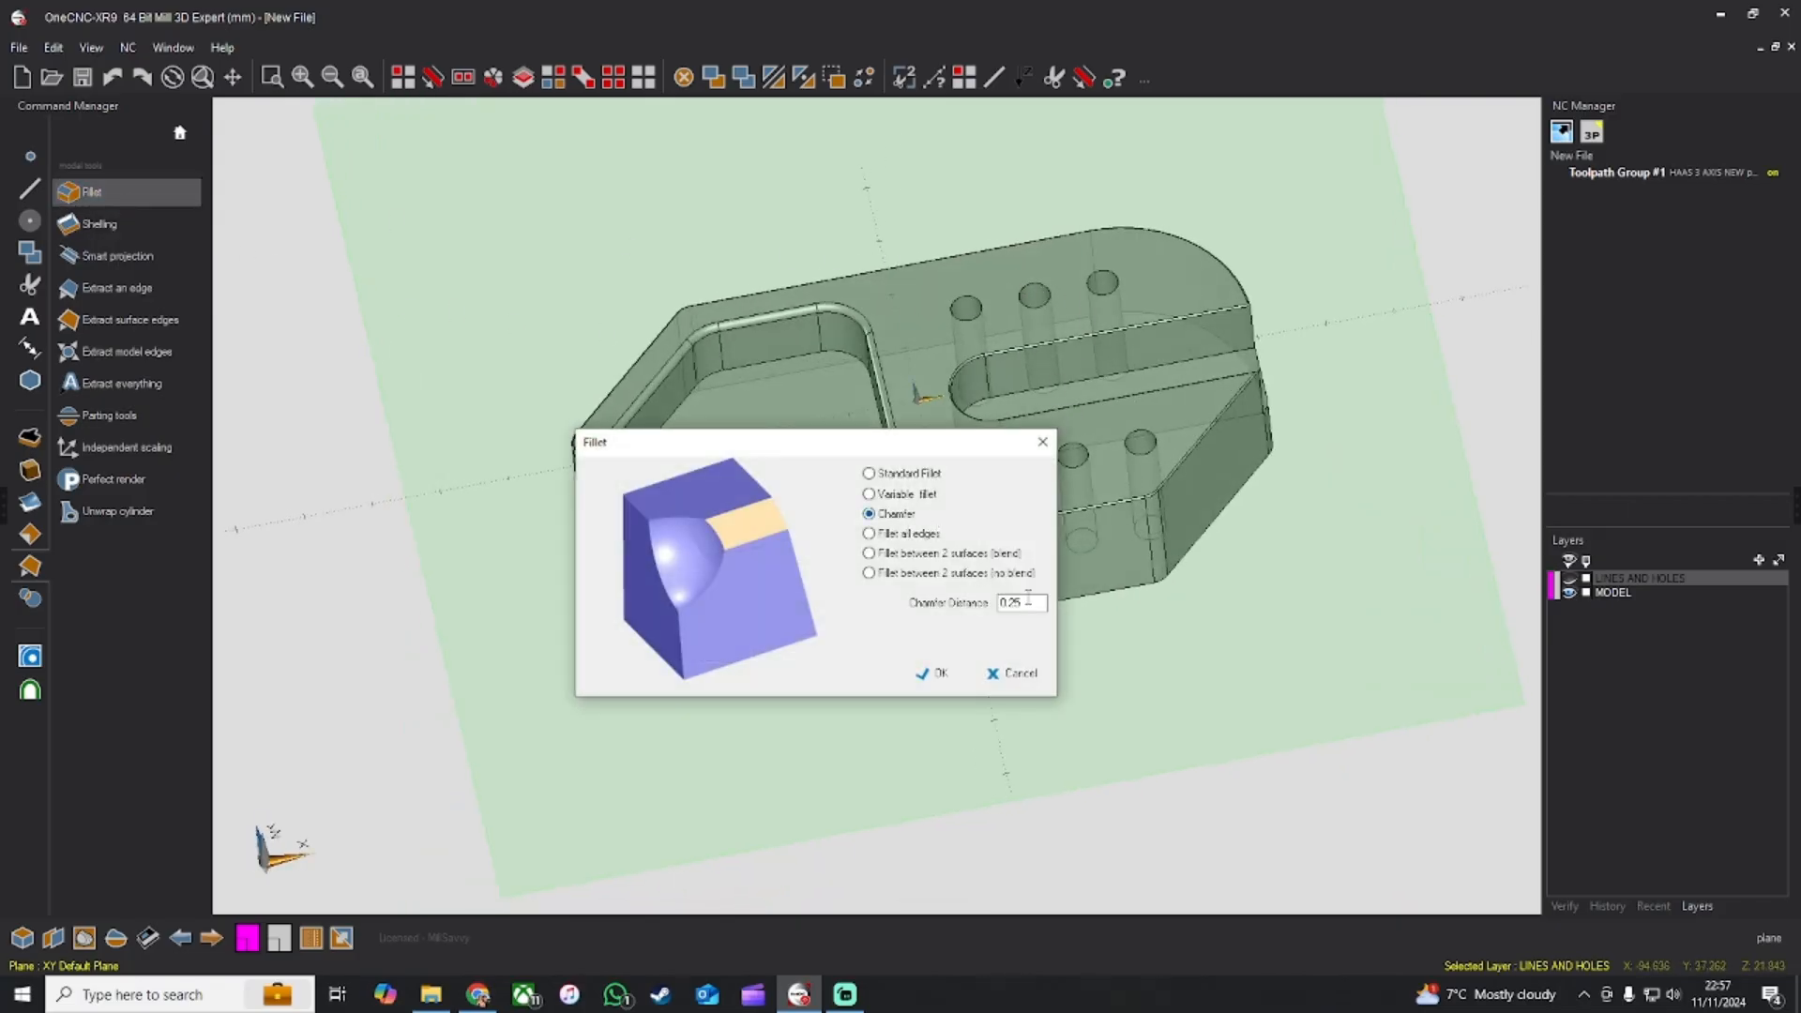
{"action": "left_click_drag", "start_coordinate": [1028, 601], "coordinate": [991, 601]}
{"action": "type", "text": "0"}
{"action": "left_click", "coordinate": [939, 672]}
{"action": "left_click", "coordinate": [1140, 452]}
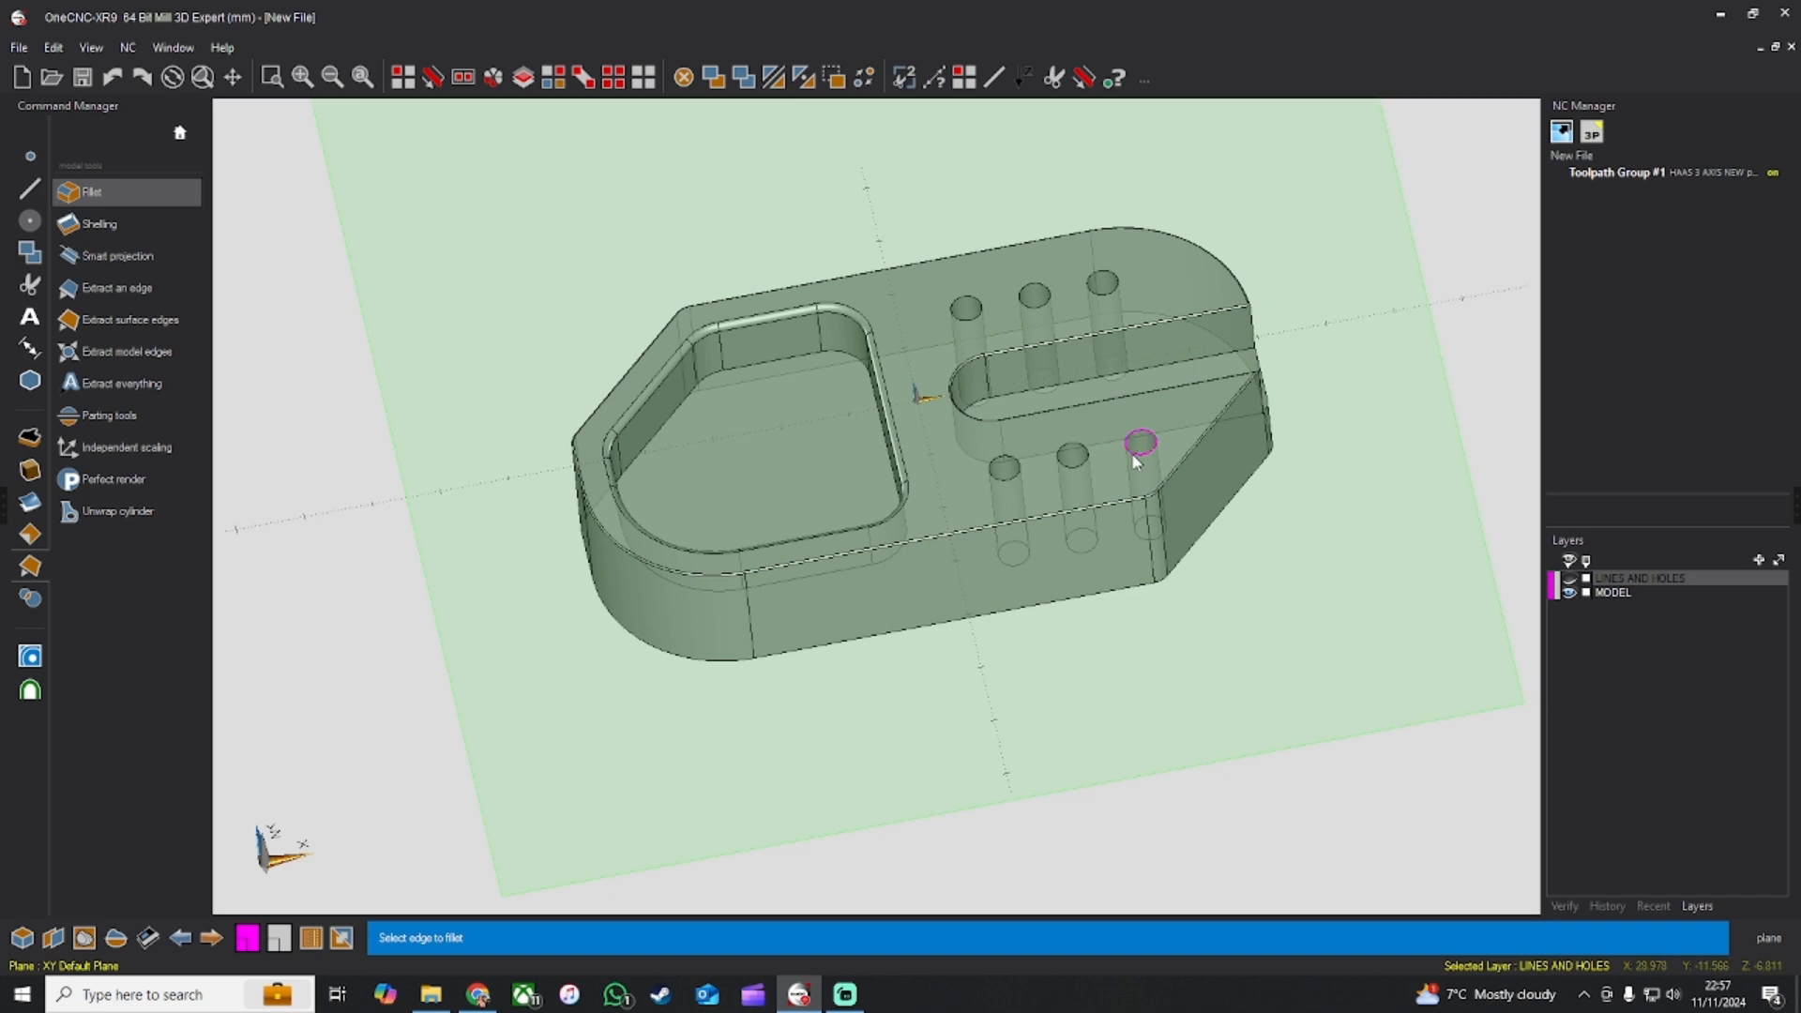
{"action": "left_click", "coordinate": [1072, 460]}
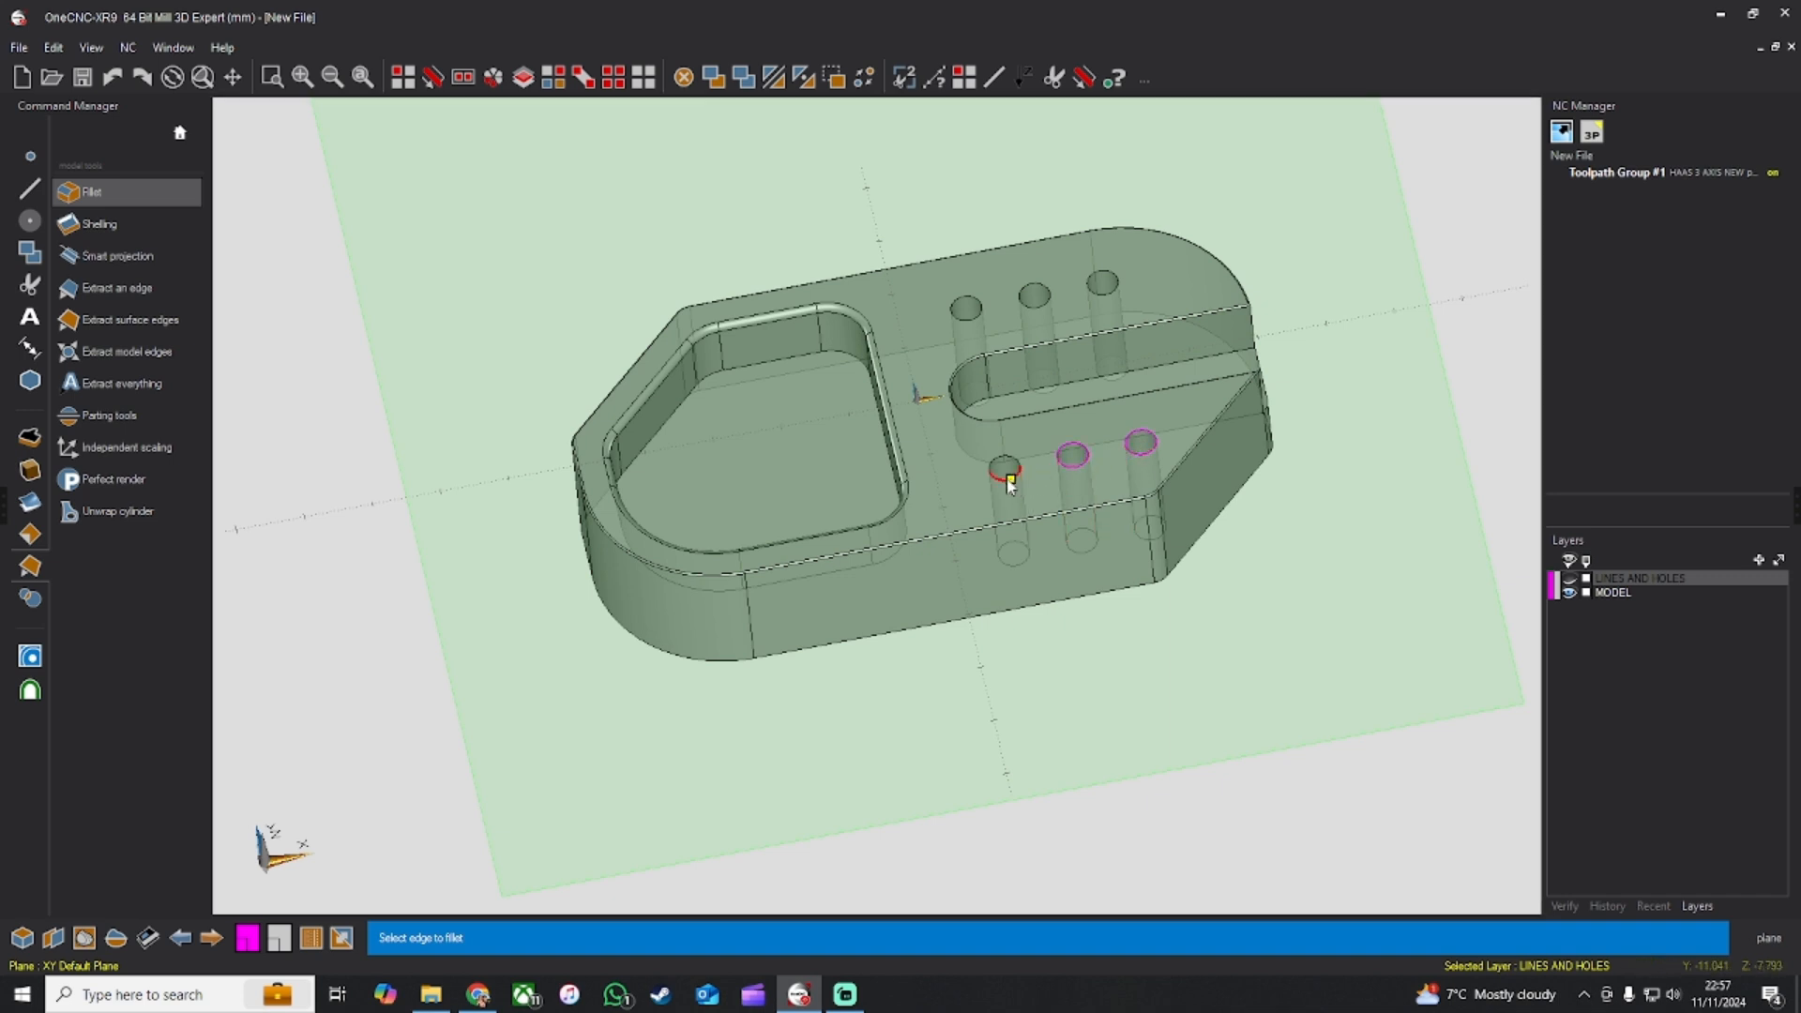
{"action": "left_click", "coordinate": [1006, 476]}
{"action": "scroll", "coordinate": [986, 335], "scroll_direction": "up", "scroll_amount": 5}
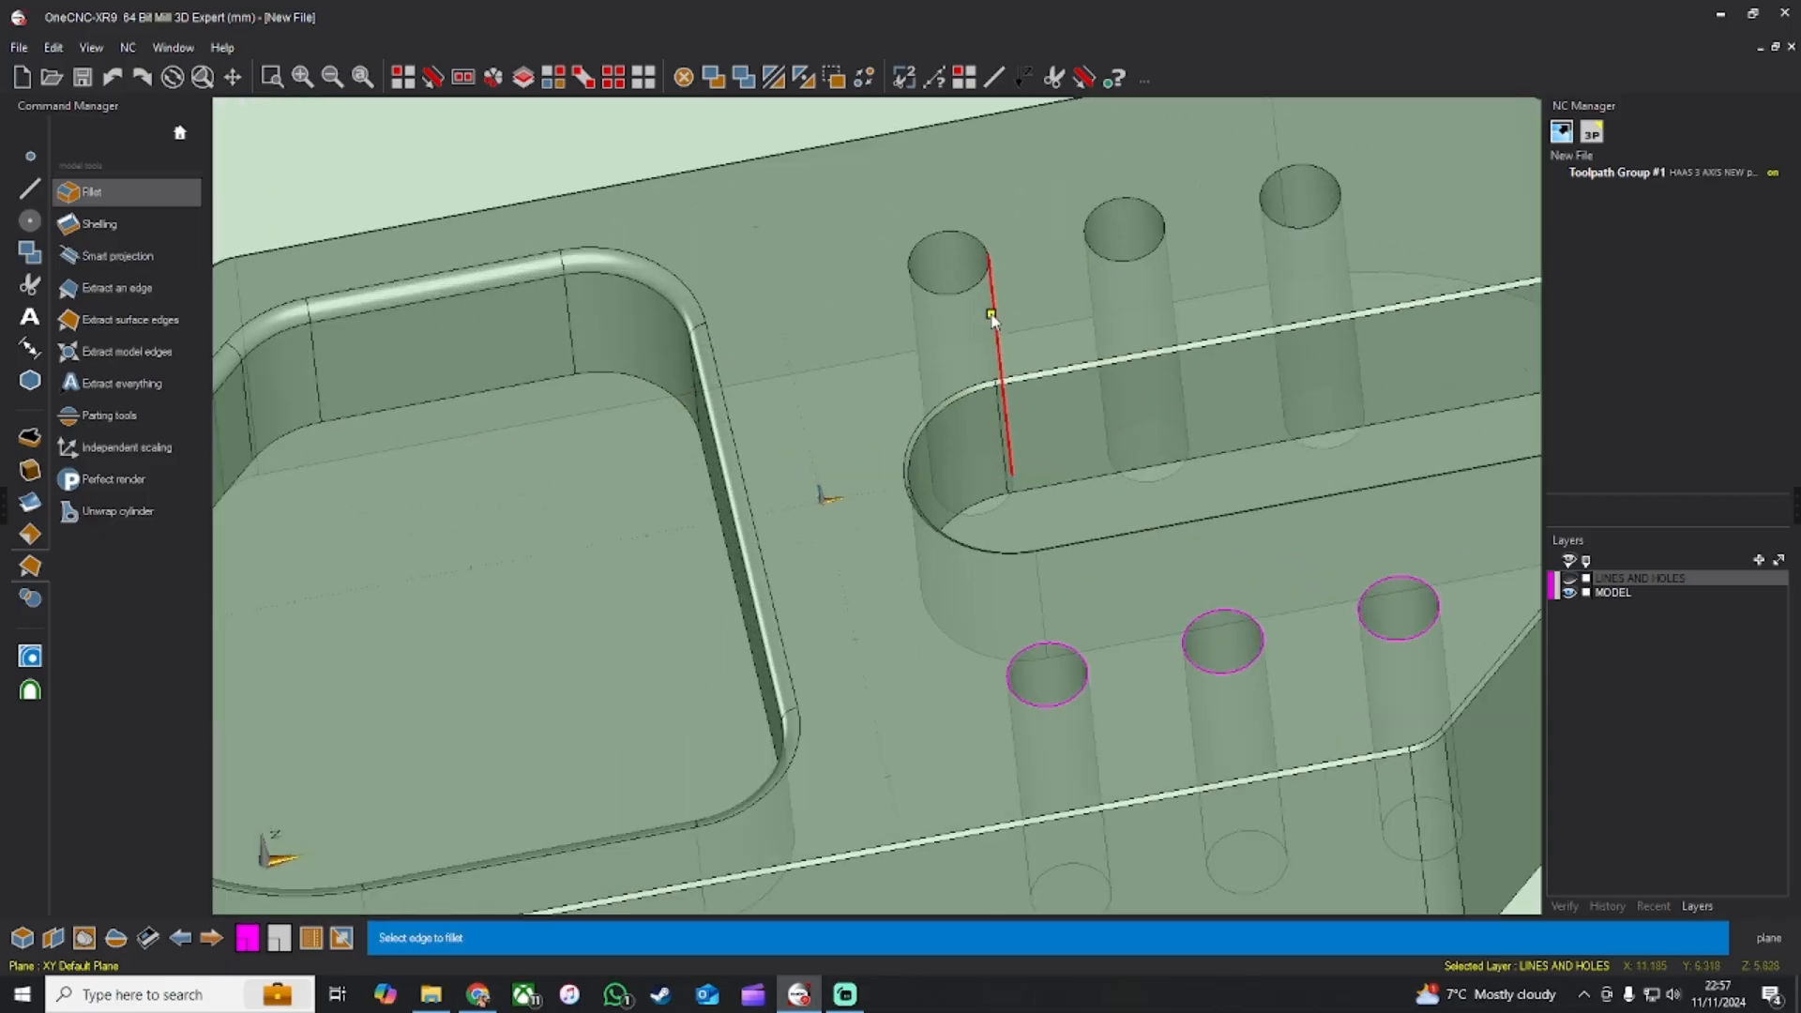
{"action": "left_click", "coordinate": [988, 309]}
{"action": "left_click", "coordinate": [992, 308]}
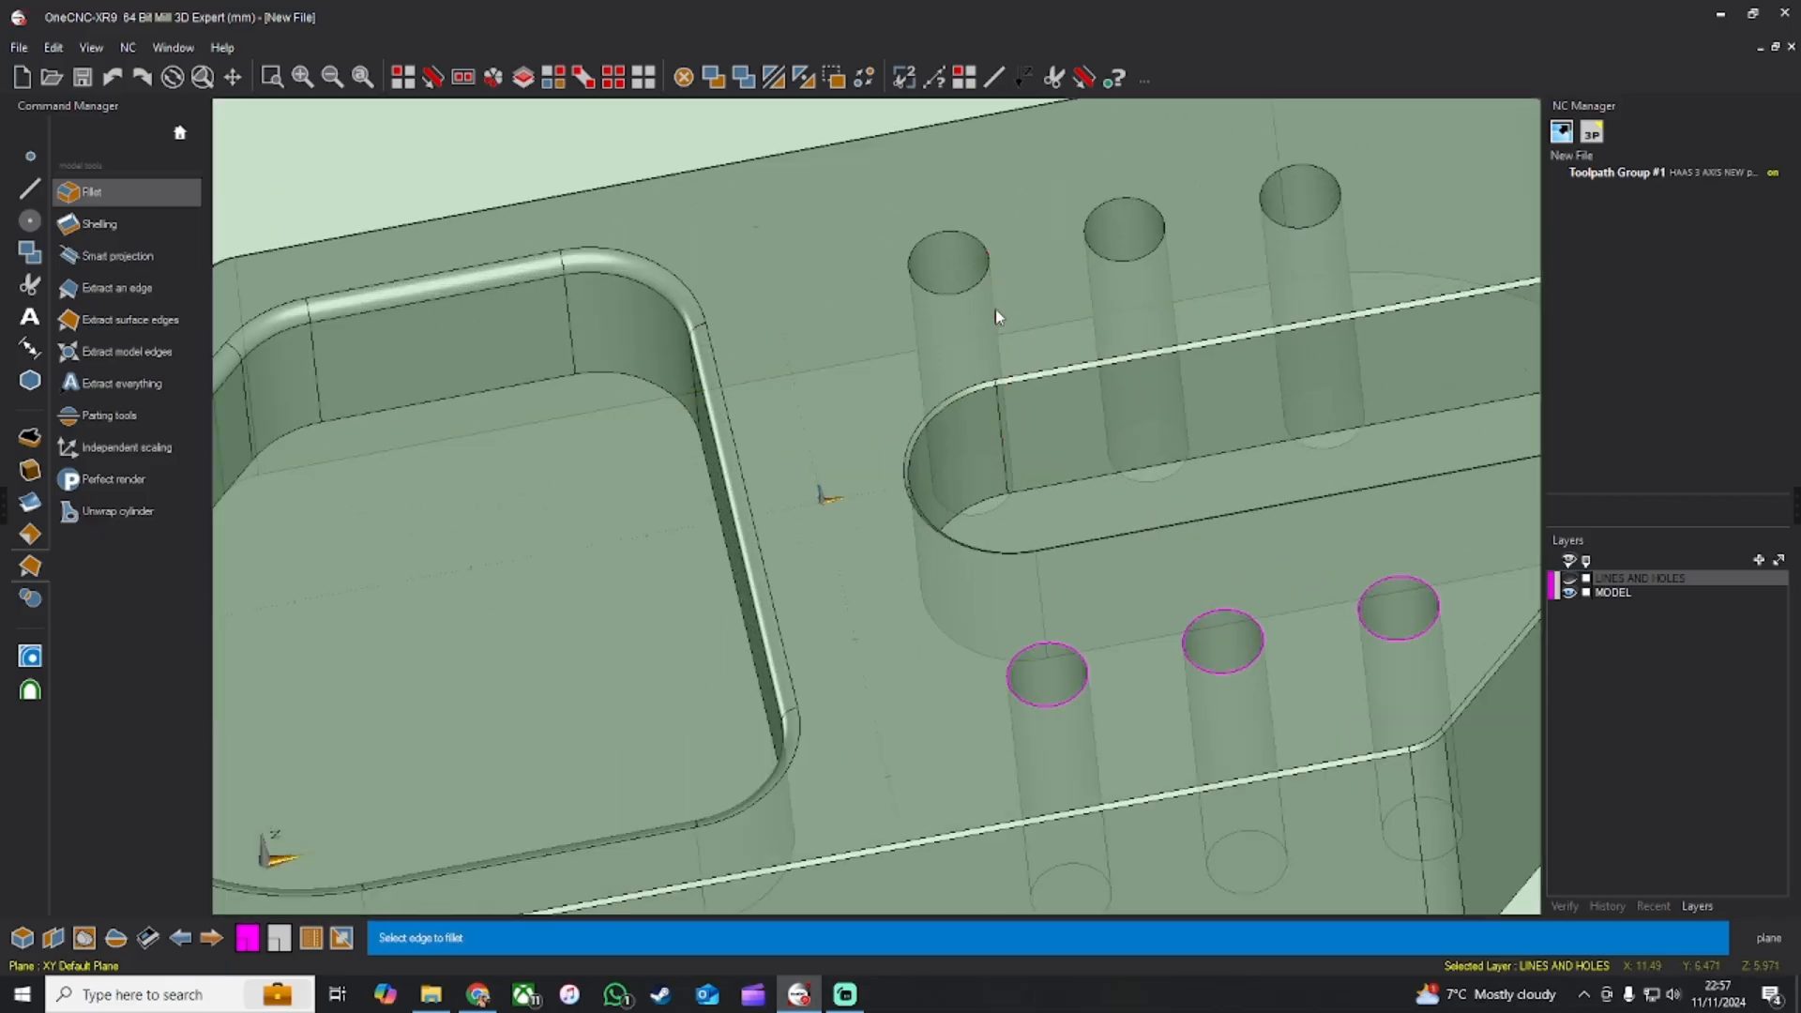
{"action": "left_click", "coordinate": [958, 306]}
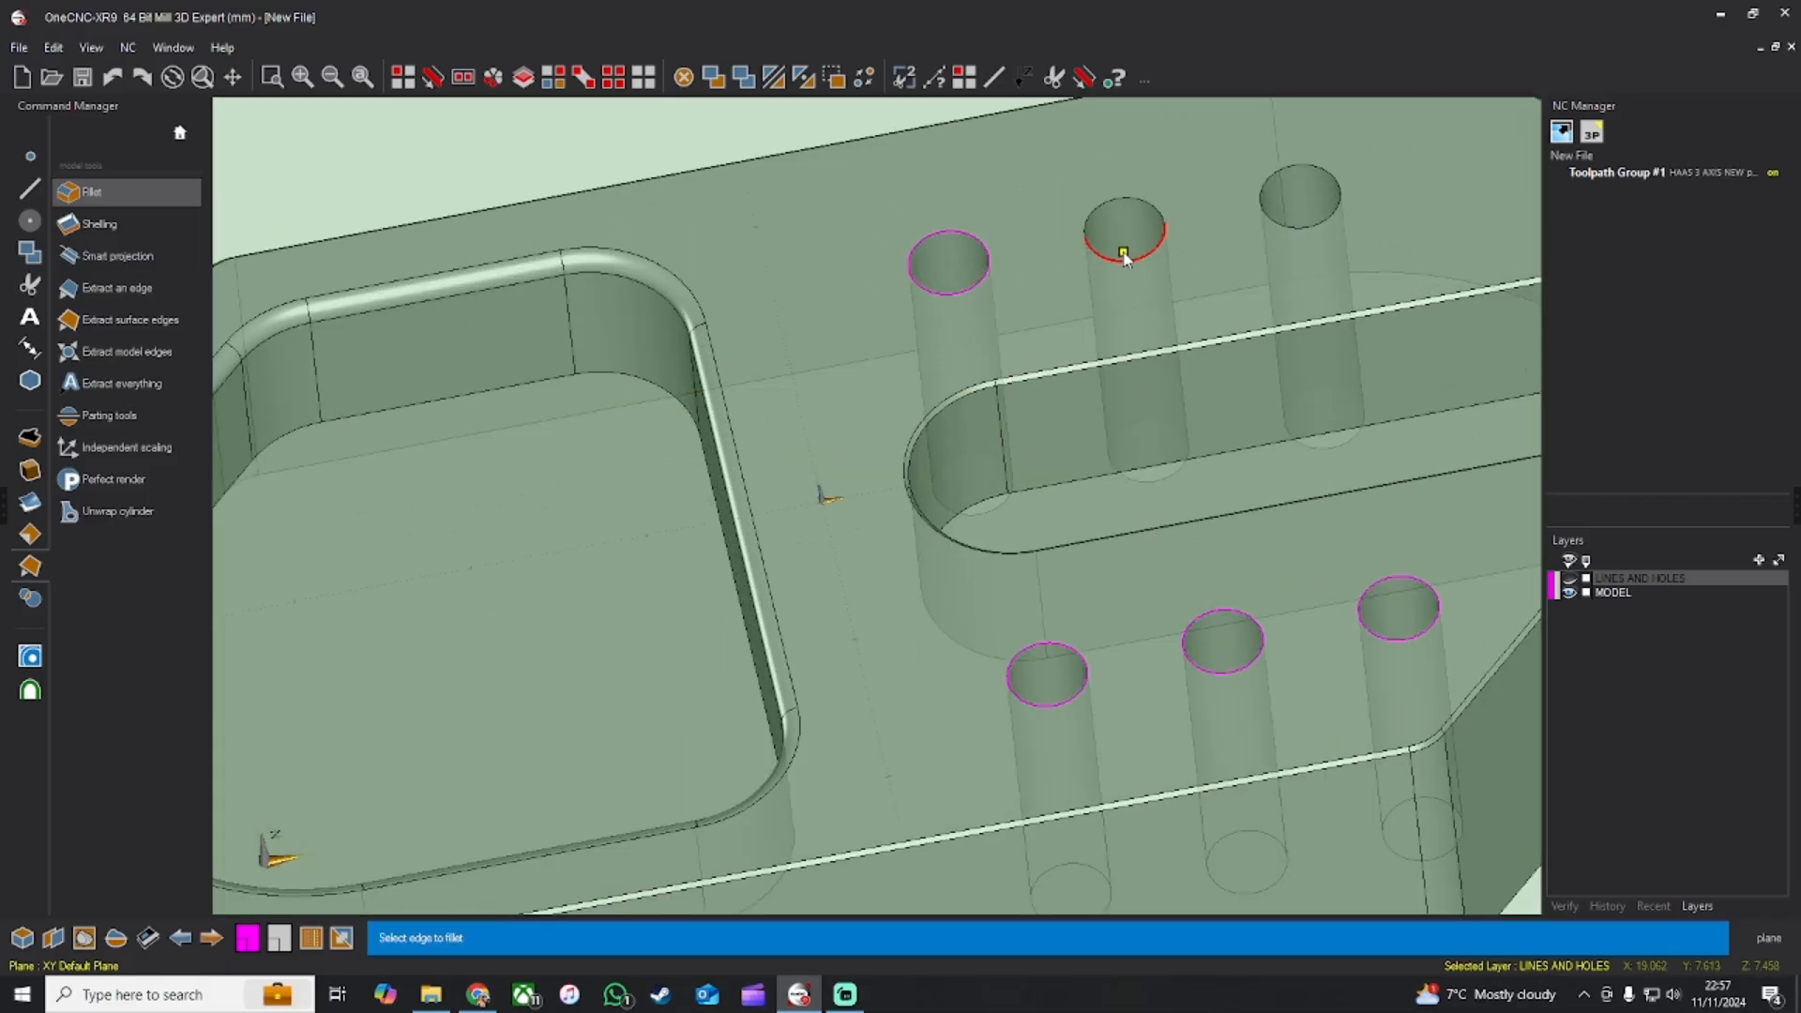
{"action": "left_click", "coordinate": [1126, 255]}
{"action": "left_click", "coordinate": [1306, 223]}
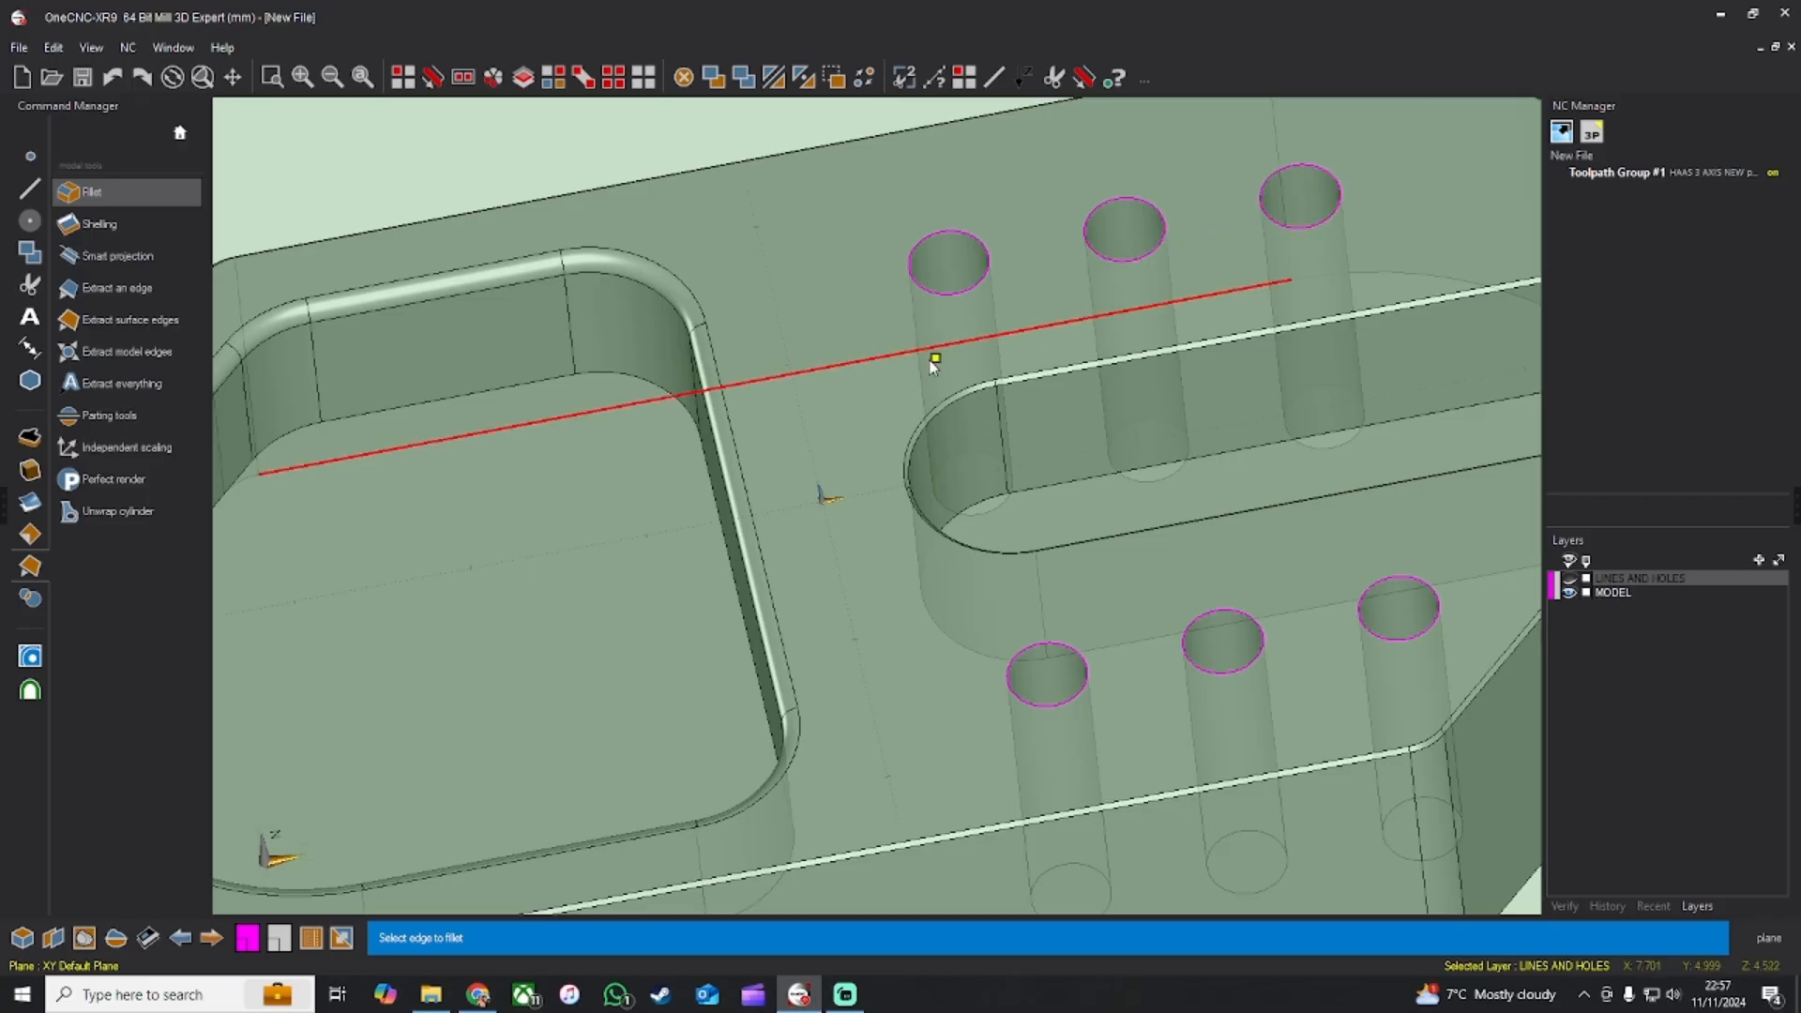
{"action": "scroll", "coordinate": [759, 422], "scroll_direction": "down", "scroll_amount": 5}
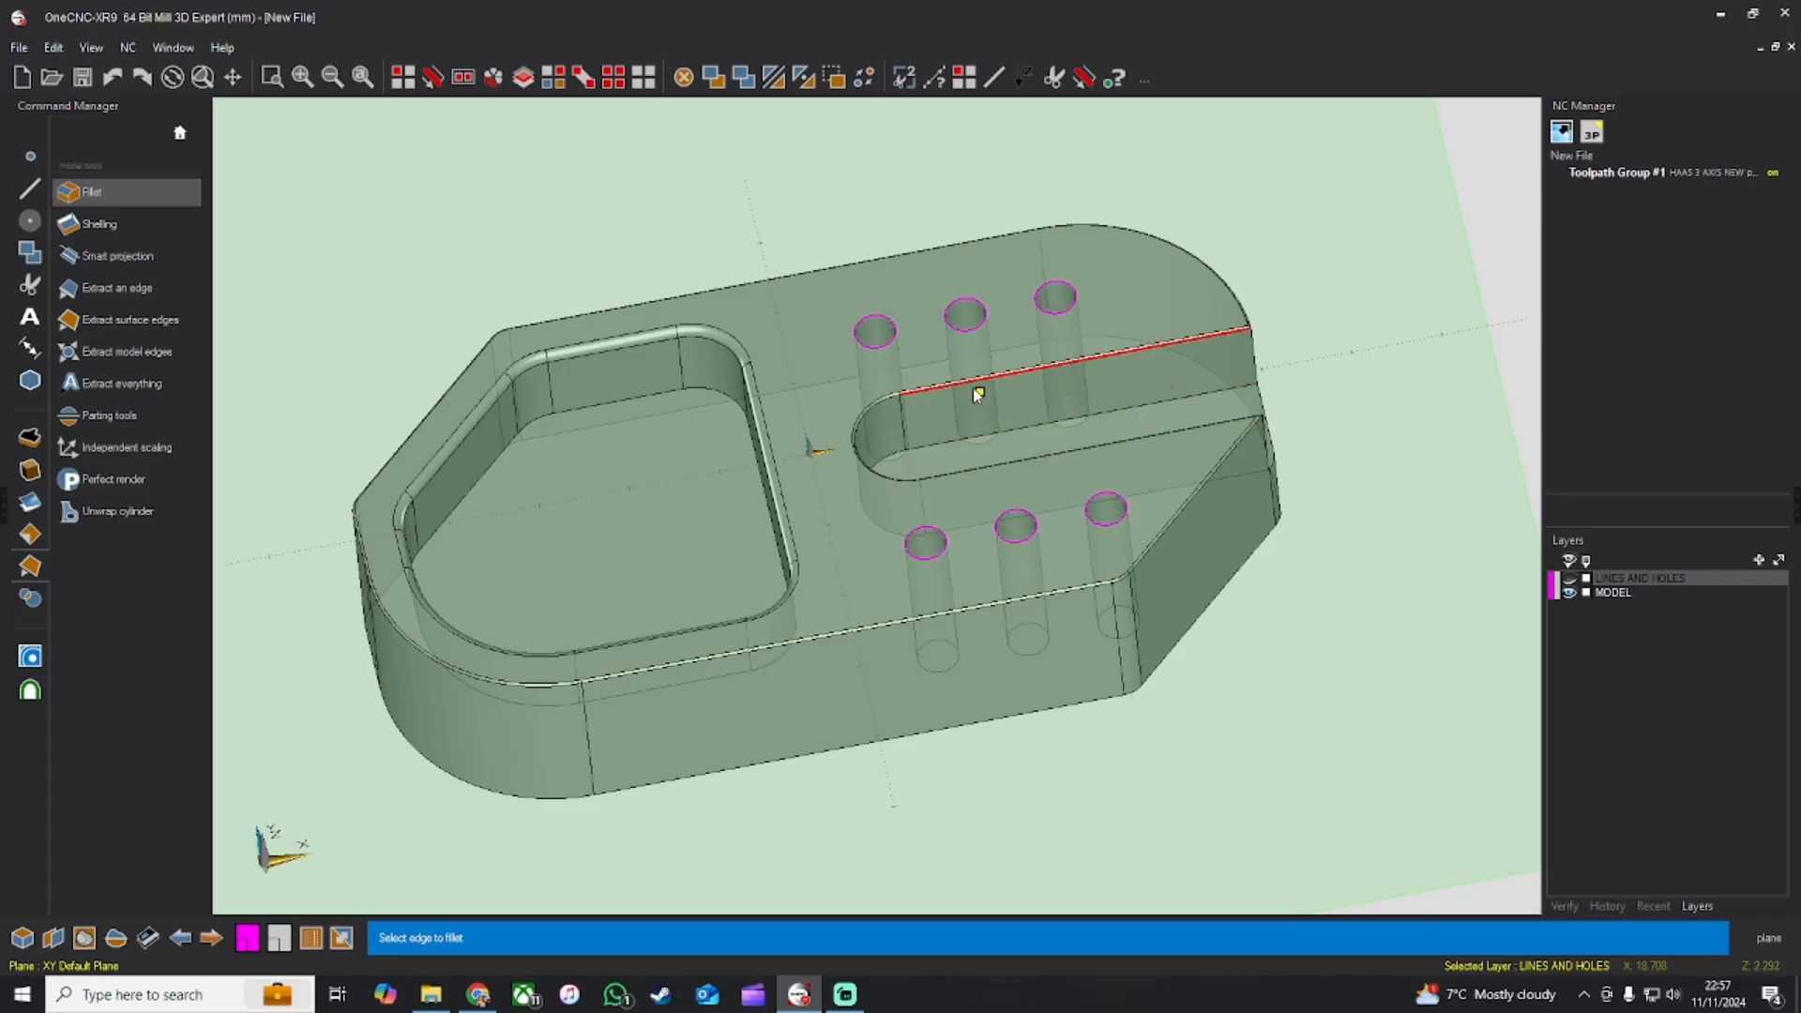
{"action": "right_click", "coordinate": [967, 441]}
{"action": "middle_click_drag", "start_coordinate": [977, 446], "coordinate": [984, 390]}
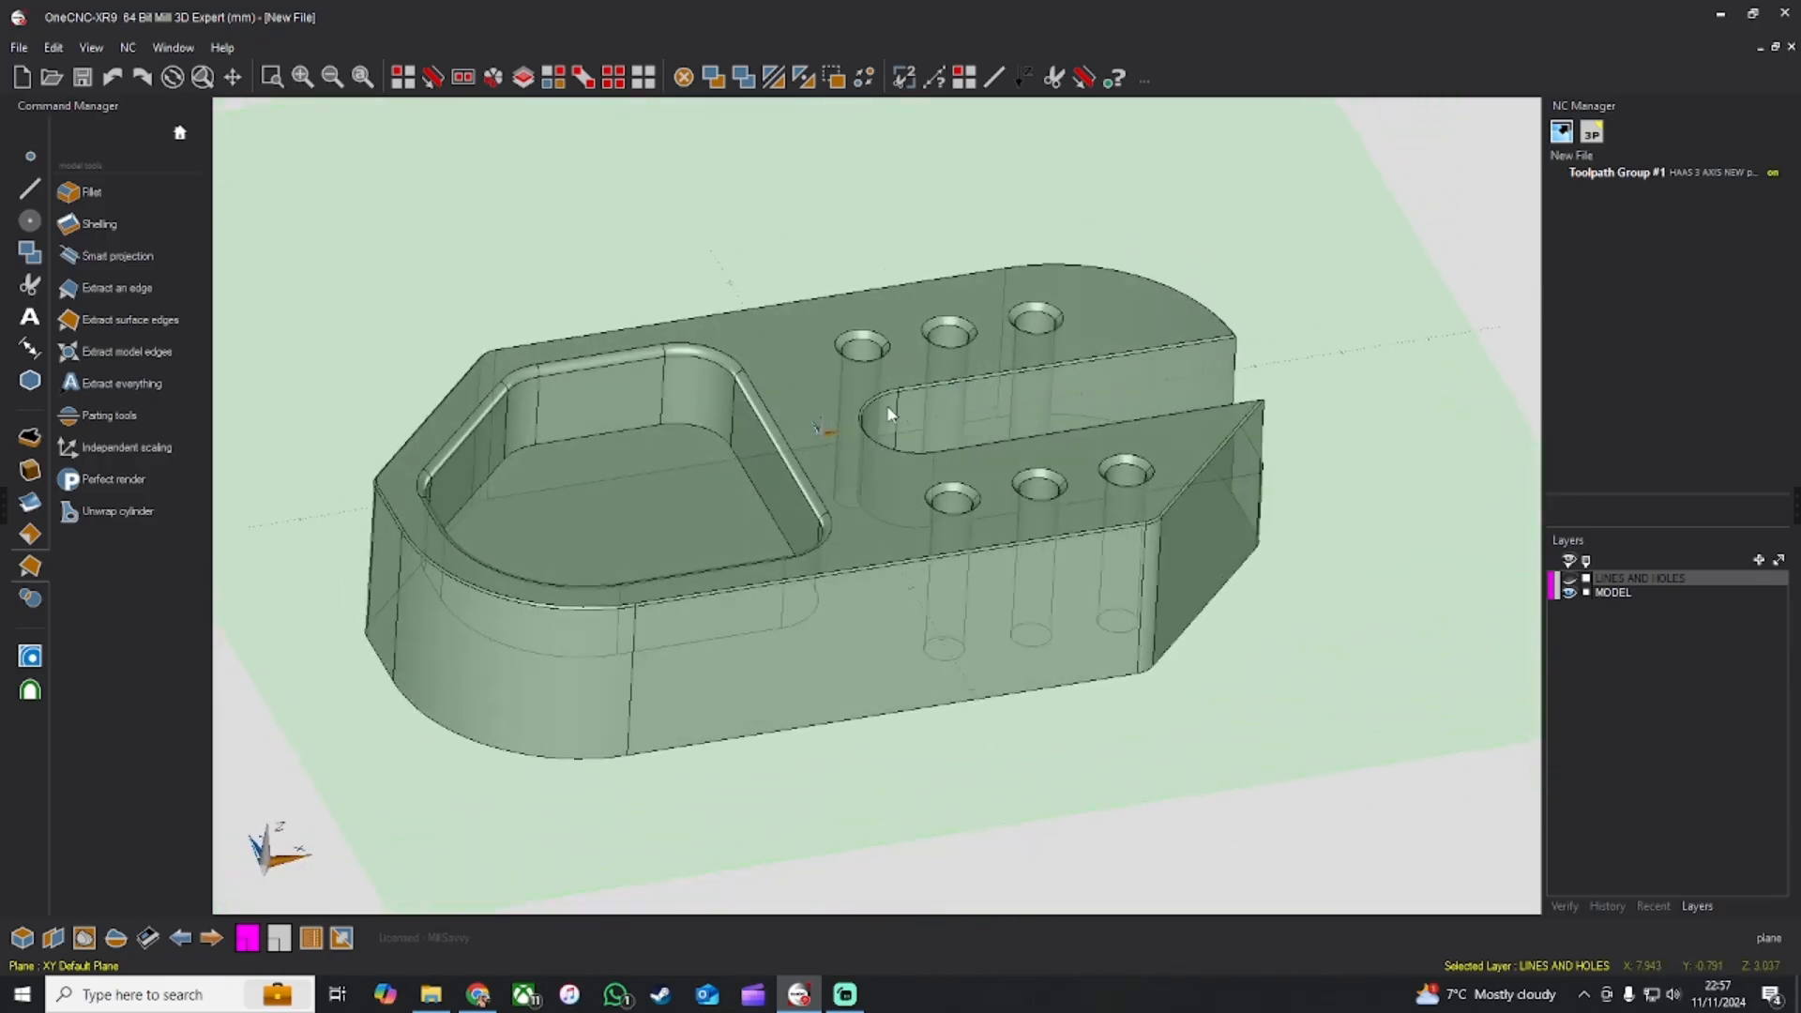
Step: Save the part in the Test Parts folder as TEST PART 10 NEW, replacing the existing file of that name
{"action": "left_click", "coordinate": [20, 46]}
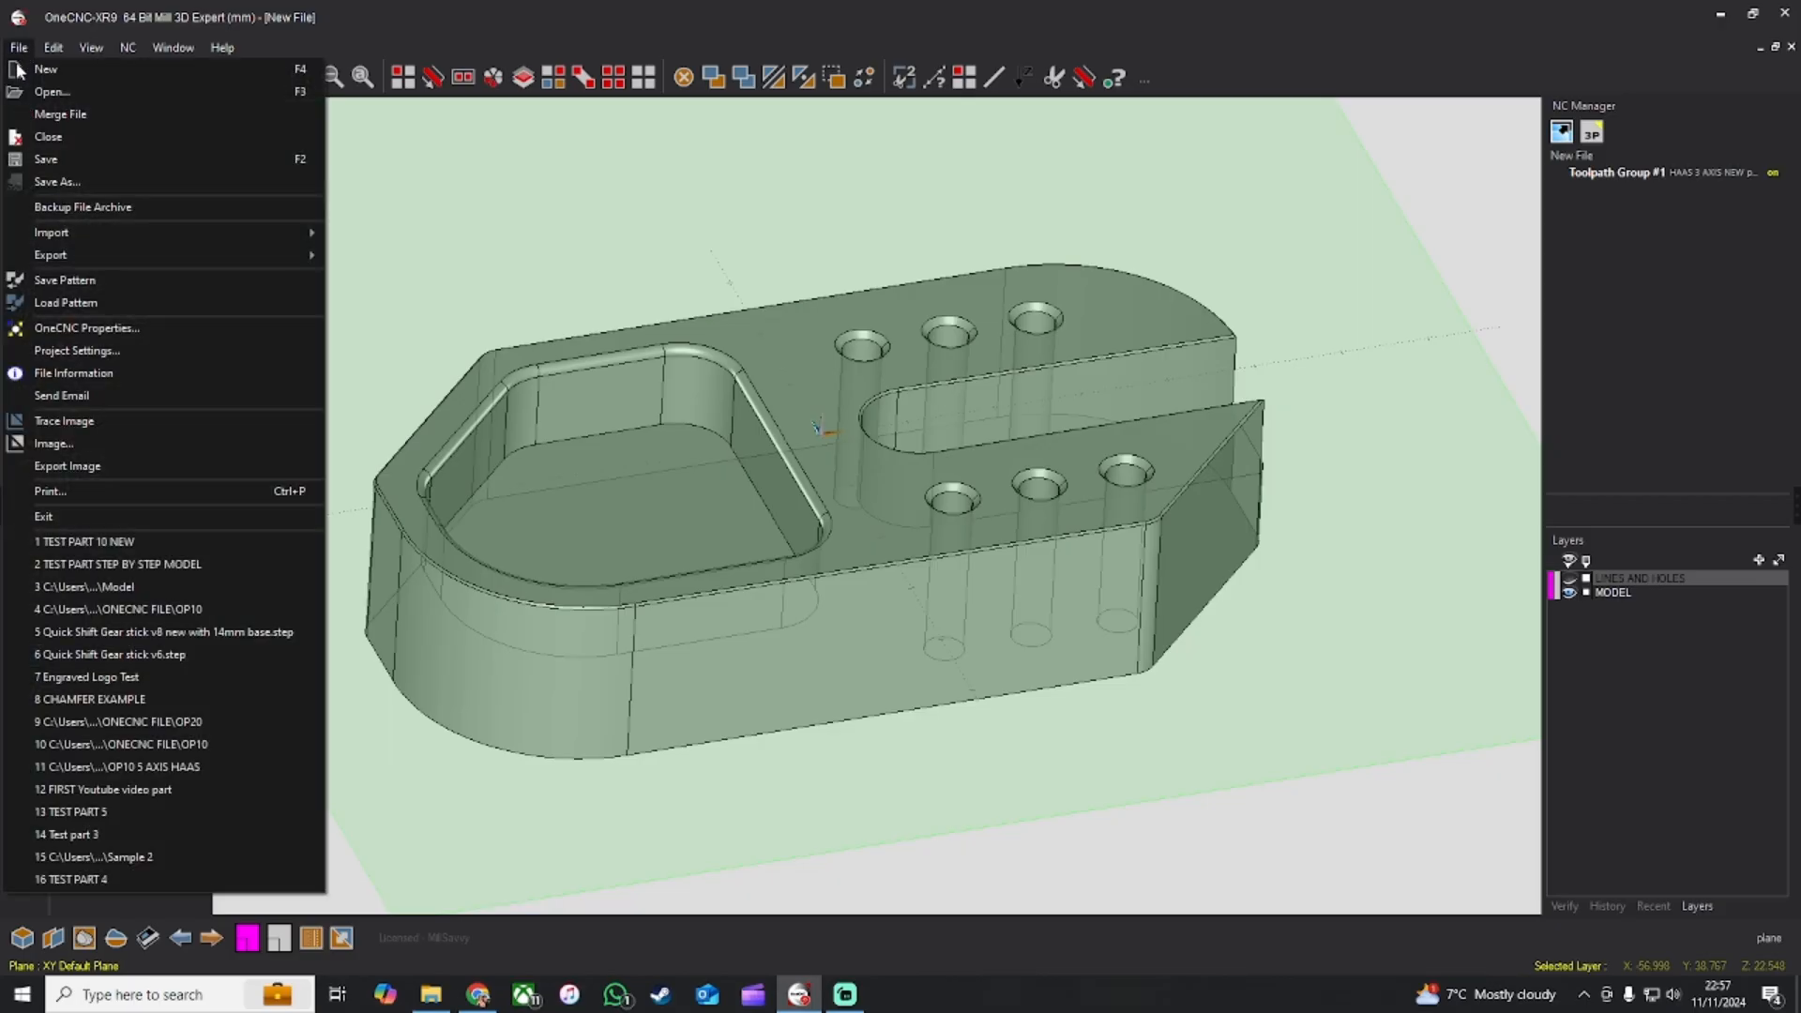
{"action": "left_click", "coordinate": [53, 162]}
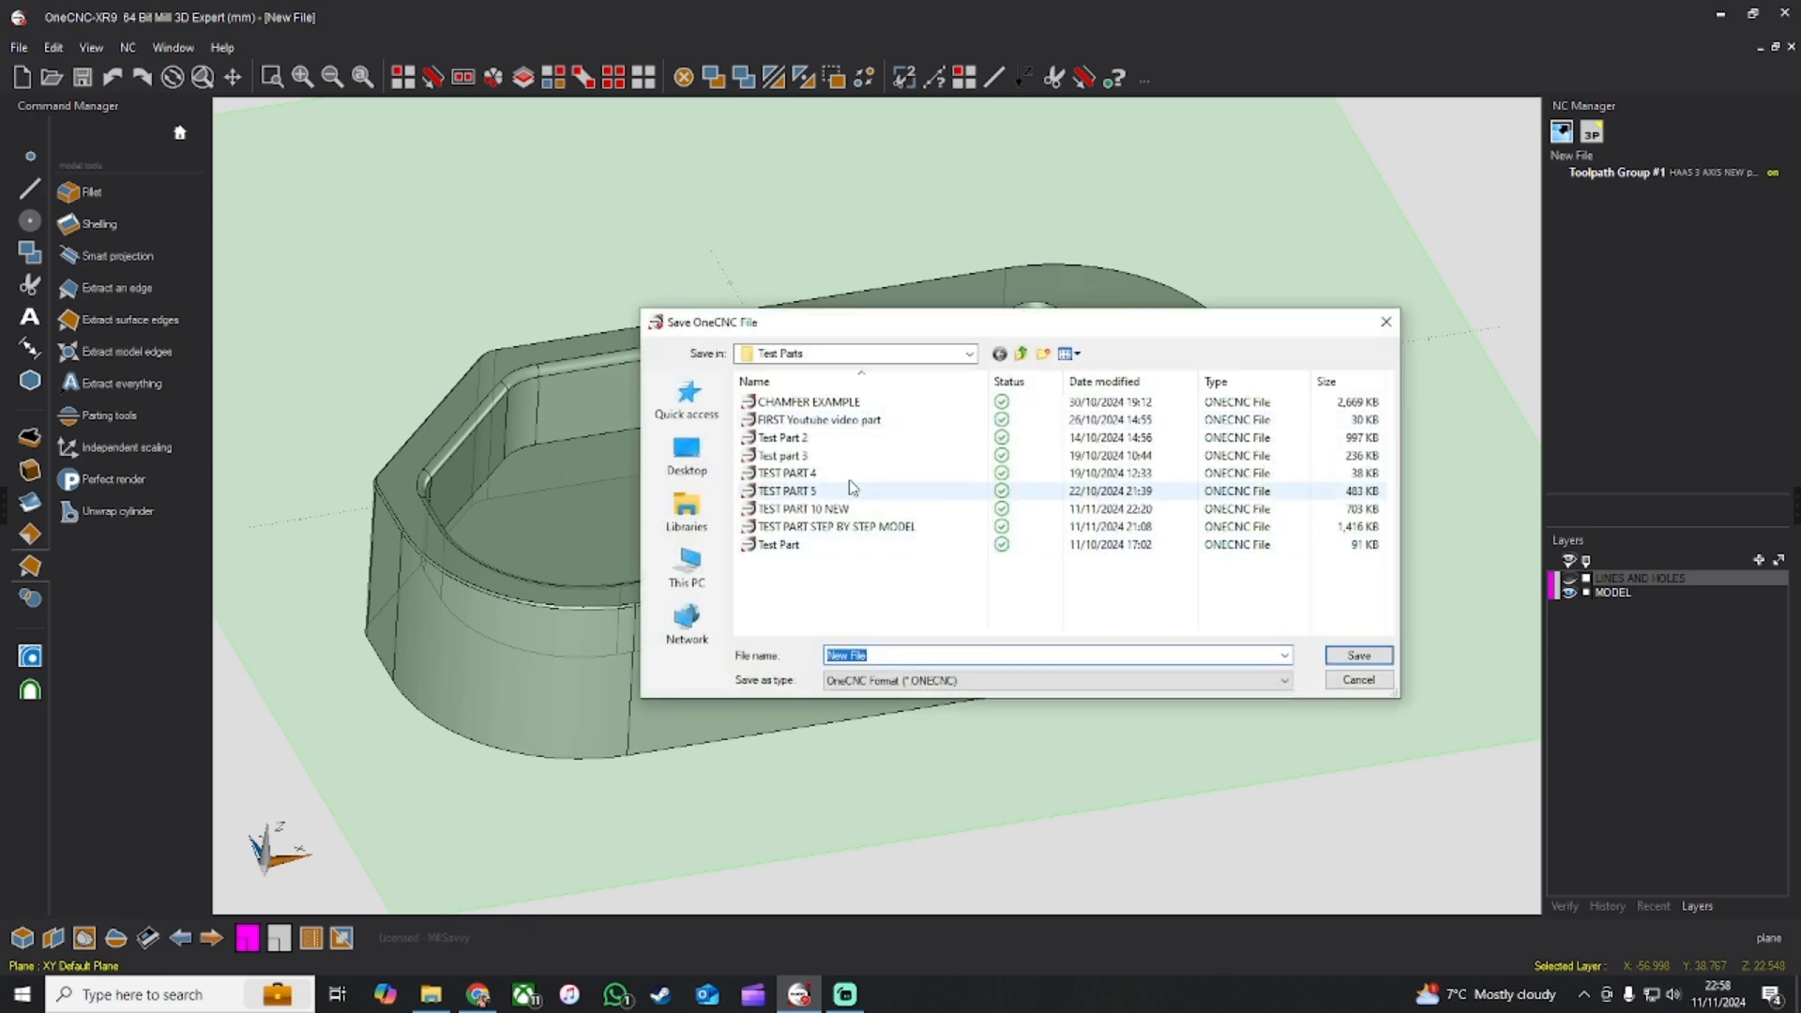
{"action": "left_click", "coordinate": [819, 514]}
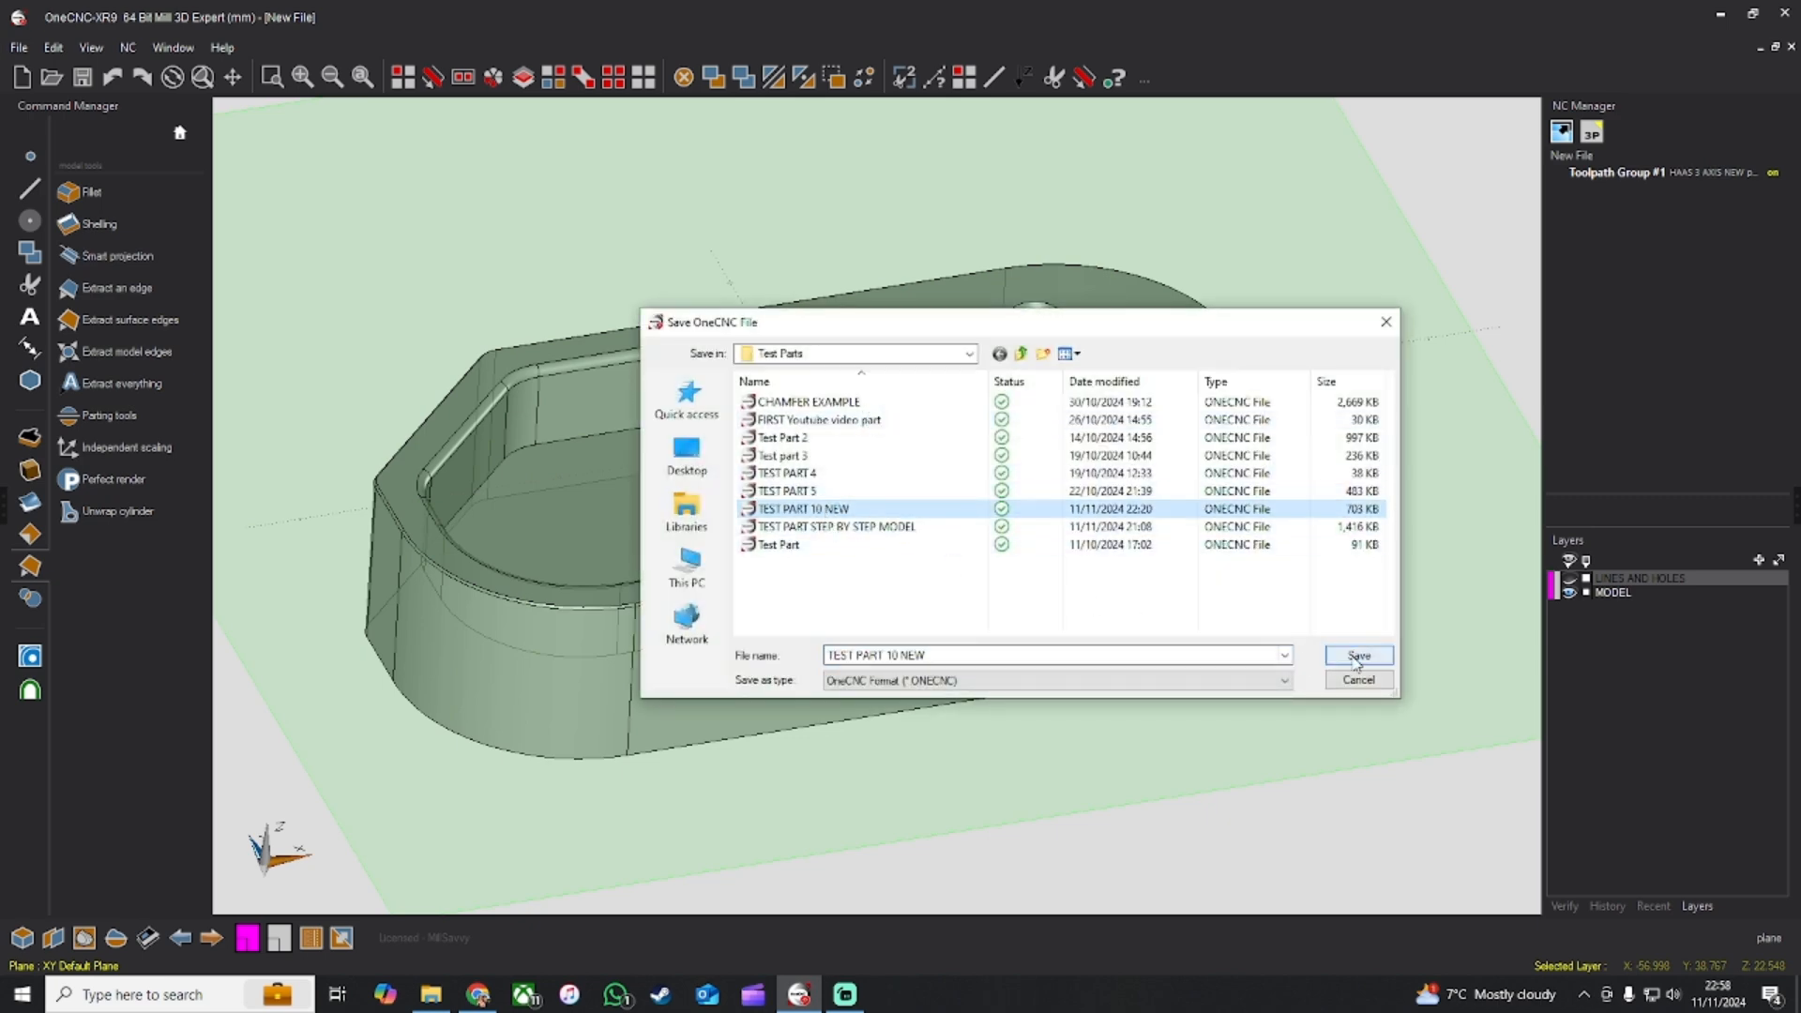
{"action": "left_click", "coordinate": [1357, 657]}
{"action": "left_click", "coordinate": [952, 497]}
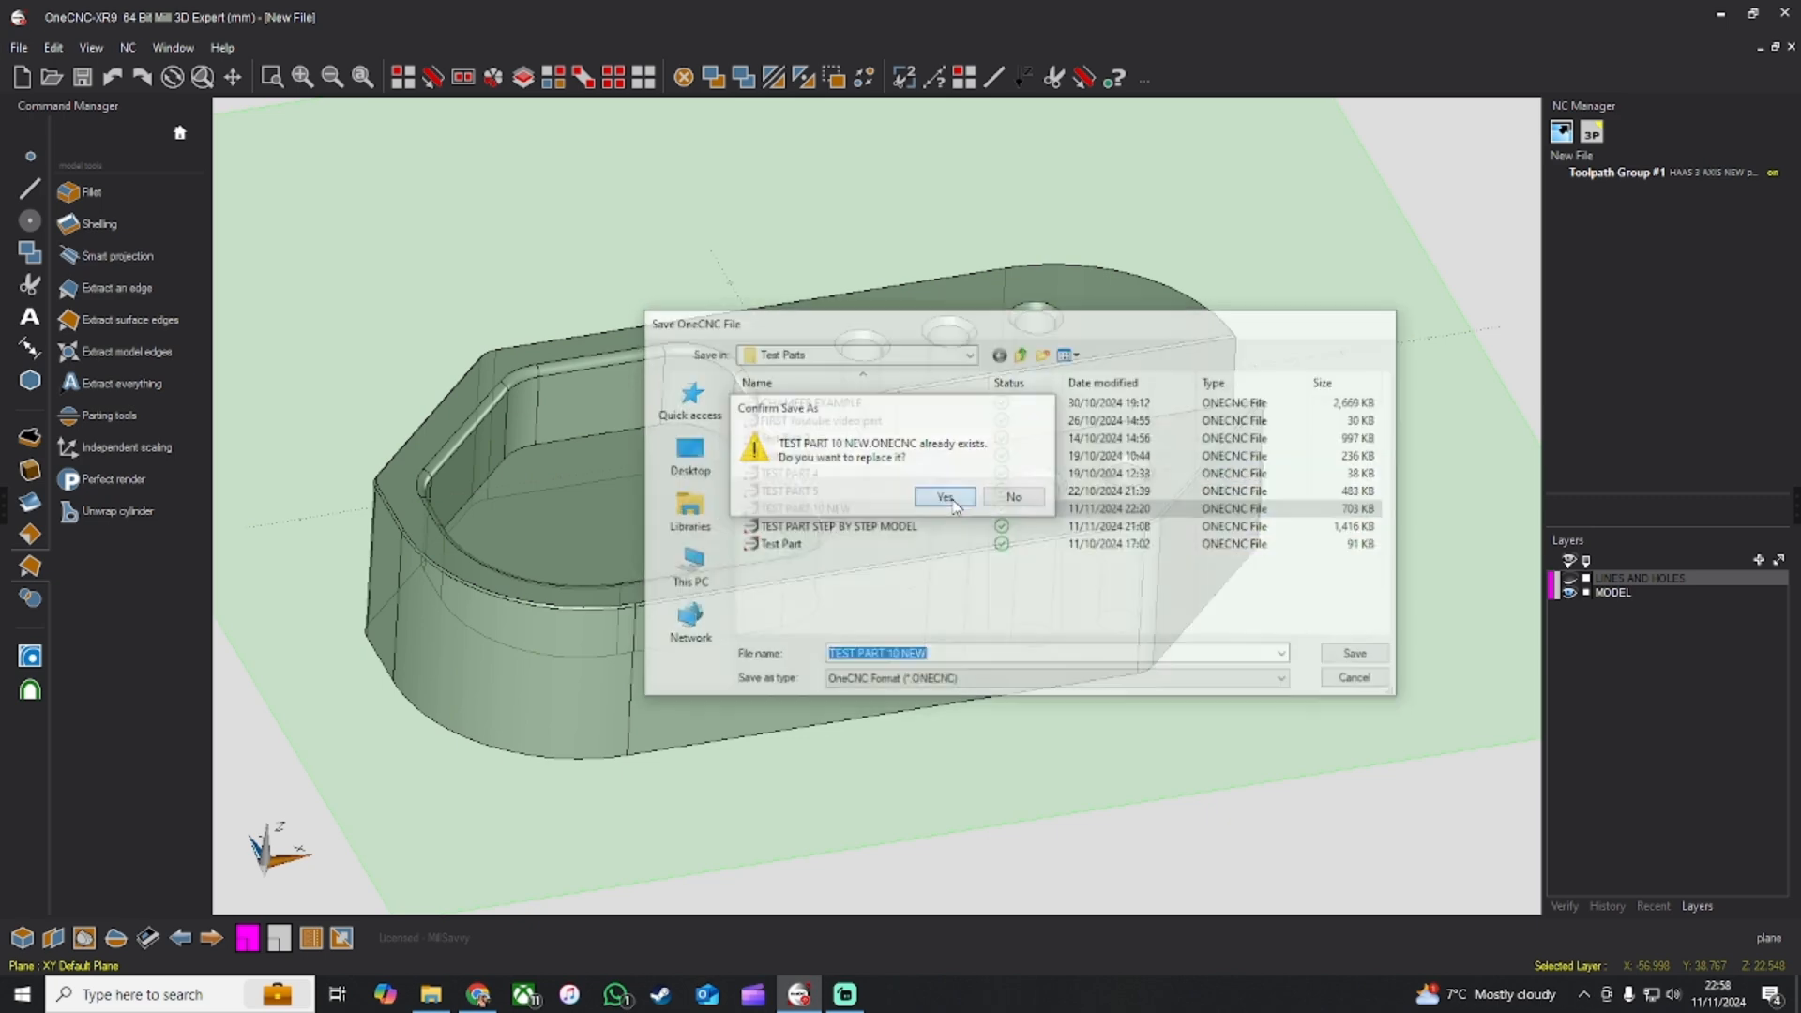
{"action": "middle_click_drag", "start_coordinate": [968, 391], "coordinate": [979, 431]}
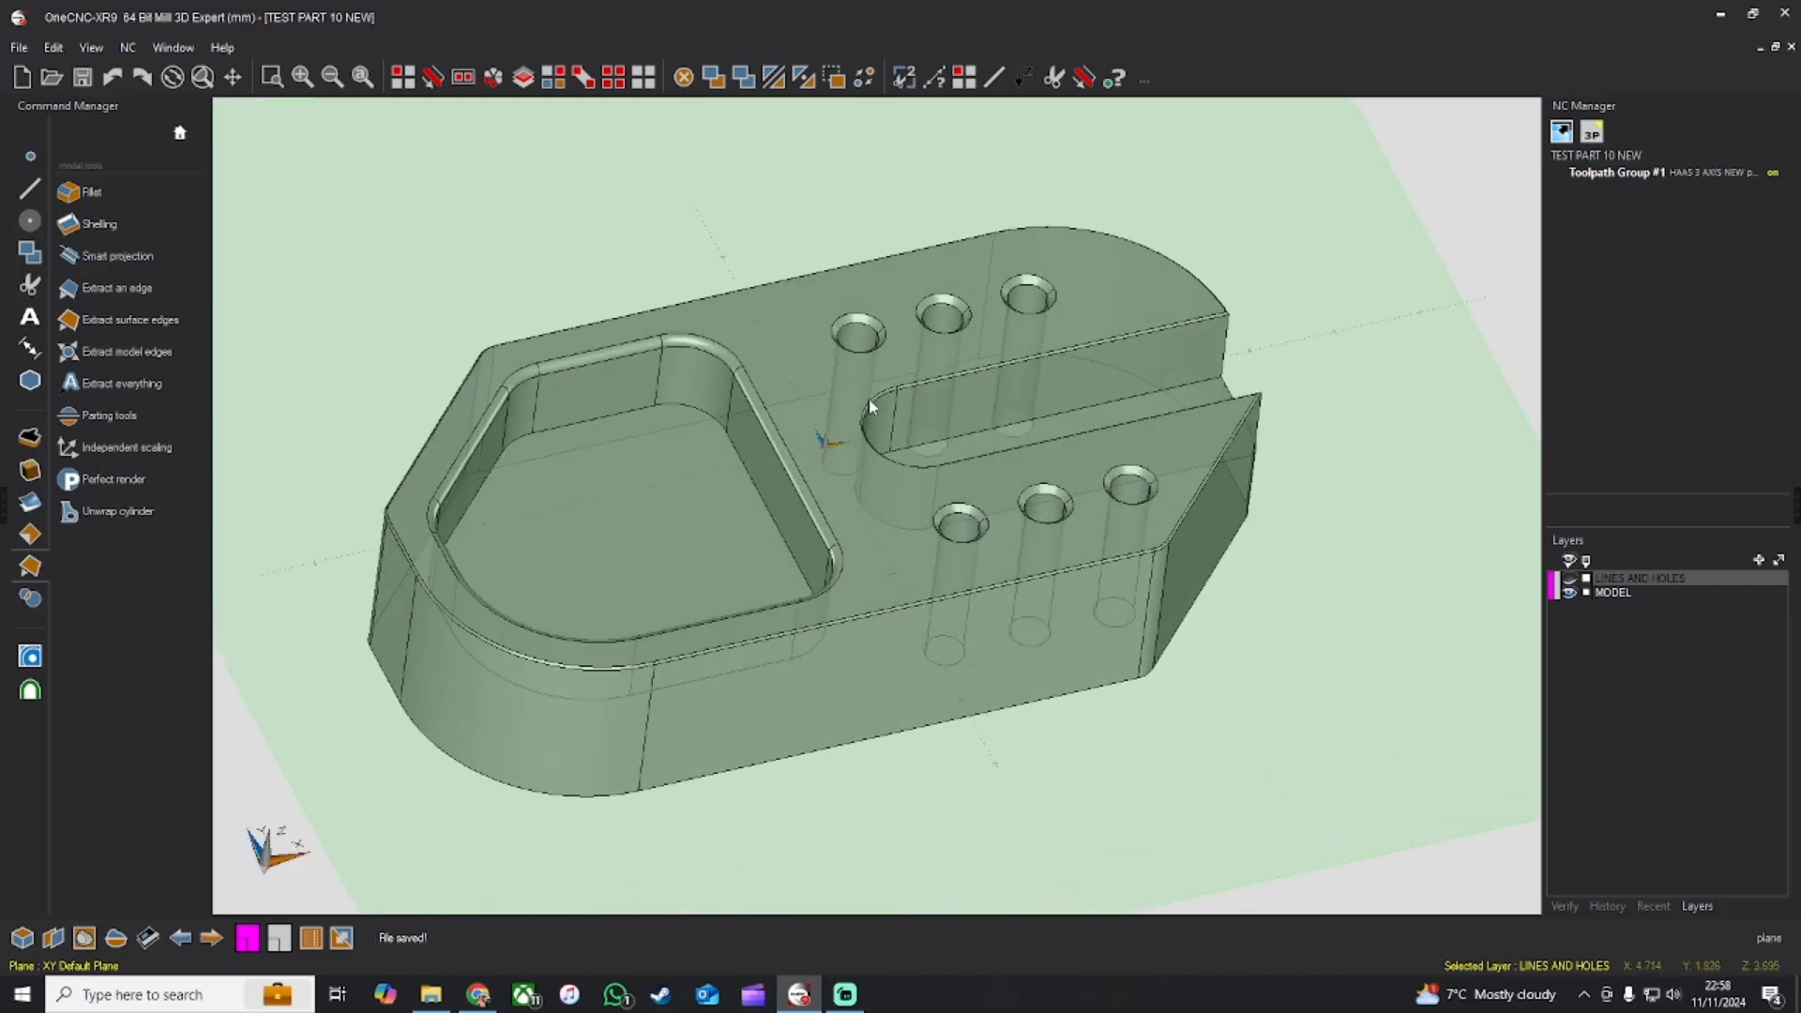